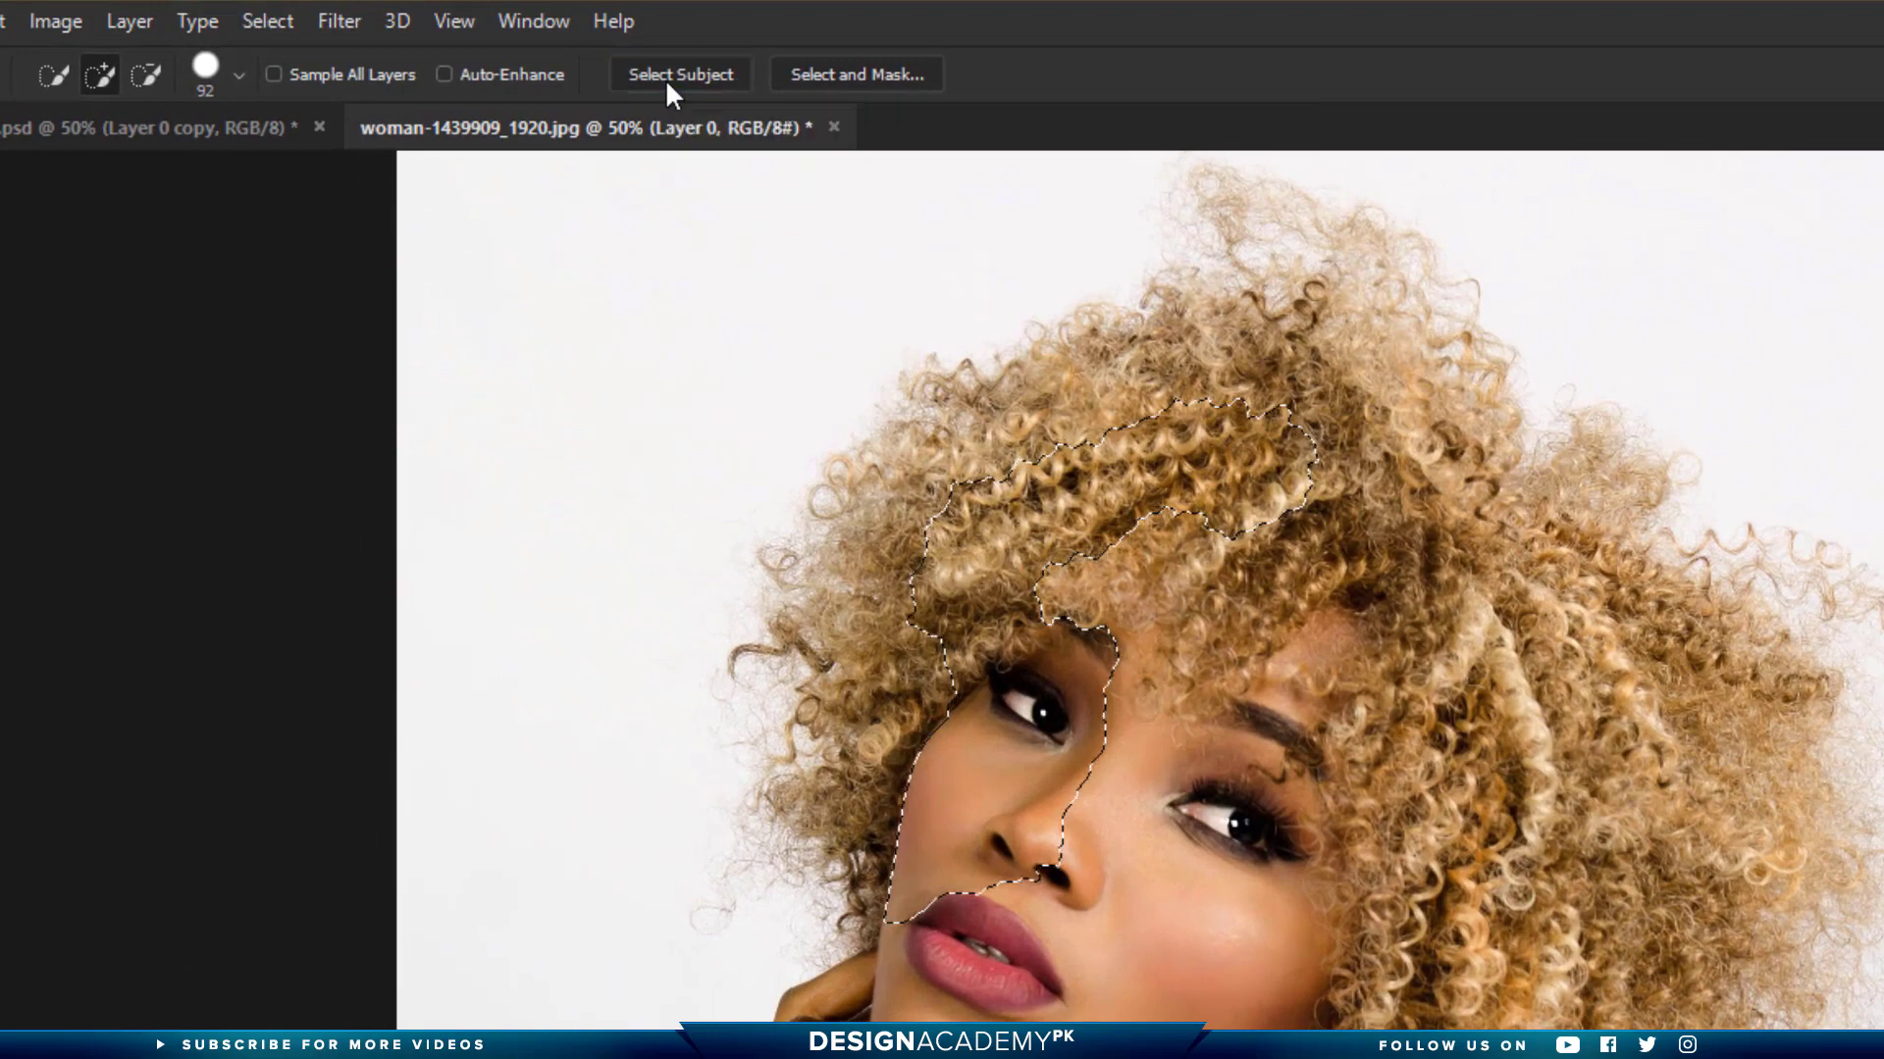
Select the woman automatically with Select Subject and add the missed curls beside her head to the selection
{"action": "left_click", "coordinate": [667, 77]}
{"action": "left_click", "coordinate": [1203, 622]}
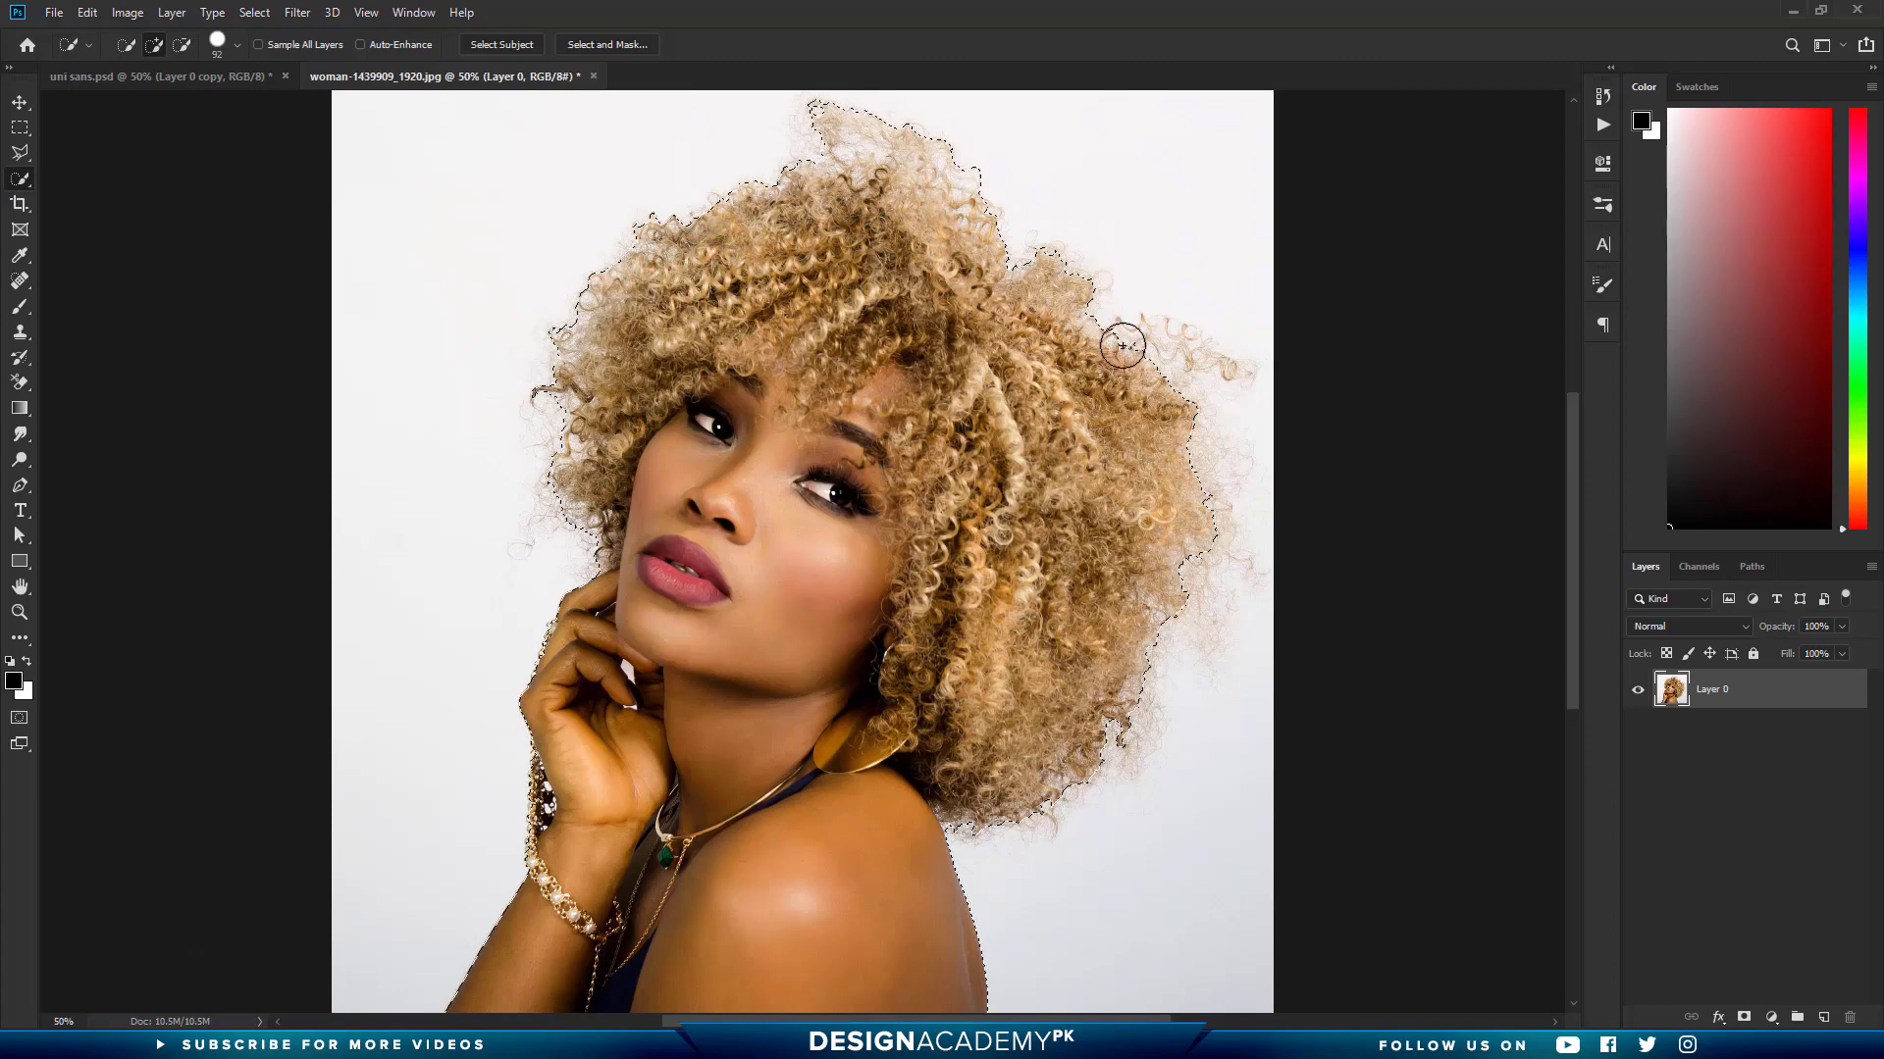
{"action": "left_click_drag", "start_coordinate": [1122, 345], "coordinate": [1154, 342]}
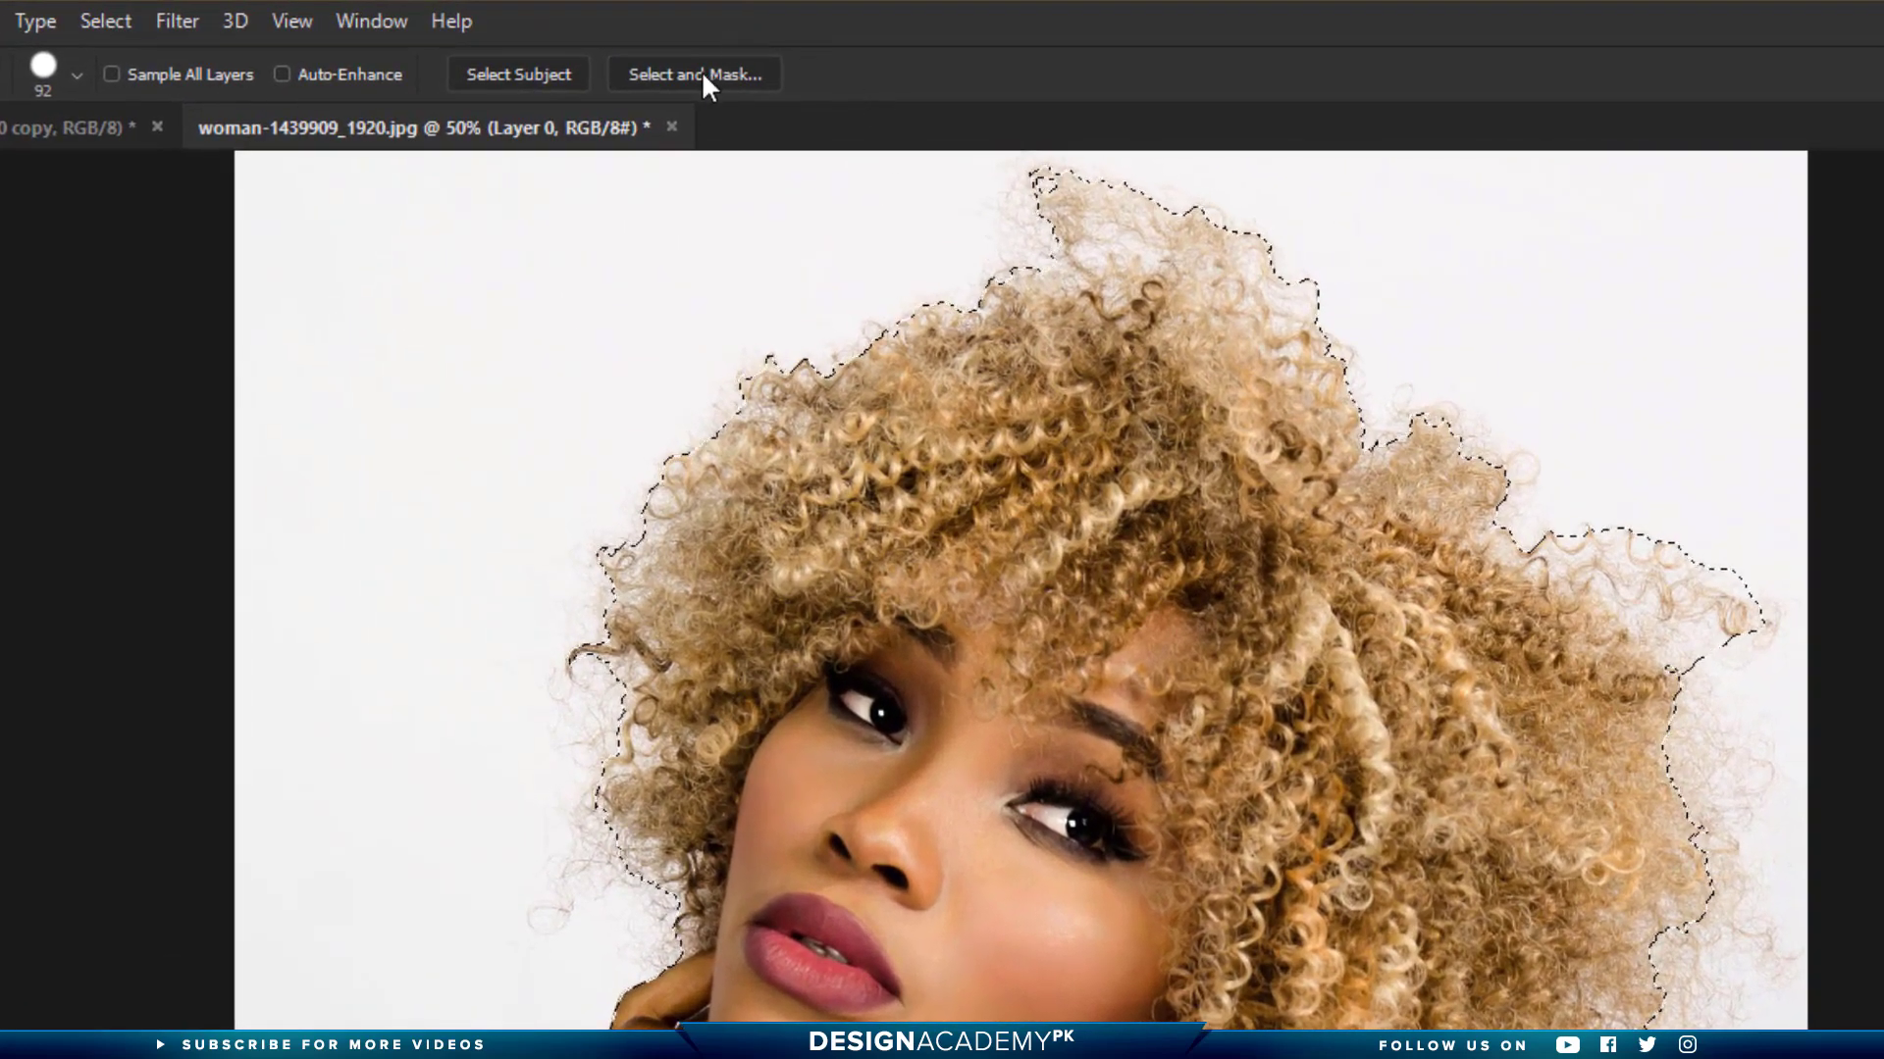
Open the selection in Select and Mask and set the red overlay's opacity to 34%
{"action": "left_click", "coordinate": [703, 73]}
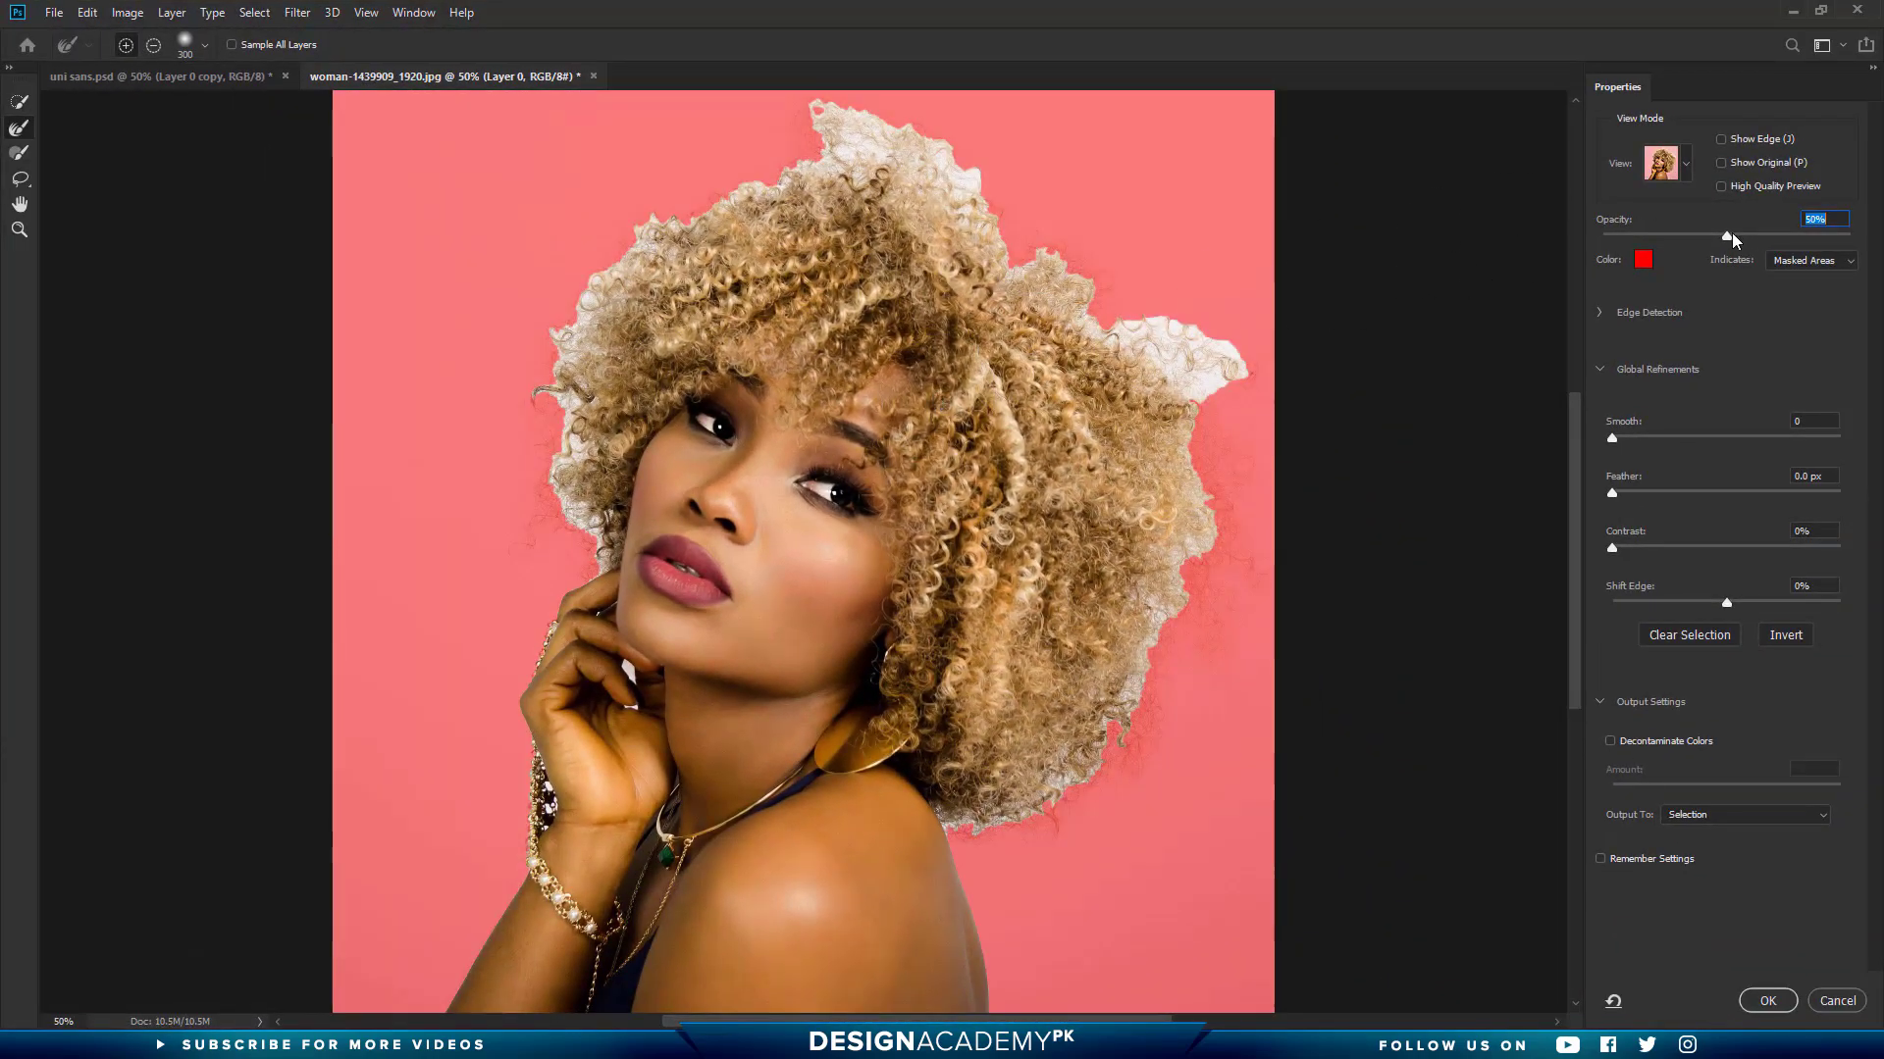
{"action": "left_click_drag", "start_coordinate": [1727, 235], "coordinate": [1704, 235]}
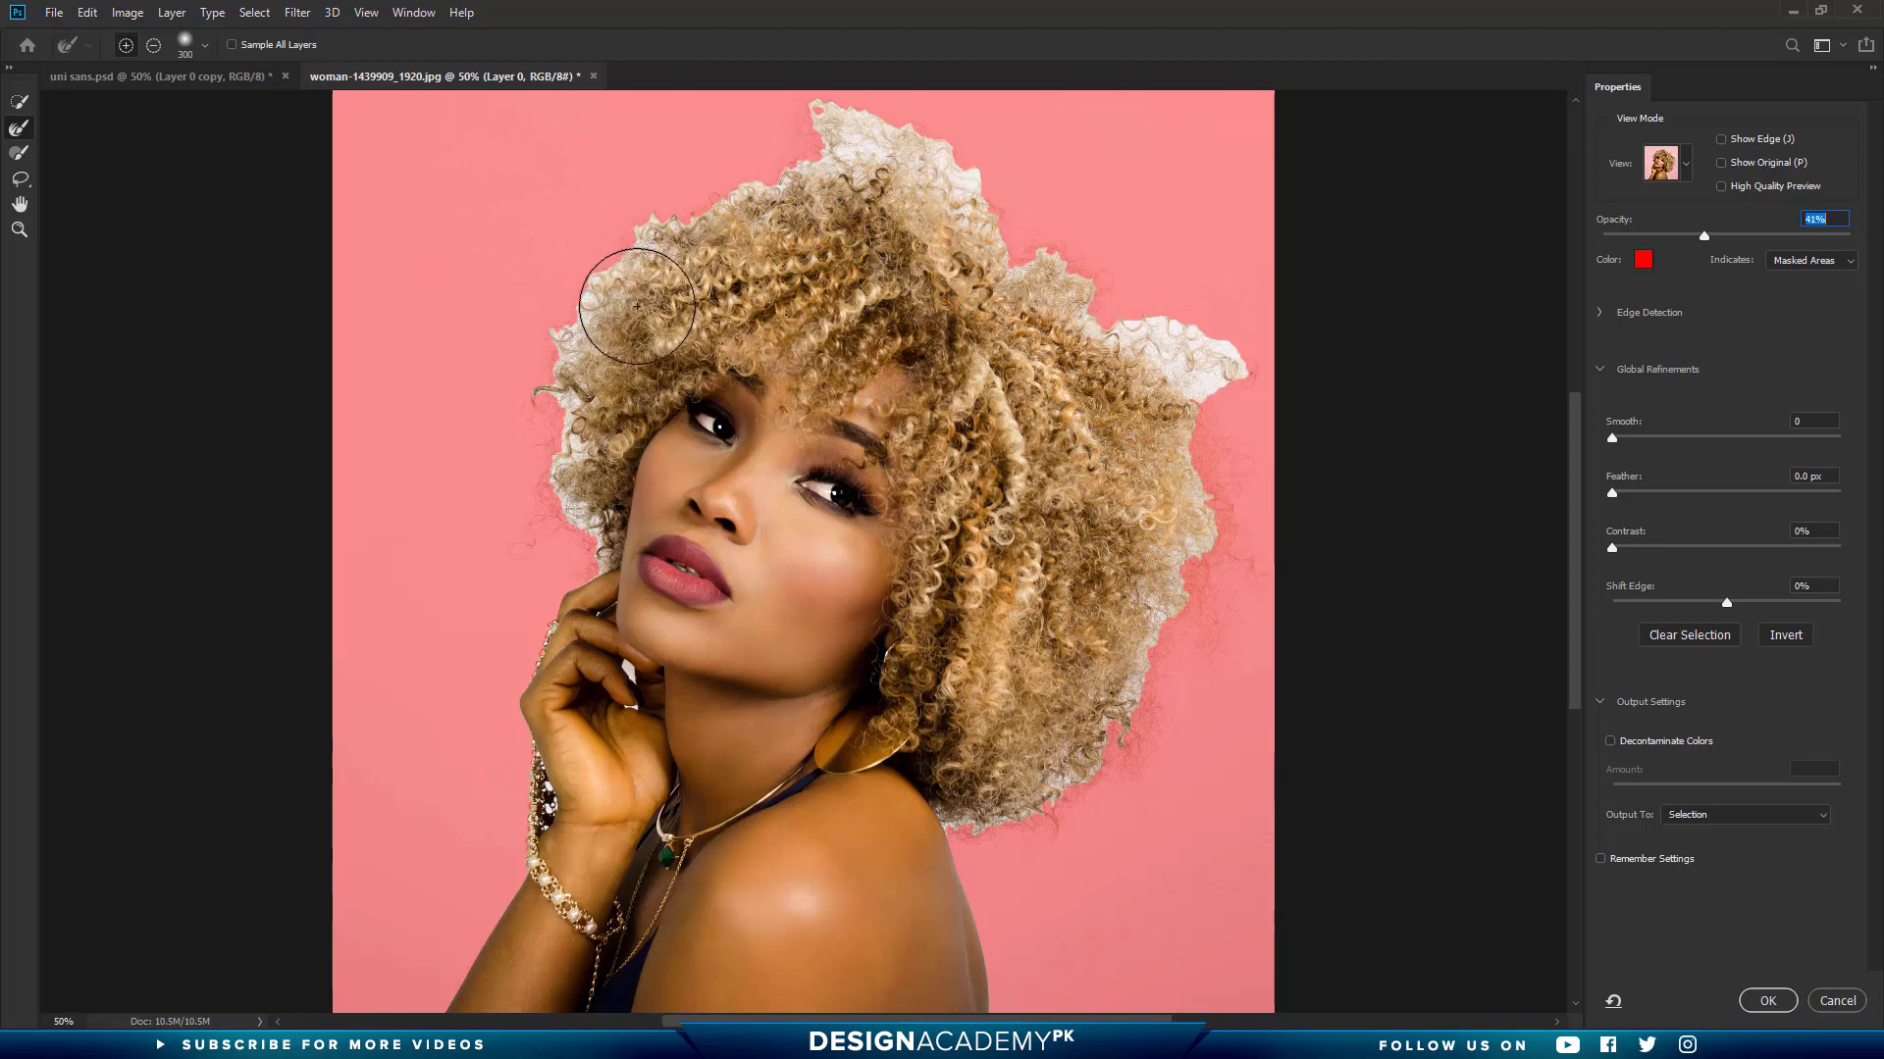
{"action": "left_click_drag", "start_coordinate": [1704, 236], "coordinate": [1698, 239]}
{"action": "left_click_drag", "start_coordinate": [1693, 234], "coordinate": [1690, 236]}
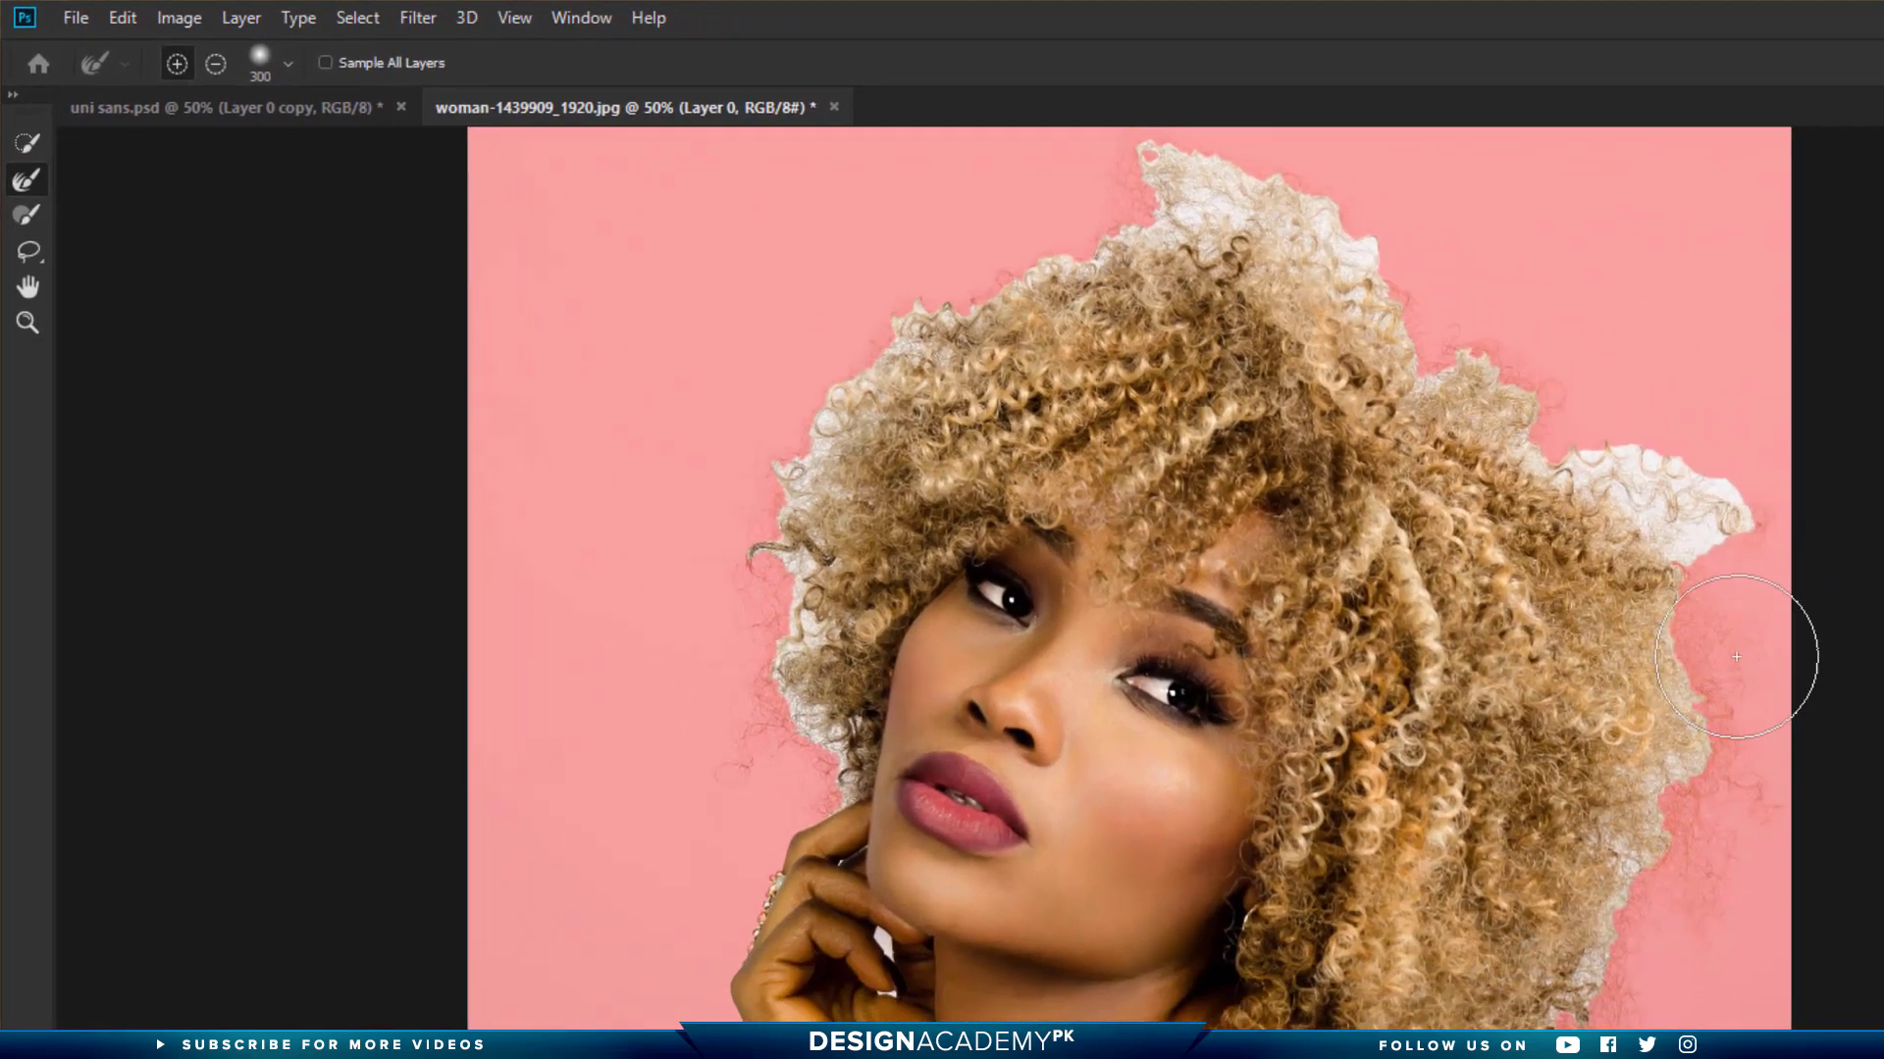
Brush around the whole outer edge of the woman's hair with the Refine Edge Brush to clean up the white fringes
{"action": "mouse_move", "coordinate": [1717, 626]}
{"action": "left_mouse_down"}
{"action": "mouse_move", "coordinate": [1719, 547]}
{"action": "mouse_move", "coordinate": [1682, 501]}
{"action": "mouse_move", "coordinate": [1563, 419]}
{"action": "mouse_move", "coordinate": [1503, 332]}
{"action": "mouse_move", "coordinate": [1417, 324]}
{"action": "mouse_move", "coordinate": [1385, 220]}
{"action": "mouse_move", "coordinate": [1285, 161]}
{"action": "mouse_move", "coordinate": [1068, 166]}
{"action": "mouse_move", "coordinate": [865, 322]}
{"action": "left_mouse_up"}
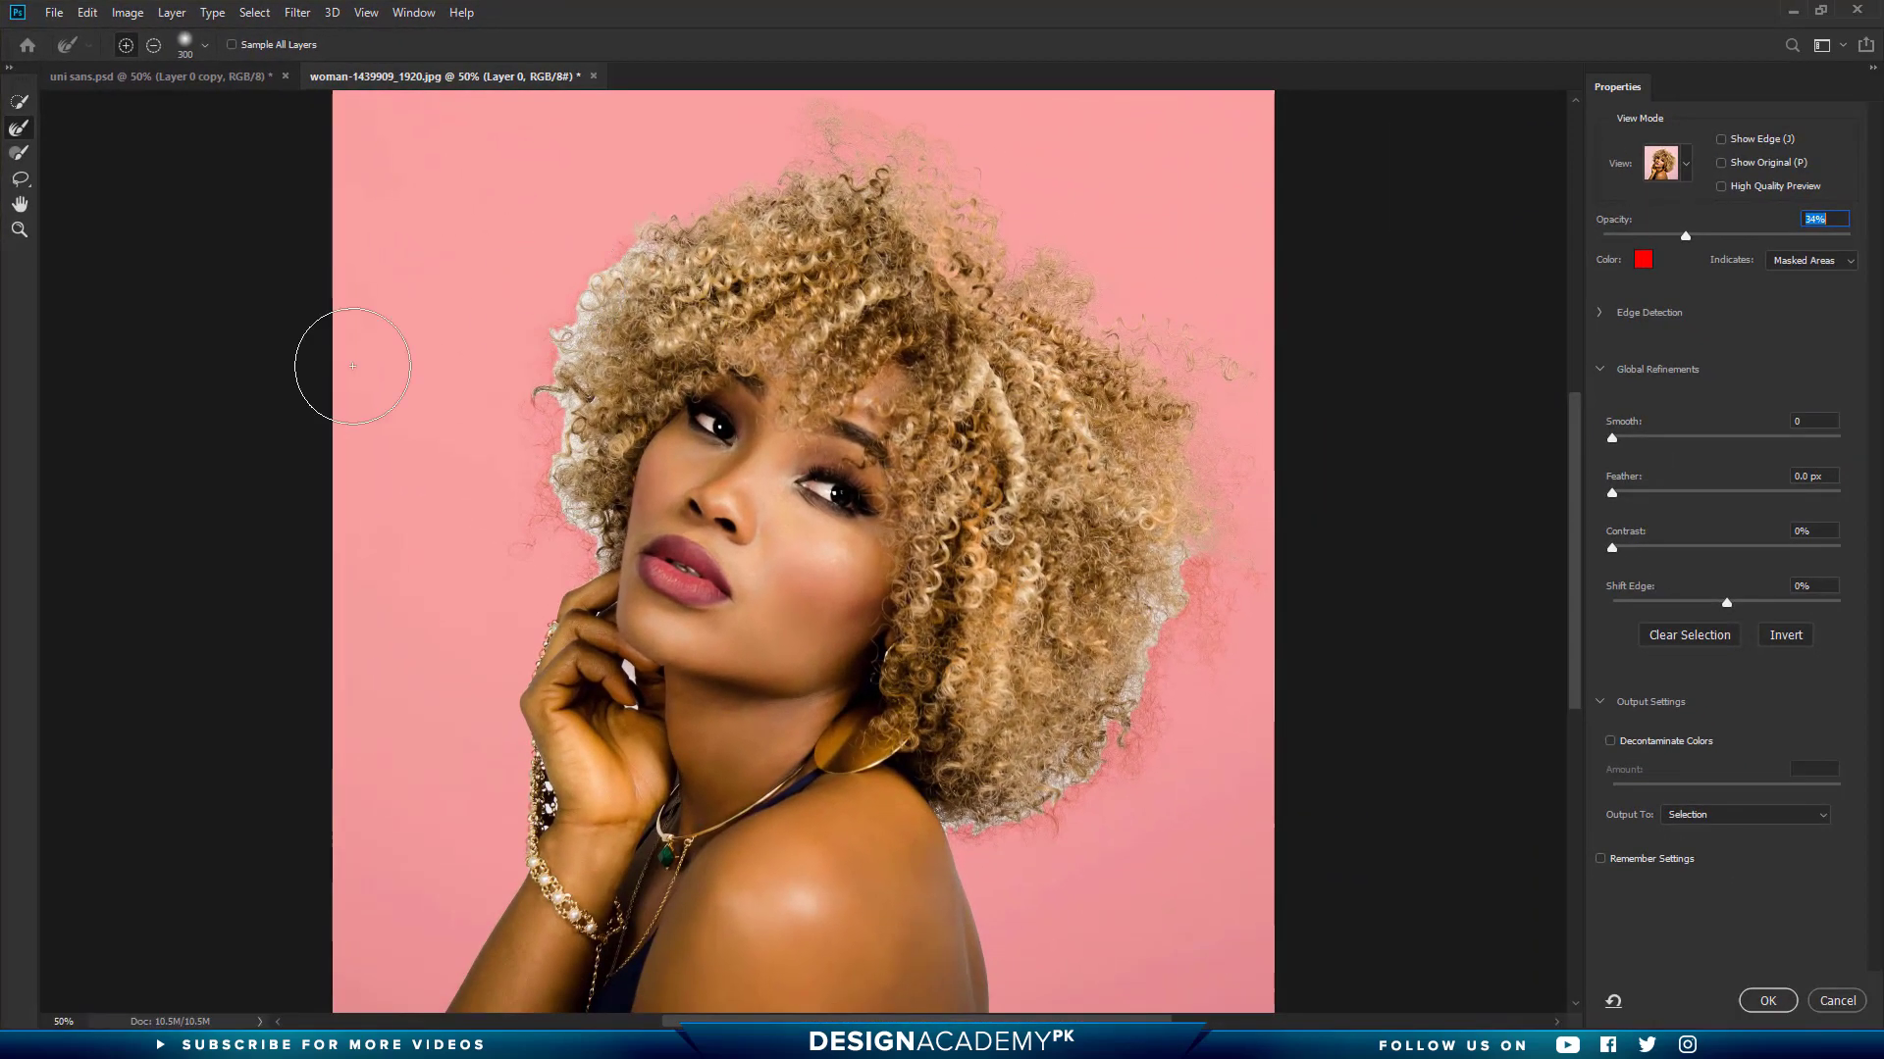
{"action": "mouse_move", "coordinate": [793, 215]}
{"action": "left_mouse_down"}
{"action": "mouse_move", "coordinate": [534, 357]}
{"action": "mouse_move", "coordinate": [516, 486]}
{"action": "mouse_move", "coordinate": [531, 506]}
{"action": "mouse_move", "coordinate": [528, 461]}
{"action": "mouse_move", "coordinate": [552, 534]}
{"action": "mouse_move", "coordinate": [464, 500]}
{"action": "left_mouse_up"}
{"action": "mouse_move", "coordinate": [1303, 492]}
{"action": "left_mouse_down"}
{"action": "mouse_move", "coordinate": [1173, 663]}
{"action": "mouse_move", "coordinate": [1120, 880]}
{"action": "mouse_move", "coordinate": [988, 841]}
{"action": "left_mouse_up"}
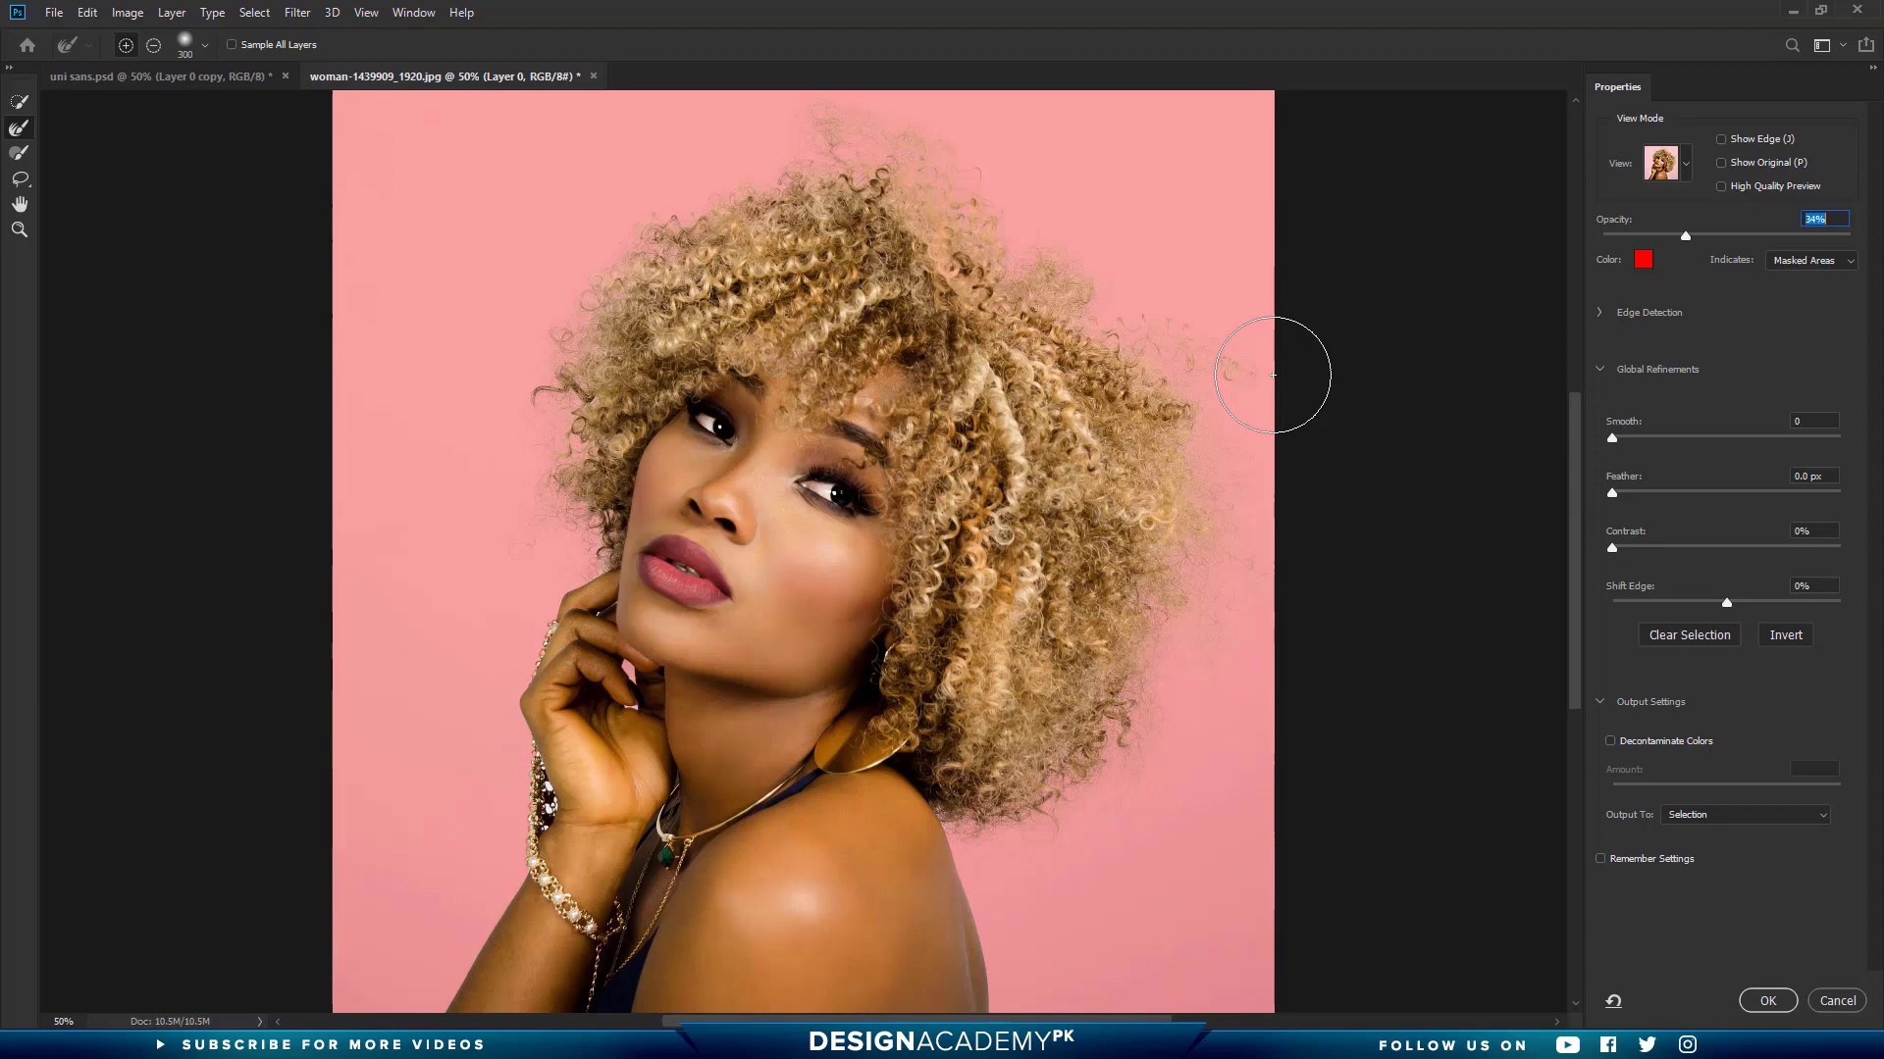
Output the refined selection to a new layer with layer mask and check the cutout's hair edges at 100%
{"action": "left_click", "coordinate": [1717, 820]}
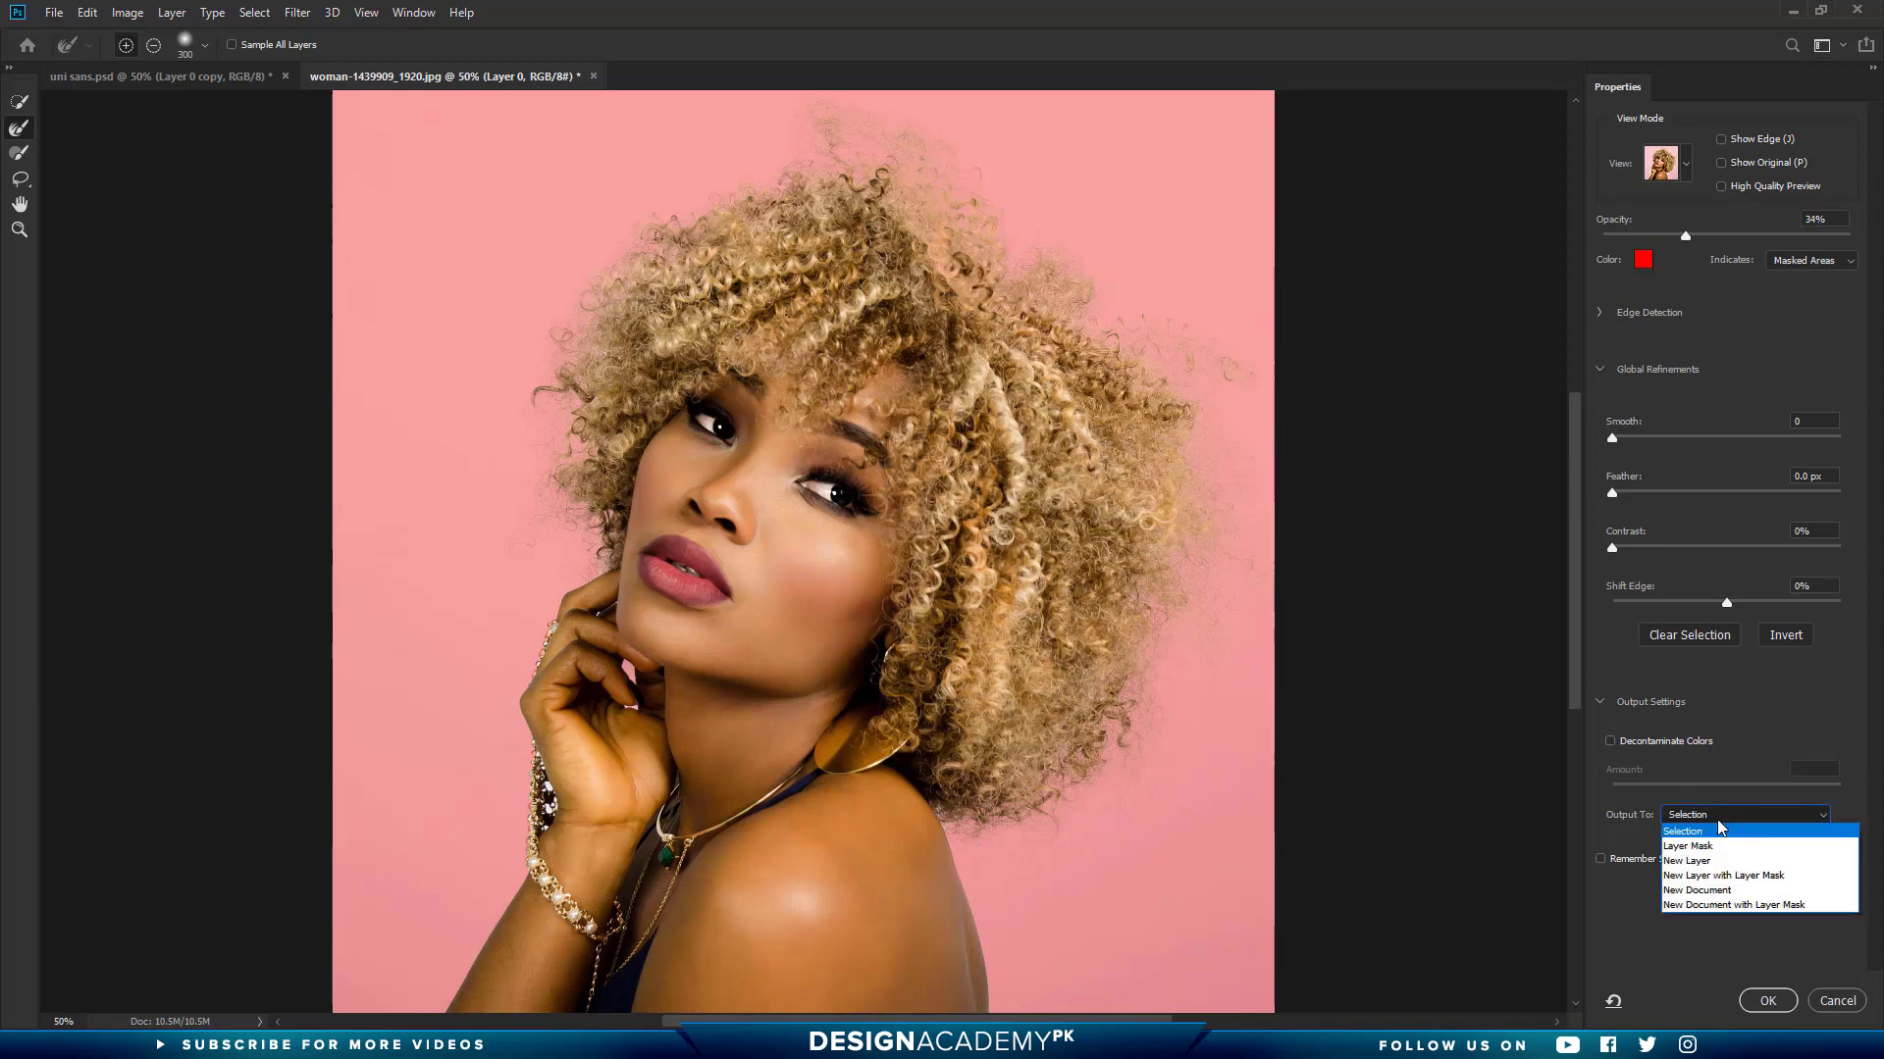
{"action": "left_click", "coordinate": [1771, 878]}
{"action": "left_click", "coordinate": [1766, 1000]}
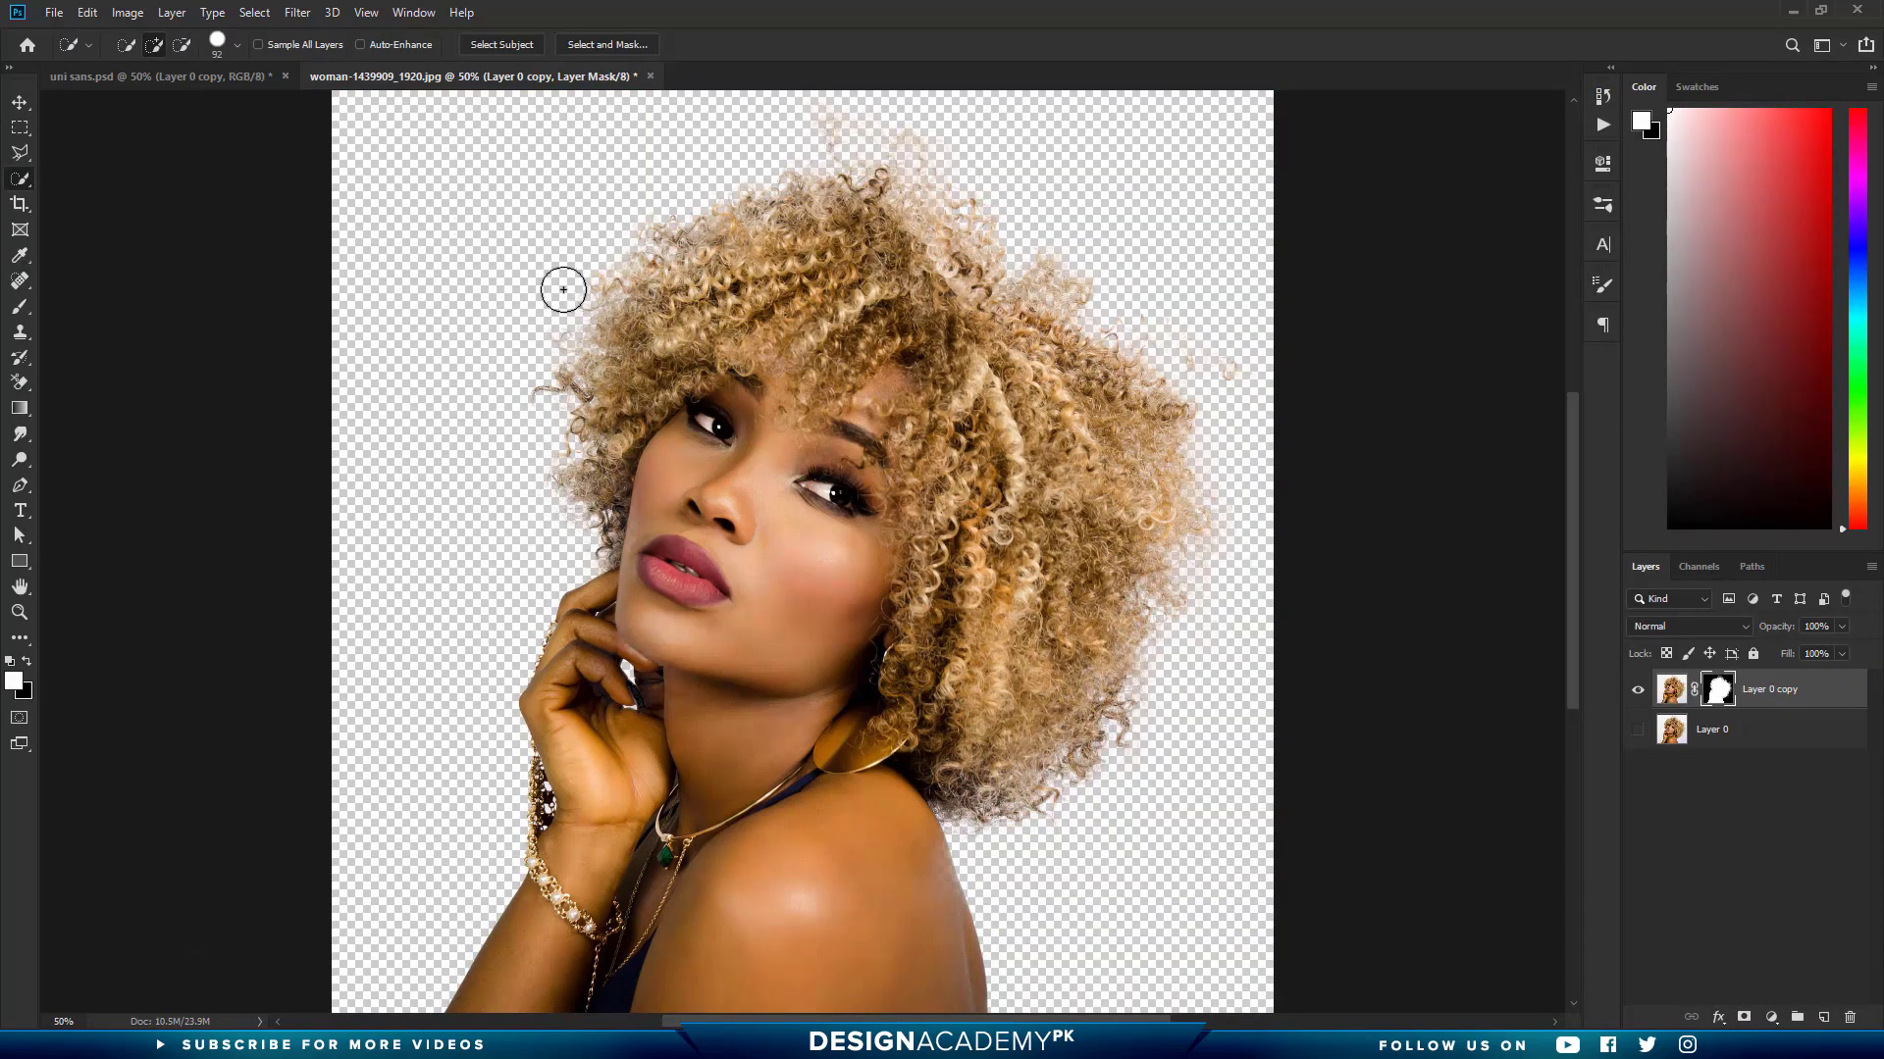
{"action": "left_click", "coordinate": [605, 346]}
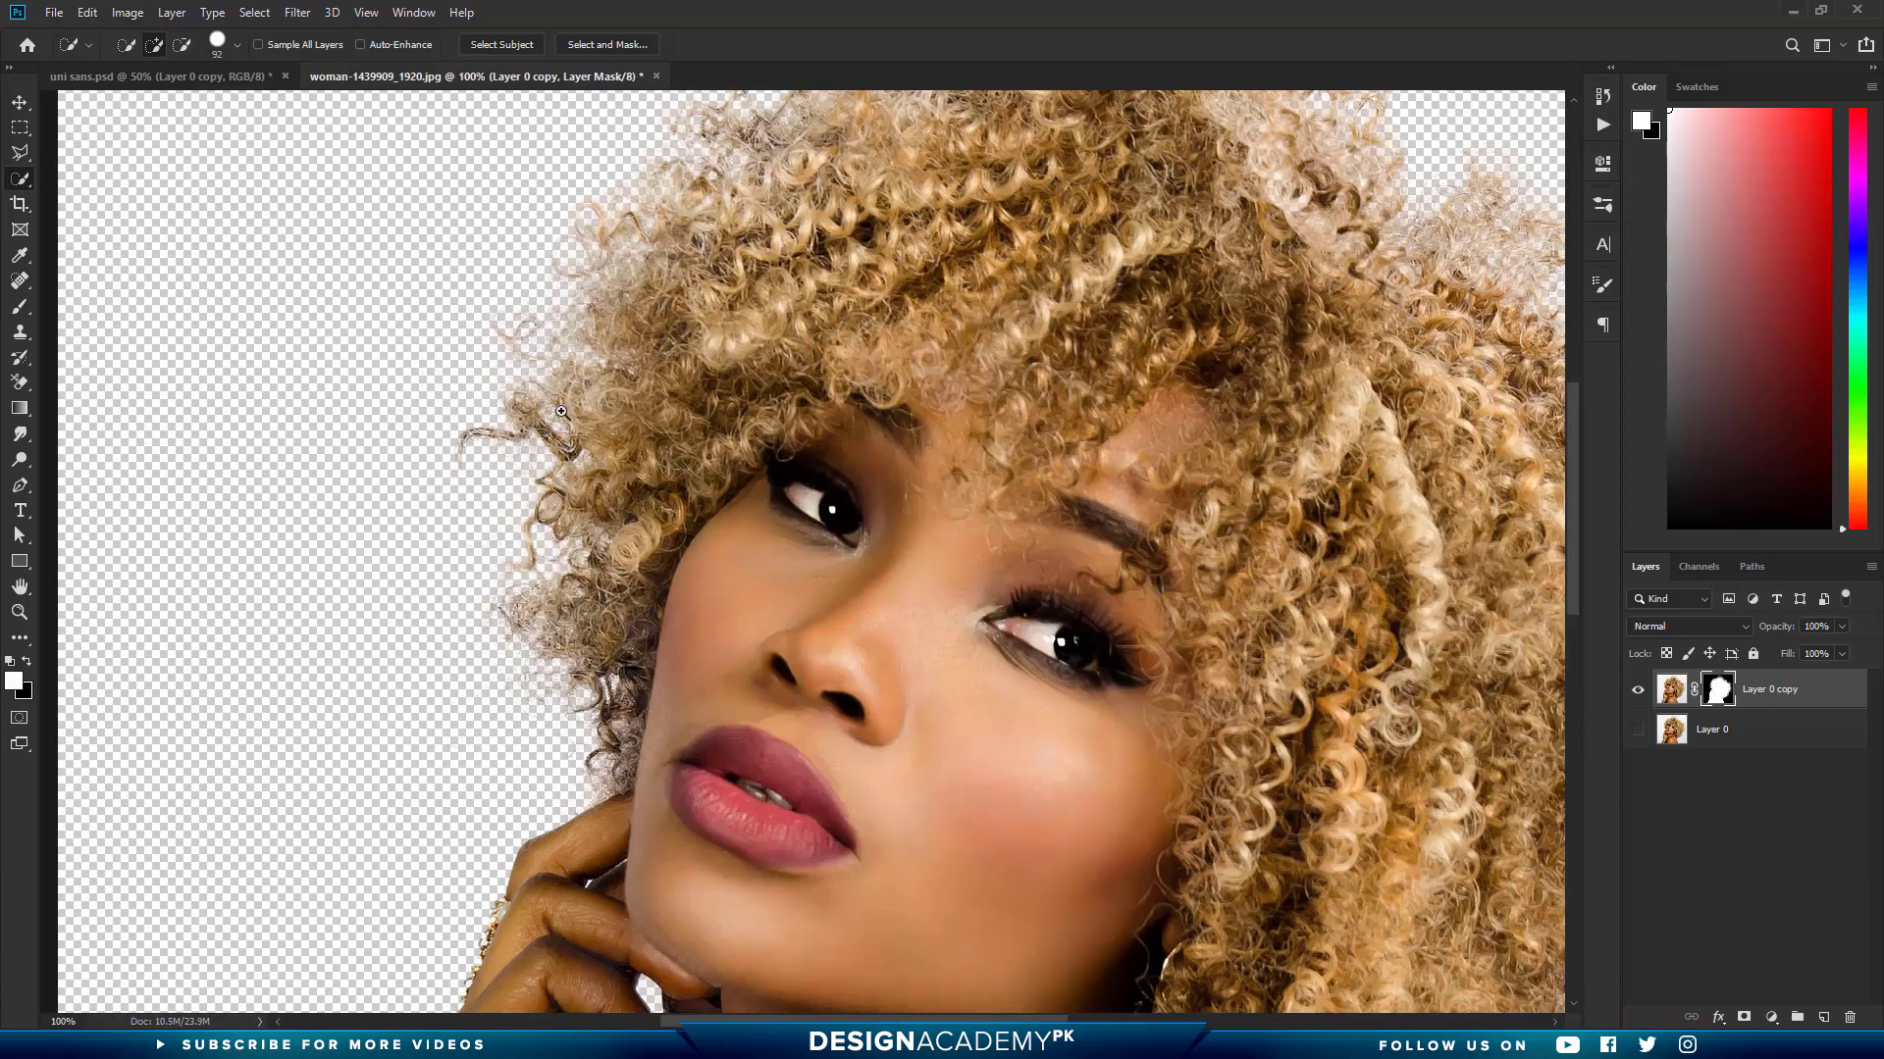
{"action": "left_click_drag", "start_coordinate": [670, 266], "coordinate": [645, 355]}
{"action": "left_click_drag", "start_coordinate": [825, 185], "coordinate": [550, 278]}
{"action": "left_click_drag", "start_coordinate": [1265, 873], "coordinate": [1179, 382]}
{"action": "left_click_drag", "start_coordinate": [822, 588], "coordinate": [1062, 395]}
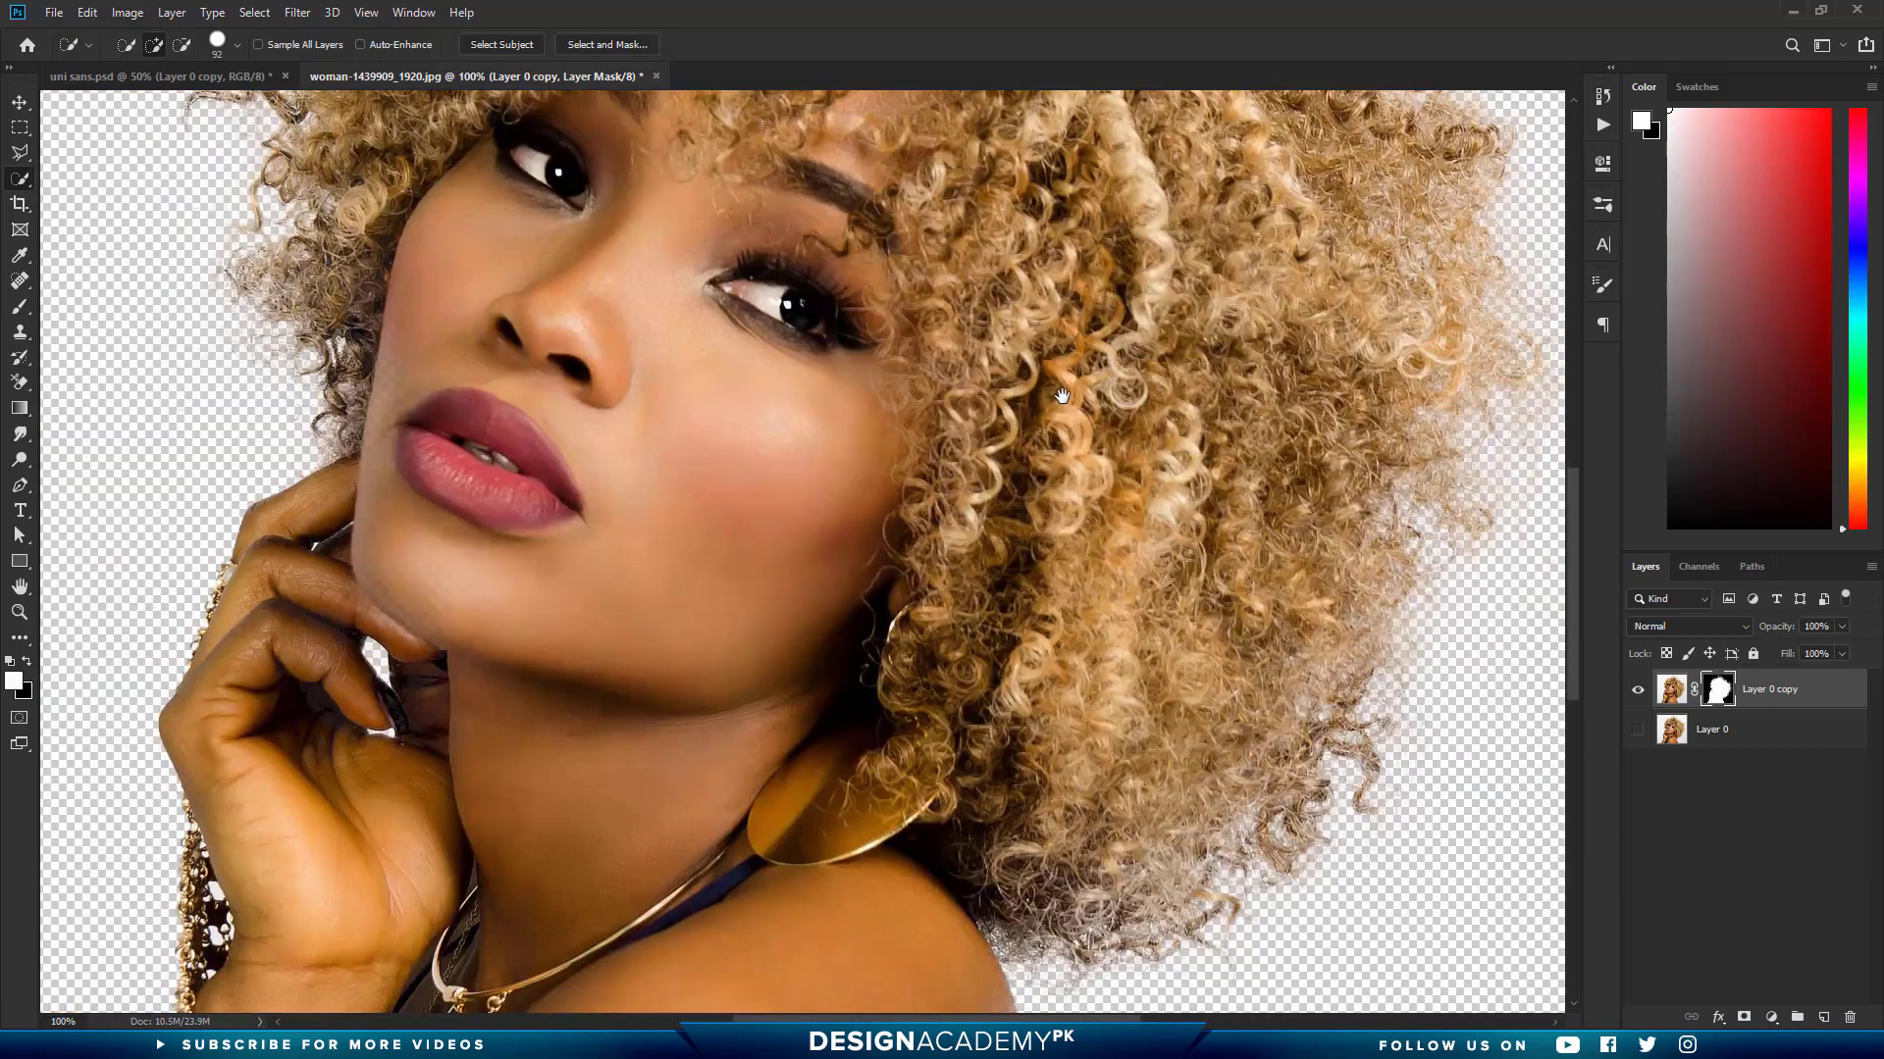
Create a new document 2000 x 2000 pixels at a resolution of 72 pixels/inch
{"action": "left_click", "coordinate": [54, 13]}
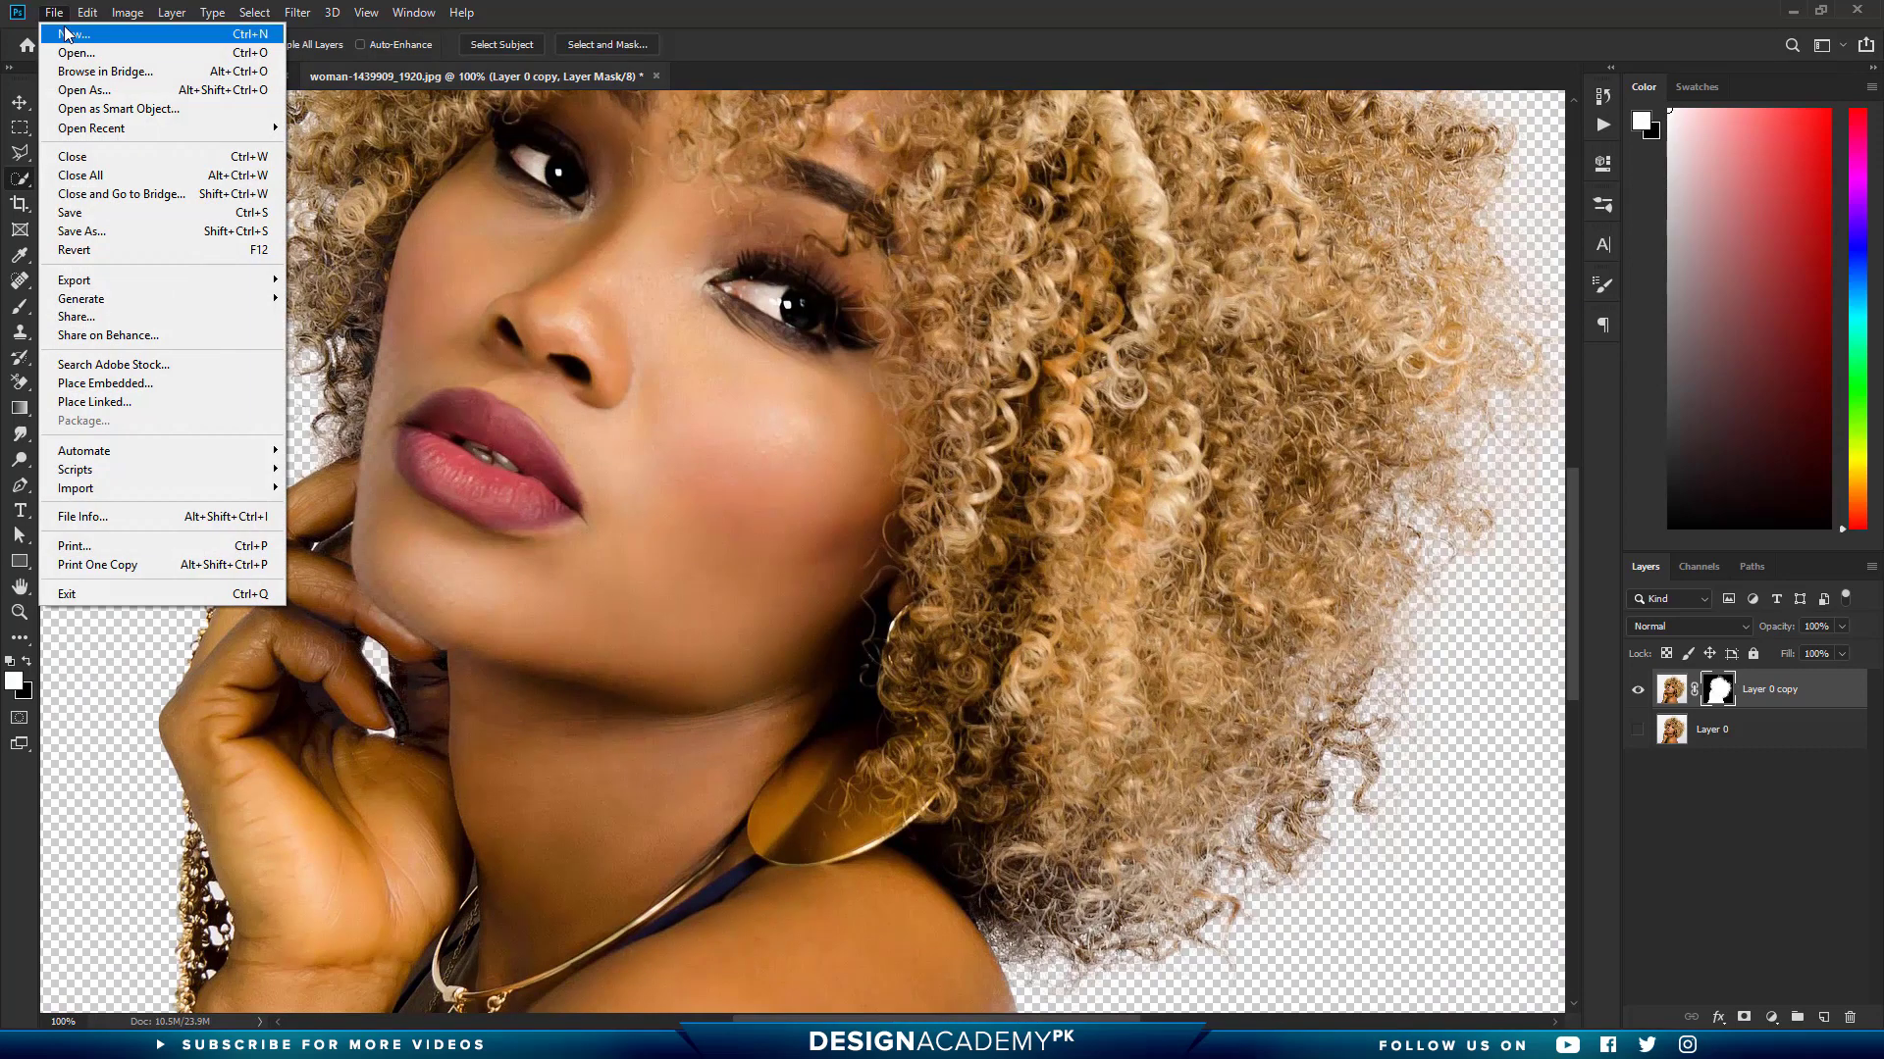
{"action": "left_click", "coordinate": [65, 34]}
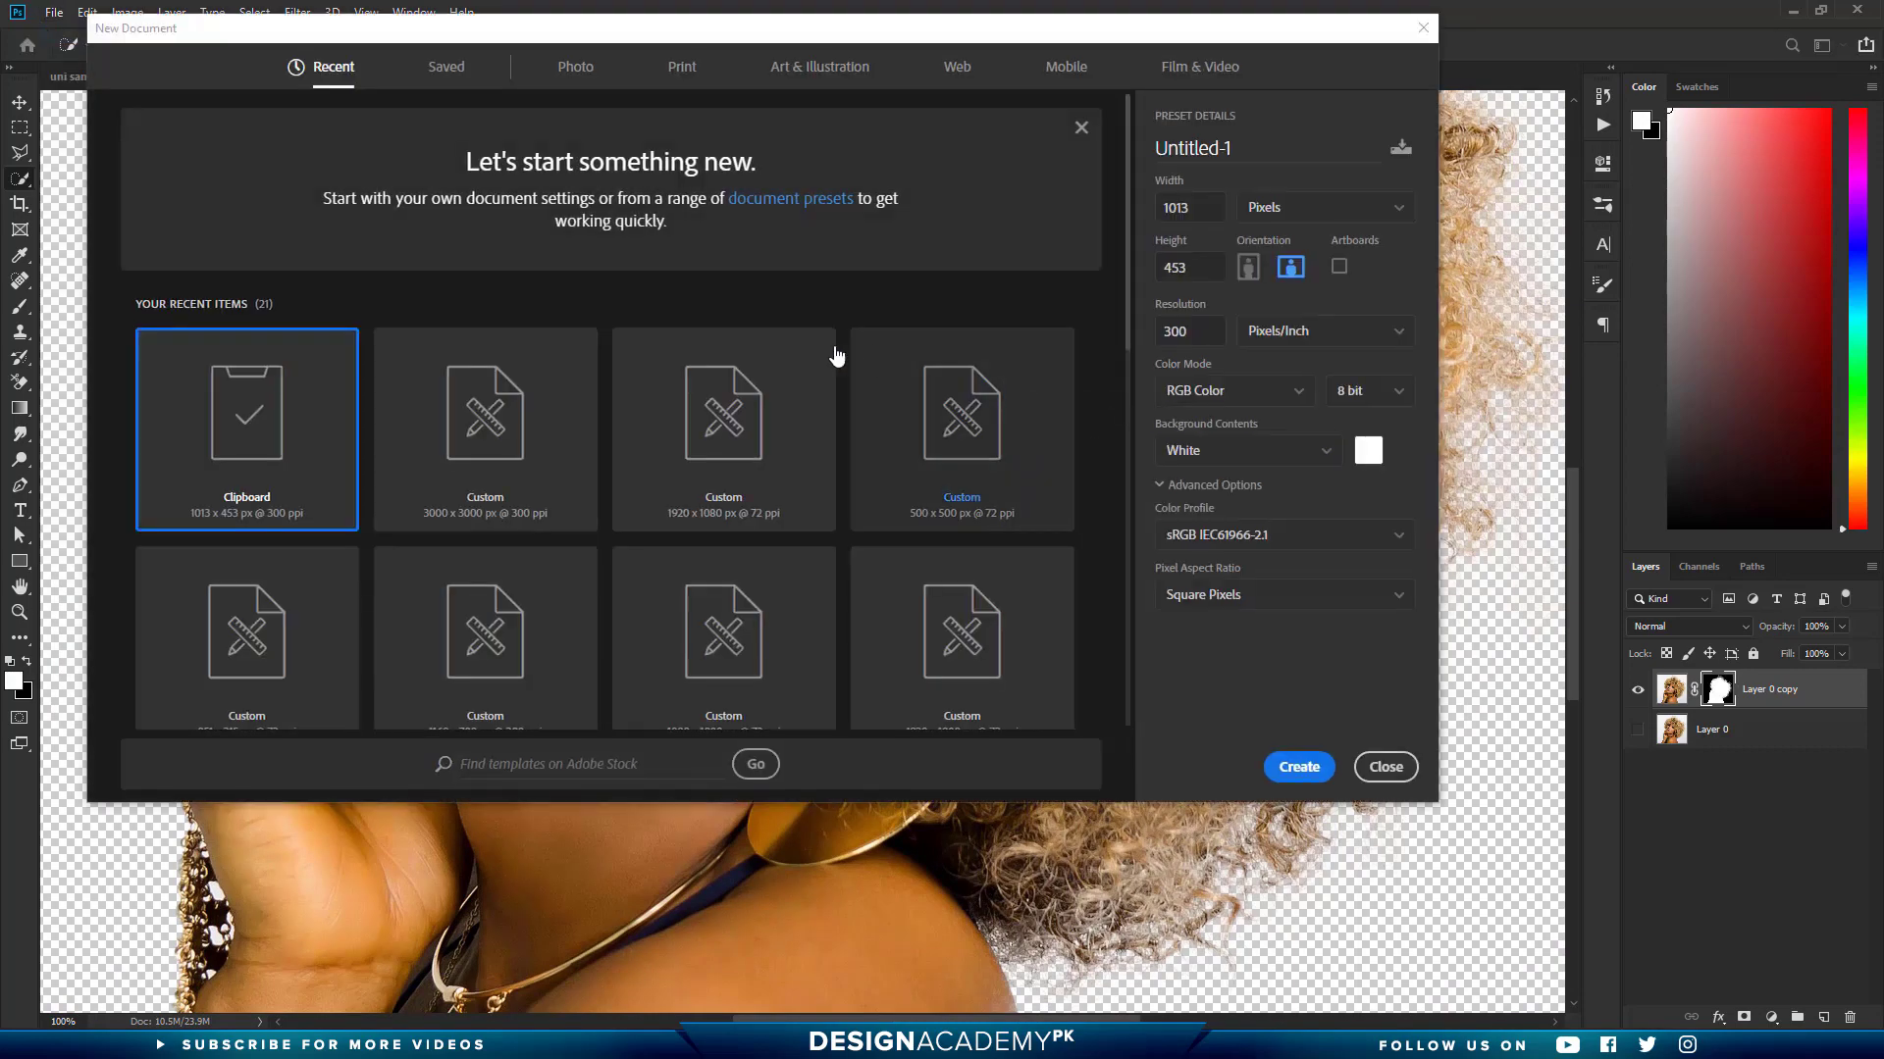
{"action": "left_click_drag", "start_coordinate": [687, 34], "coordinate": [798, 121]}
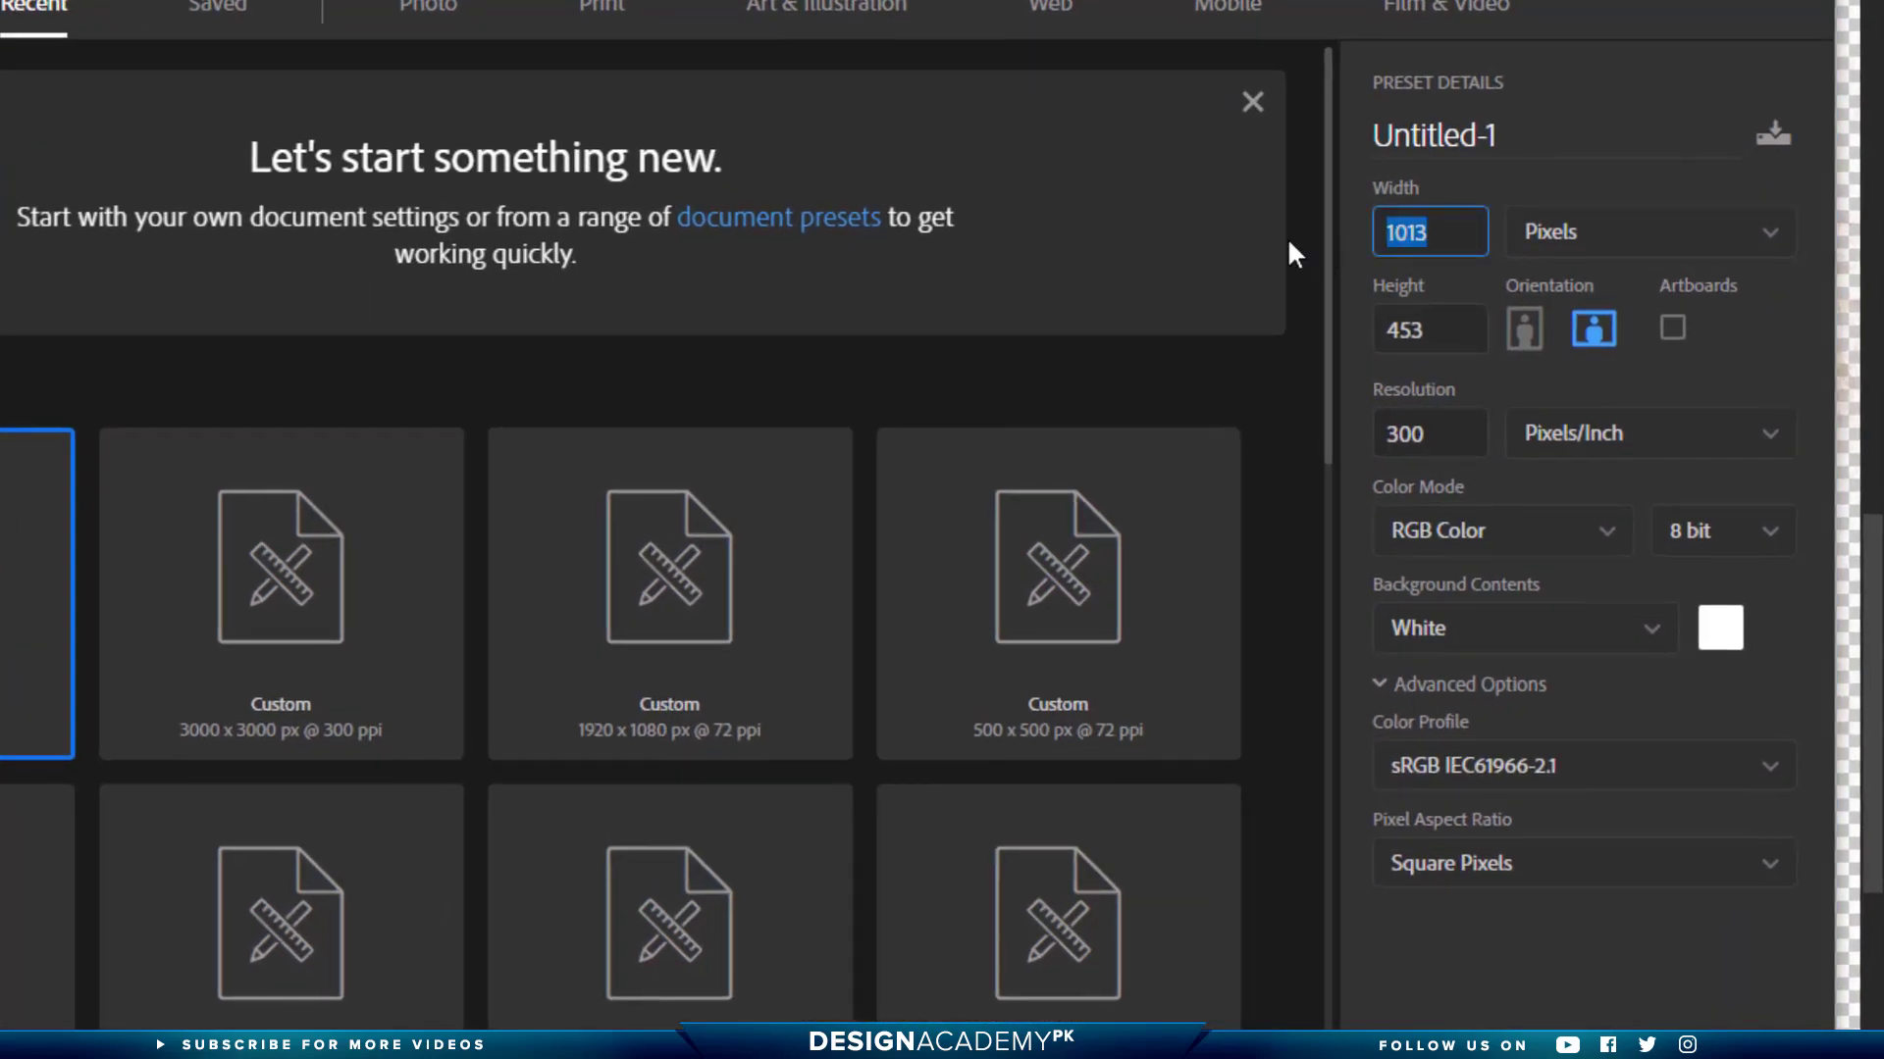
{"action": "type", "text": "2000"}
{"action": "key", "text": "Tab"}
{"action": "type", "text": "2000"}
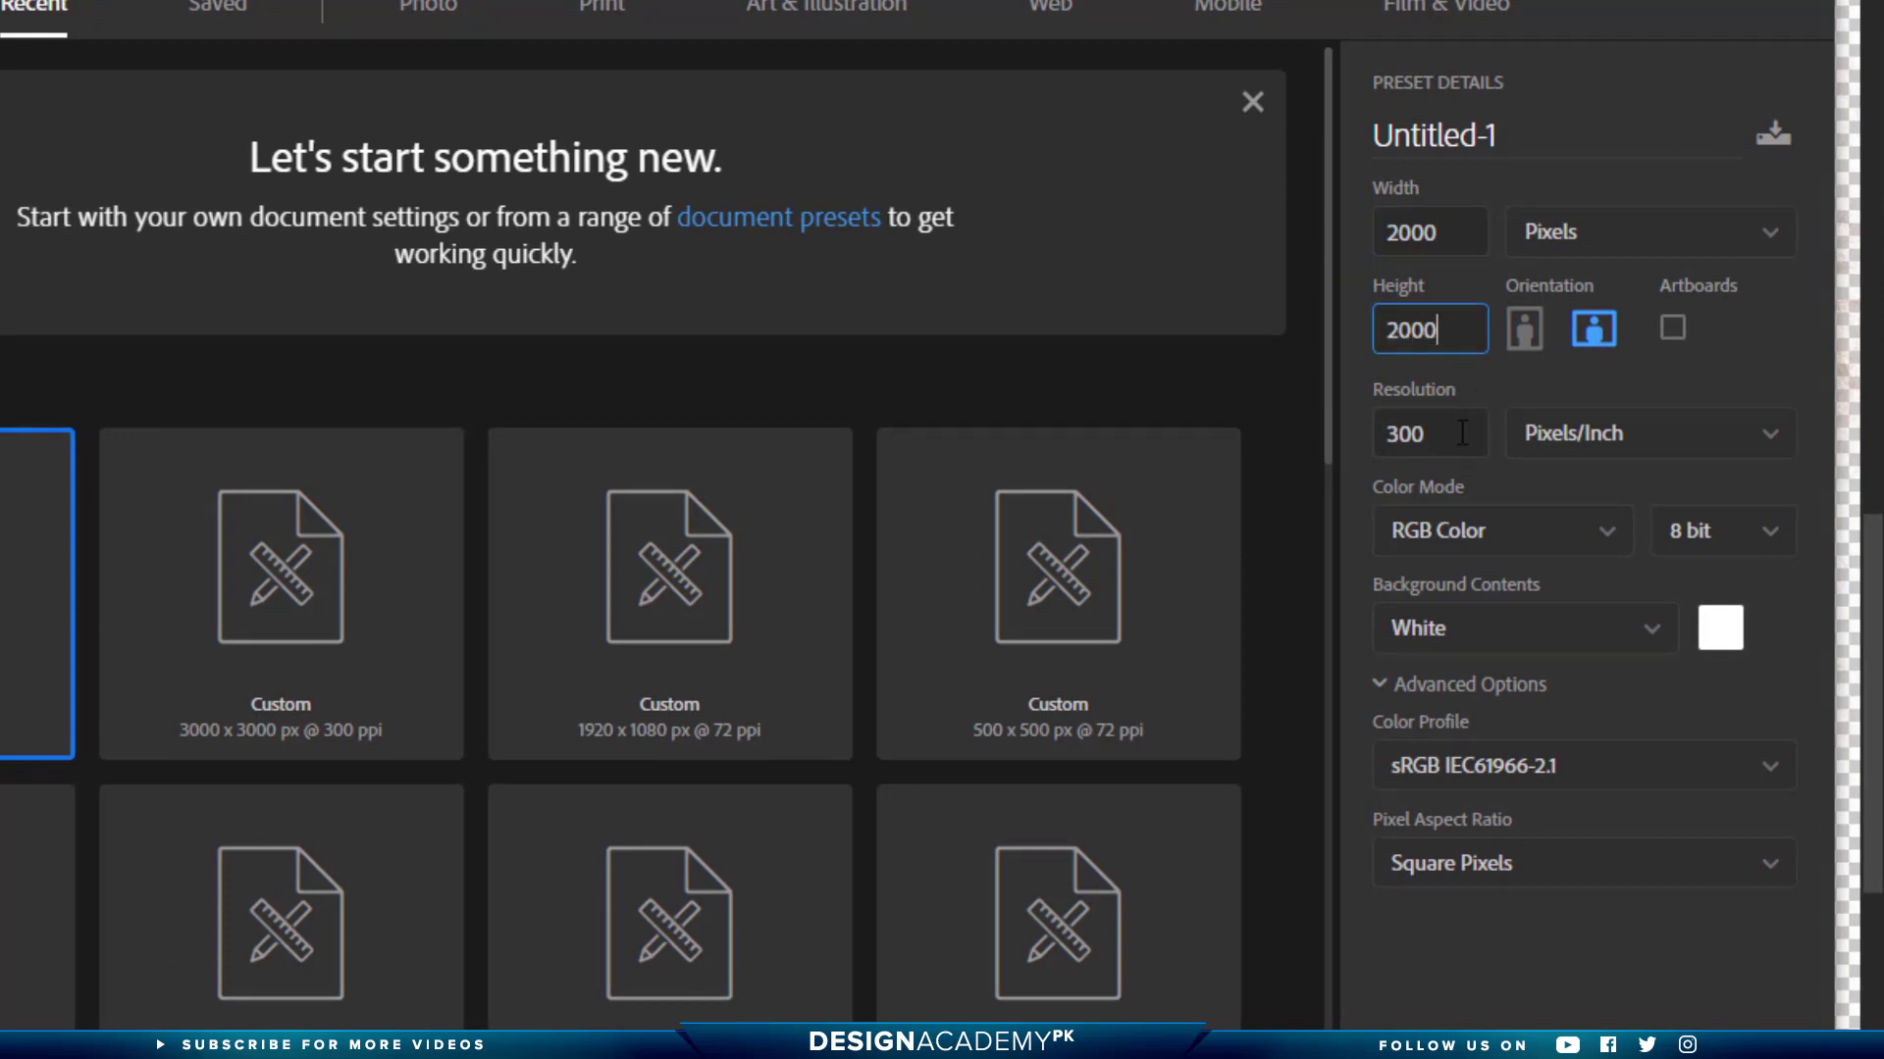
{"action": "key", "text": "Tab"}
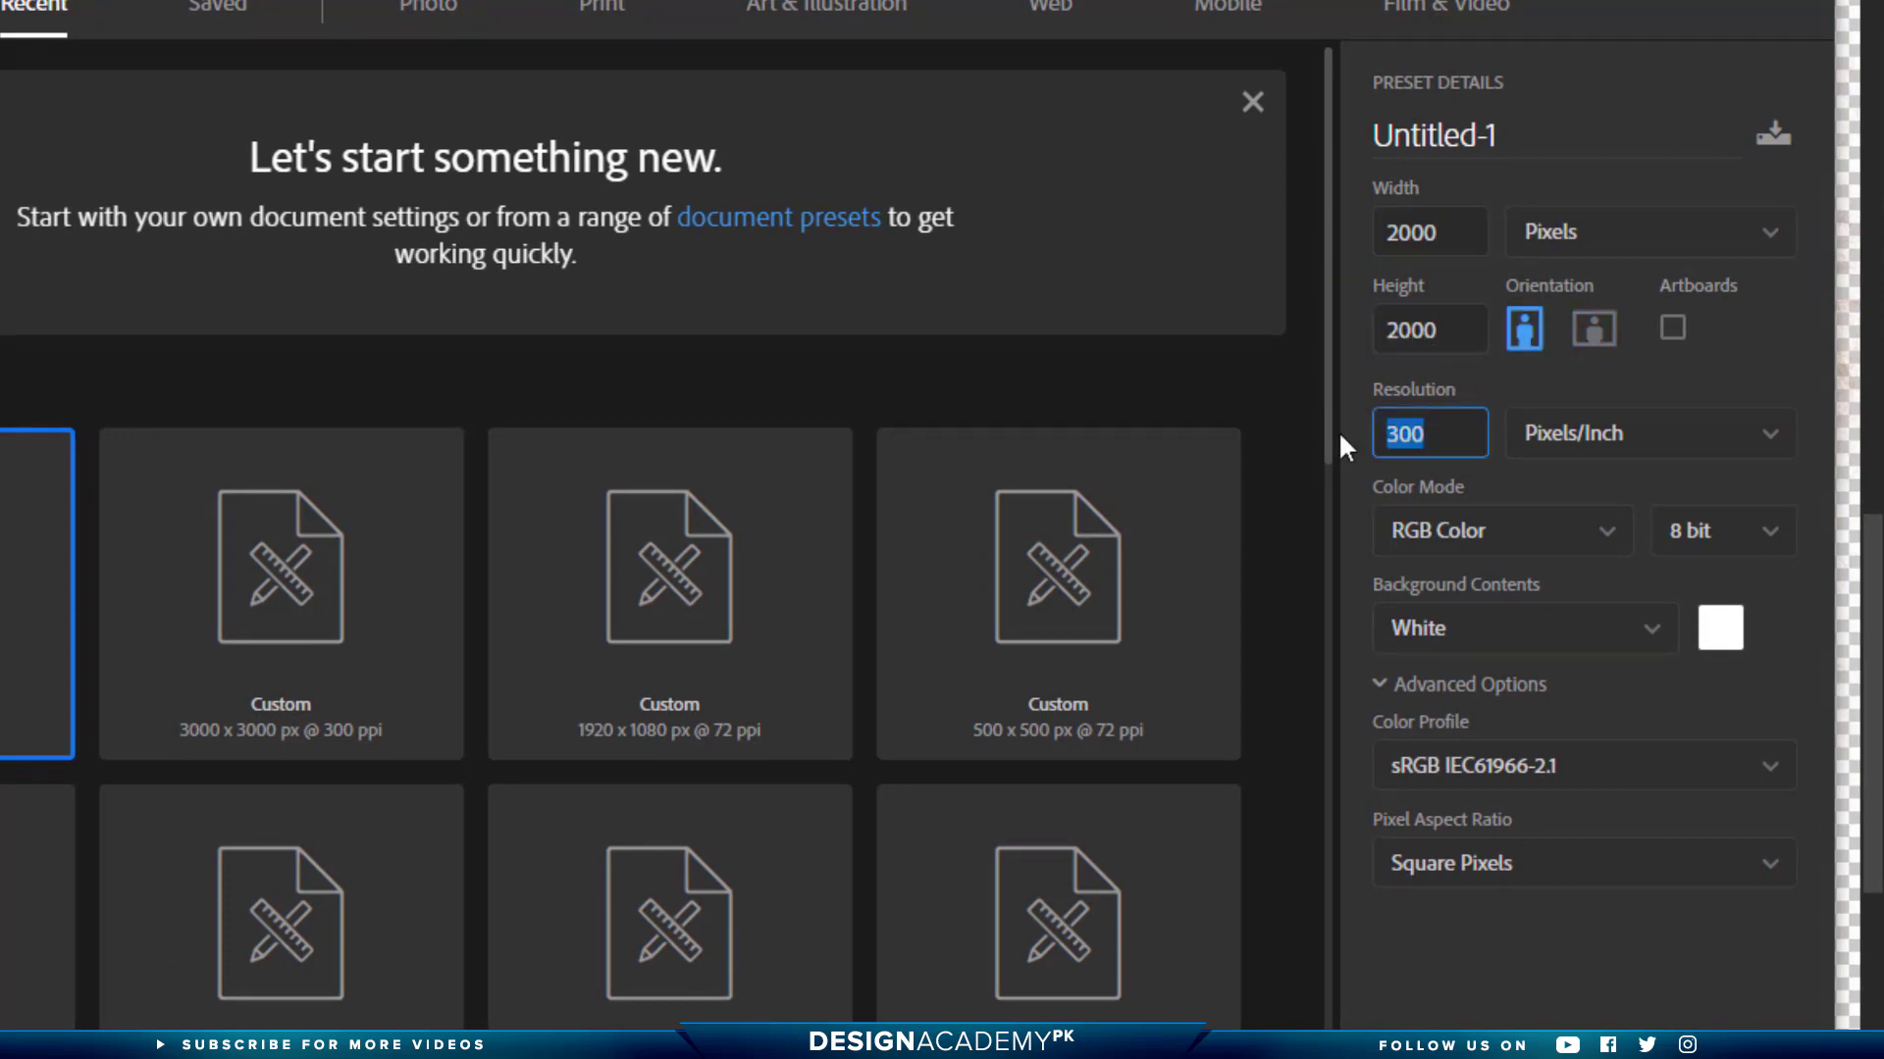
{"action": "type", "text": "72"}
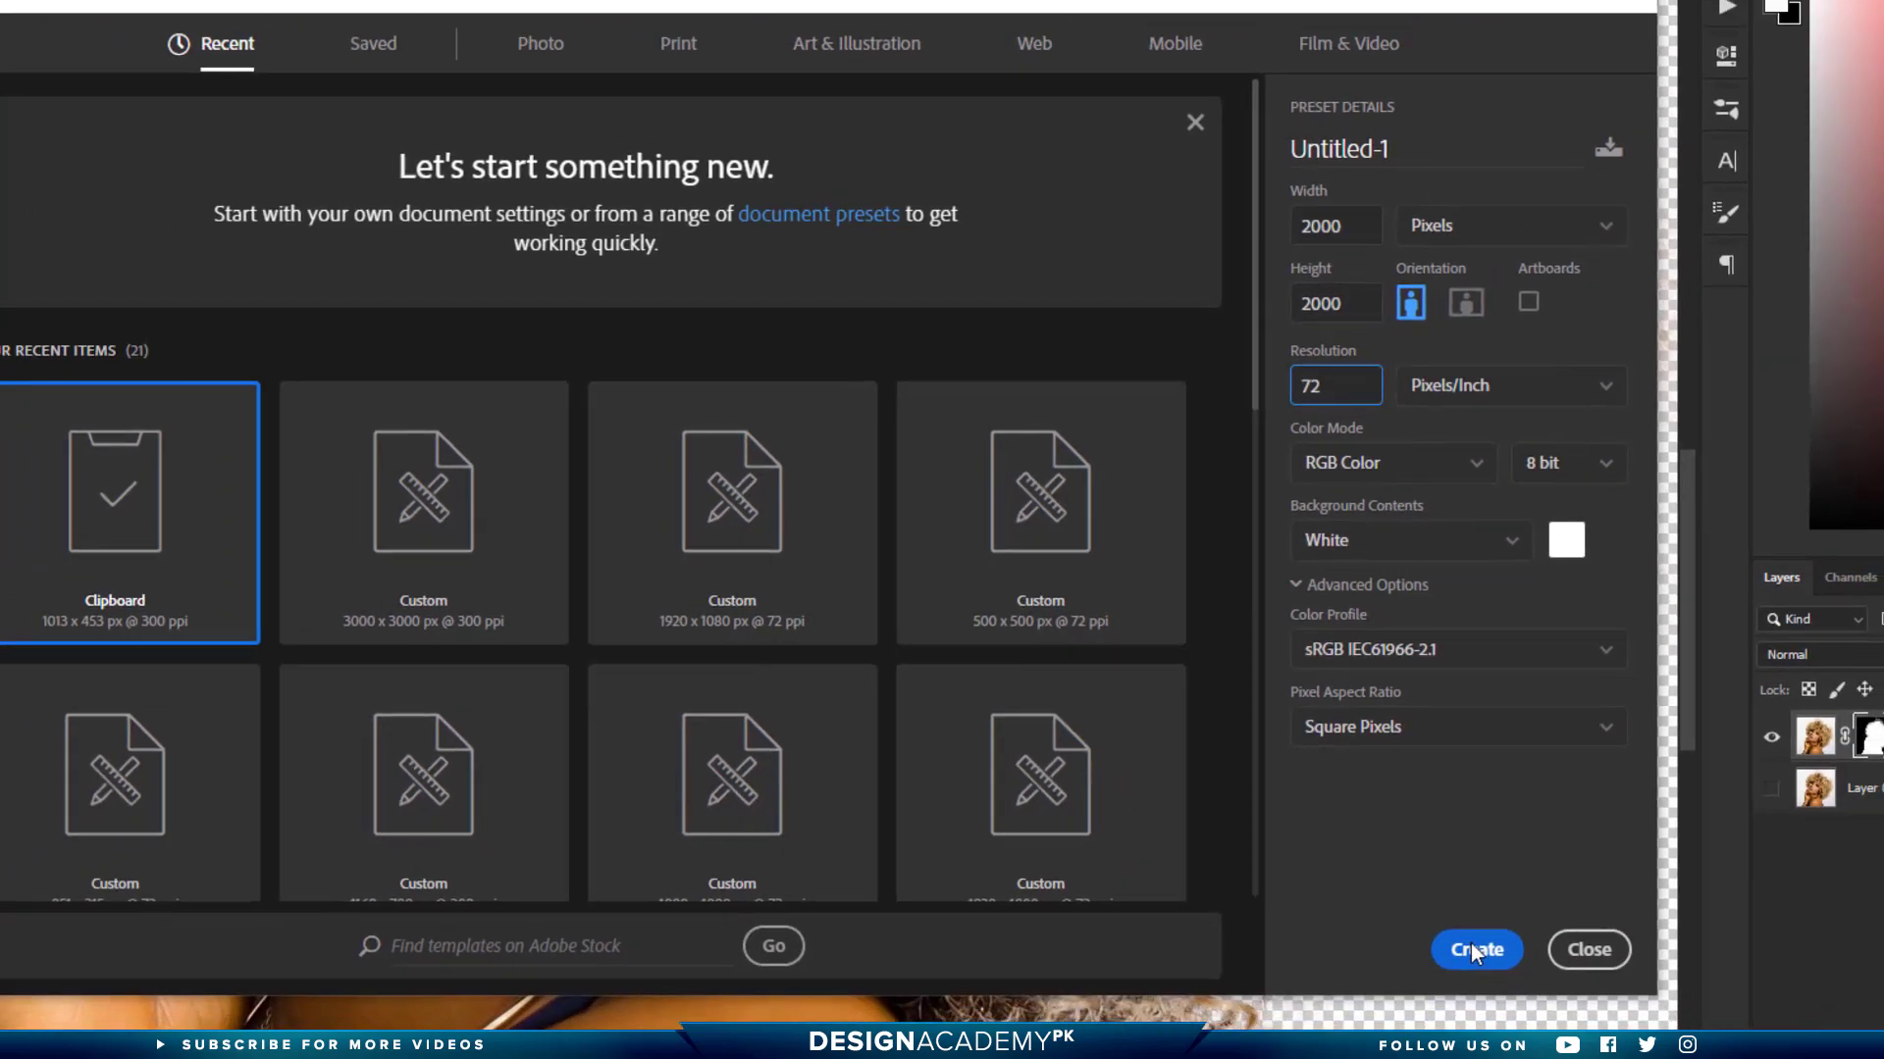
{"action": "left_click", "coordinate": [1474, 947]}
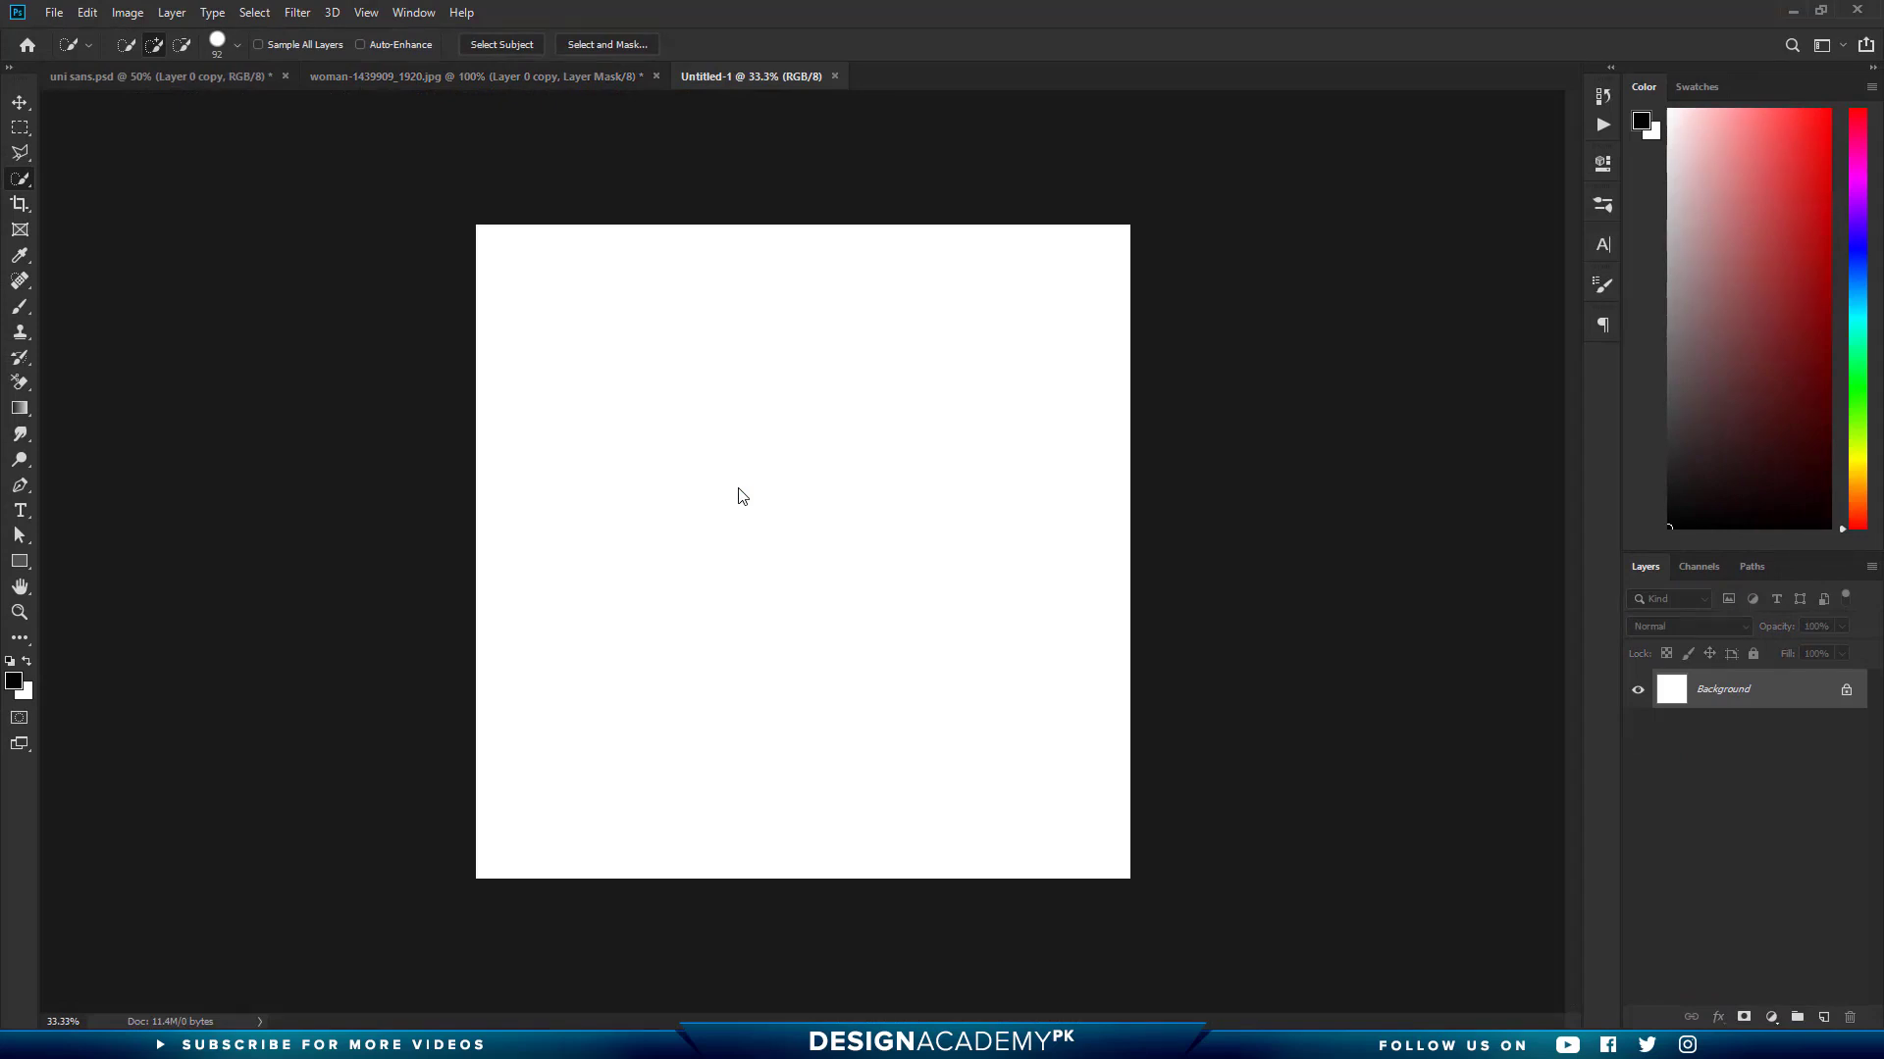
Add the text "G" to the blank canvas with the Type tool
{"action": "left_click", "coordinate": [21, 511]}
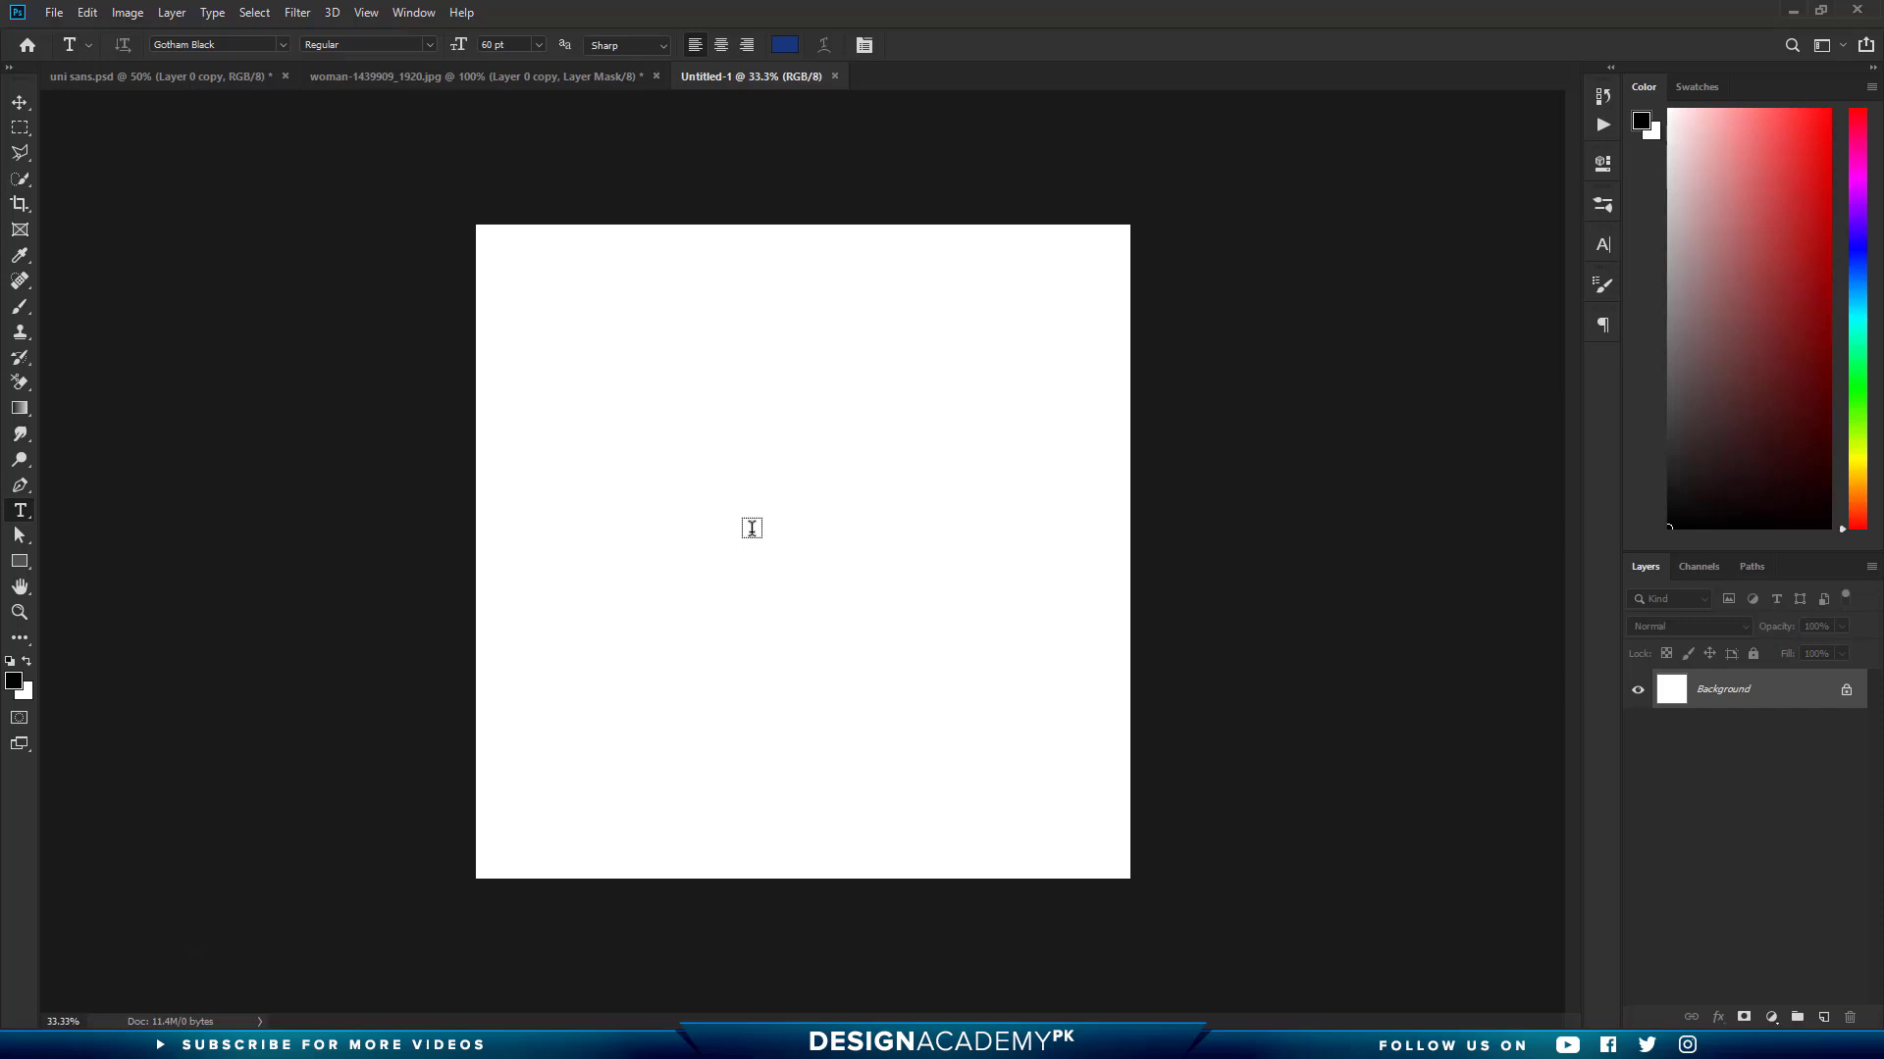
{"action": "left_click", "coordinate": [752, 528]}
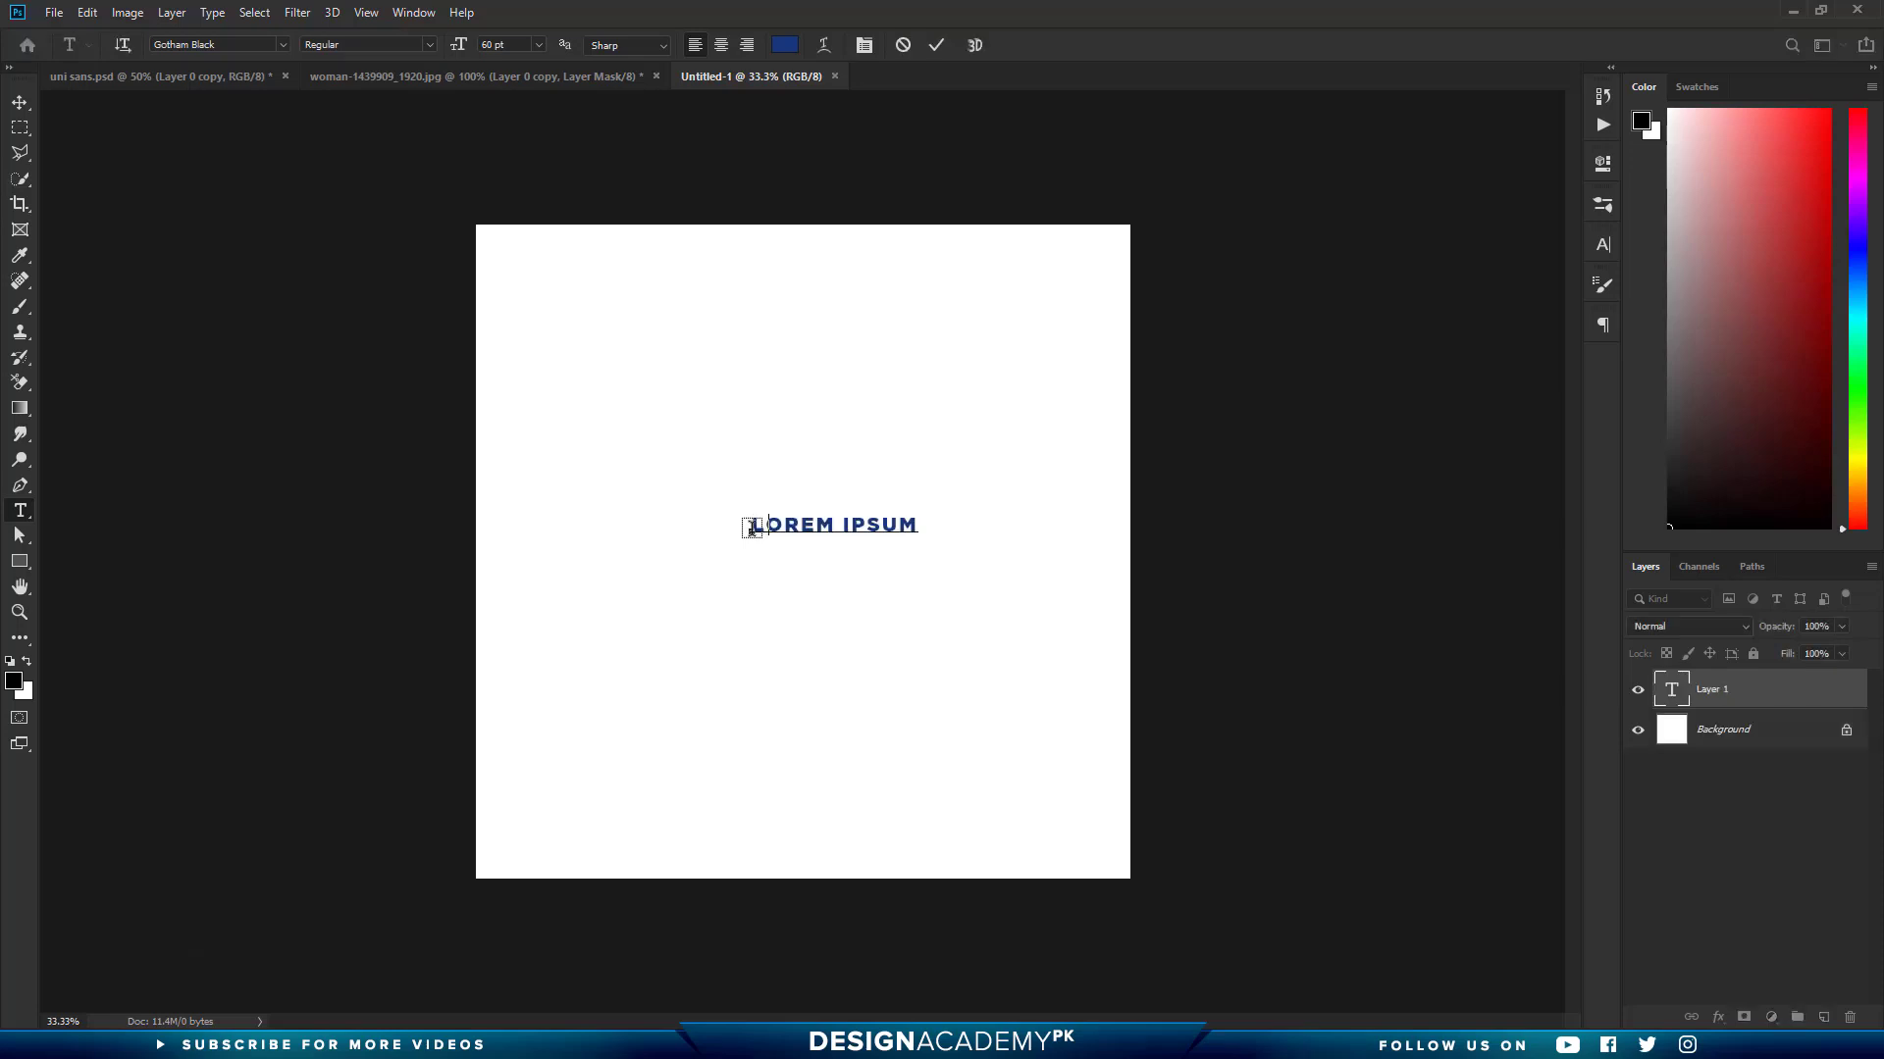
{"action": "type", "text": "G"}
{"action": "left_click", "coordinate": [20, 102]}
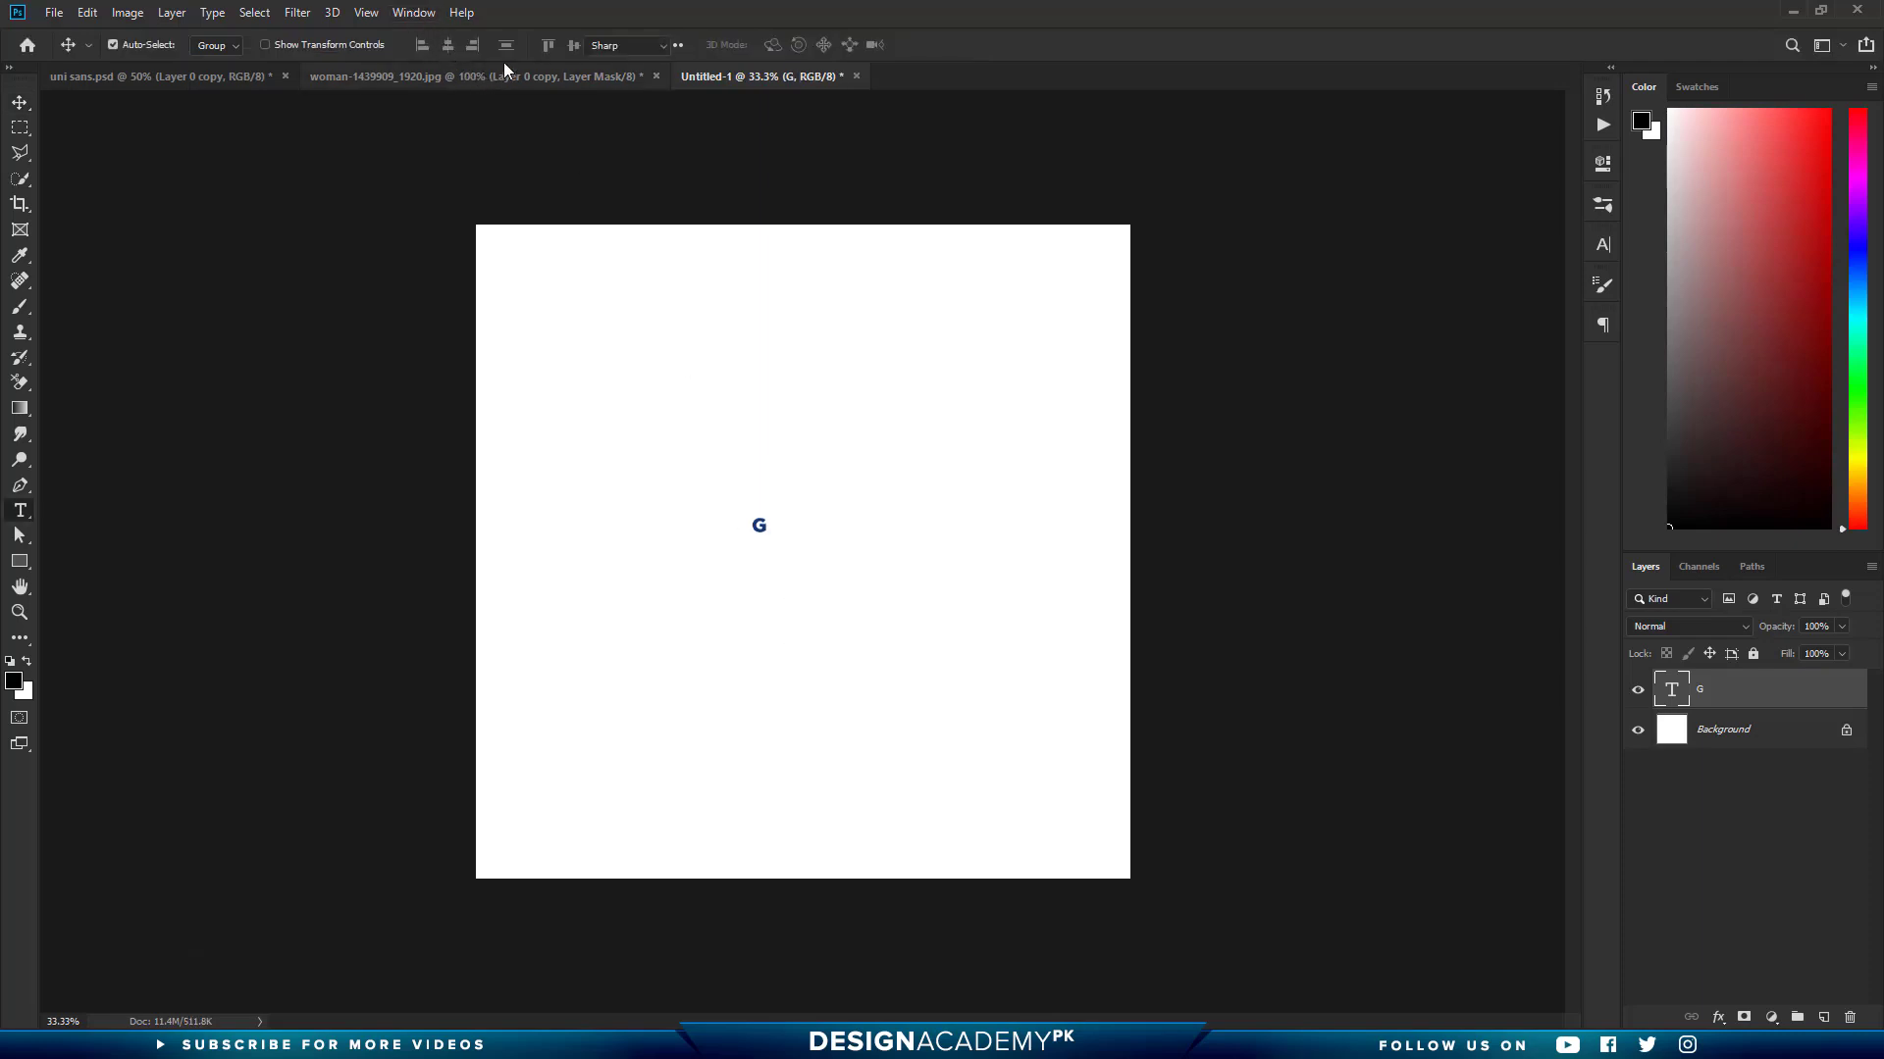
{"action": "key", "text": "t"}
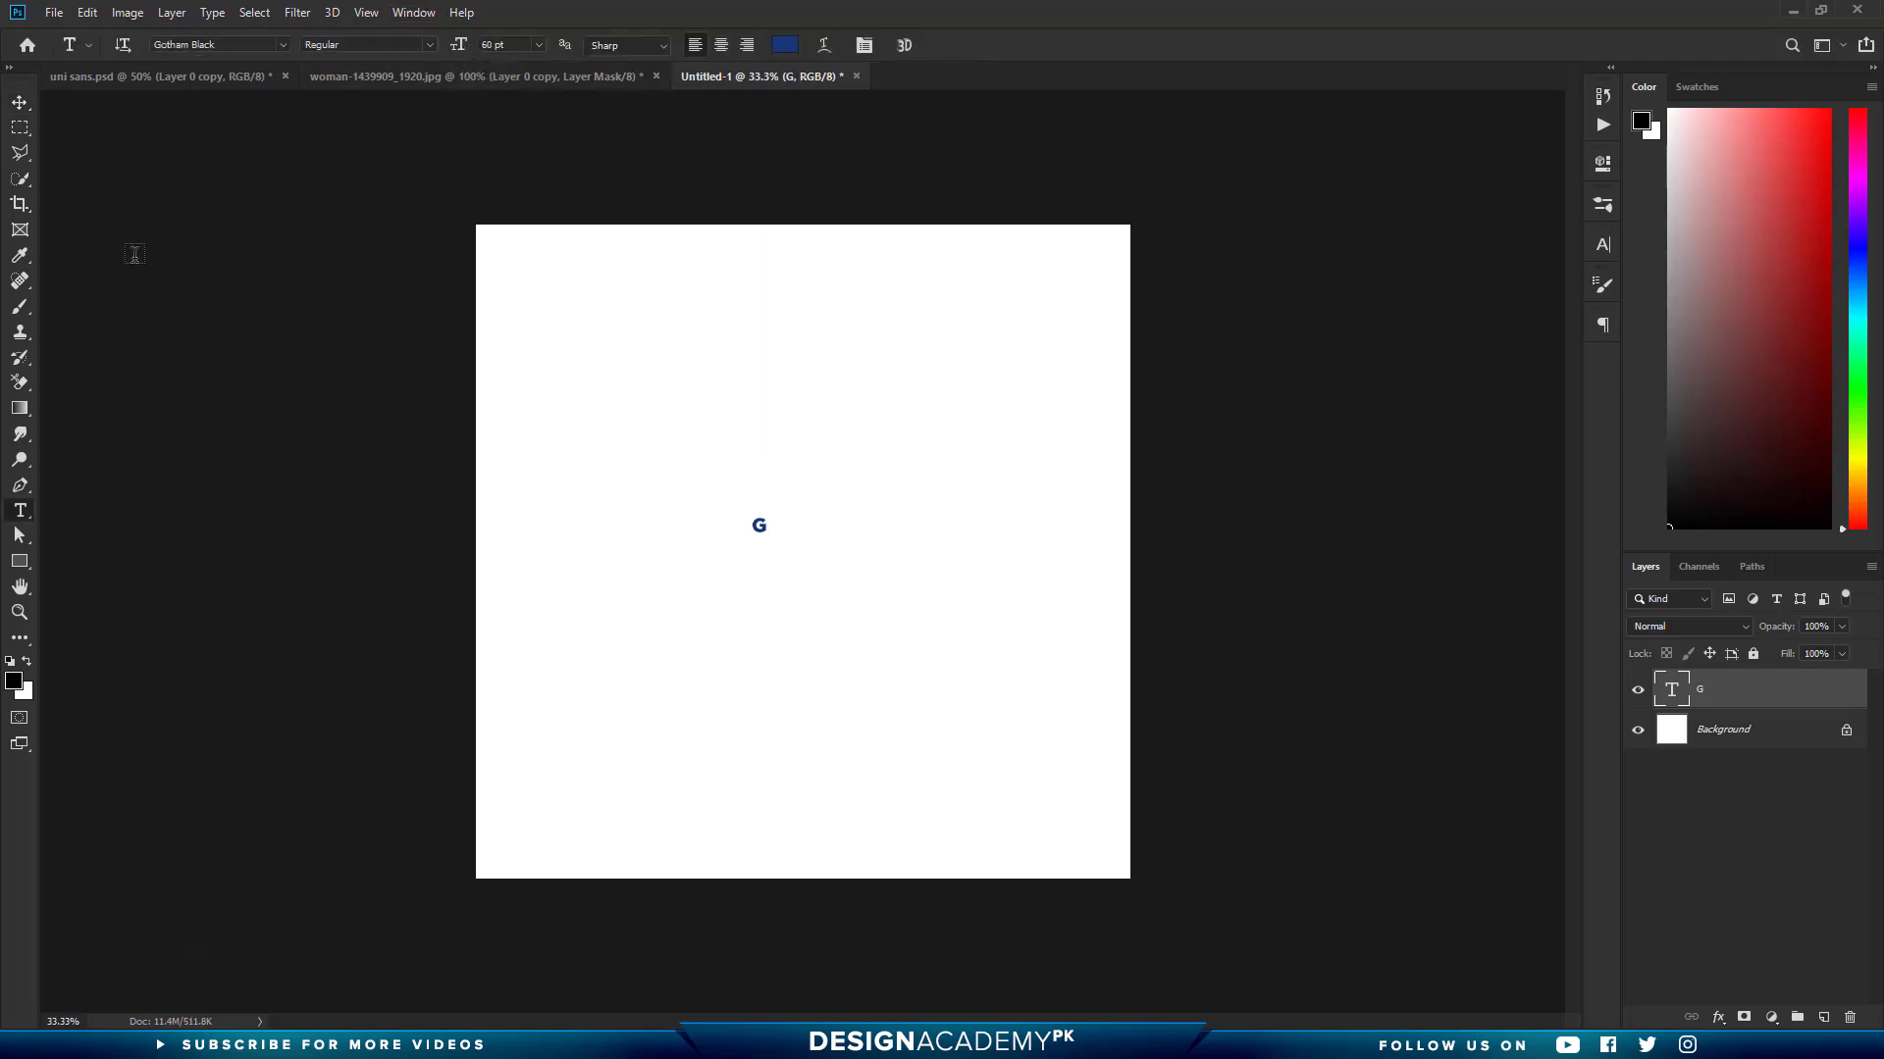
Set the font size of the letter G to 617 pt
{"action": "left_click", "coordinate": [538, 44]}
{"action": "left_click", "coordinate": [520, 295]}
{"action": "left_click_drag", "start_coordinate": [461, 44], "coordinate": [540, 47]}
{"action": "left_click_drag", "start_coordinate": [824, 45], "coordinate": [996, 42]}
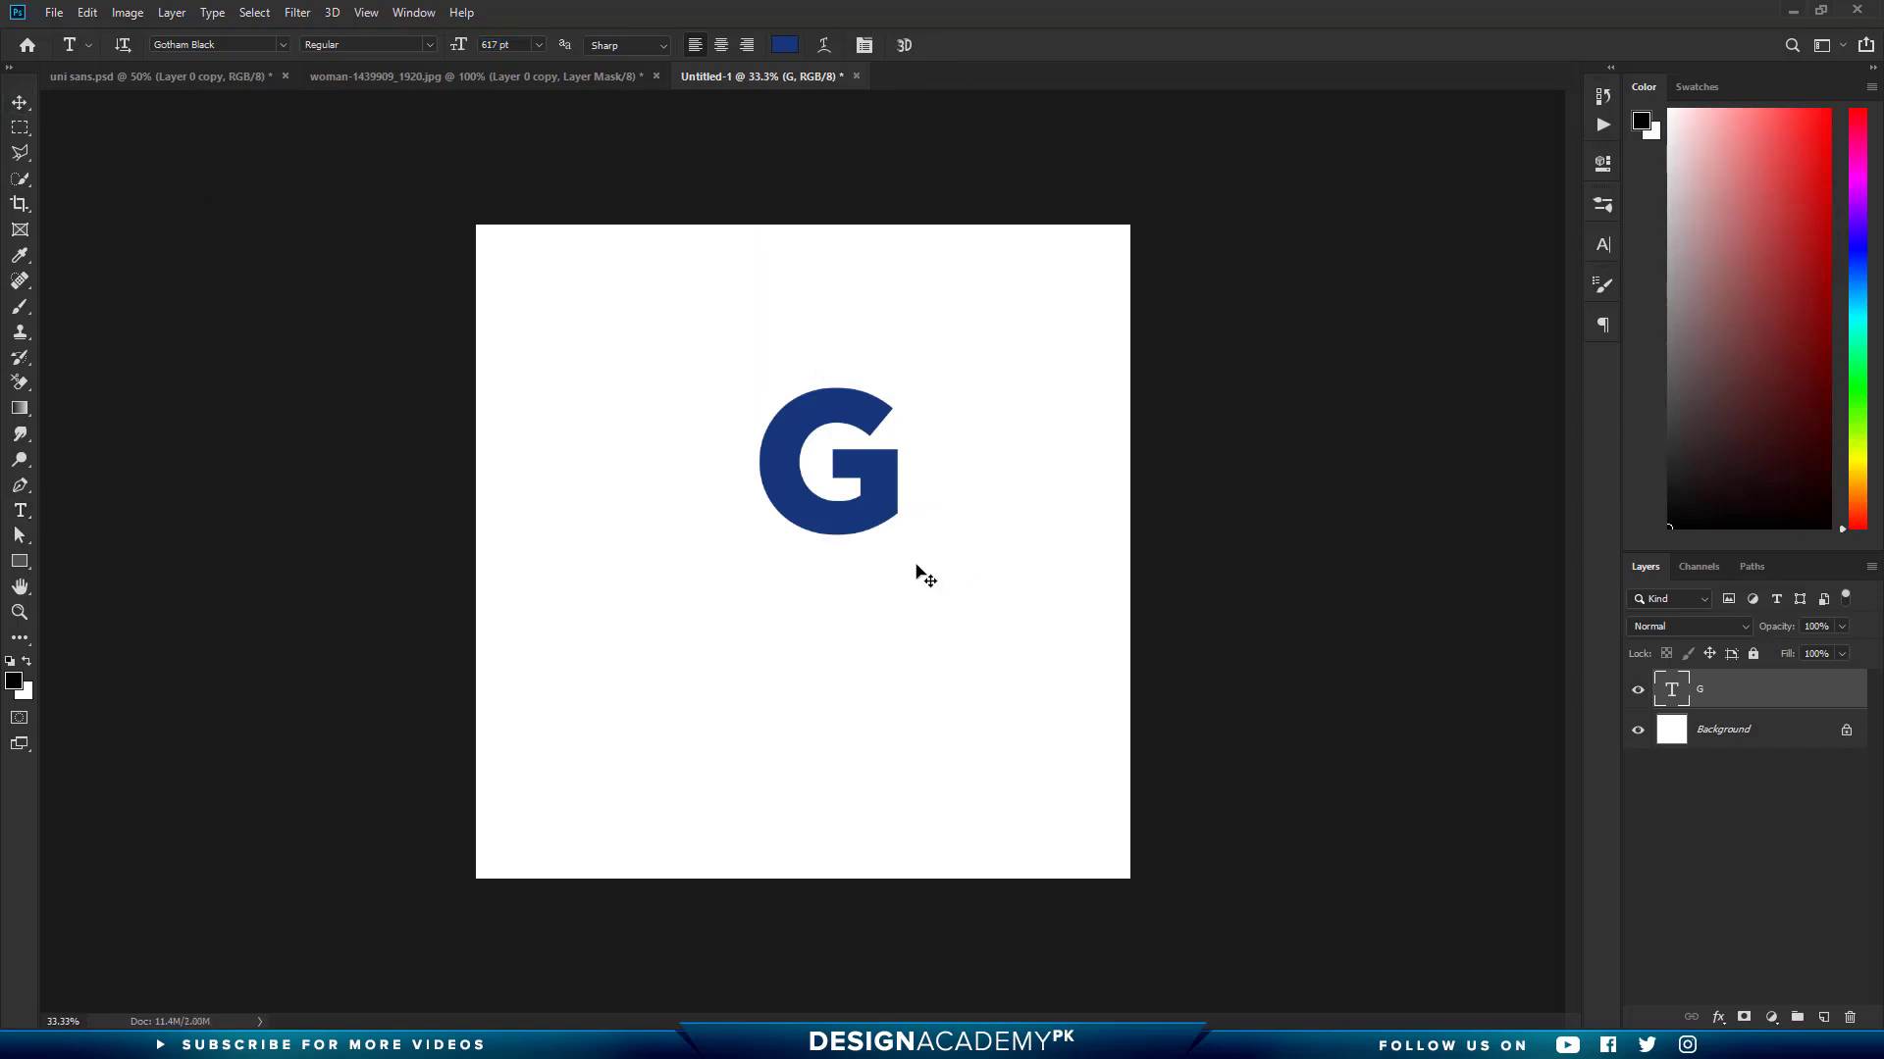
Scale the letter G up to about 292% with Free Transform and move it near the centre of the canvas
{"action": "key", "text": "ctrl+t"}
{"action": "left_click_drag", "start_coordinate": [744, 574], "coordinate": [378, 948]}
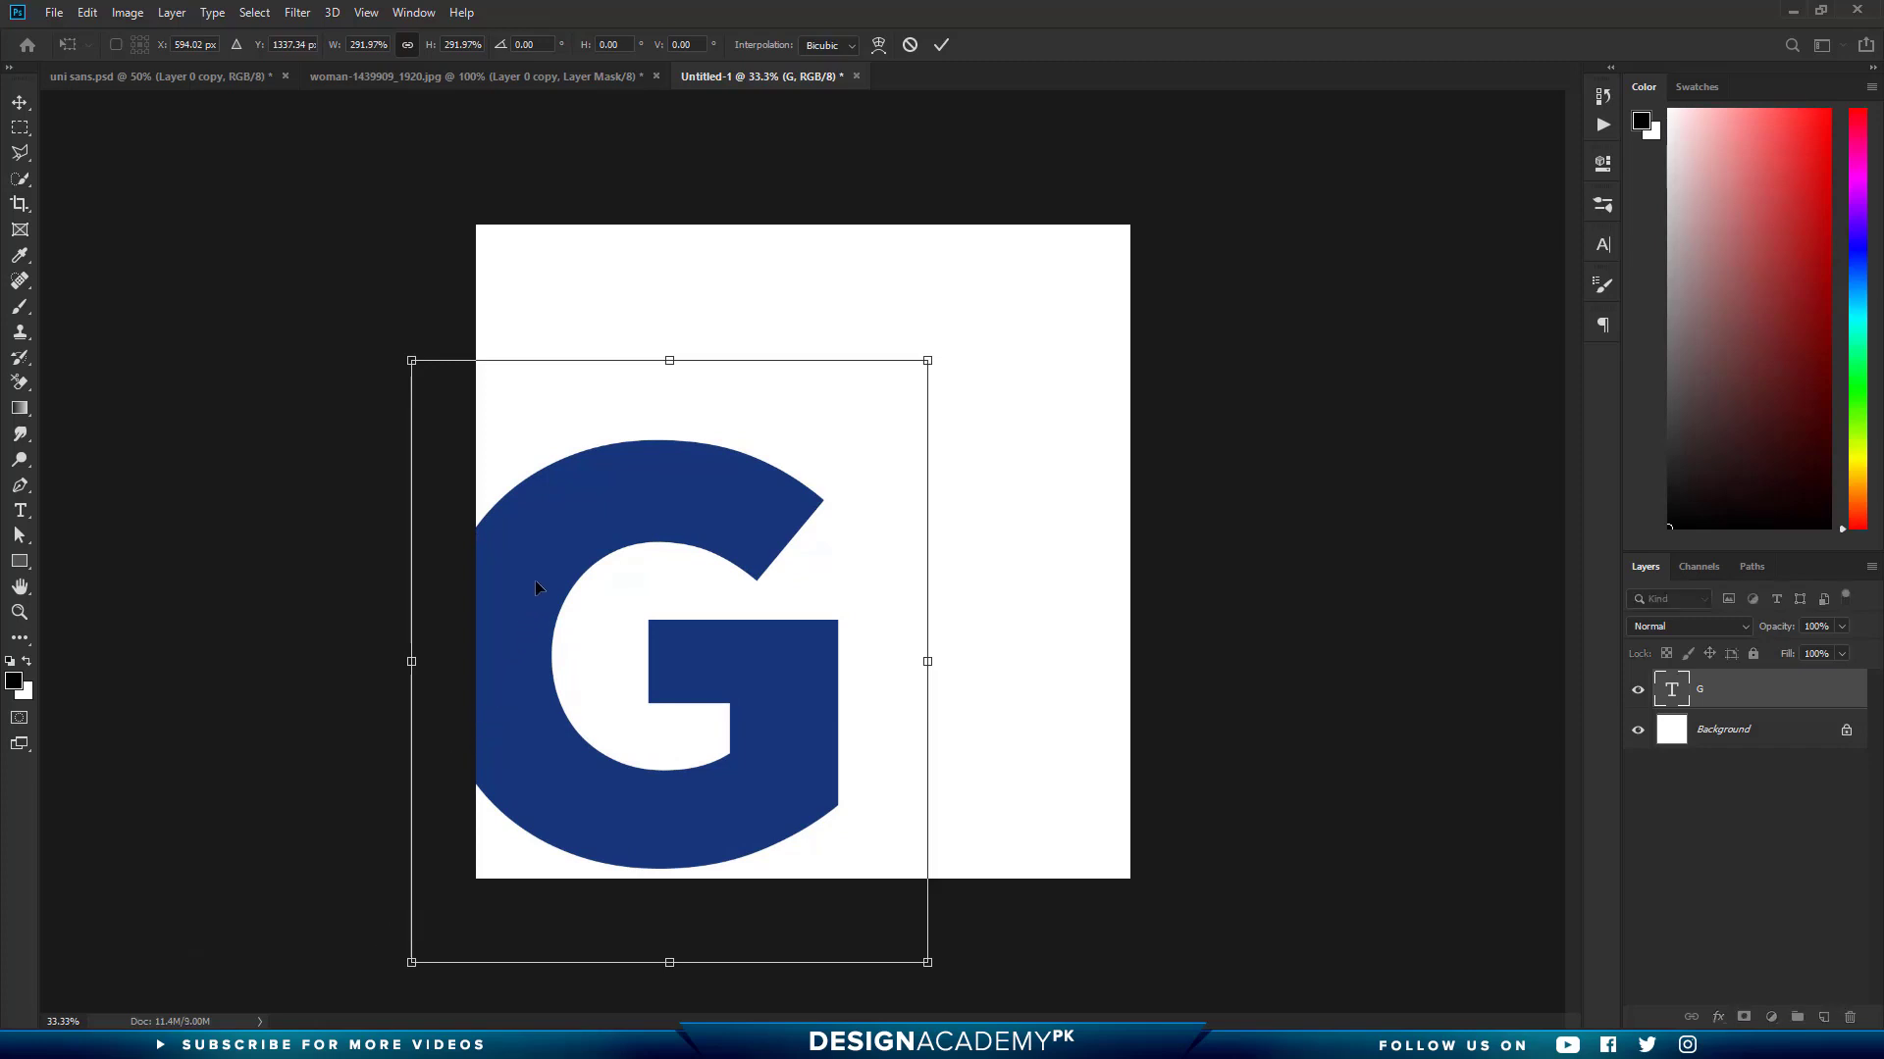
{"action": "left_click_drag", "start_coordinate": [536, 587], "coordinate": [704, 481]}
{"action": "key", "text": "Return"}
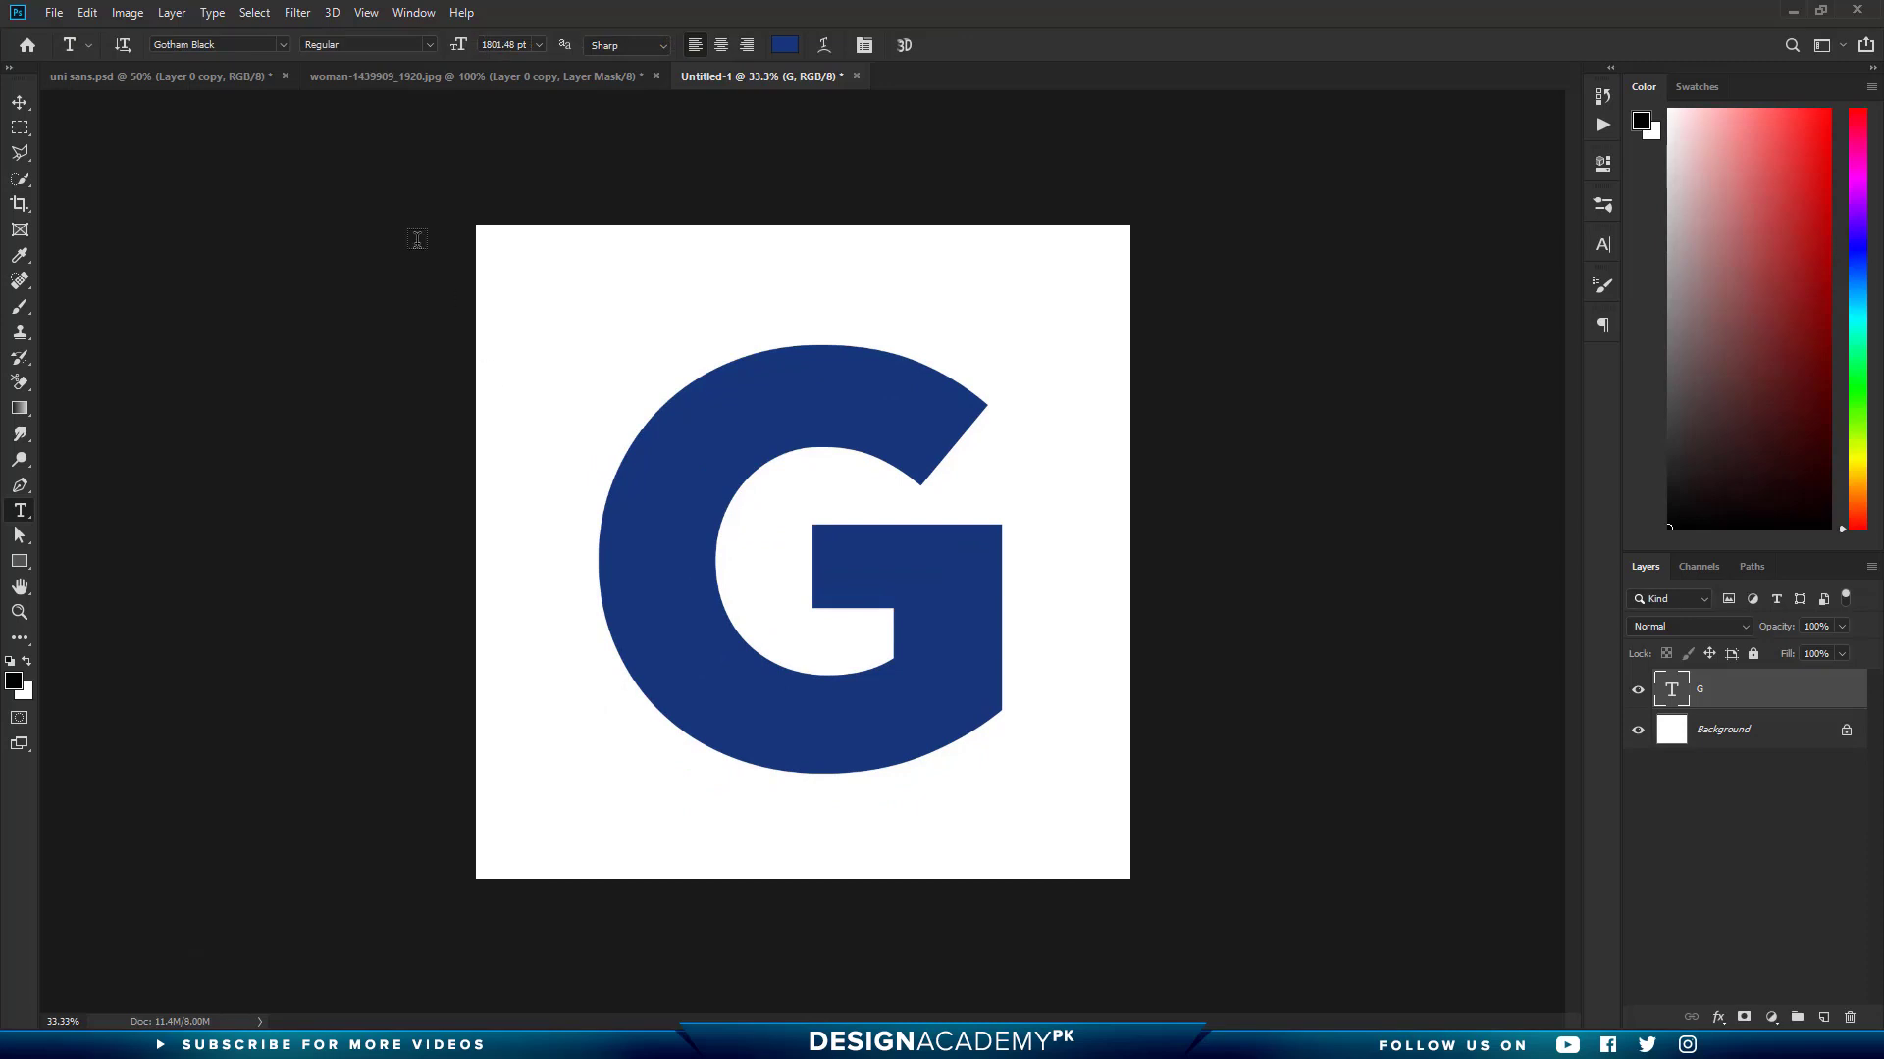
Change the font of the letter G to Uni Sans Heavy CAPS
{"action": "left_click", "coordinate": [253, 45]}
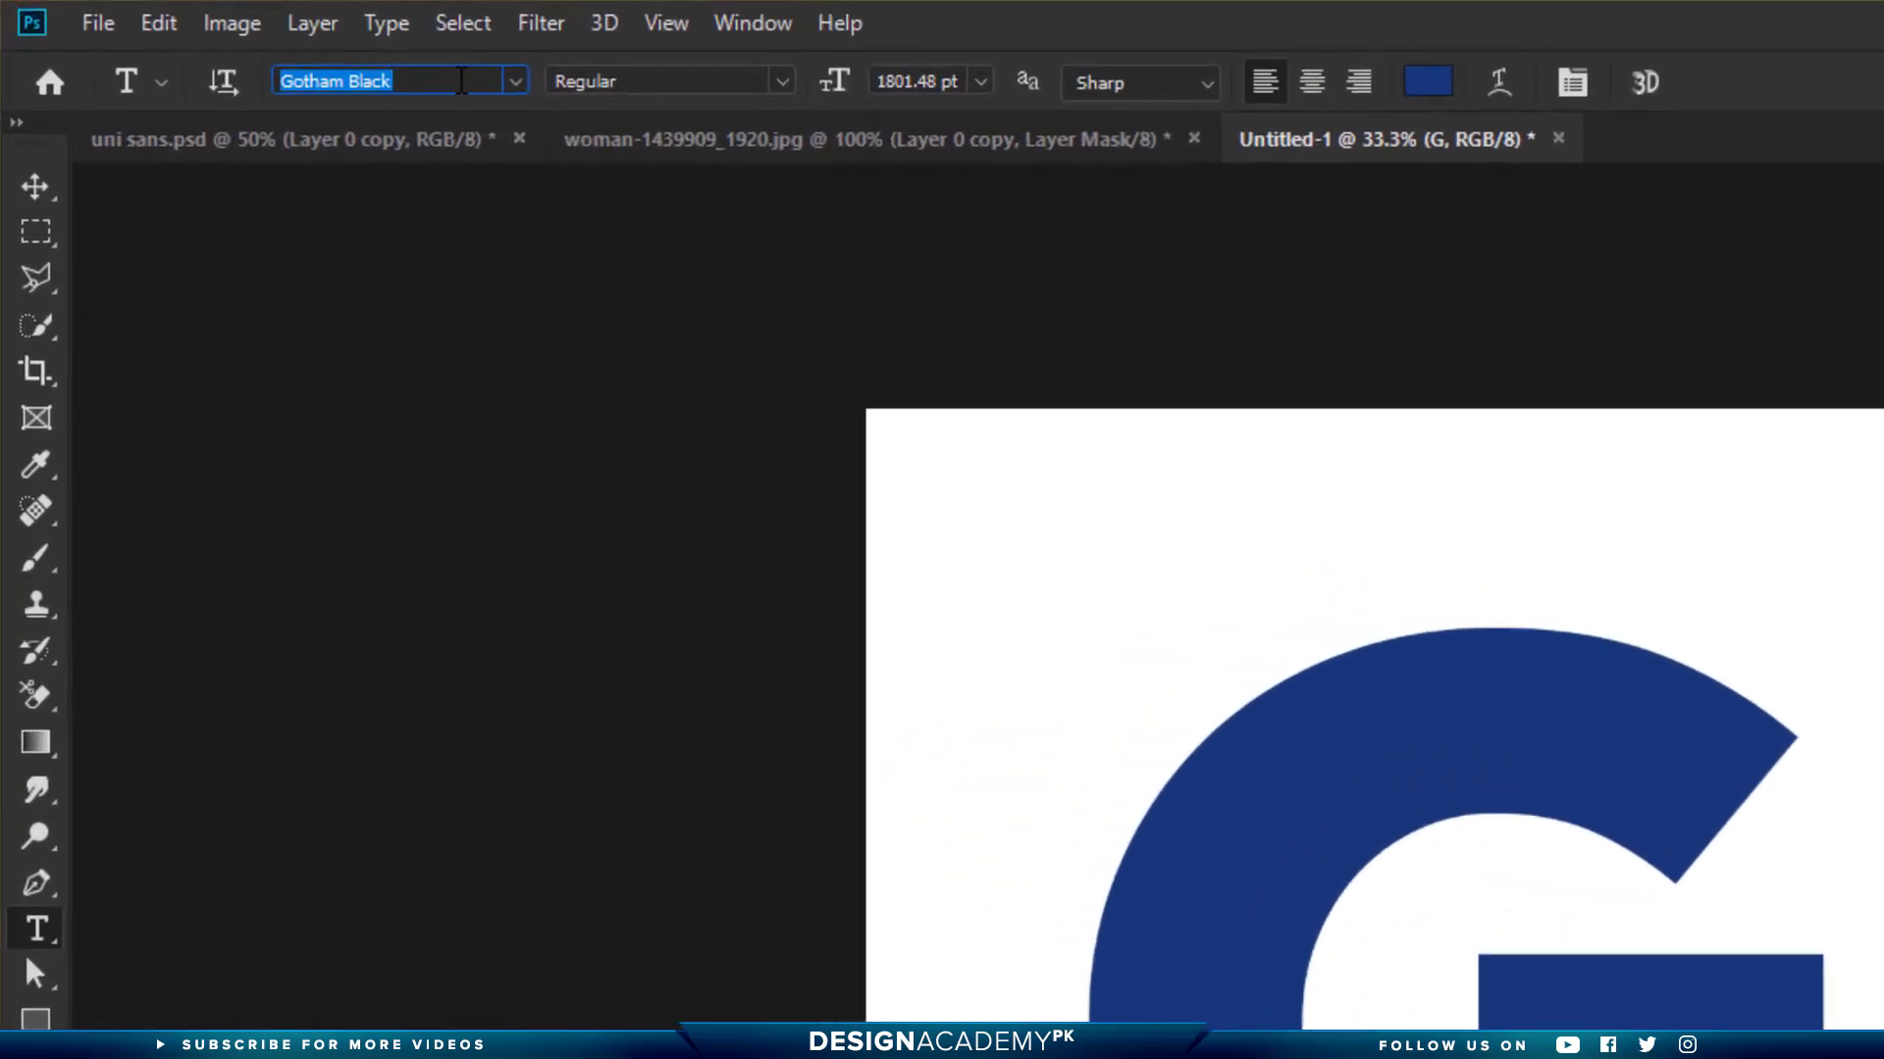
{"action": "type", "text": "u"}
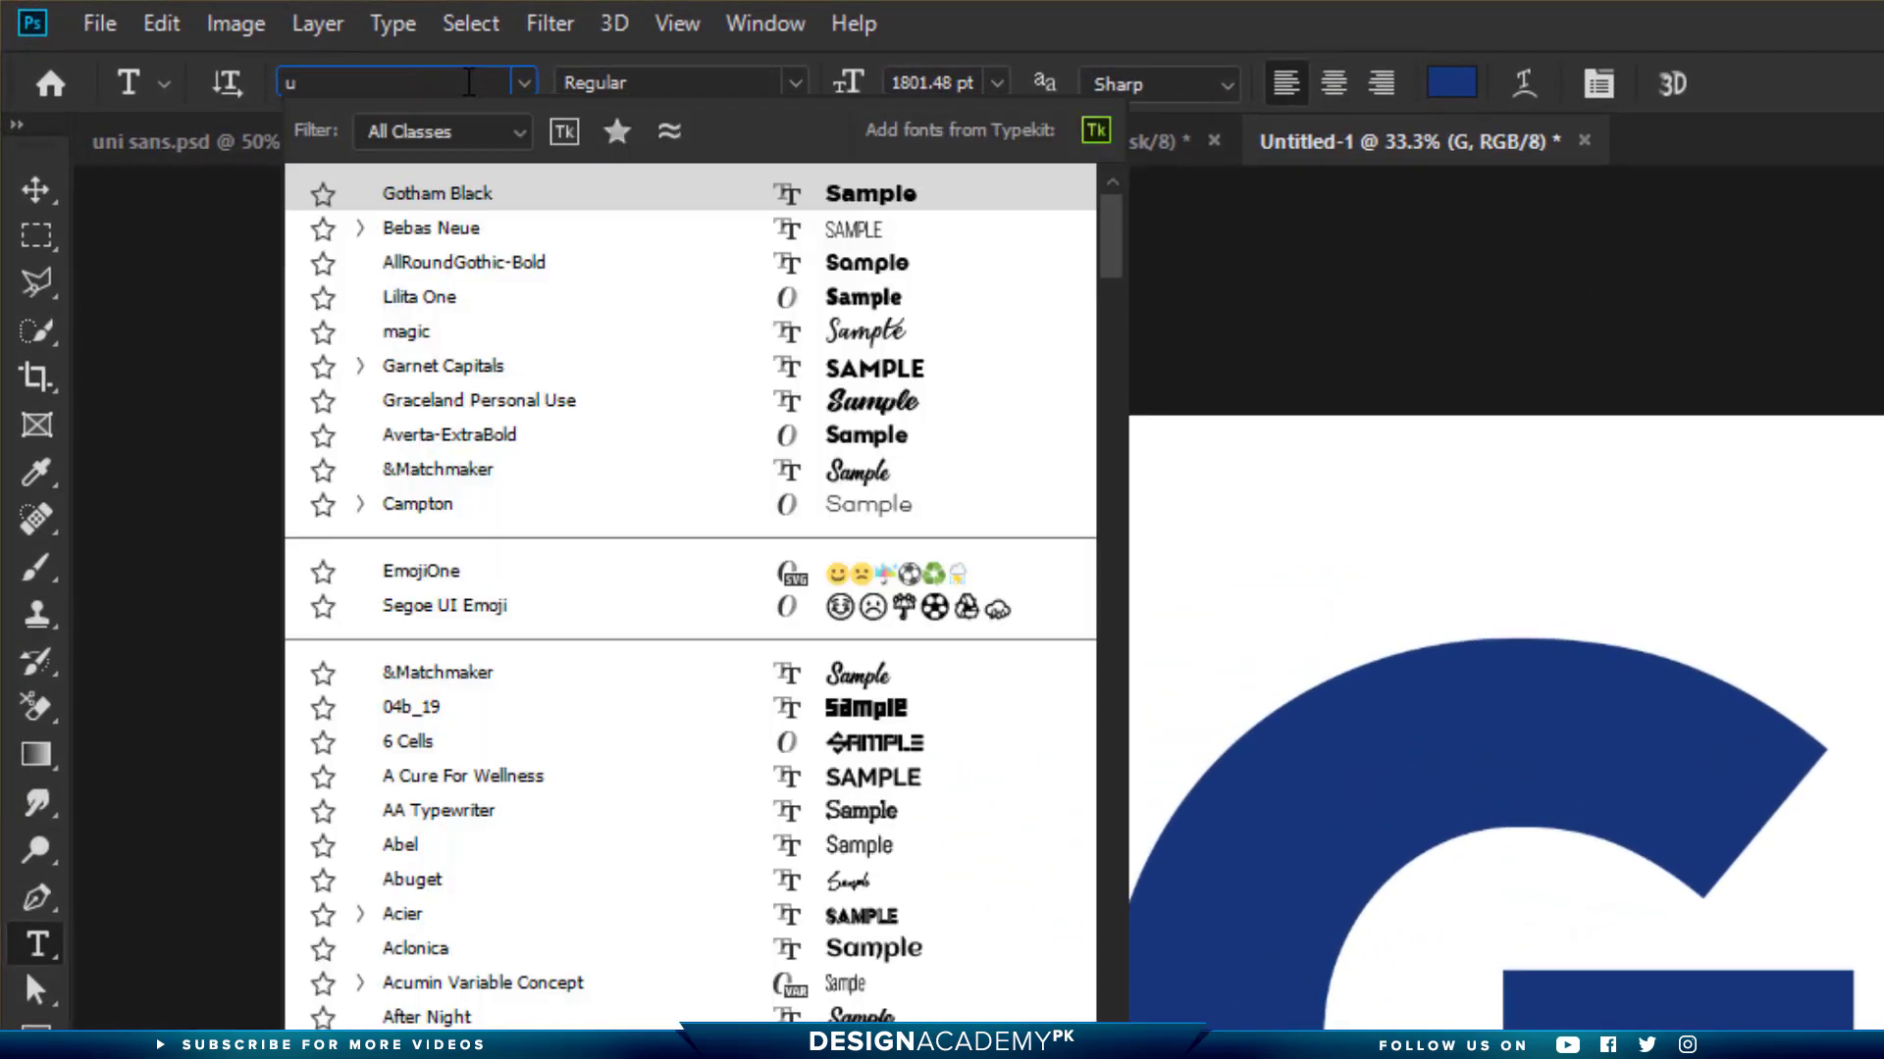
{"action": "type", "text": "n"}
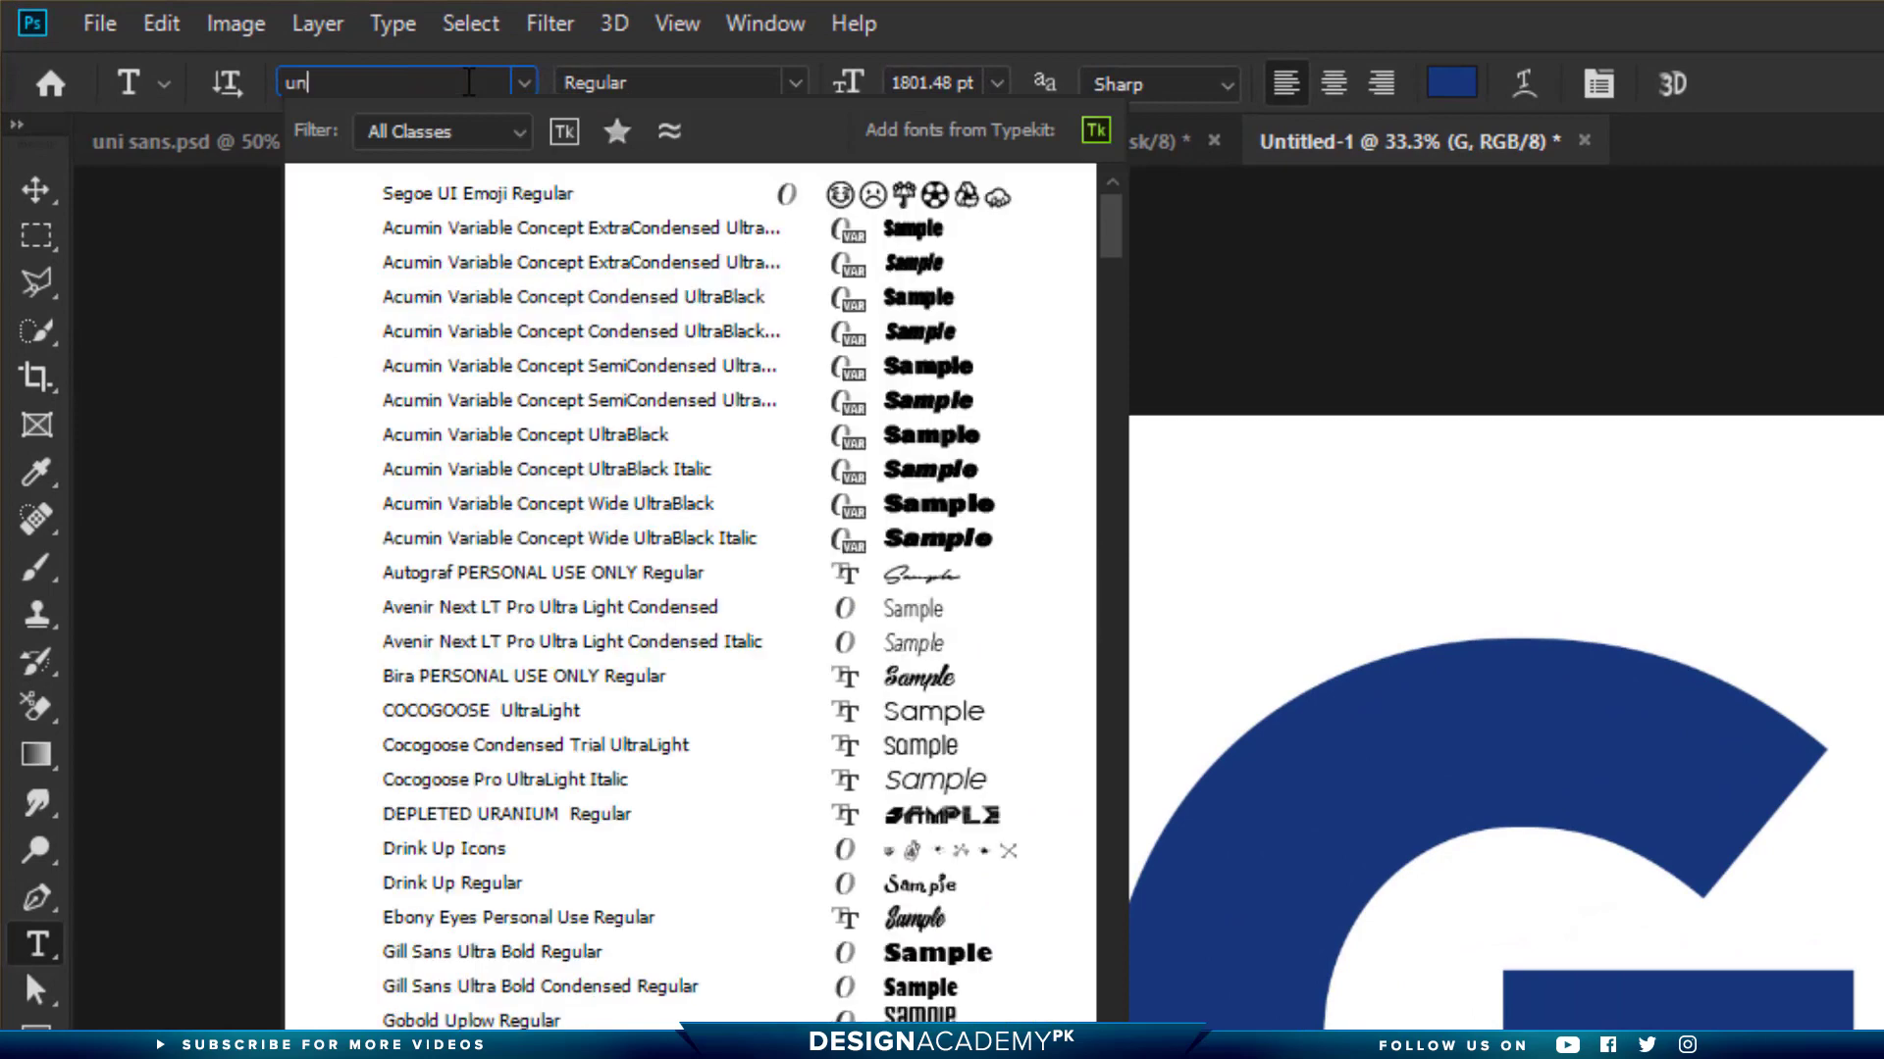
{"action": "type", "text": "i sans"}
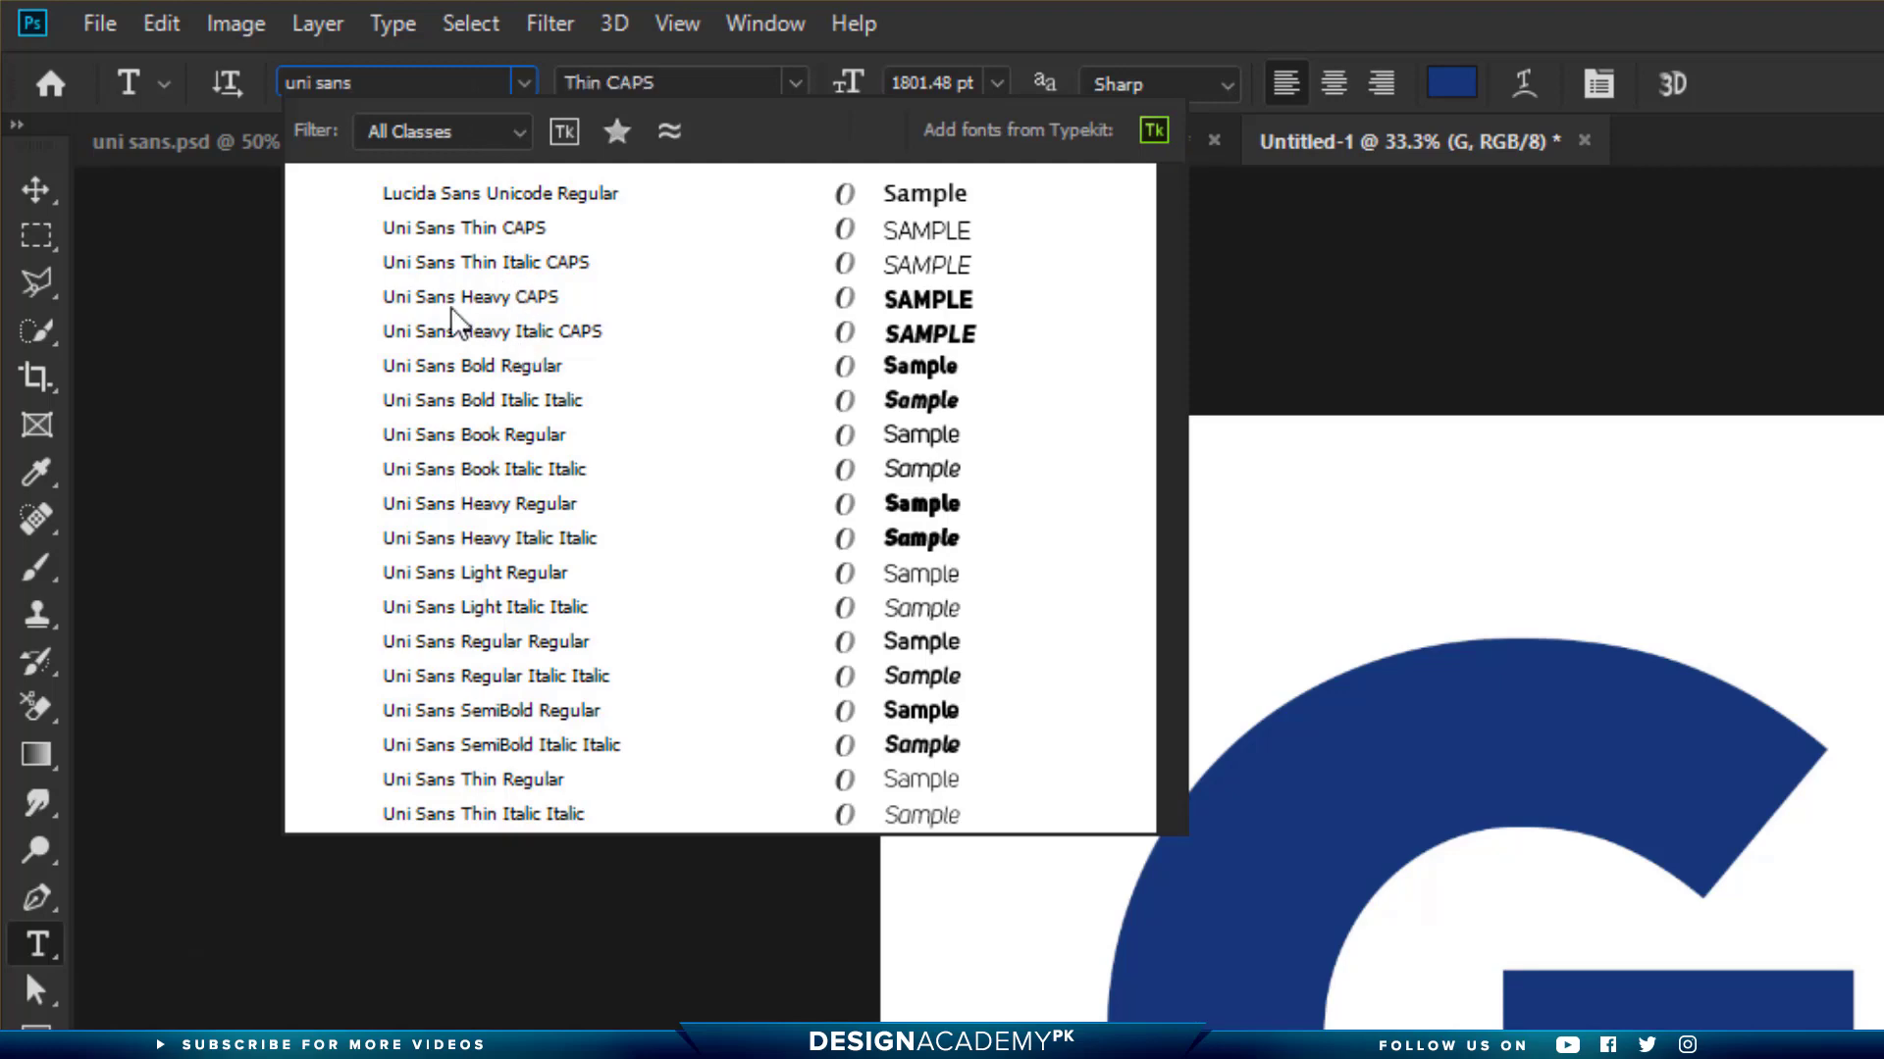
{"action": "left_click", "coordinate": [484, 312]}
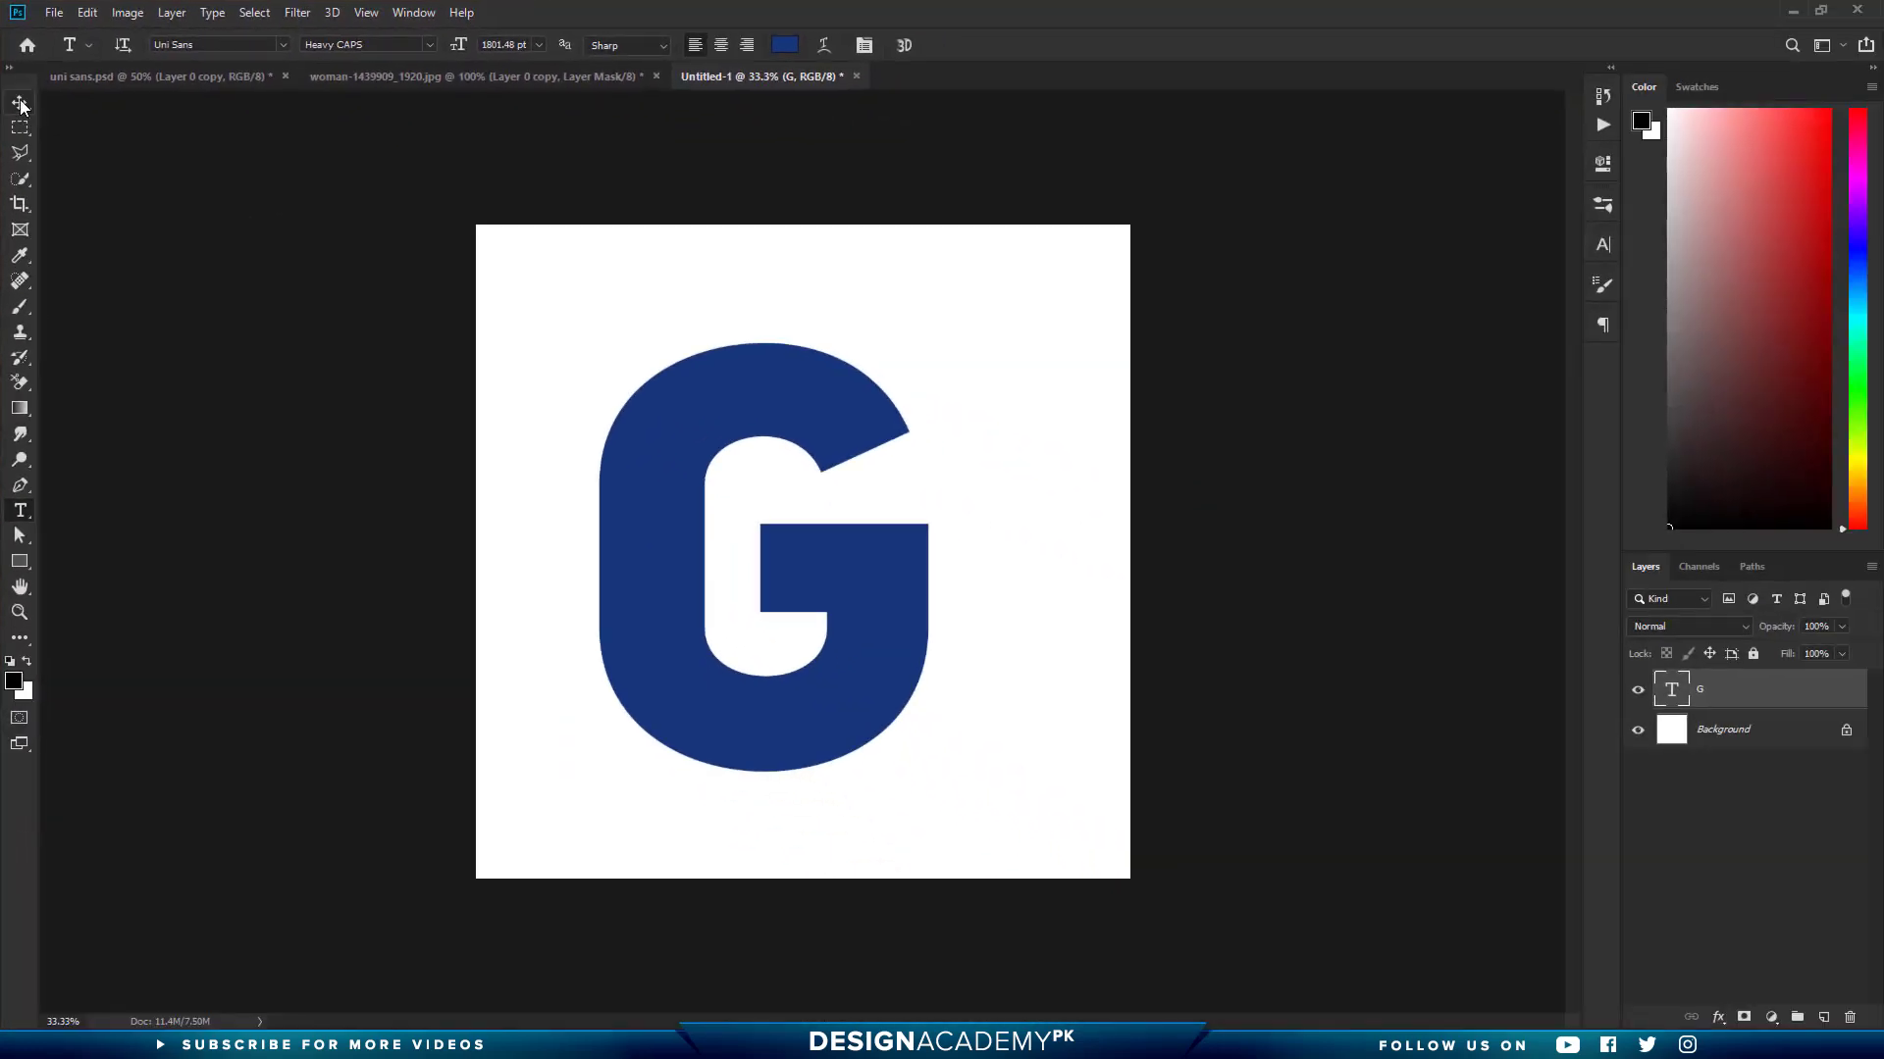
Centre the letter G horizontally and vertically on the whole canvas, and clear the selection
{"action": "left_click", "coordinate": [20, 102]}
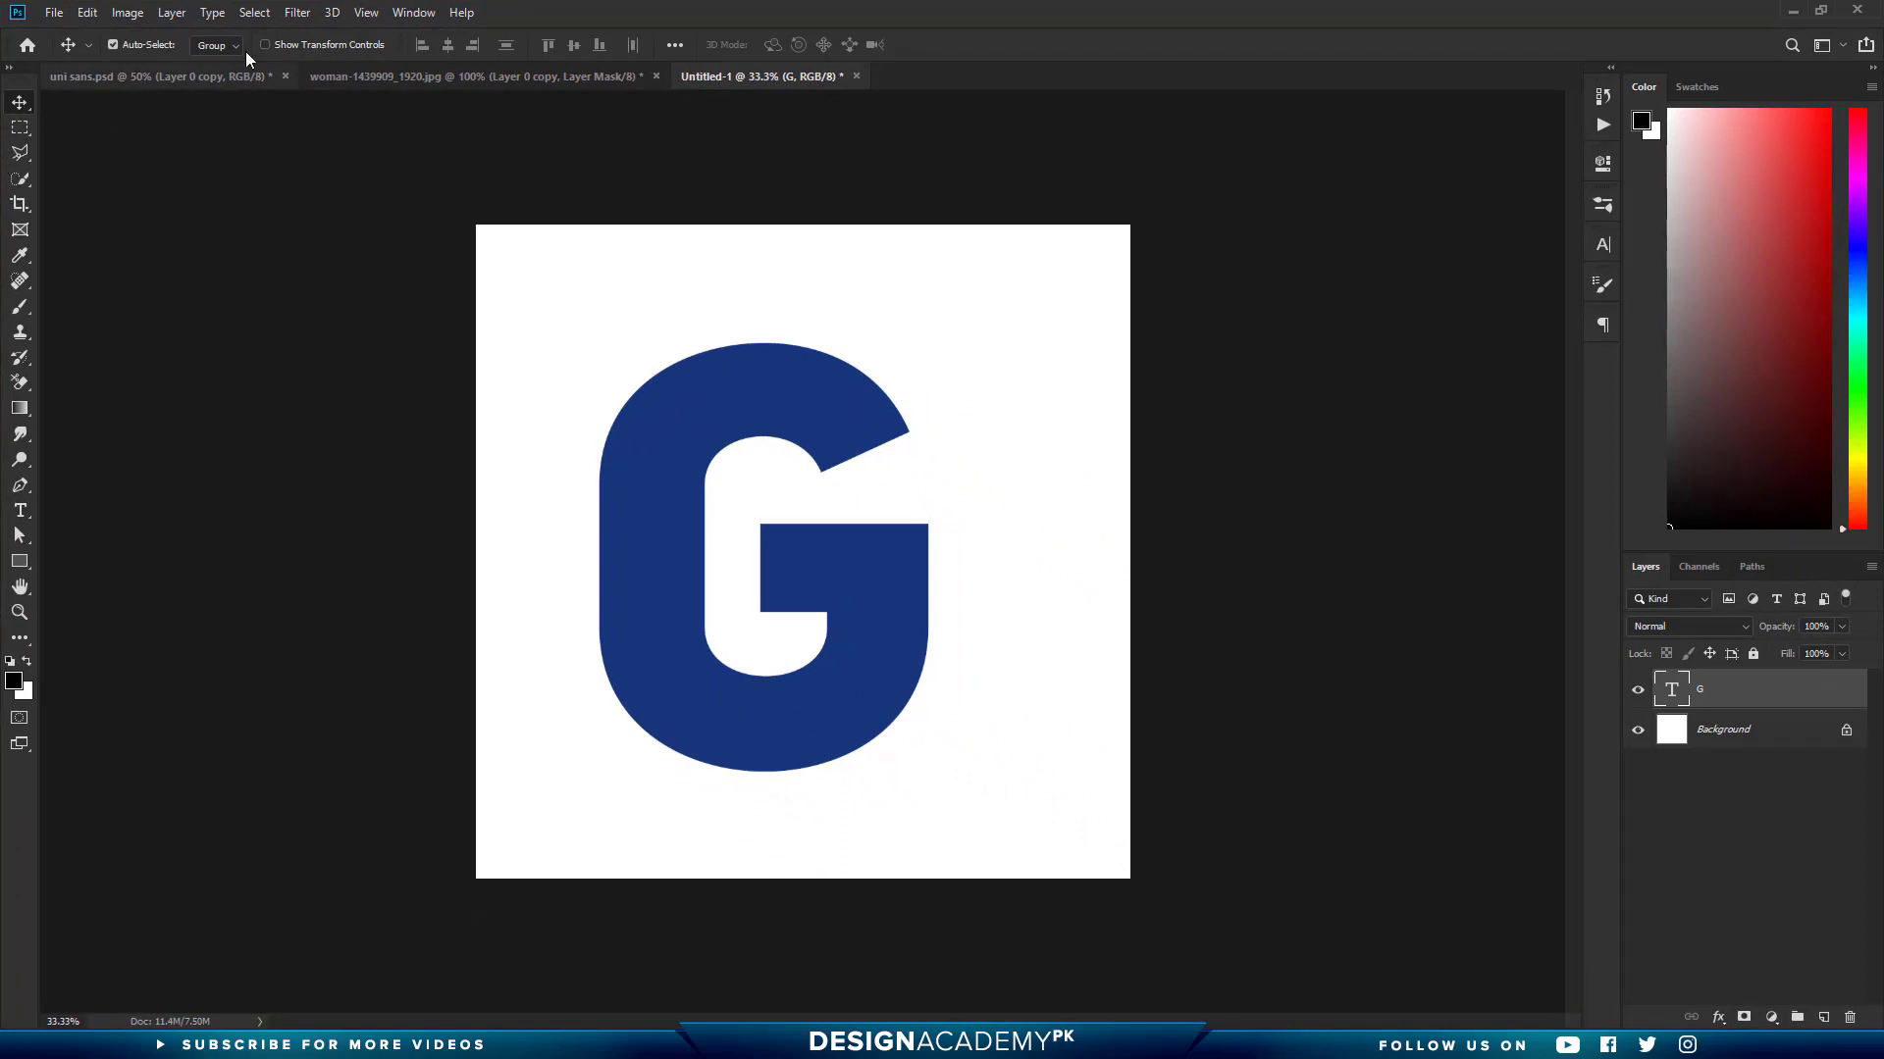
{"action": "left_click", "coordinate": [253, 13]}
{"action": "left_click", "coordinate": [259, 34]}
{"action": "left_click", "coordinate": [450, 43]}
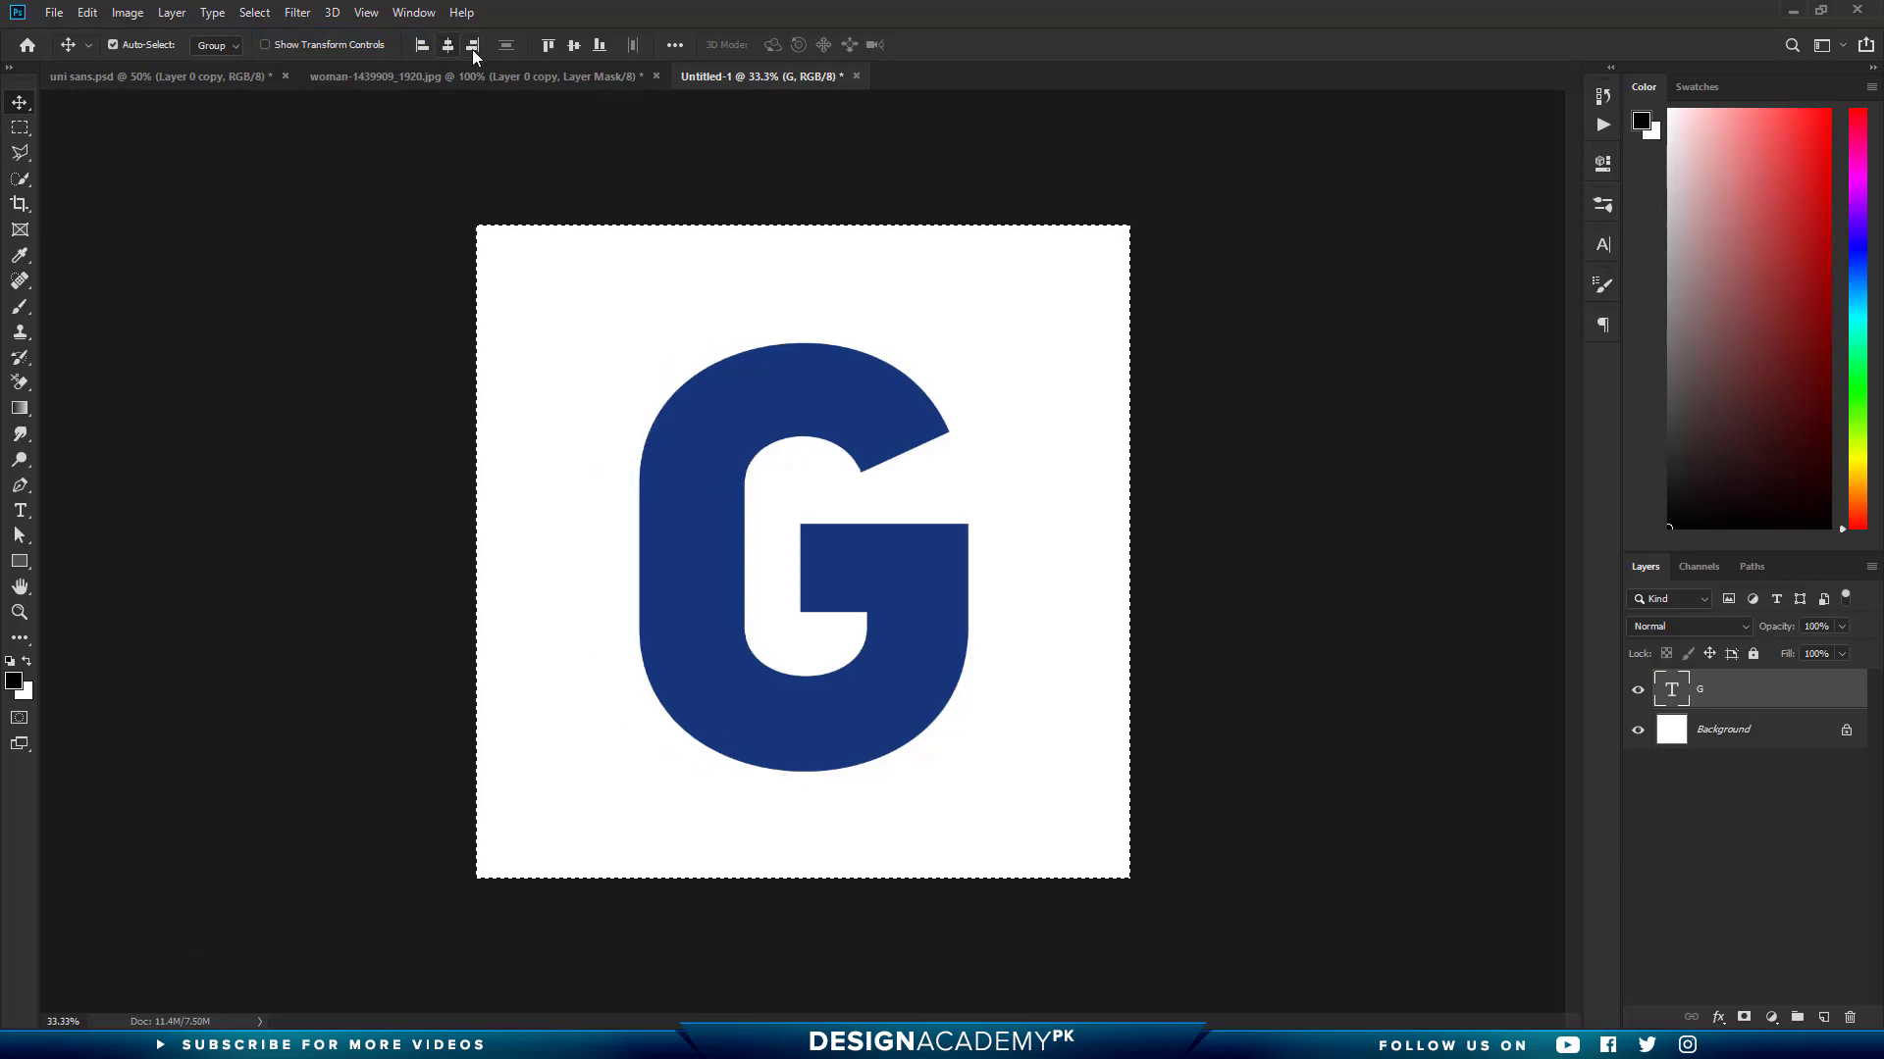
{"action": "left_click", "coordinate": [567, 45]}
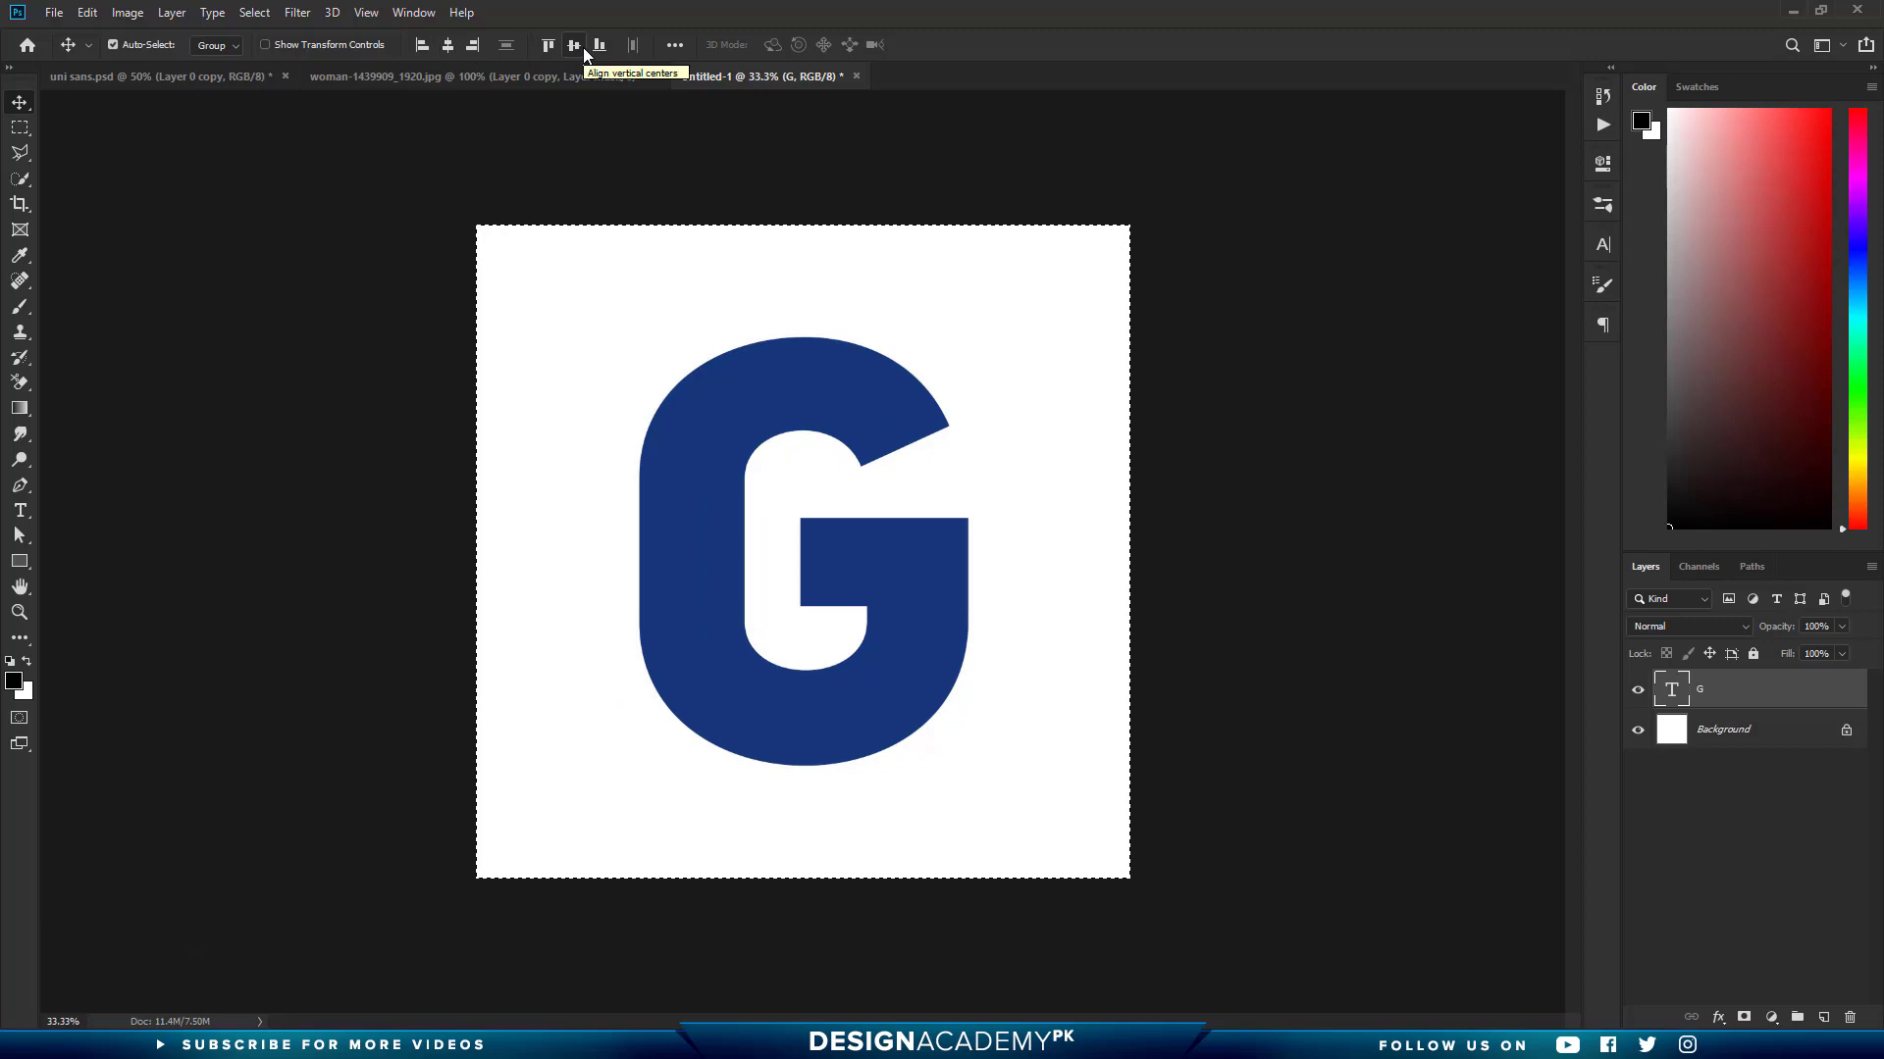
{"action": "left_click", "coordinate": [254, 12]}
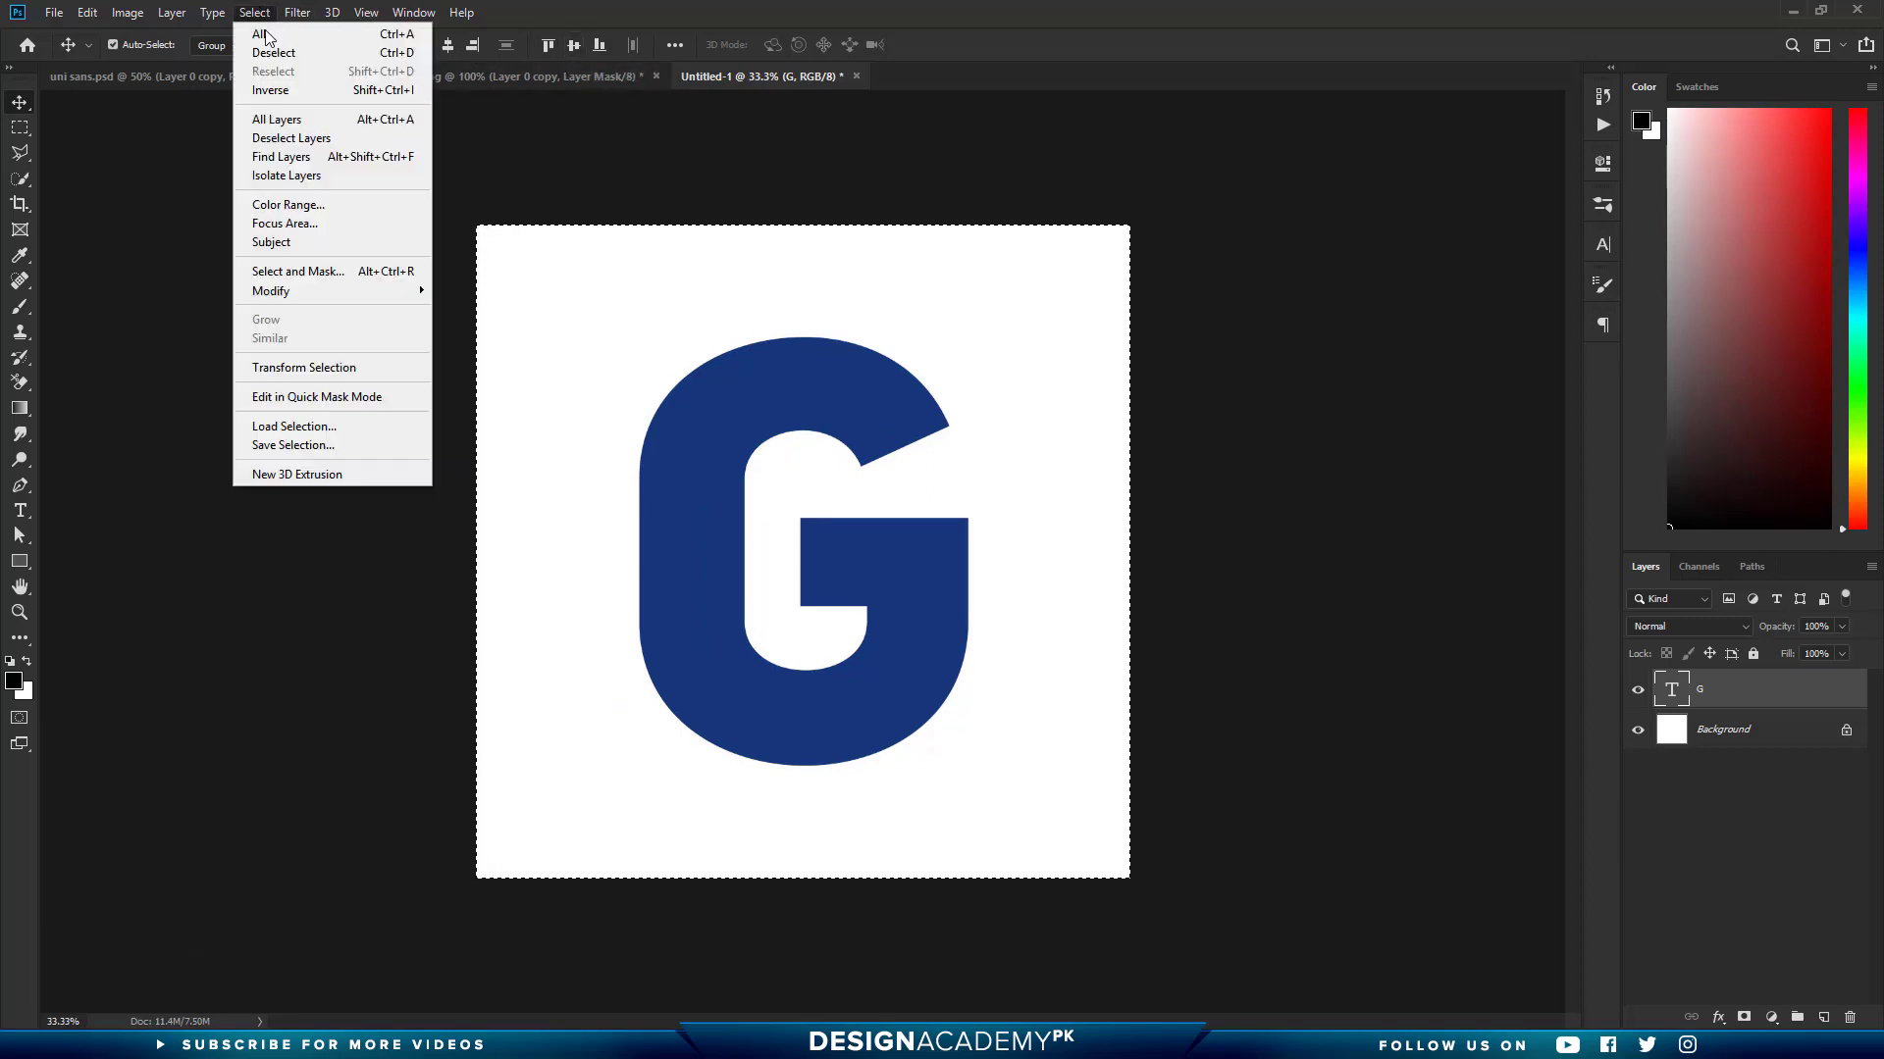
{"action": "left_click", "coordinate": [279, 56]}
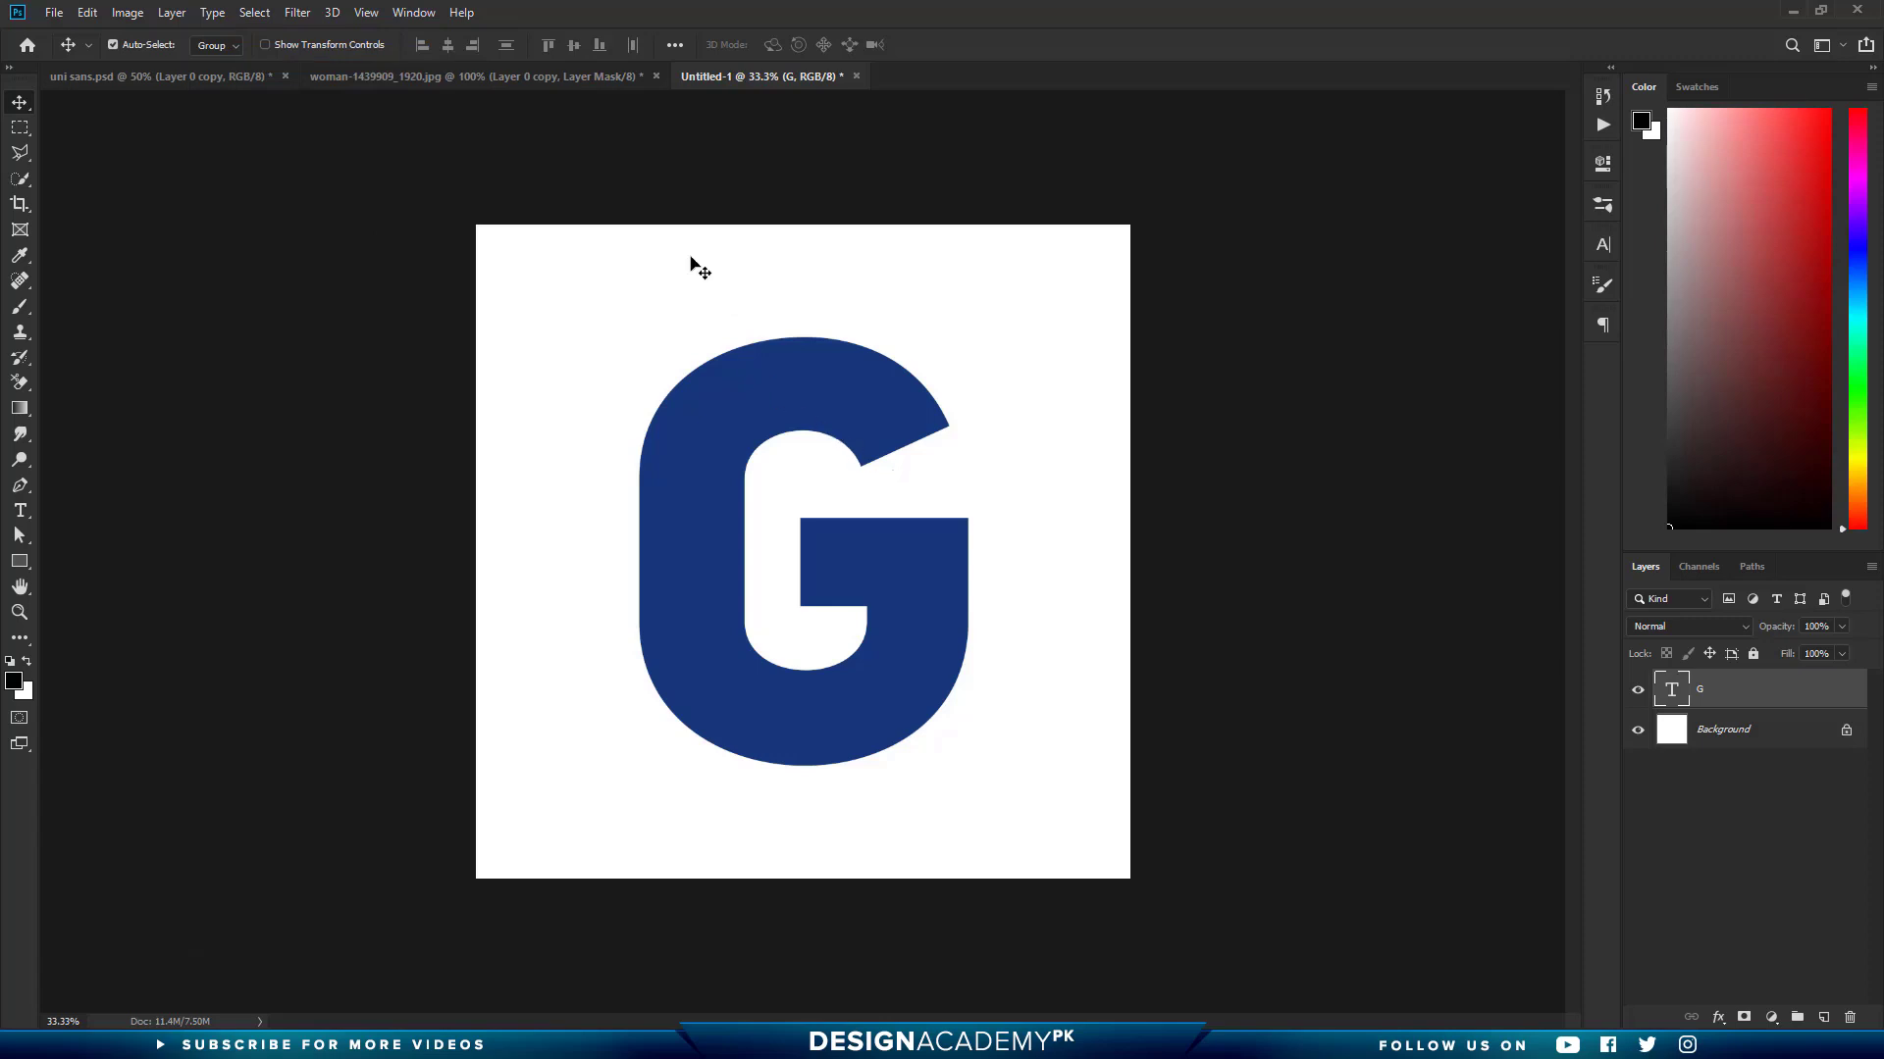
Bring the woman cutout from its photo document into the letter G composition and apply its layer mask
{"action": "left_click", "coordinate": [563, 79]}
{"action": "left_click_drag", "start_coordinate": [1804, 702], "coordinate": [841, 551]}
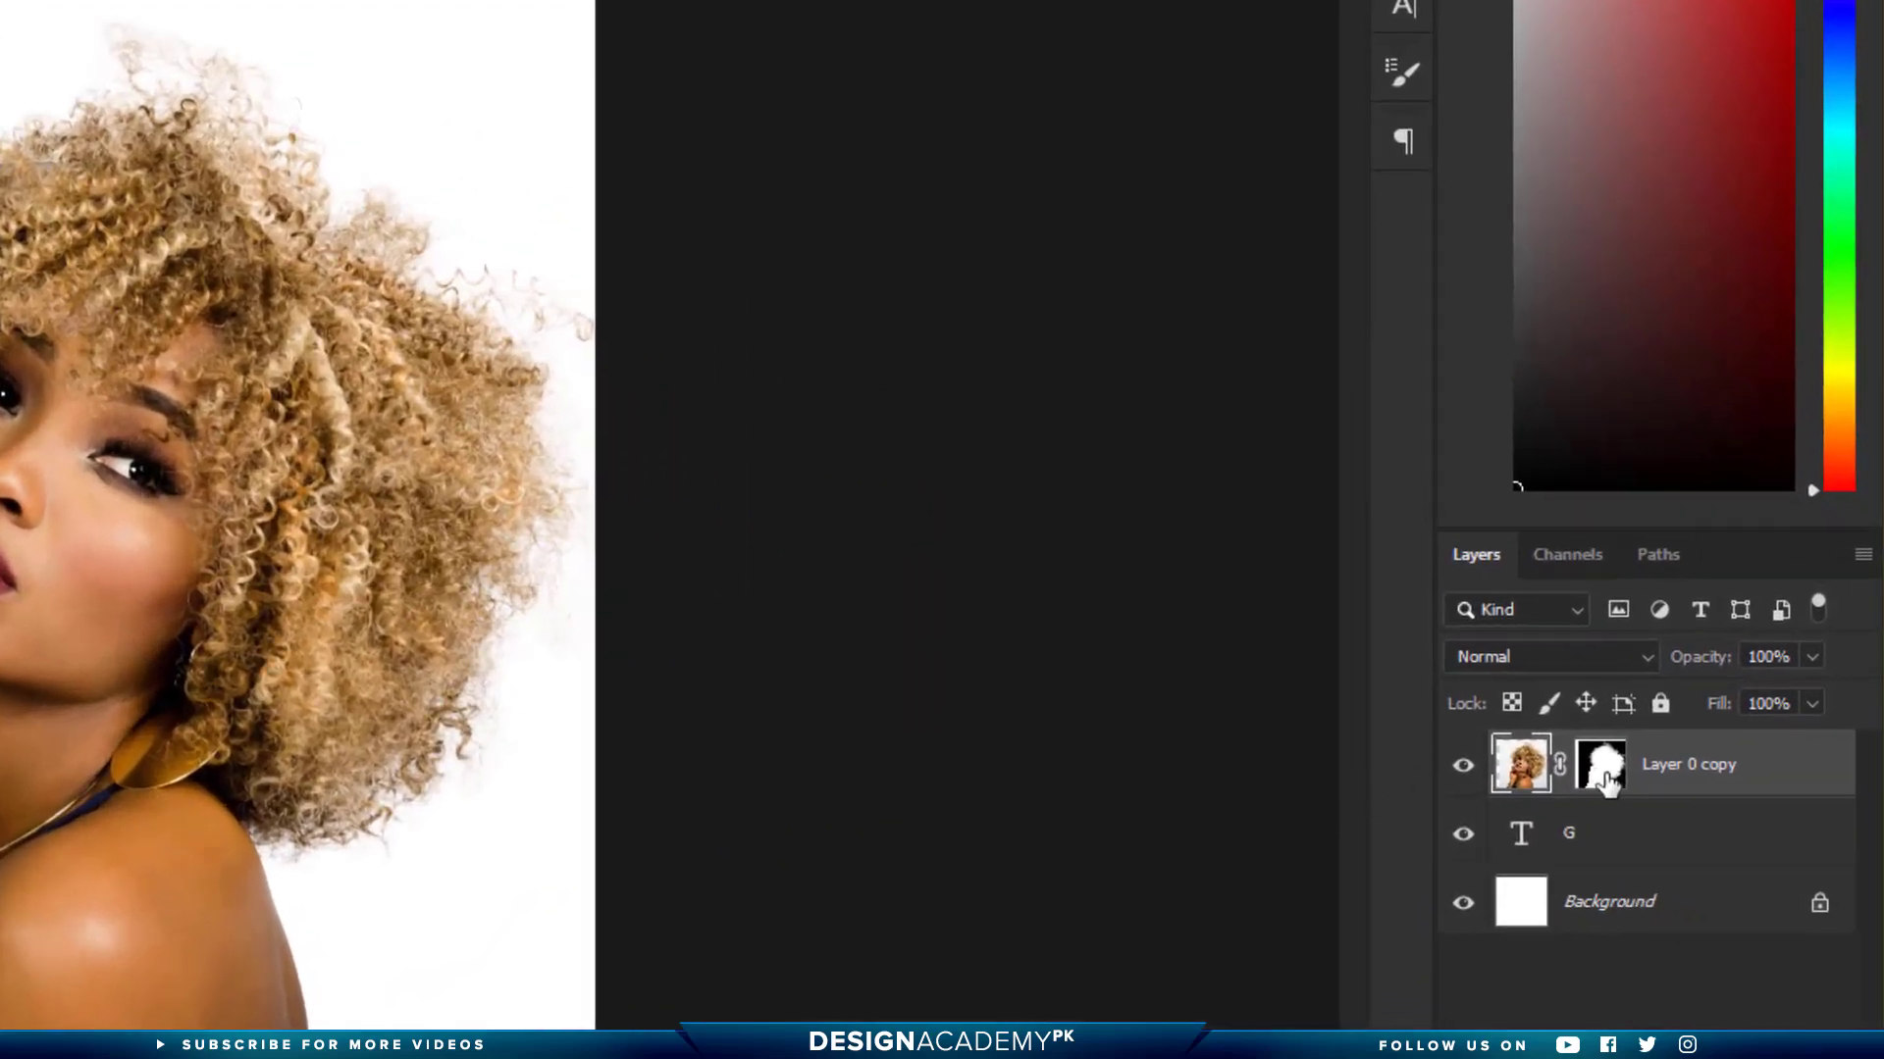
{"action": "right_click", "coordinate": [1605, 782]}
{"action": "left_click", "coordinate": [1658, 873]}
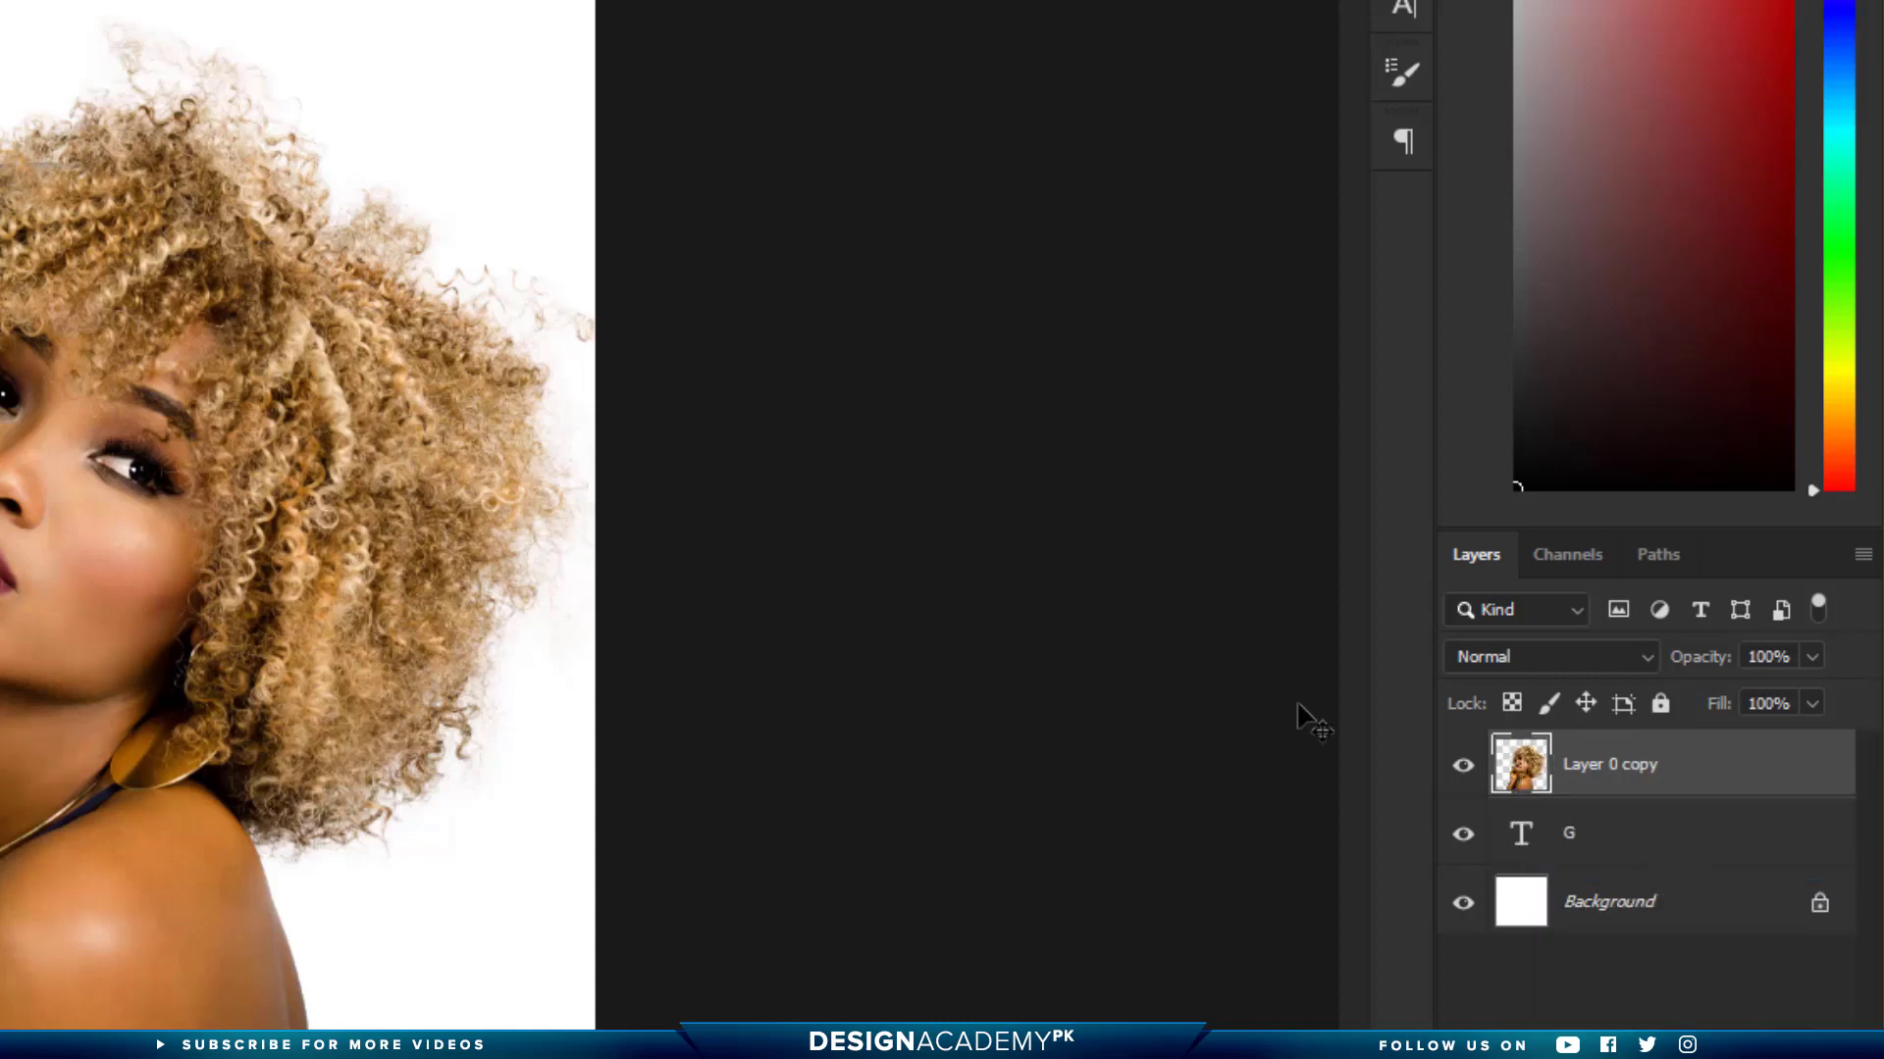
Lower the woman layer's opacity to 81% and position her over the letter G
{"action": "left_click_drag", "start_coordinate": [1698, 660], "coordinate": [1668, 667]}
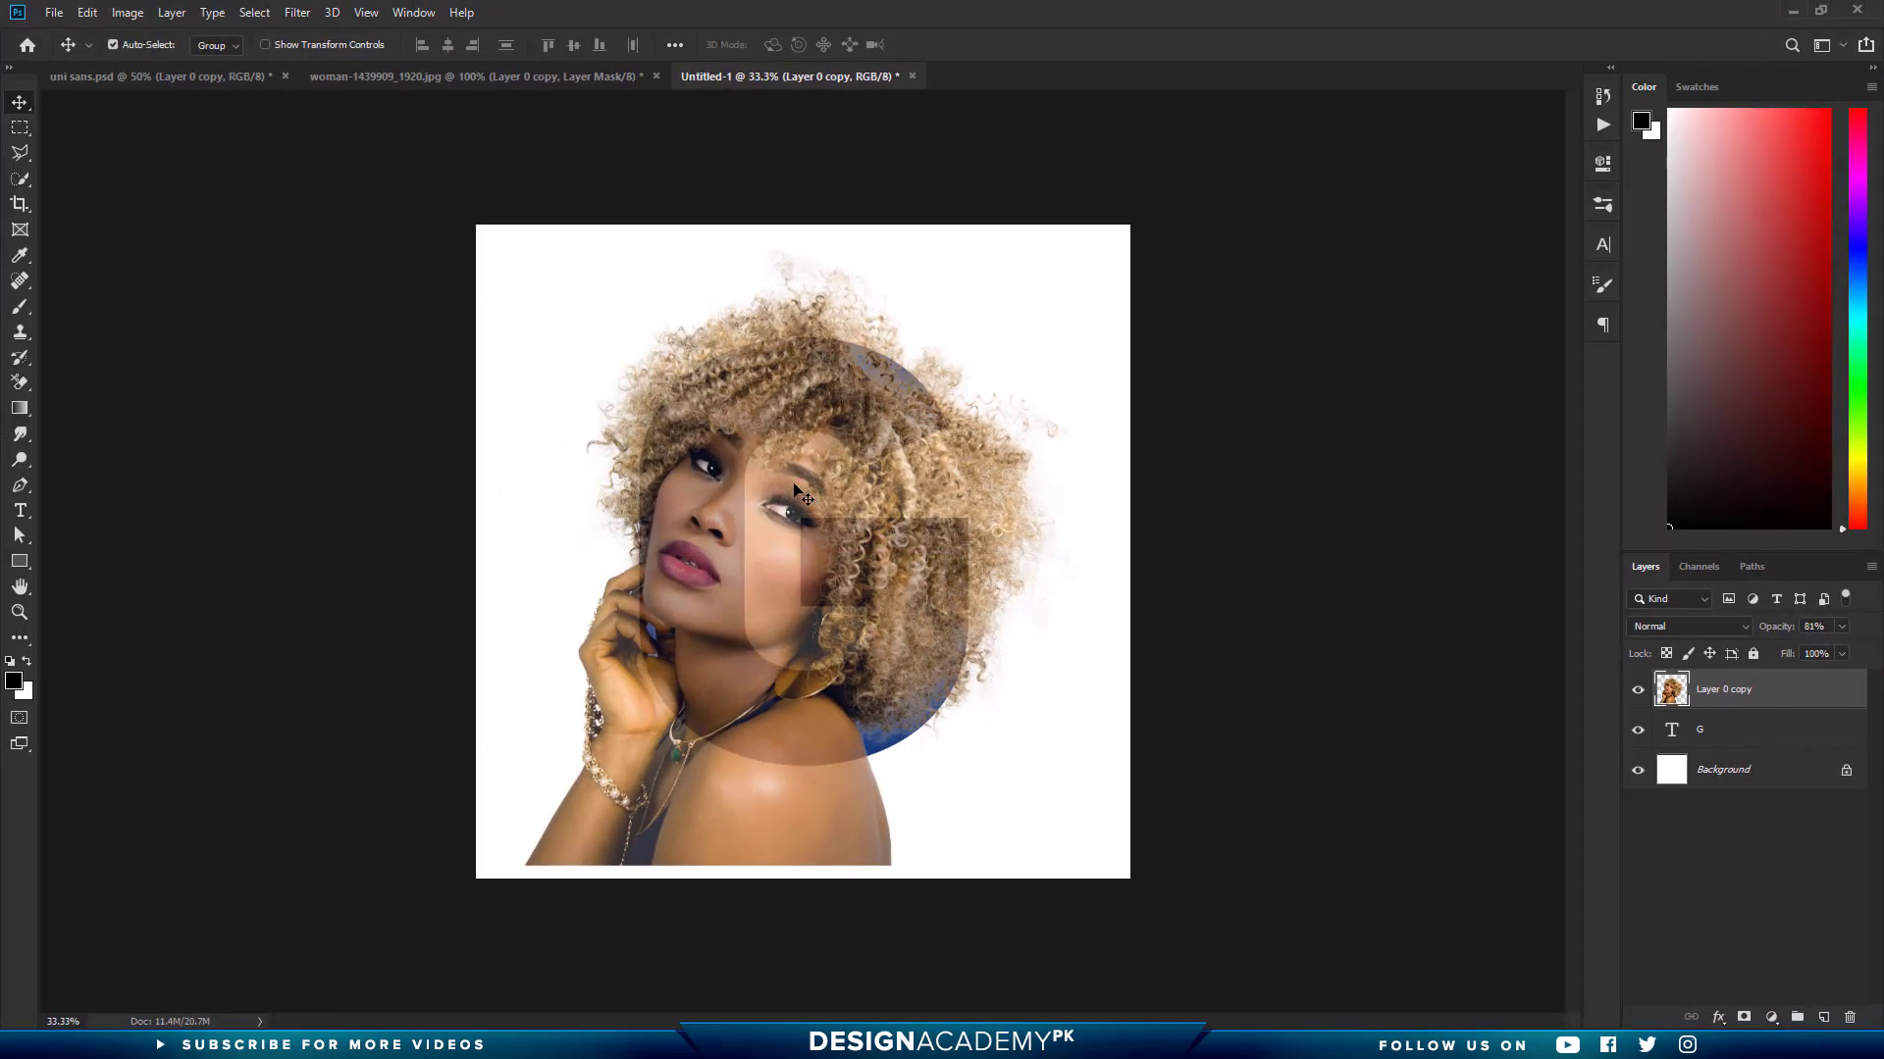
{"action": "left_click_drag", "start_coordinate": [789, 484], "coordinate": [786, 485]}
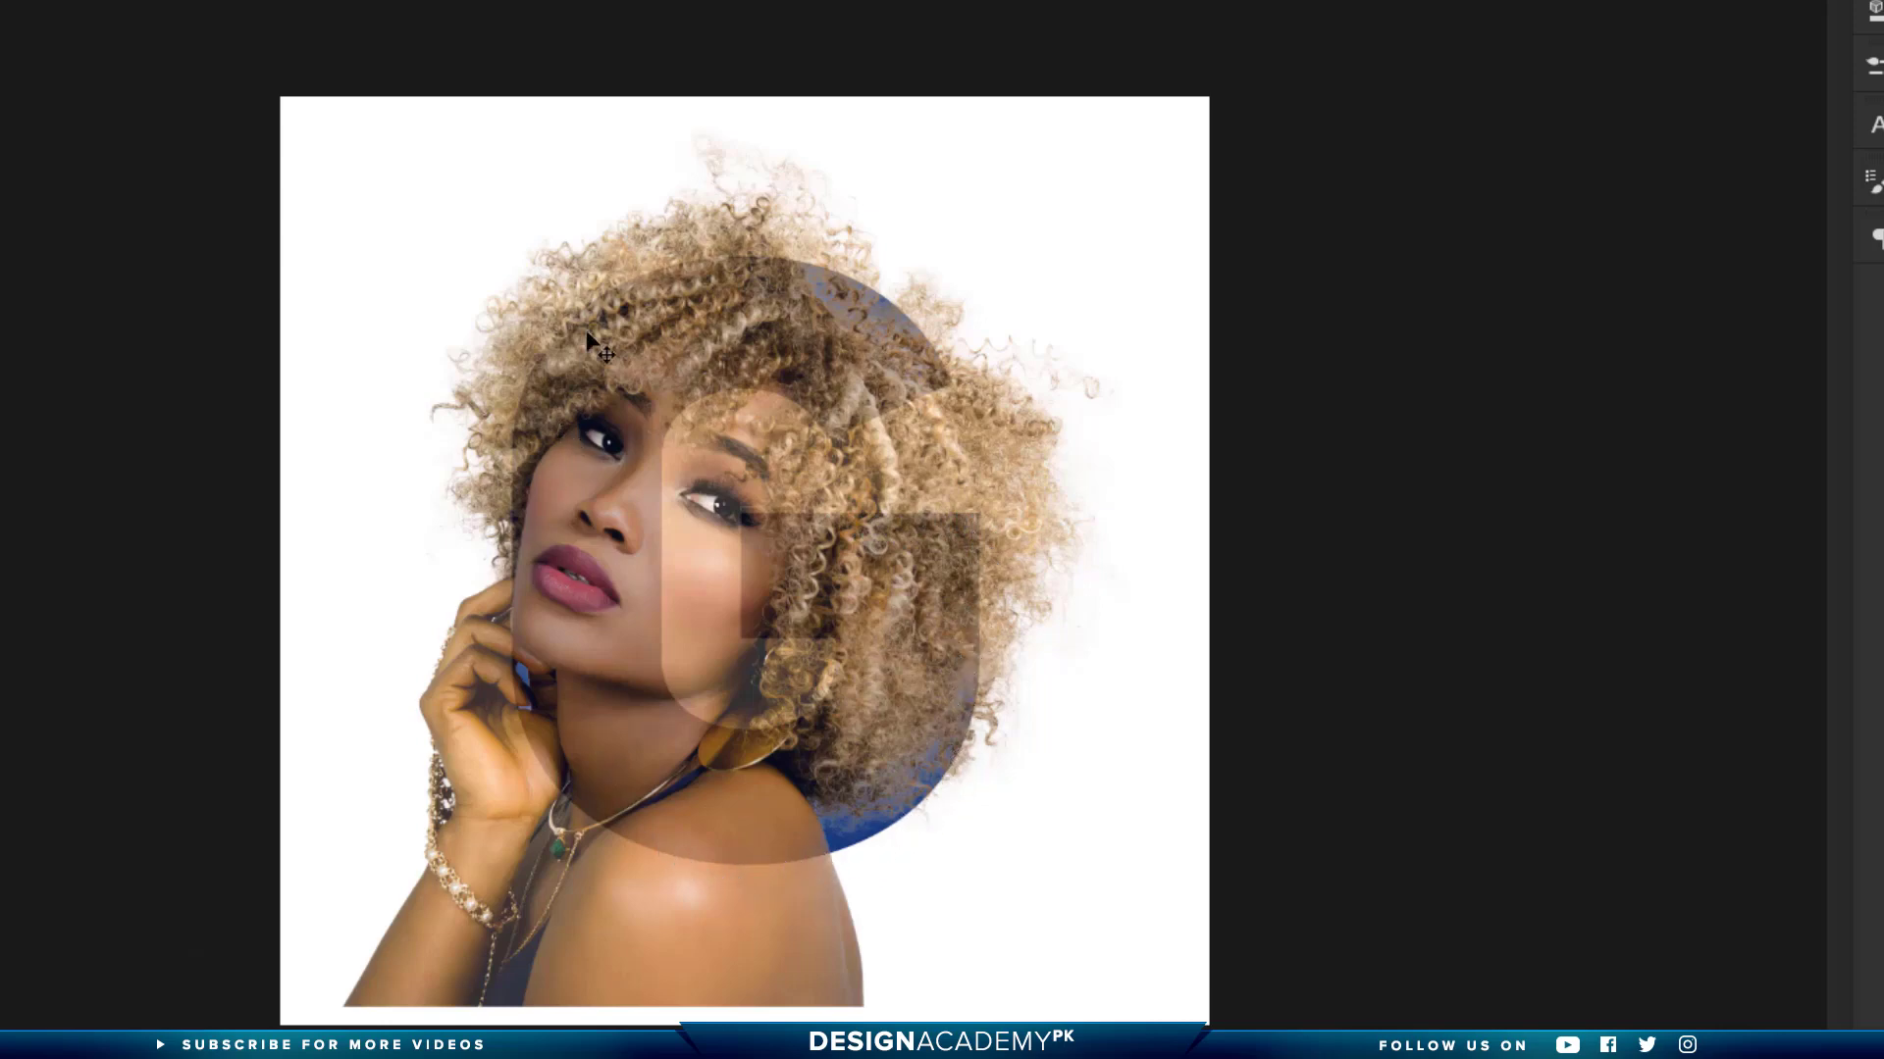
{"action": "left_click_drag", "start_coordinate": [871, 344], "coordinate": [868, 343]}
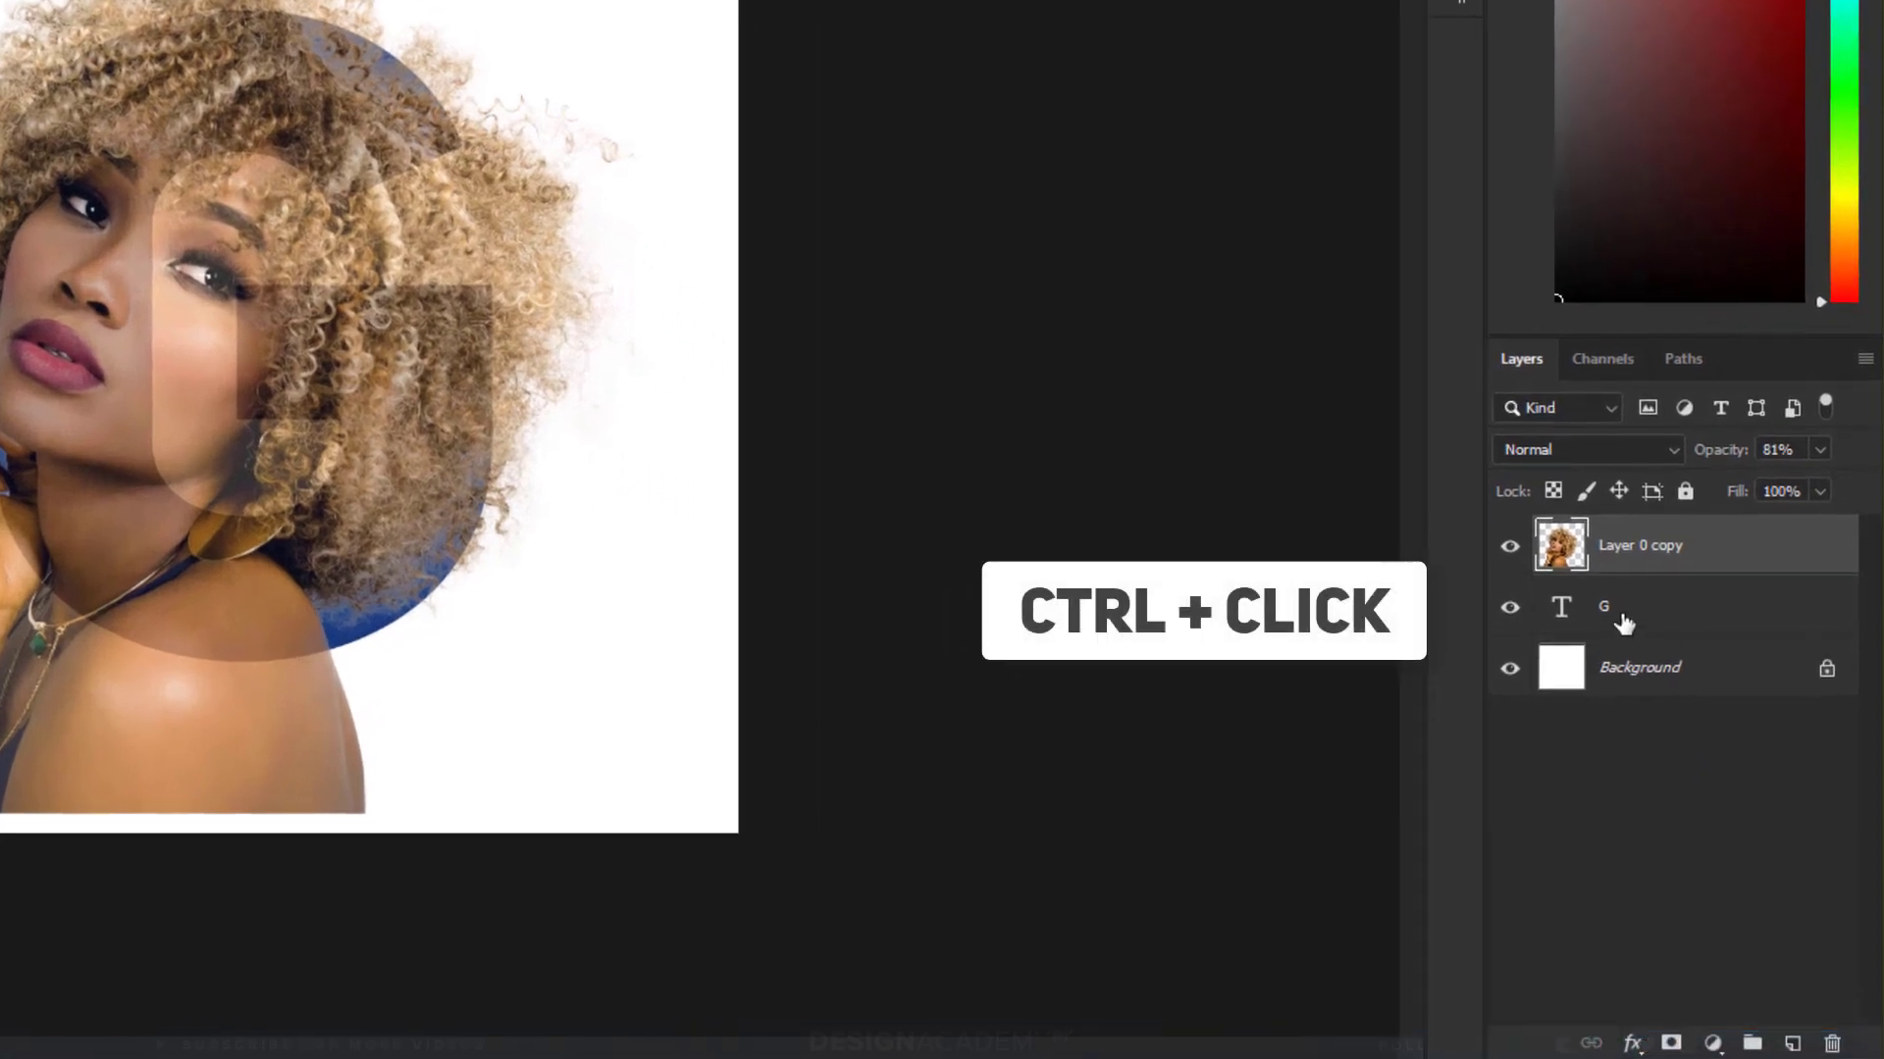
Mask the woman layer to the outline of the letter G and hide the G text layer
{"action": "left_click", "coordinate": [1561, 616], "text": "ctrl"}
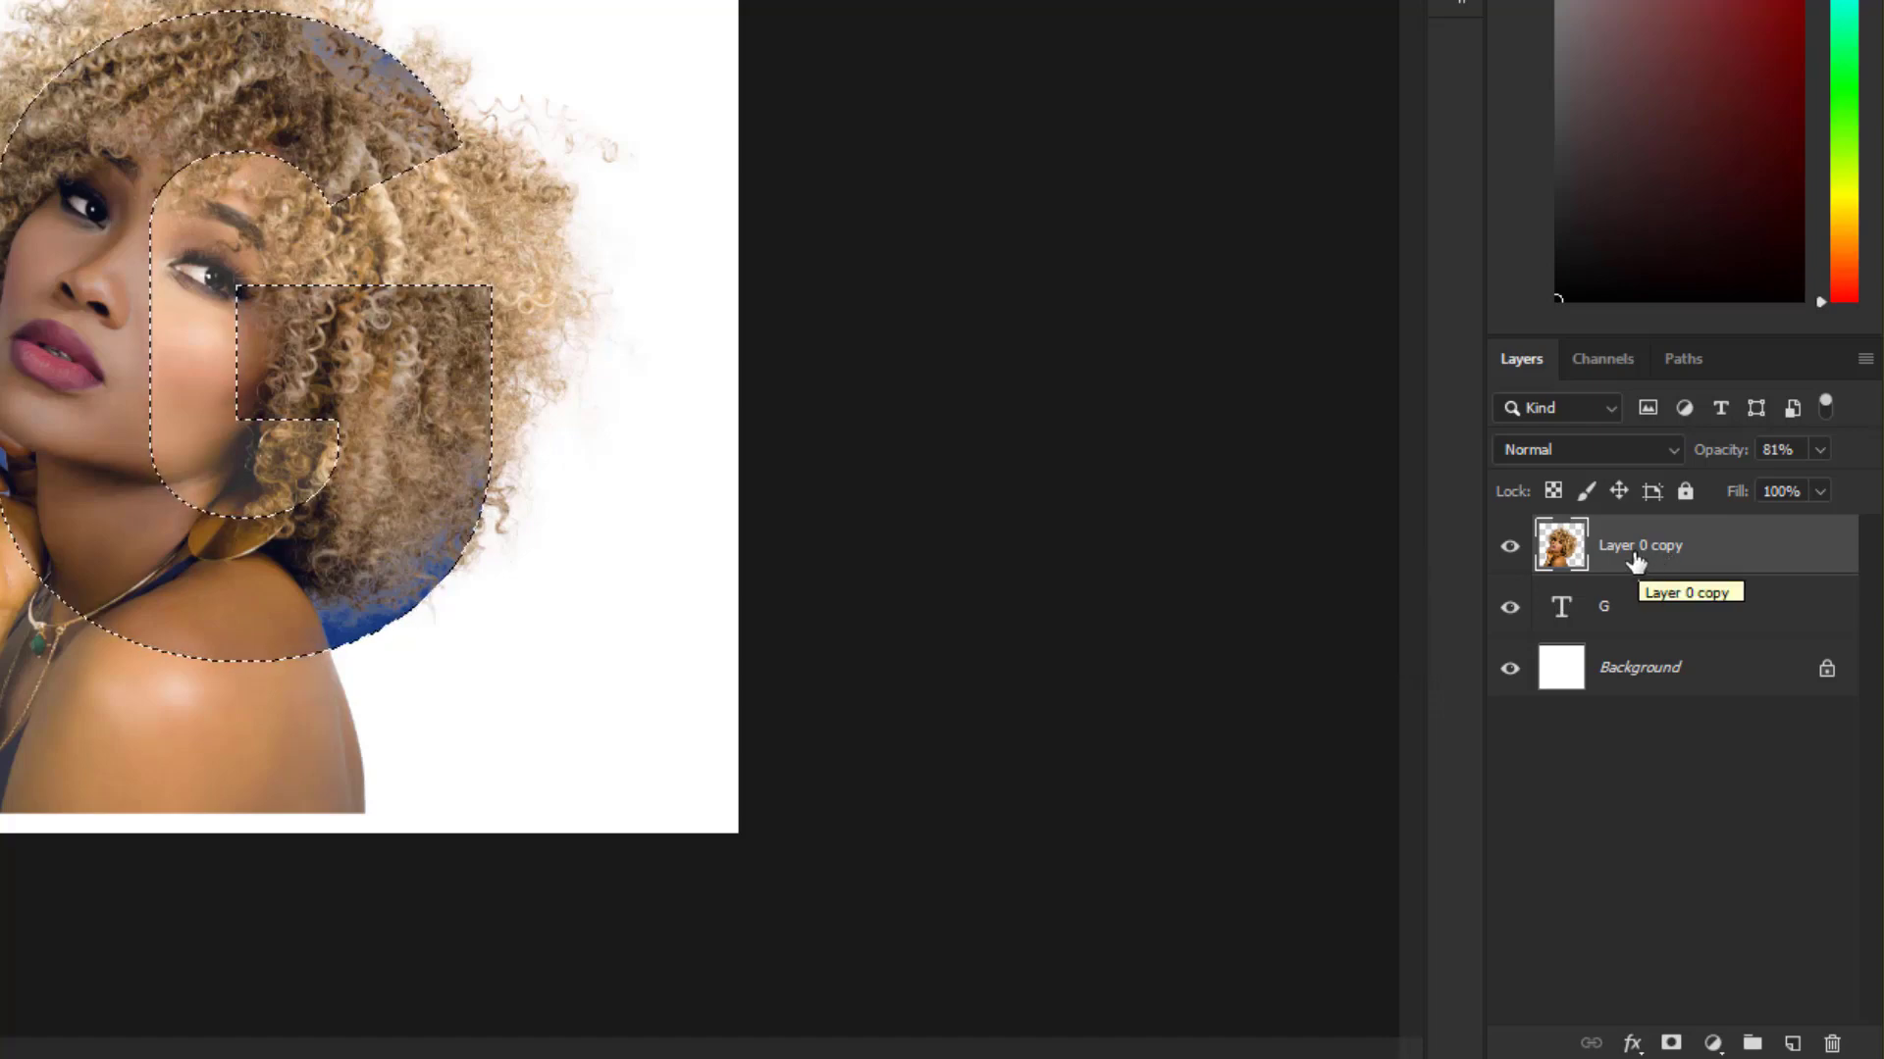
{"action": "left_click", "coordinate": [1670, 1042]}
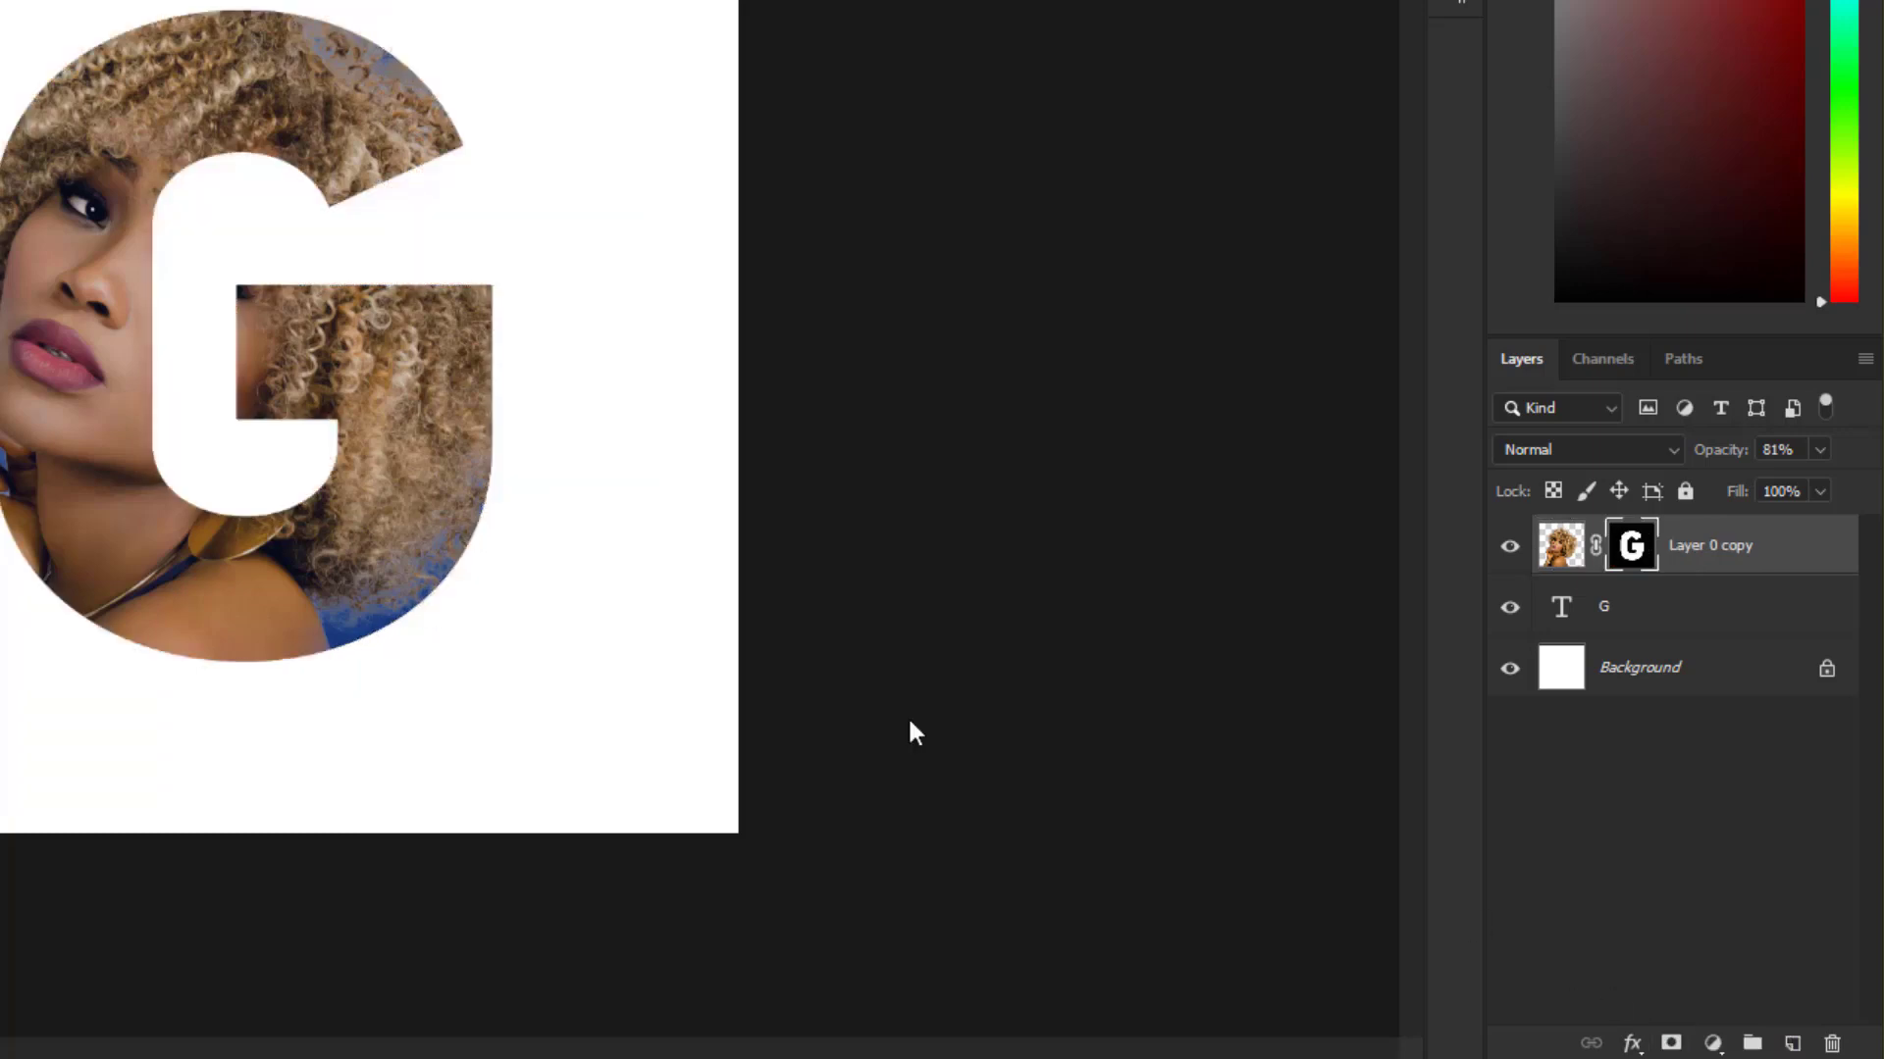
{"action": "left_click", "coordinate": [1508, 610]}
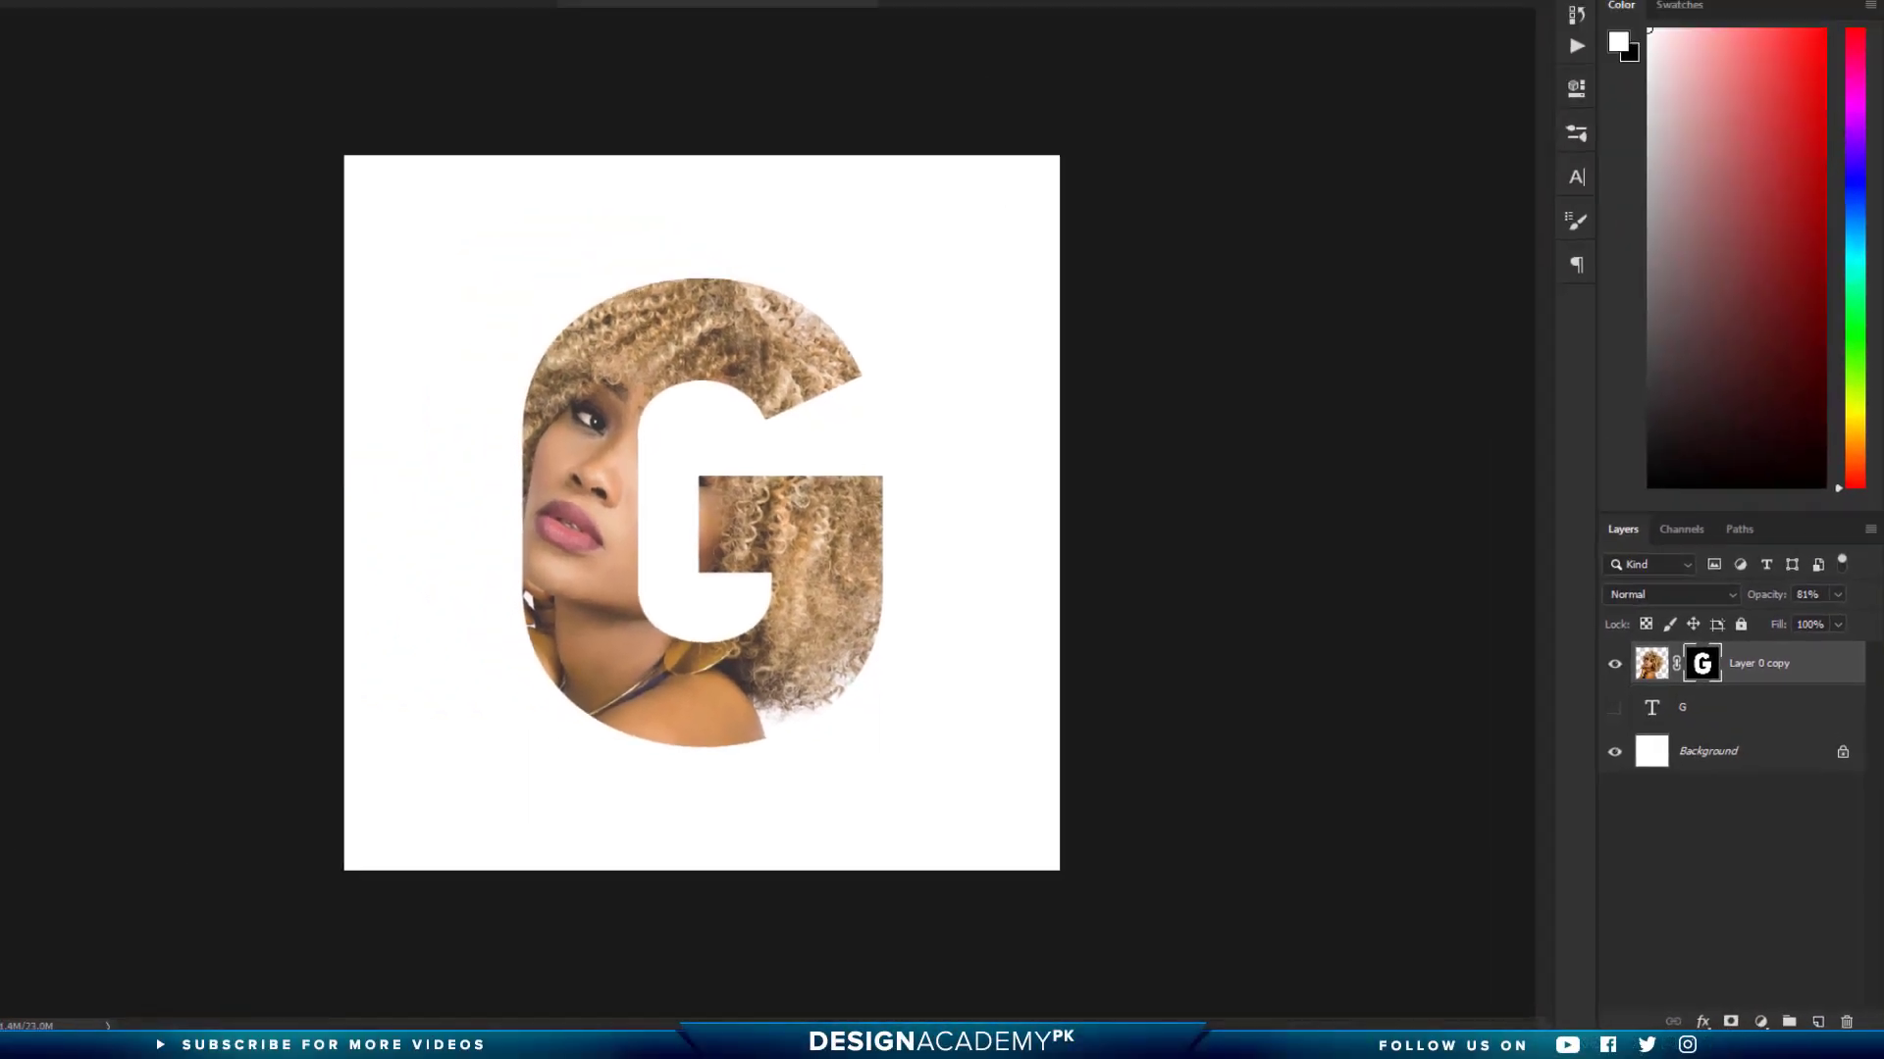
Reveal the curly hair outside the letter by painting white on the mask with a Hard Round brush at 100% hardness
{"action": "right_click", "coordinate": [21, 309]}
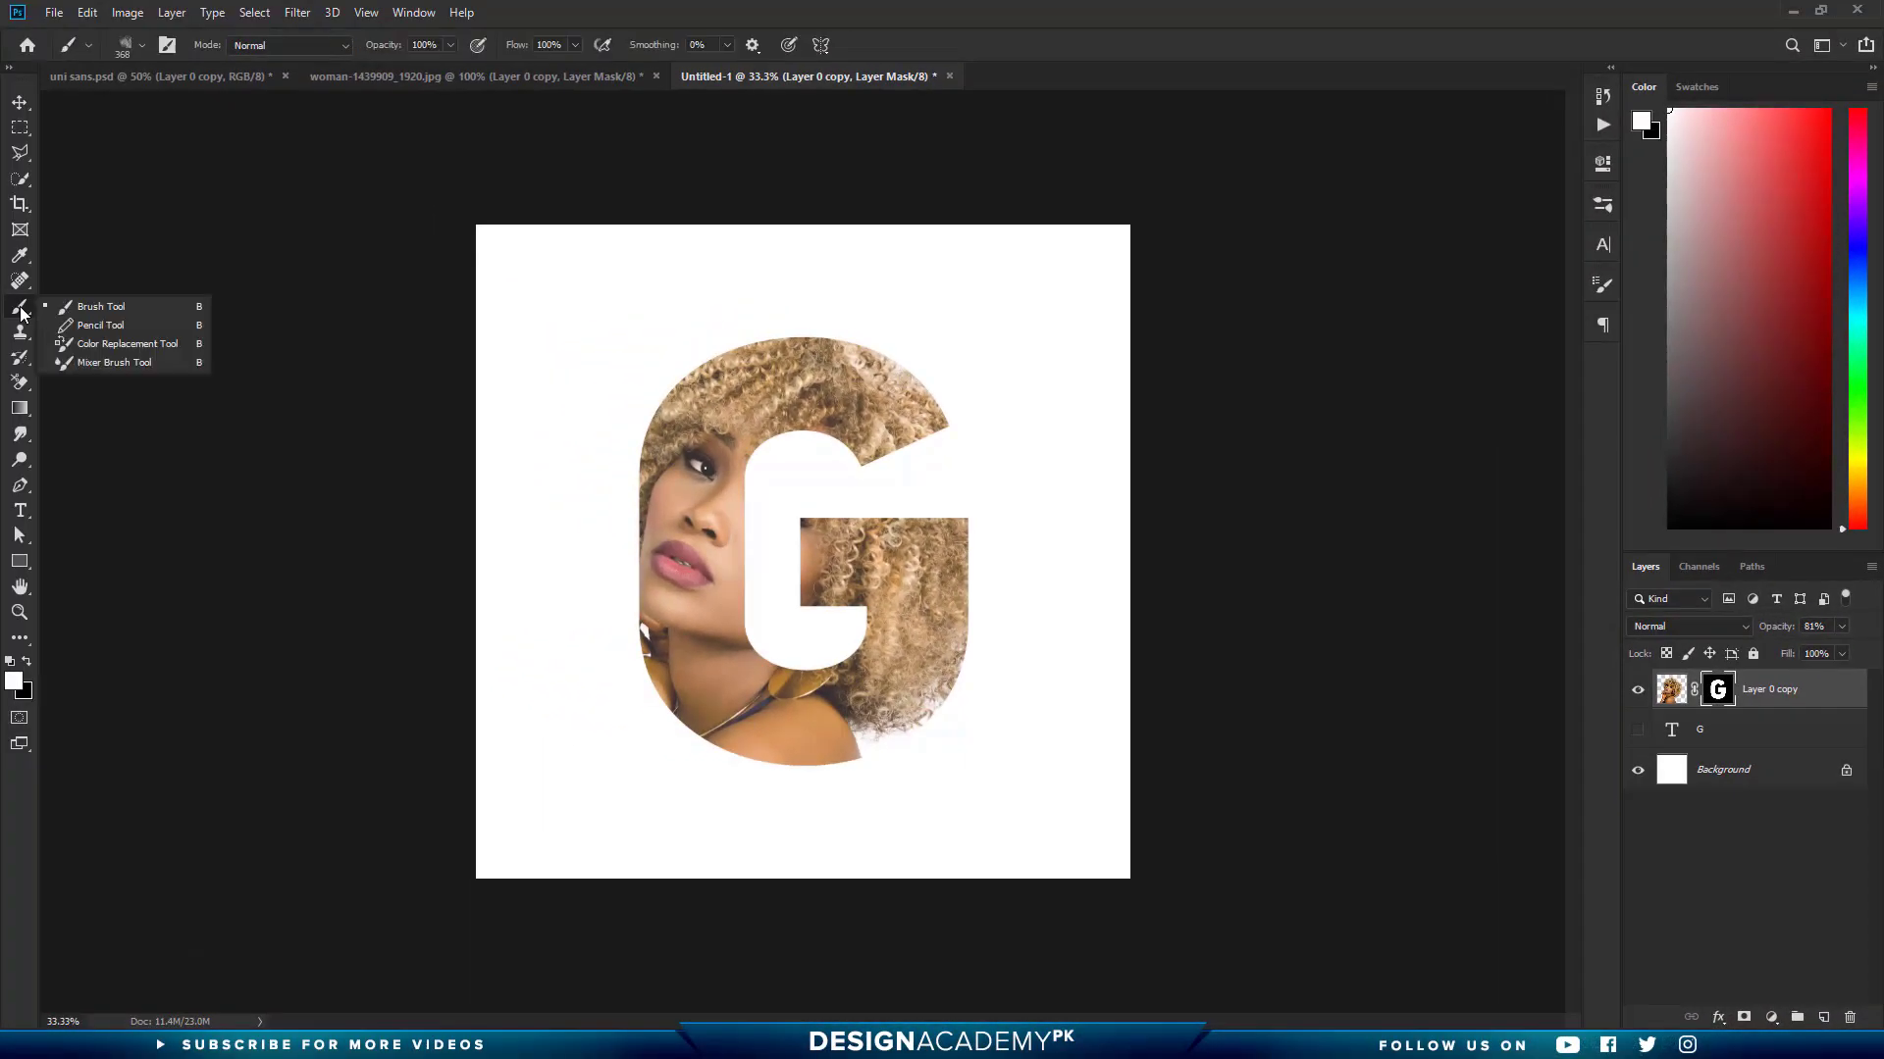
{"action": "left_click", "coordinate": [86, 309]}
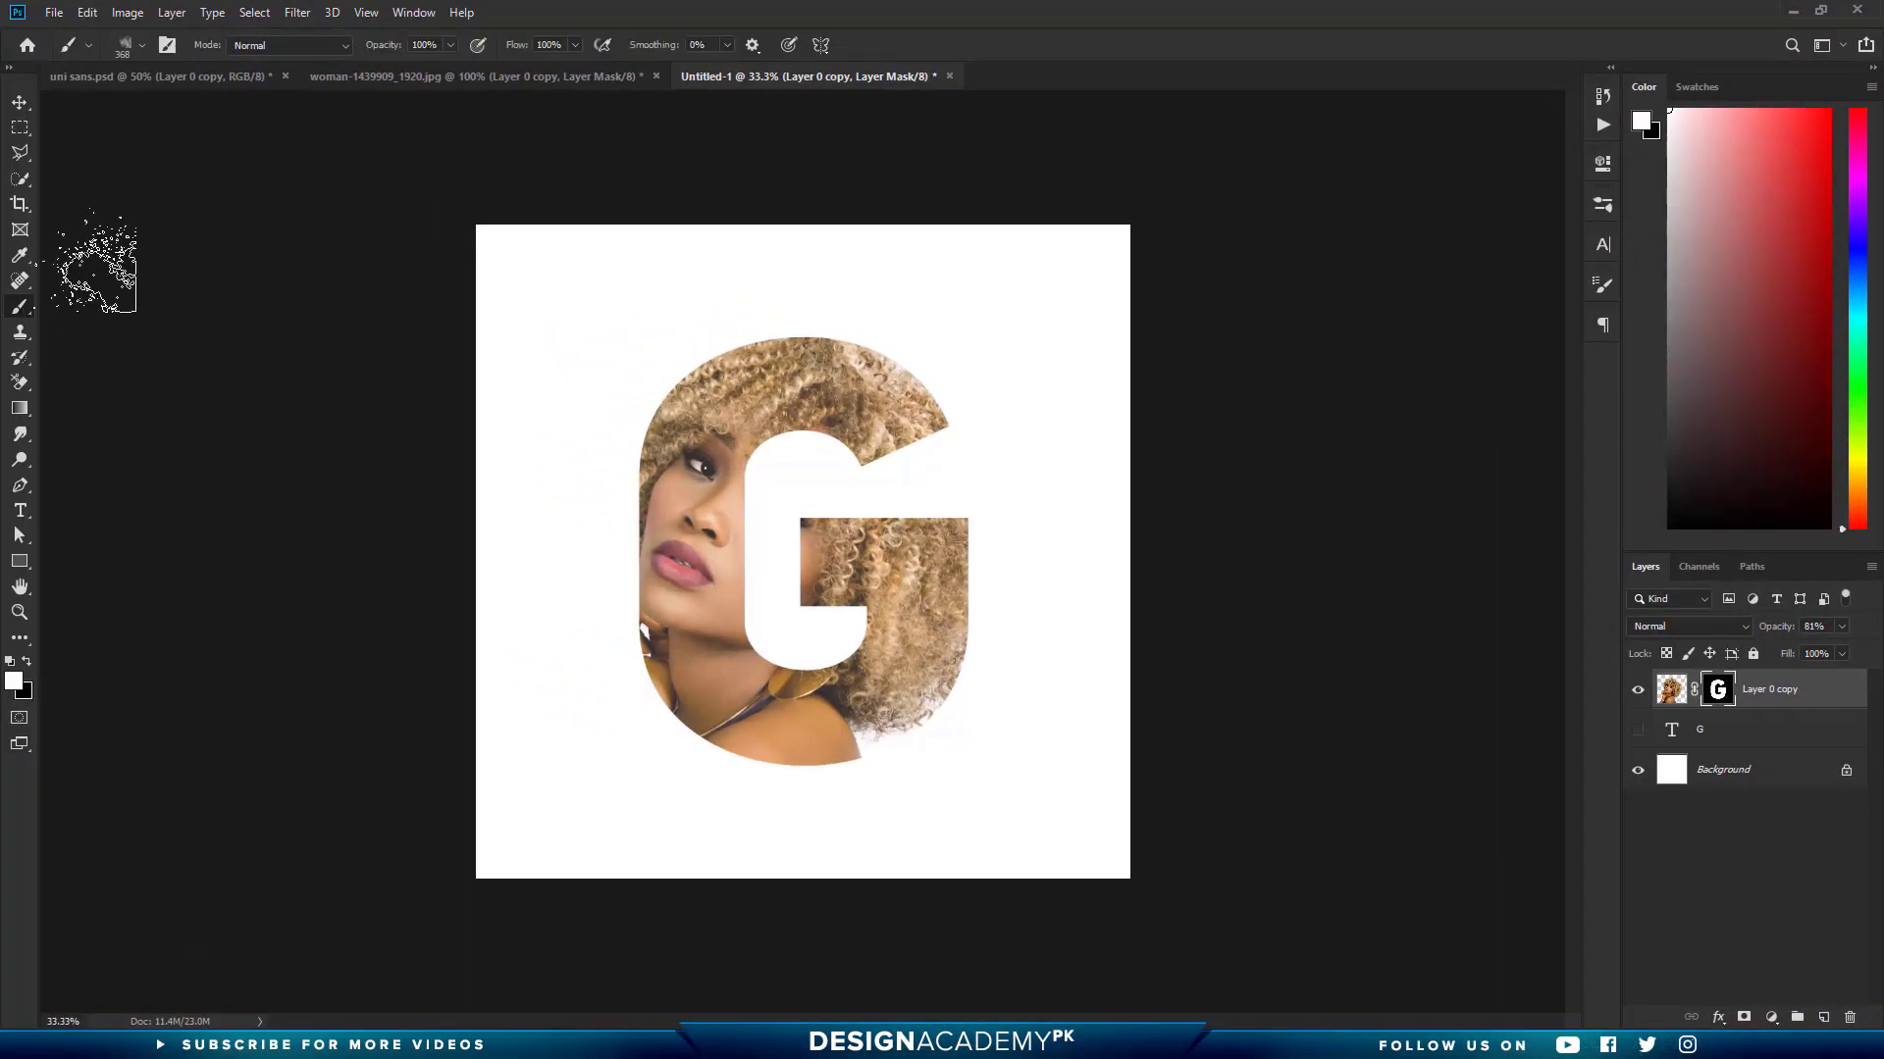
{"action": "left_click", "coordinate": [141, 45]}
{"action": "left_click", "coordinate": [196, 322]}
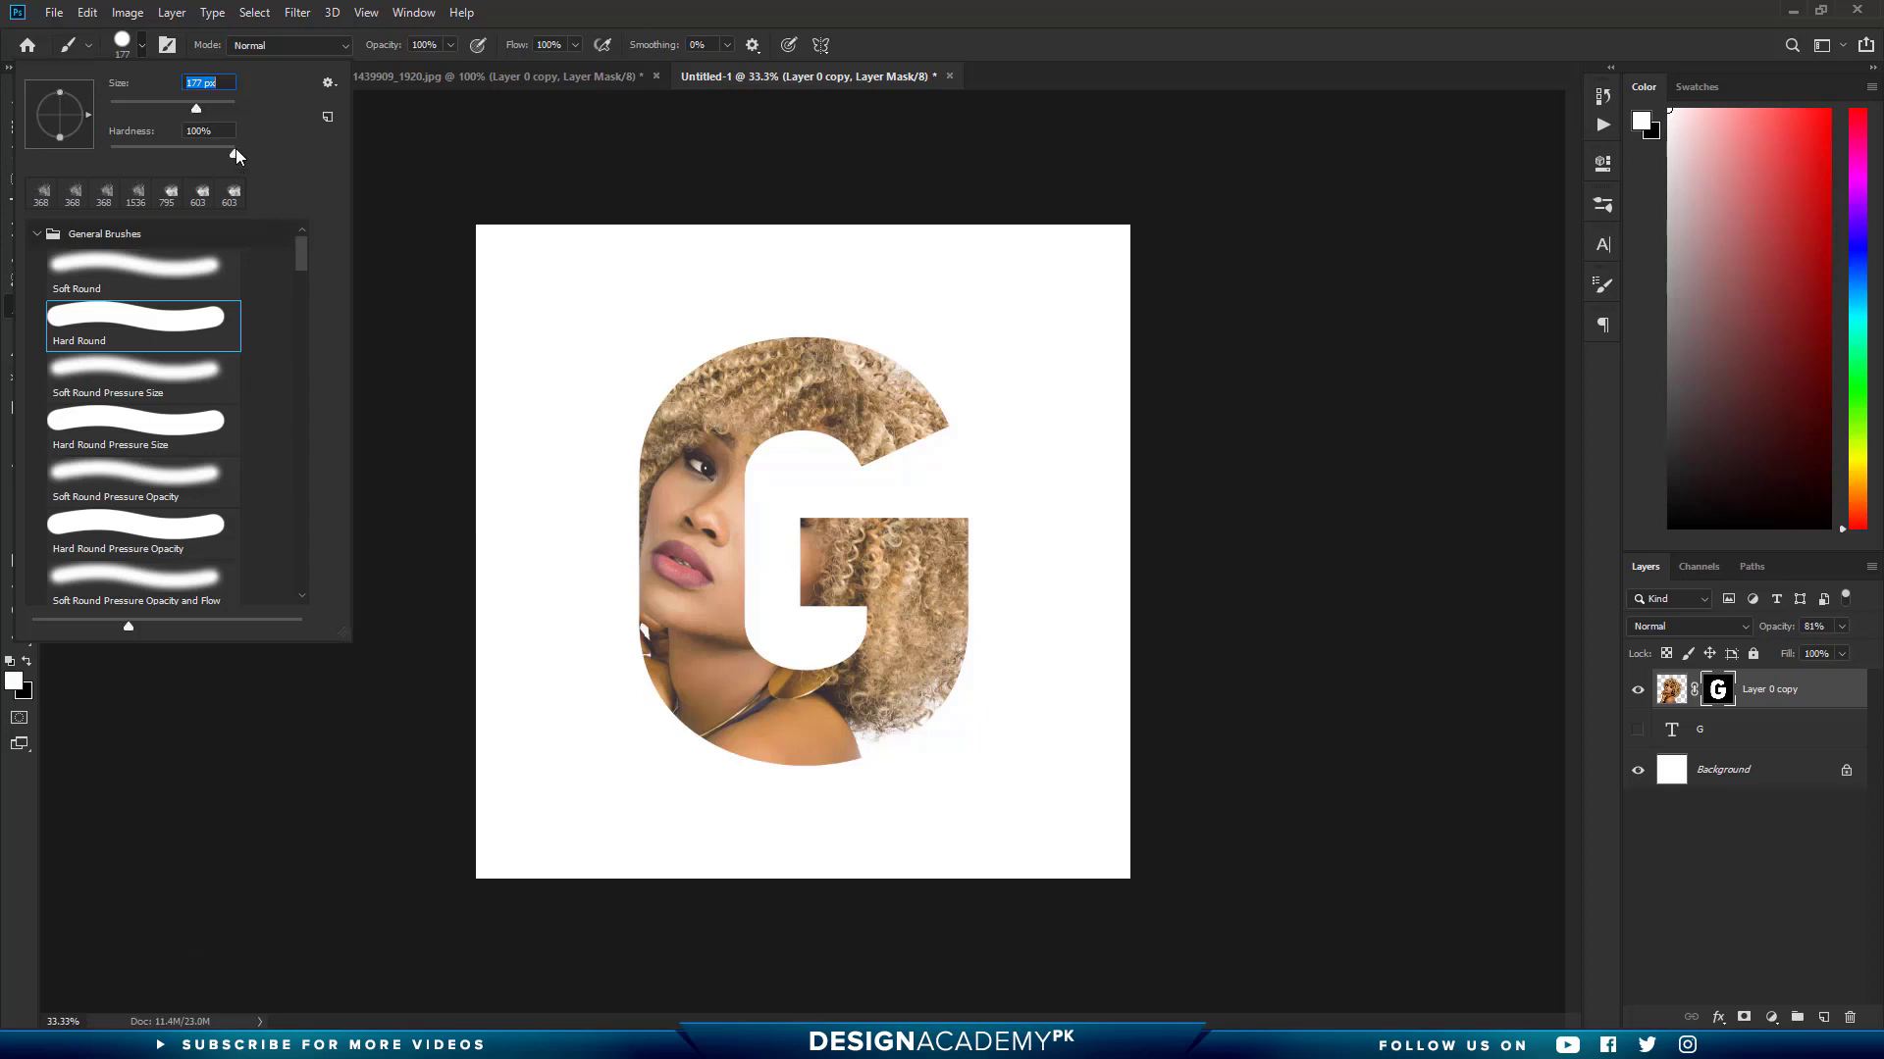
{"action": "left_click", "coordinate": [742, 263]}
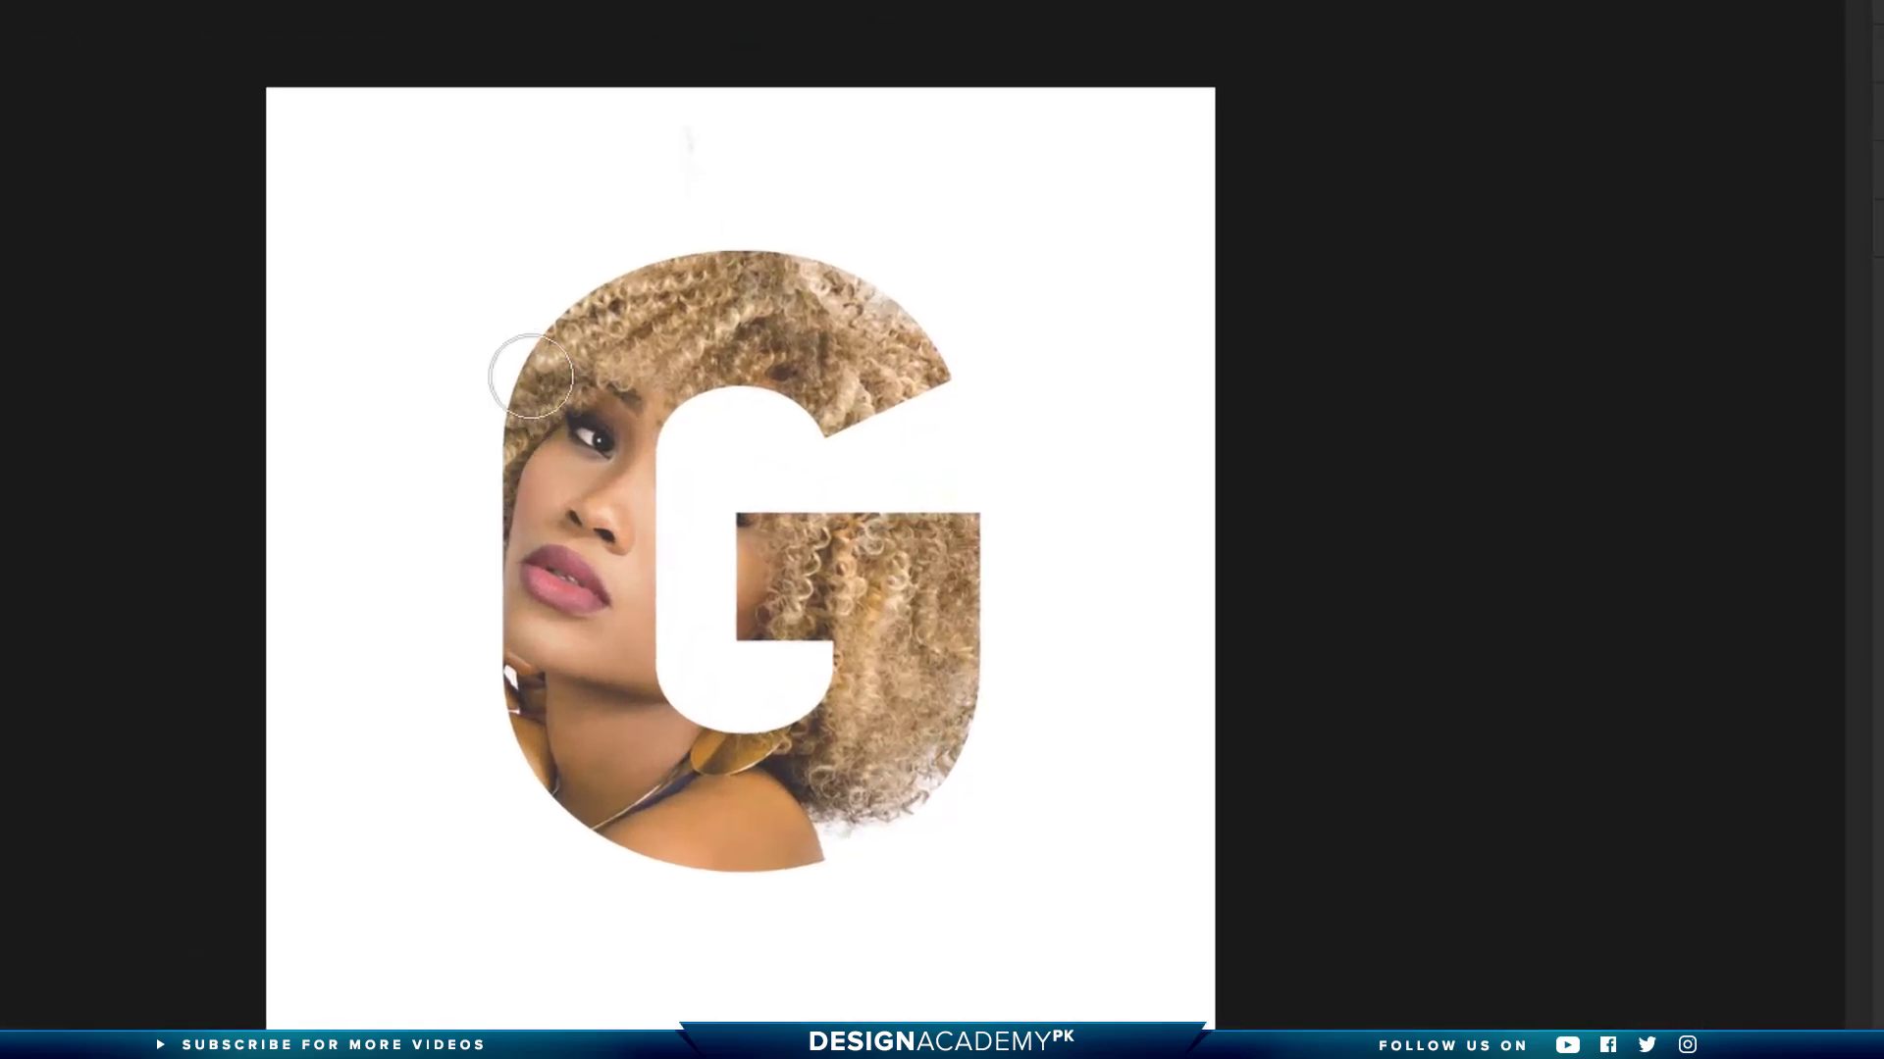
{"action": "left_click_drag", "start_coordinate": [655, 411], "coordinate": [616, 415]}
{"action": "mouse_move", "coordinate": [470, 363]}
{"action": "left_mouse_down"}
{"action": "mouse_move", "coordinate": [479, 584]}
{"action": "mouse_move", "coordinate": [411, 541]}
{"action": "mouse_move", "coordinate": [544, 483]}
{"action": "mouse_move", "coordinate": [512, 486]}
{"action": "mouse_move", "coordinate": [433, 395]}
{"action": "mouse_move", "coordinate": [404, 321]}
{"action": "mouse_move", "coordinate": [534, 294]}
{"action": "mouse_move", "coordinate": [544, 314]}
{"action": "mouse_move", "coordinate": [452, 278]}
{"action": "mouse_move", "coordinate": [571, 257]}
{"action": "mouse_move", "coordinate": [664, 277]}
{"action": "mouse_move", "coordinate": [576, 206]}
{"action": "mouse_move", "coordinate": [673, 211]}
{"action": "mouse_move", "coordinate": [658, 165]}
{"action": "mouse_move", "coordinate": [740, 177]}
{"action": "mouse_move", "coordinate": [773, 237]}
{"action": "mouse_move", "coordinate": [883, 258]}
{"action": "mouse_move", "coordinate": [922, 342]}
{"action": "mouse_move", "coordinate": [975, 292]}
{"action": "mouse_move", "coordinate": [939, 340]}
{"action": "mouse_move", "coordinate": [1124, 249]}
{"action": "mouse_move", "coordinate": [982, 324]}
{"action": "mouse_move", "coordinate": [1080, 259]}
{"action": "left_mouse_up"}
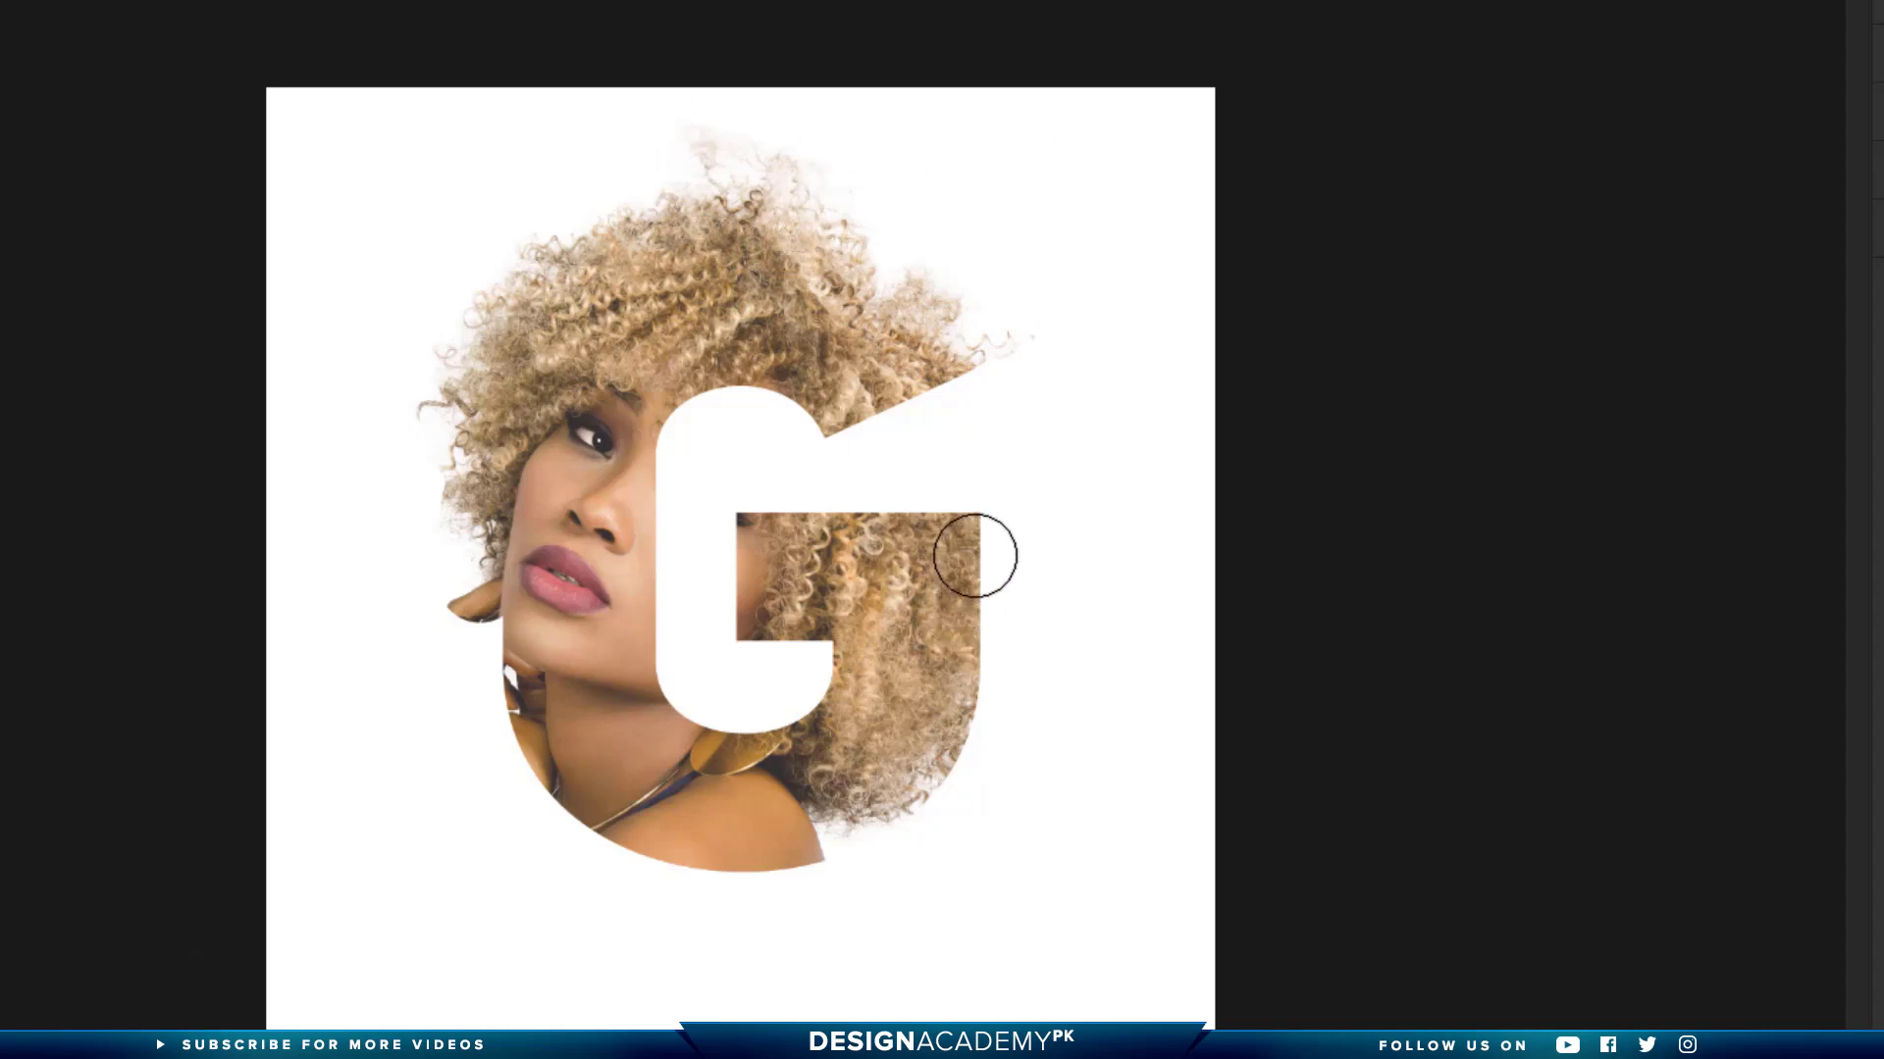
{"action": "mouse_move", "coordinate": [975, 550]}
{"action": "left_mouse_down"}
{"action": "mouse_move", "coordinate": [1104, 547]}
{"action": "mouse_move", "coordinate": [983, 557]}
{"action": "mouse_move", "coordinate": [1004, 554]}
{"action": "mouse_move", "coordinate": [962, 691]}
{"action": "mouse_move", "coordinate": [986, 629]}
{"action": "mouse_move", "coordinate": [1058, 633]}
{"action": "mouse_move", "coordinate": [1070, 615]}
{"action": "mouse_move", "coordinate": [1007, 687]}
{"action": "mouse_move", "coordinate": [1043, 694]}
{"action": "mouse_move", "coordinate": [928, 827]}
{"action": "mouse_move", "coordinate": [1003, 775]}
{"action": "left_mouse_up"}
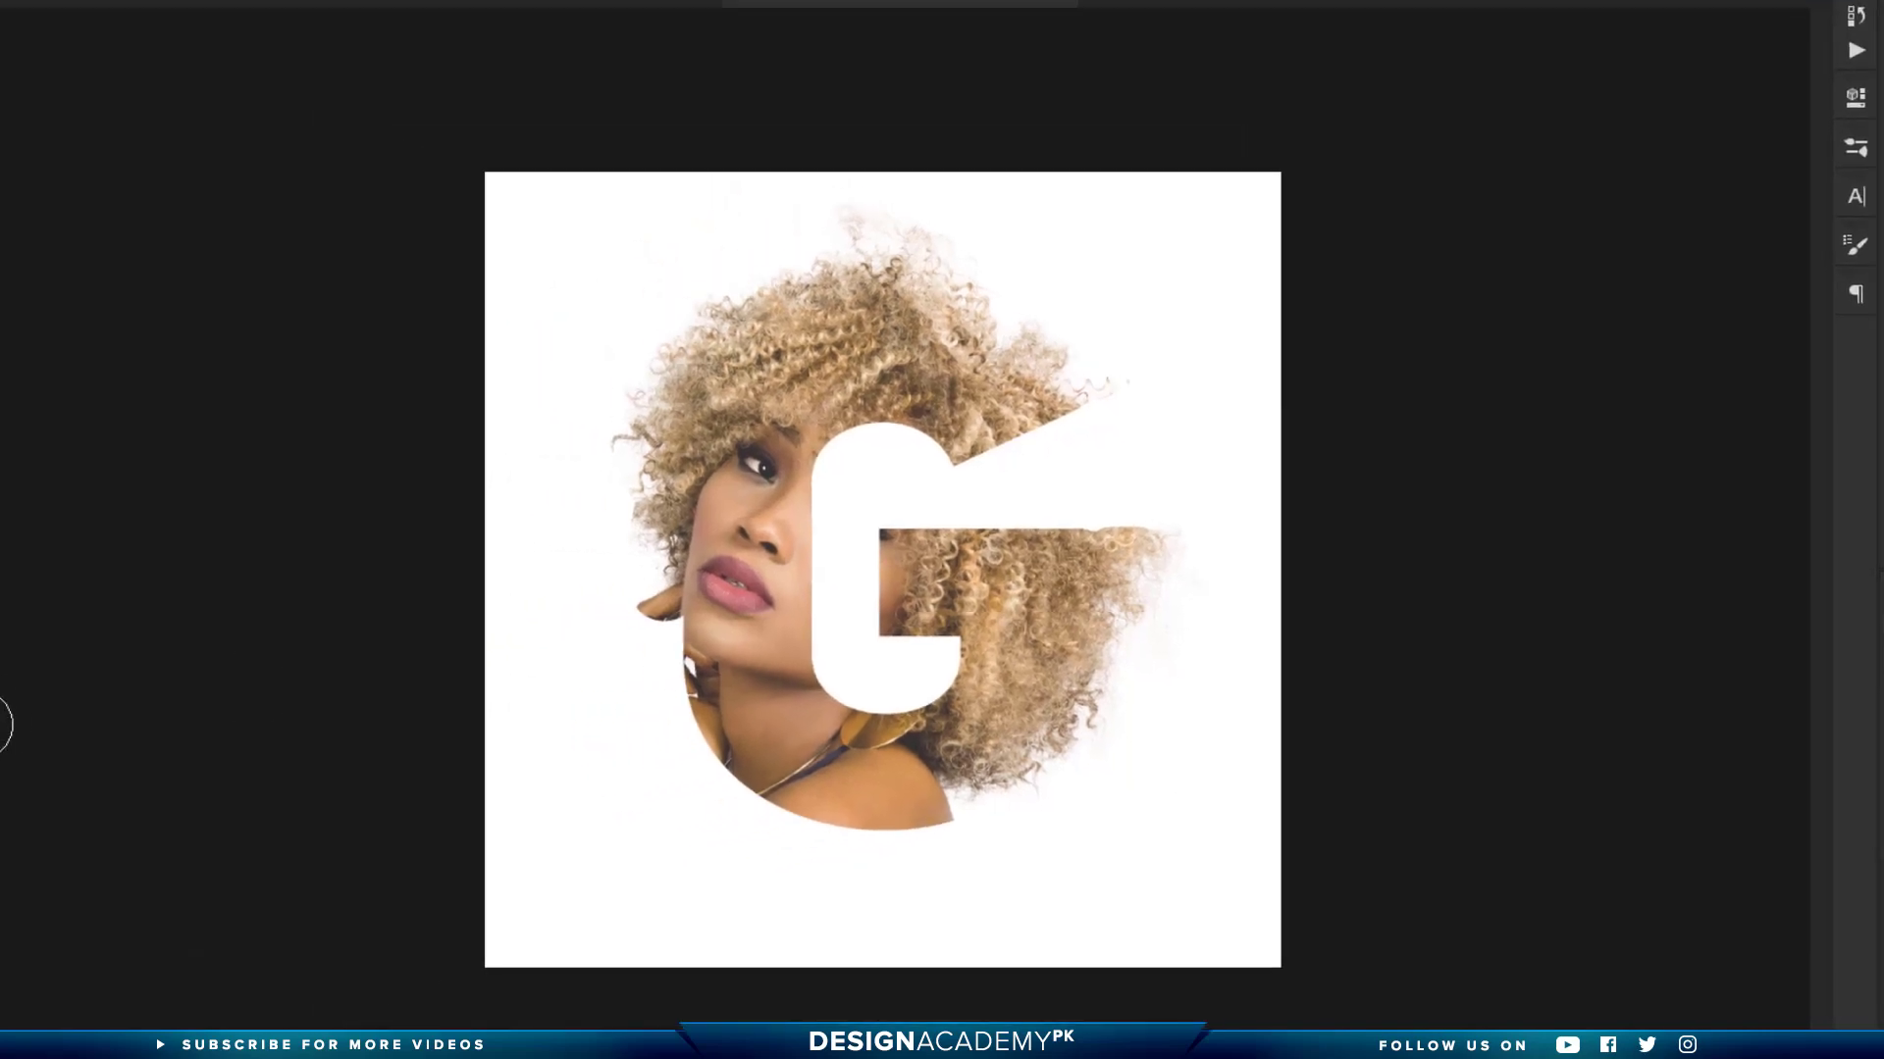
Paint black on the mask with a smaller brush to hide the fingertip sticking out beside the woman's chin
{"action": "left_click", "coordinate": [30, 698]}
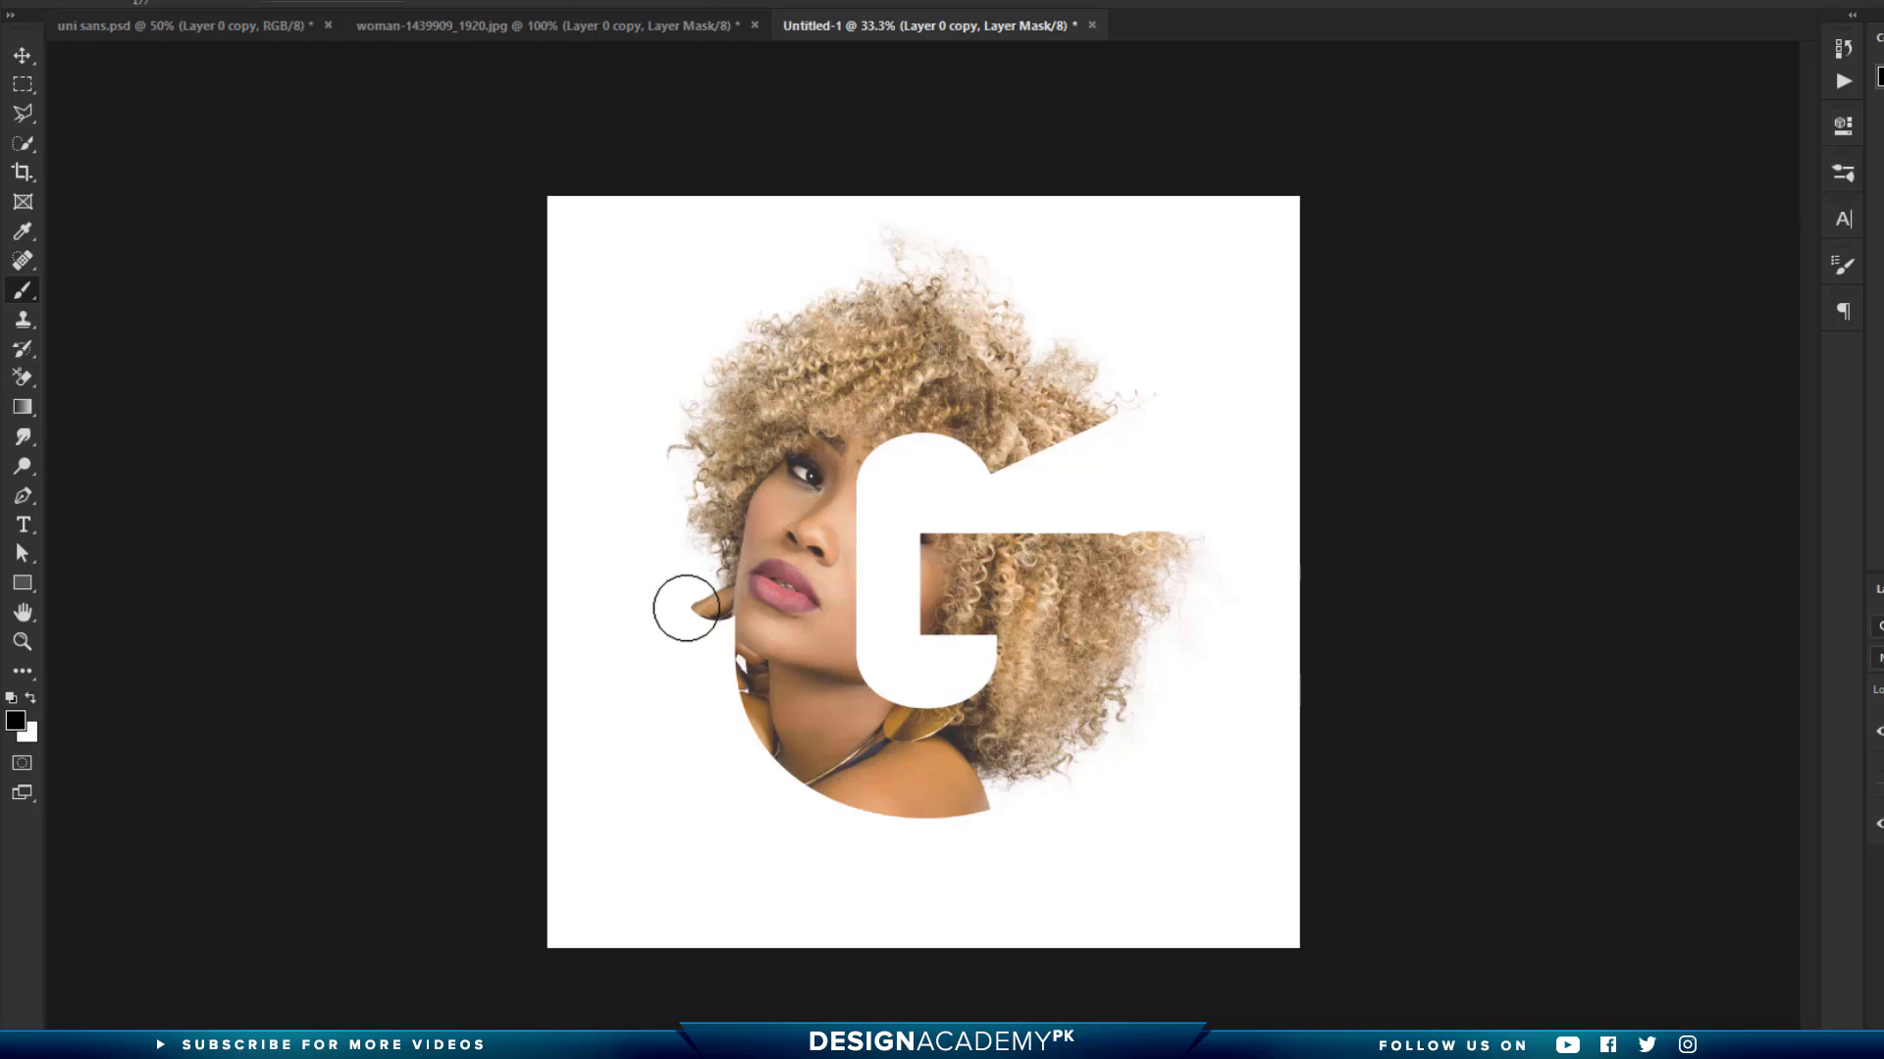
{"action": "left_click", "coordinate": [705, 605], "text": "ctrl"}
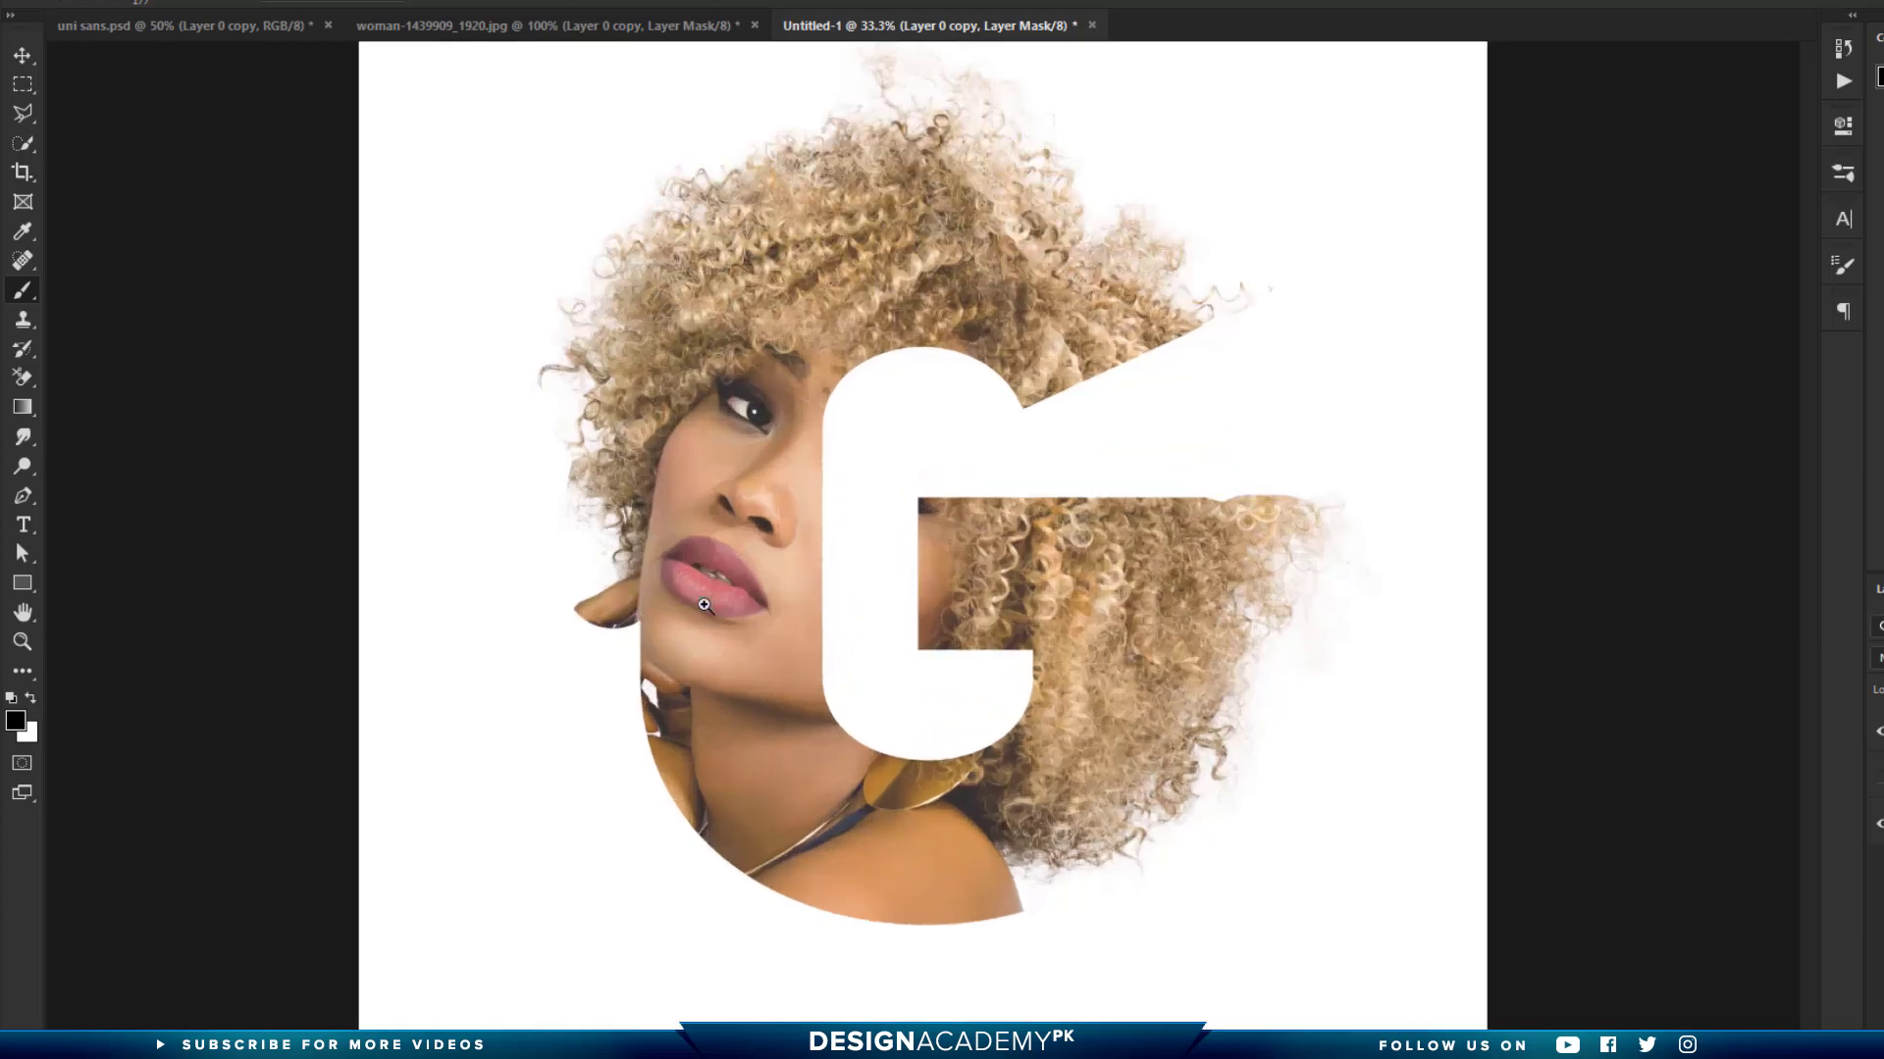
{"action": "left_click", "coordinate": [704, 606], "text": "ctrl"}
{"action": "left_click", "coordinate": [704, 605], "text": "ctrl"}
{"action": "mouse_move", "coordinate": [419, 624]}
{"action": "left_mouse_down"}
{"action": "mouse_move", "coordinate": [475, 616]}
{"action": "mouse_move", "coordinate": [395, 603]}
{"action": "mouse_move", "coordinate": [520, 660]}
{"action": "mouse_move", "coordinate": [389, 617]}
{"action": "mouse_move", "coordinate": [476, 630]}
{"action": "mouse_move", "coordinate": [477, 555]}
{"action": "mouse_move", "coordinate": [443, 623]}
{"action": "mouse_move", "coordinate": [475, 601]}
{"action": "left_mouse_up"}
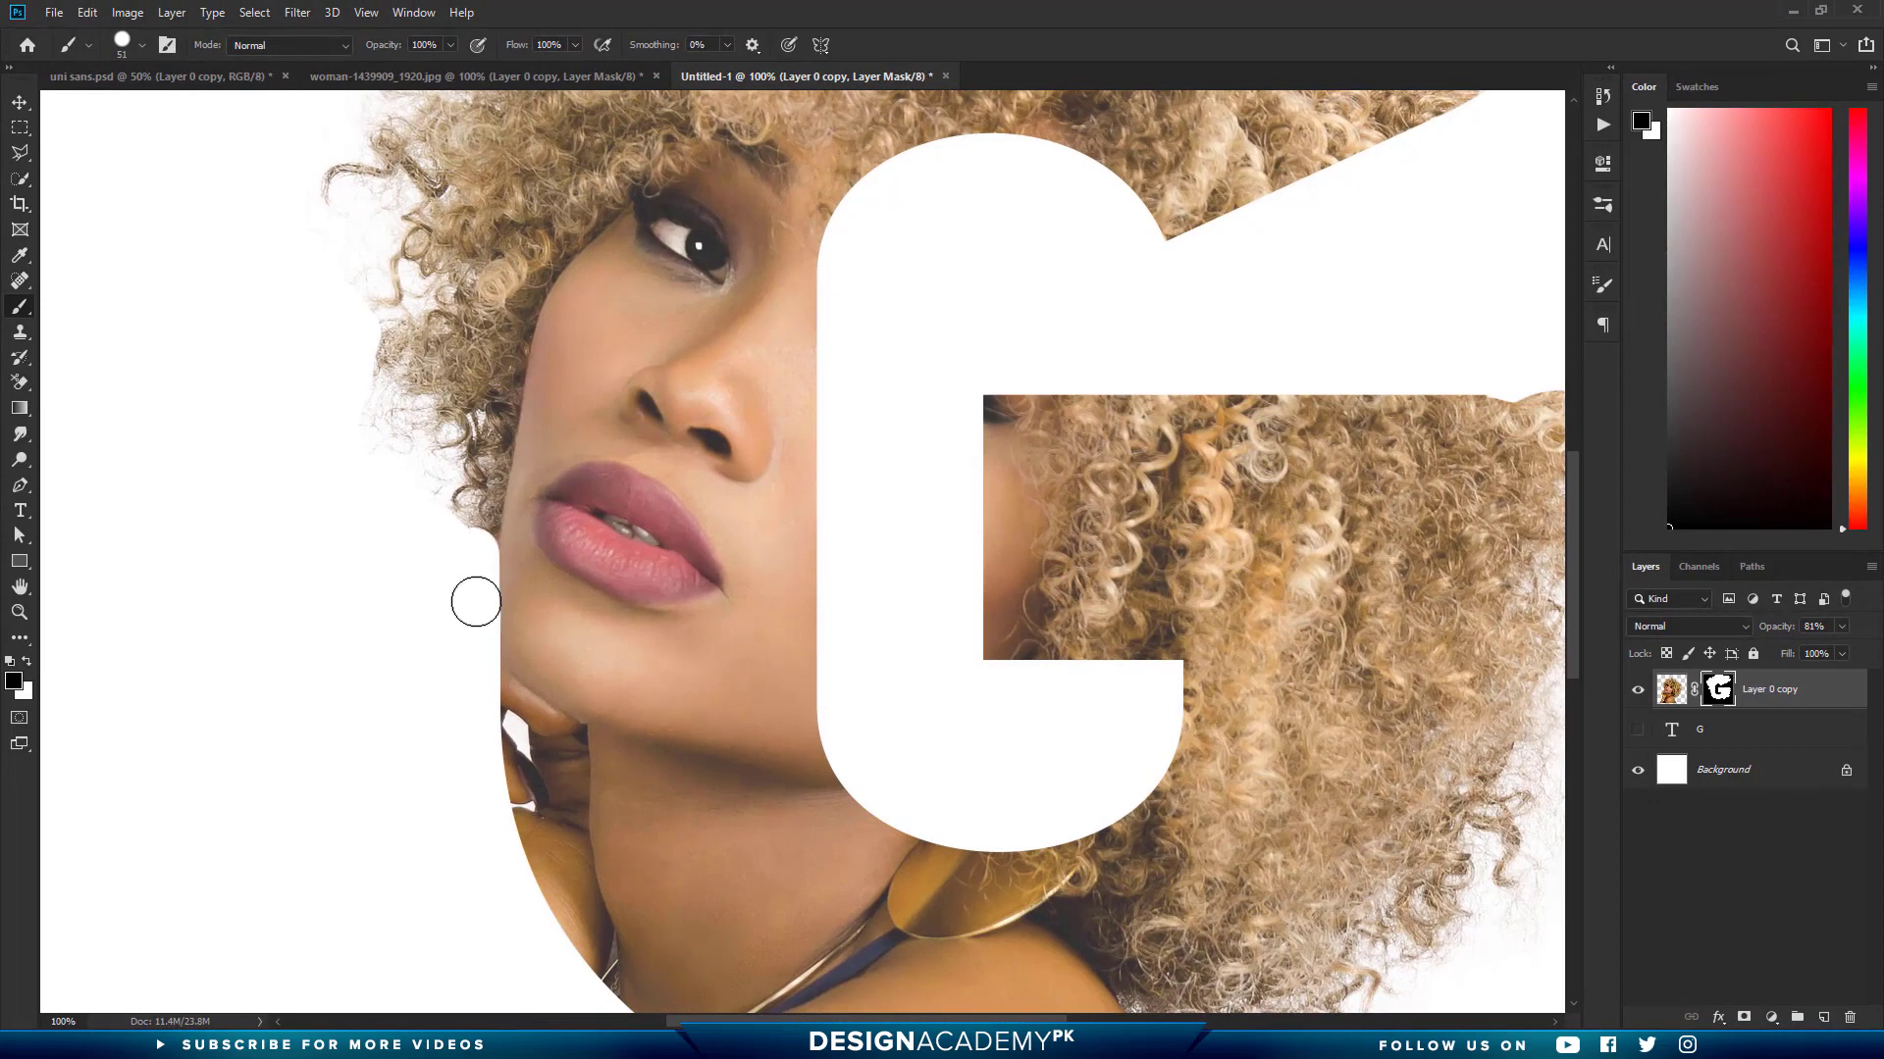
{"action": "key", "text": "x"}
Set the woman layer's opacity to 100%
{"action": "key", "text": "z"}
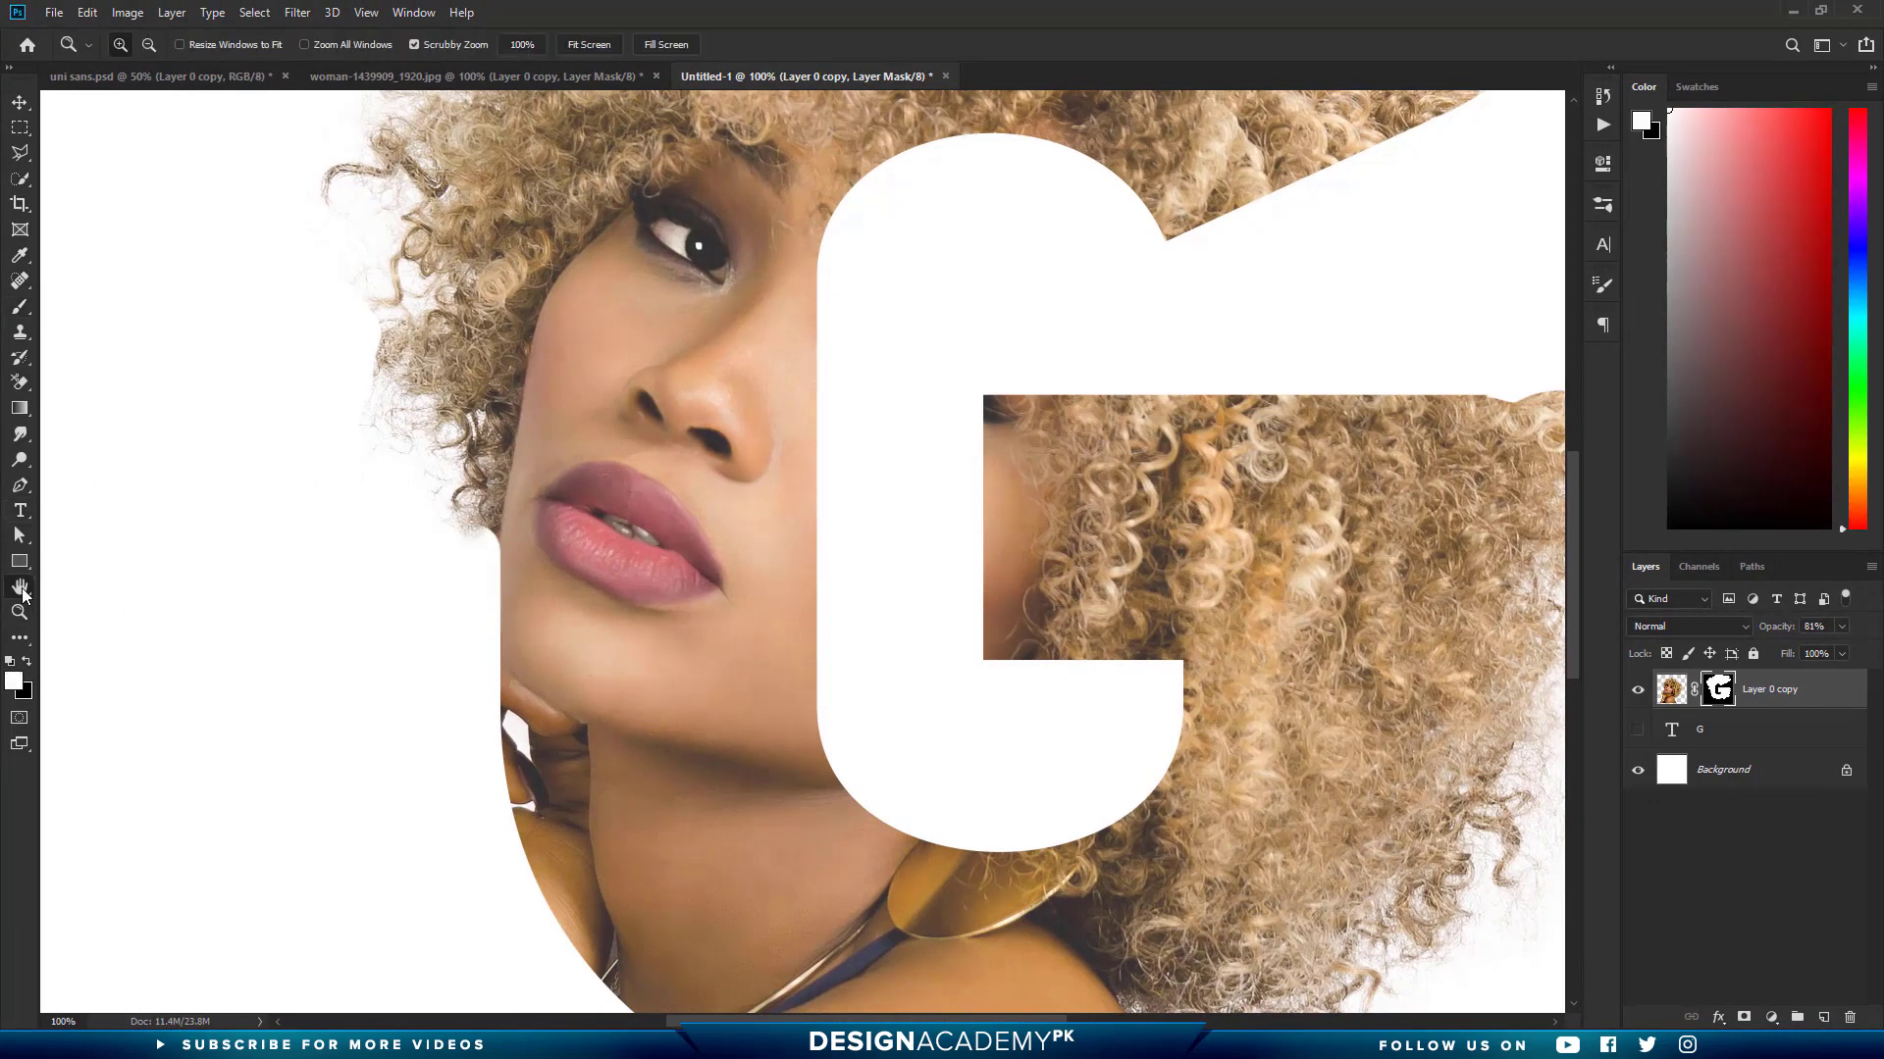
{"action": "double_click", "coordinate": [21, 590]}
{"action": "key", "text": "v"}
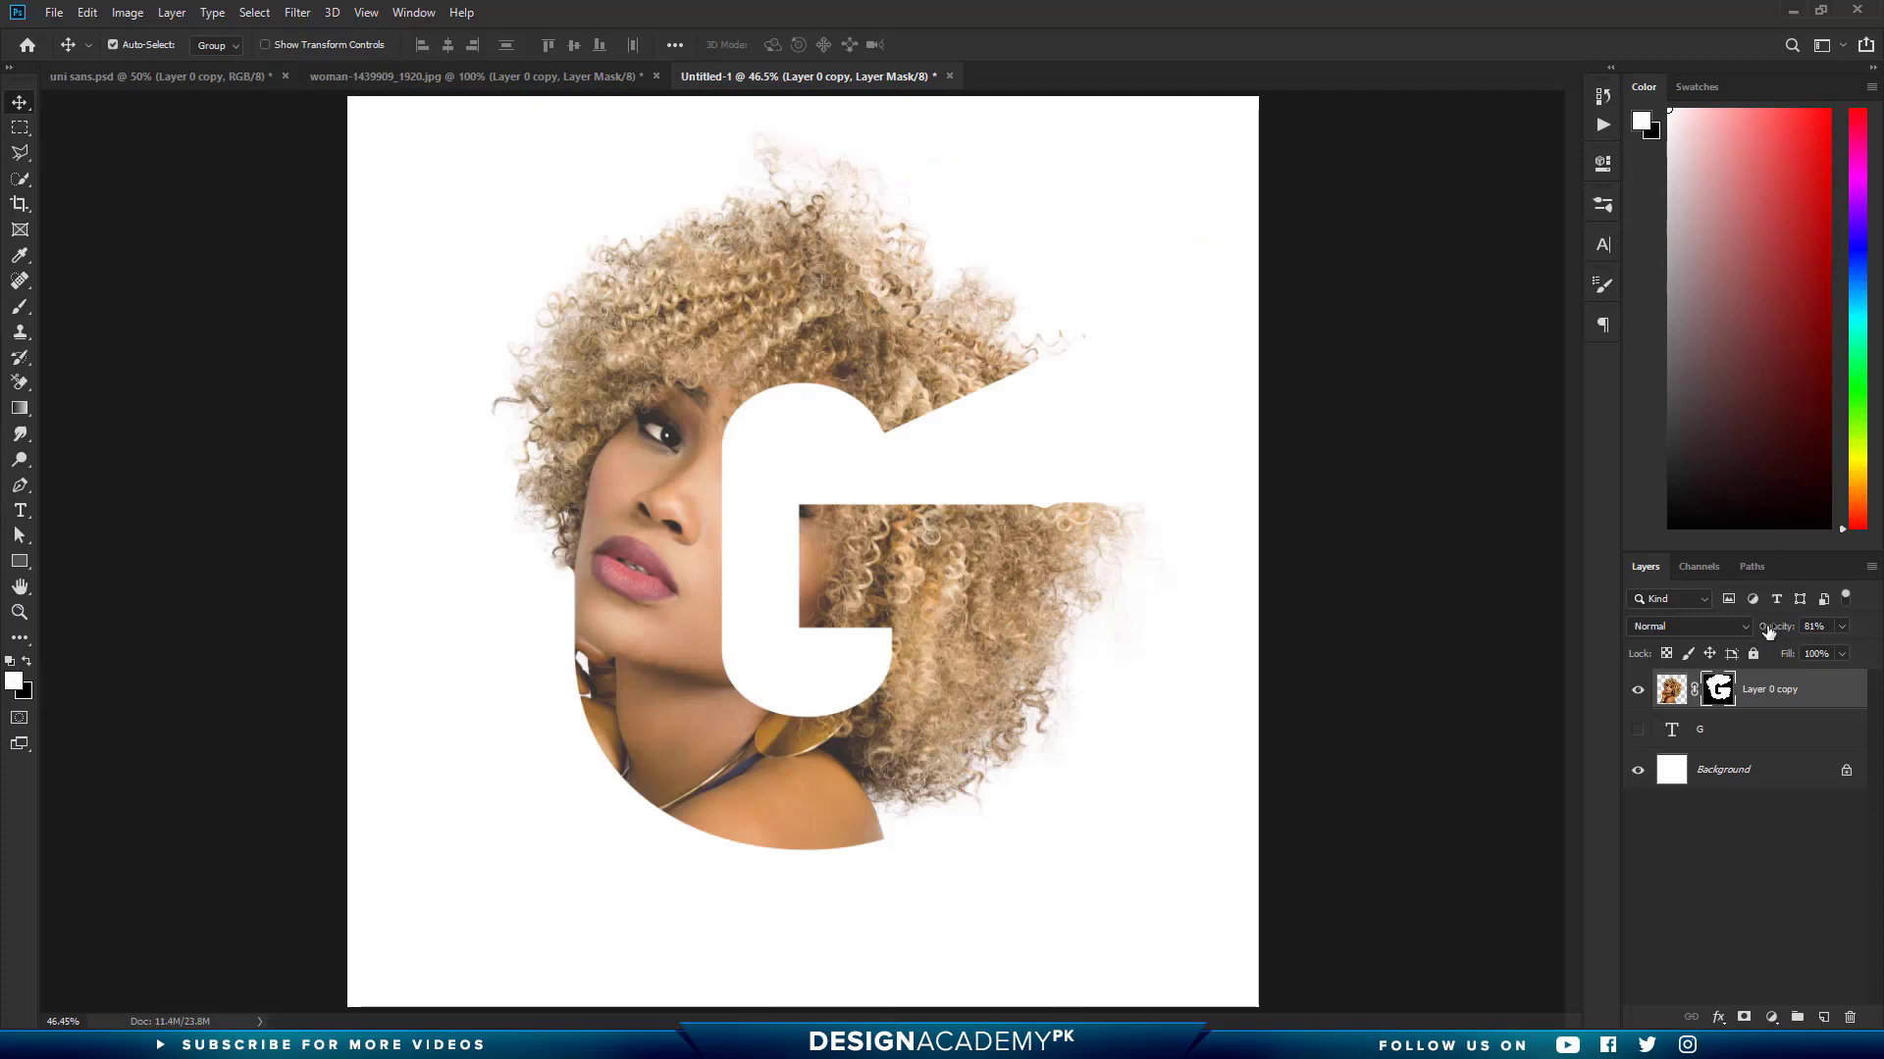
{"action": "left_click_drag", "start_coordinate": [1769, 631], "coordinate": [1874, 637]}
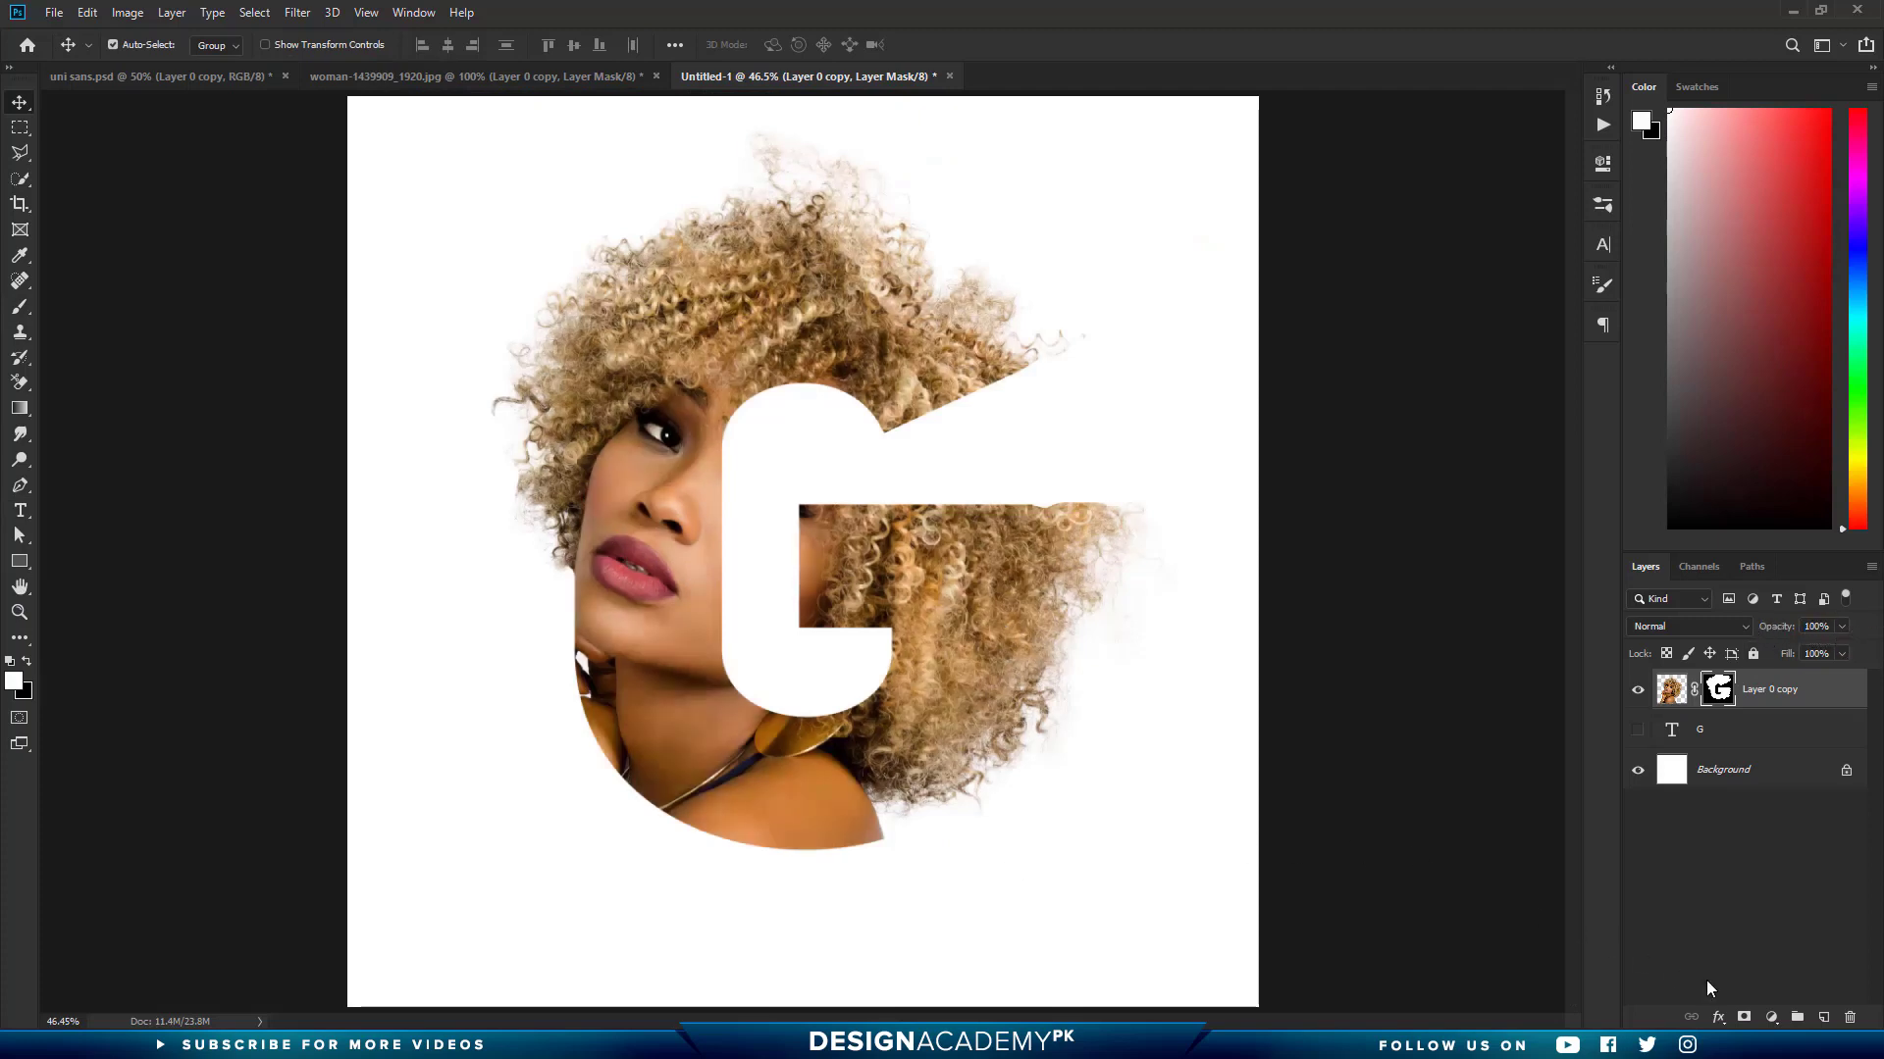
Add a golden-yellow Solid Color fill layer and place it beneath the masked woman layer
{"action": "left_click", "coordinate": [1775, 1020]}
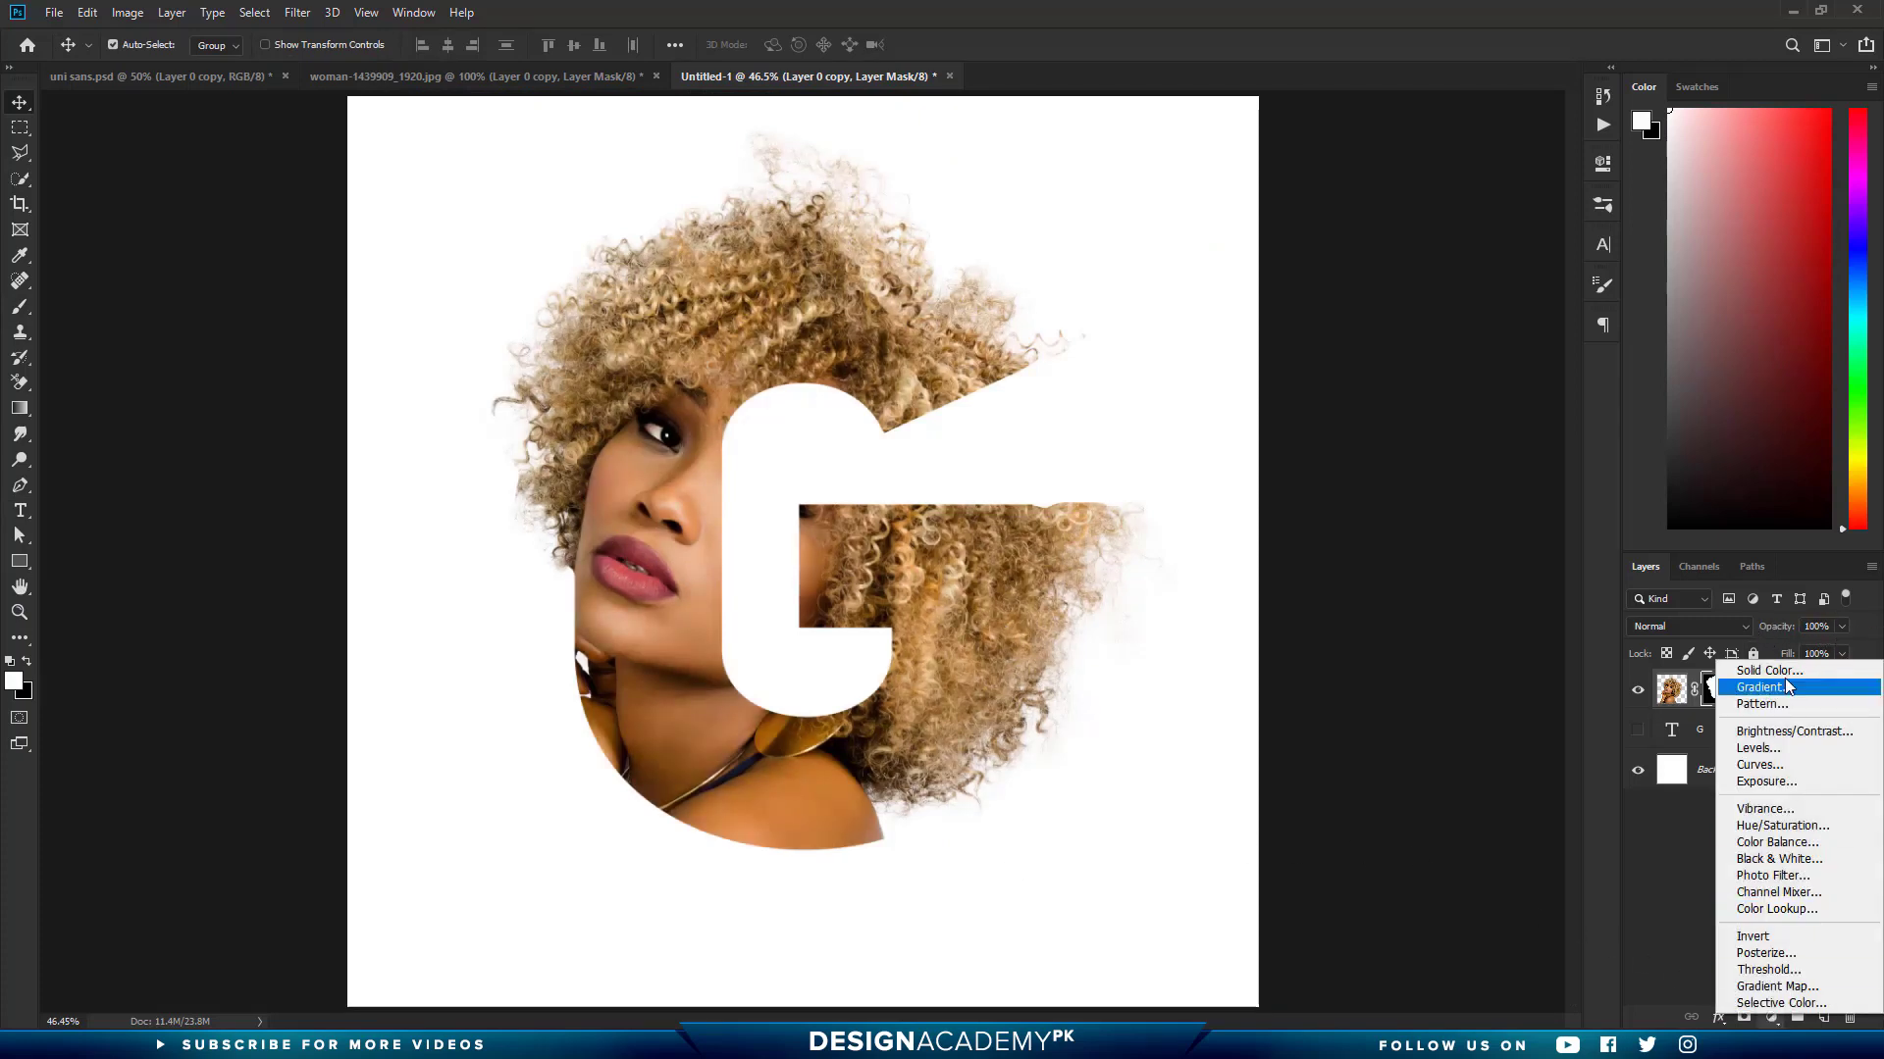
{"action": "left_click", "coordinate": [1751, 665]}
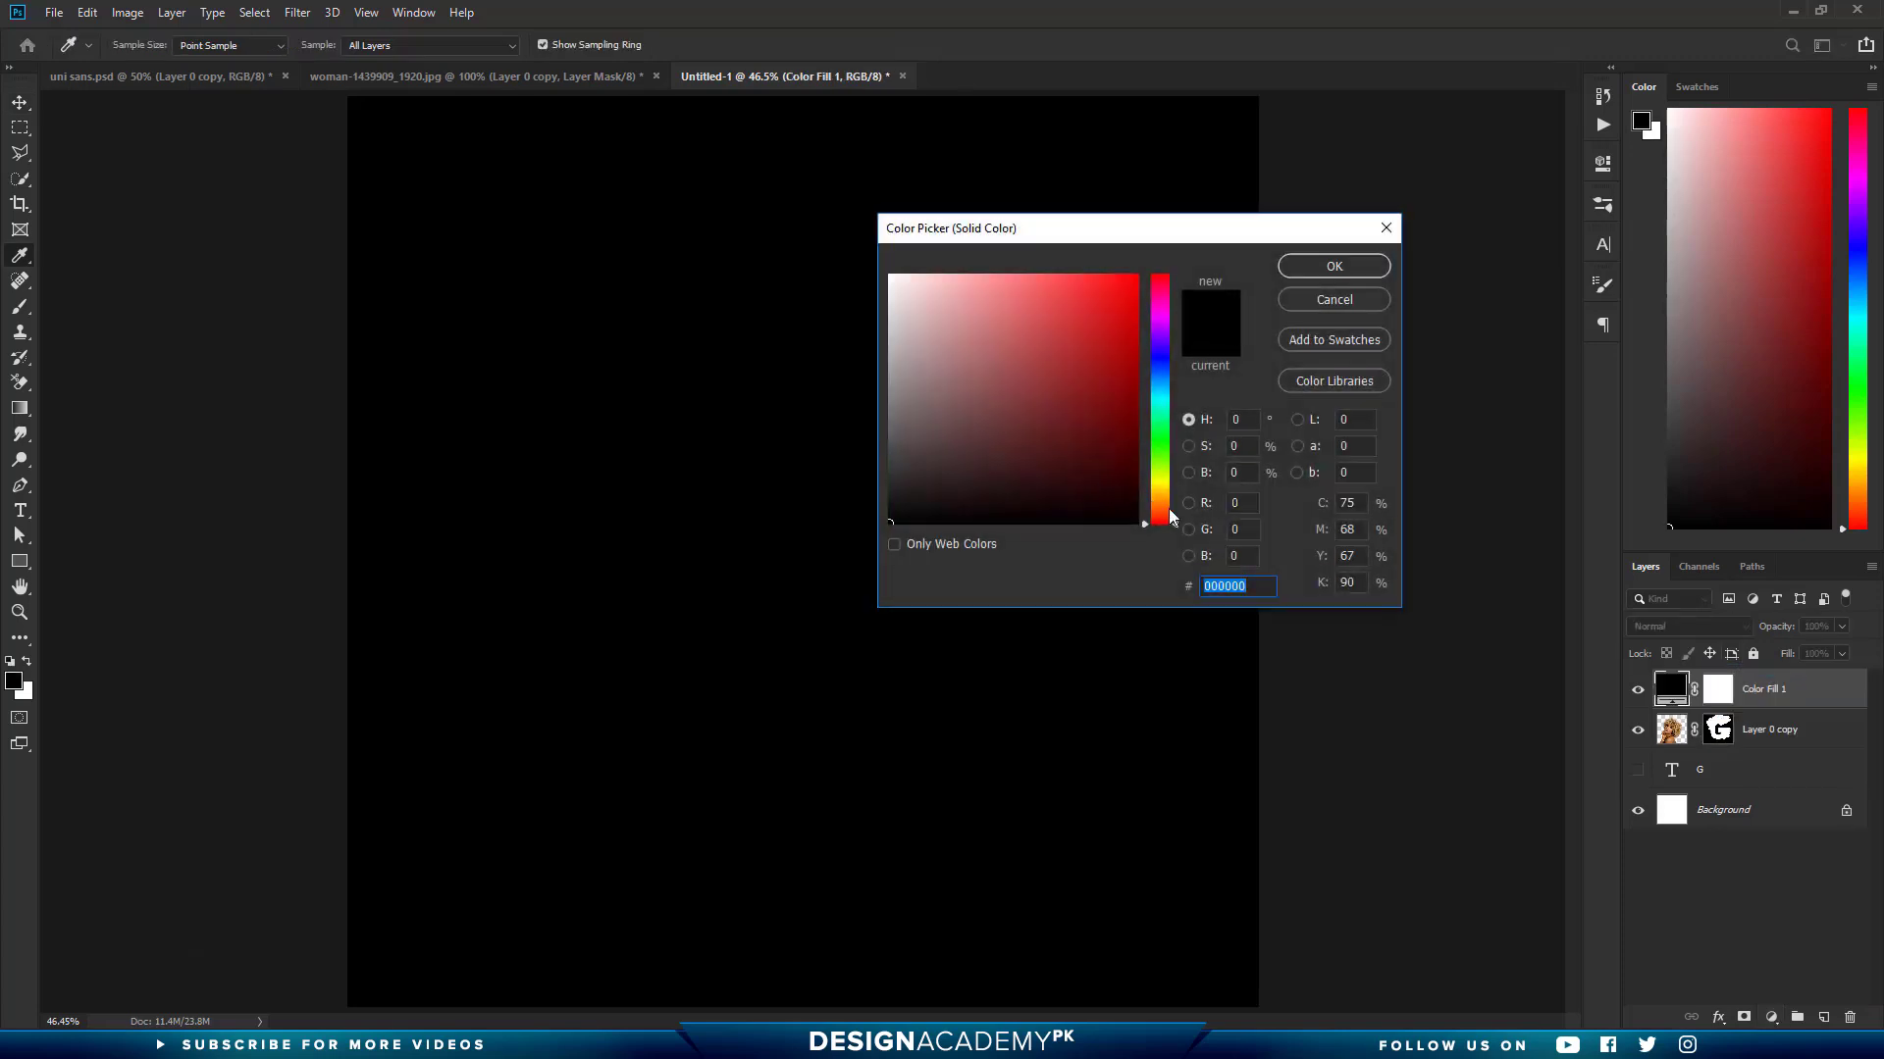
{"action": "left_click_drag", "start_coordinate": [1167, 497], "coordinate": [1168, 496]}
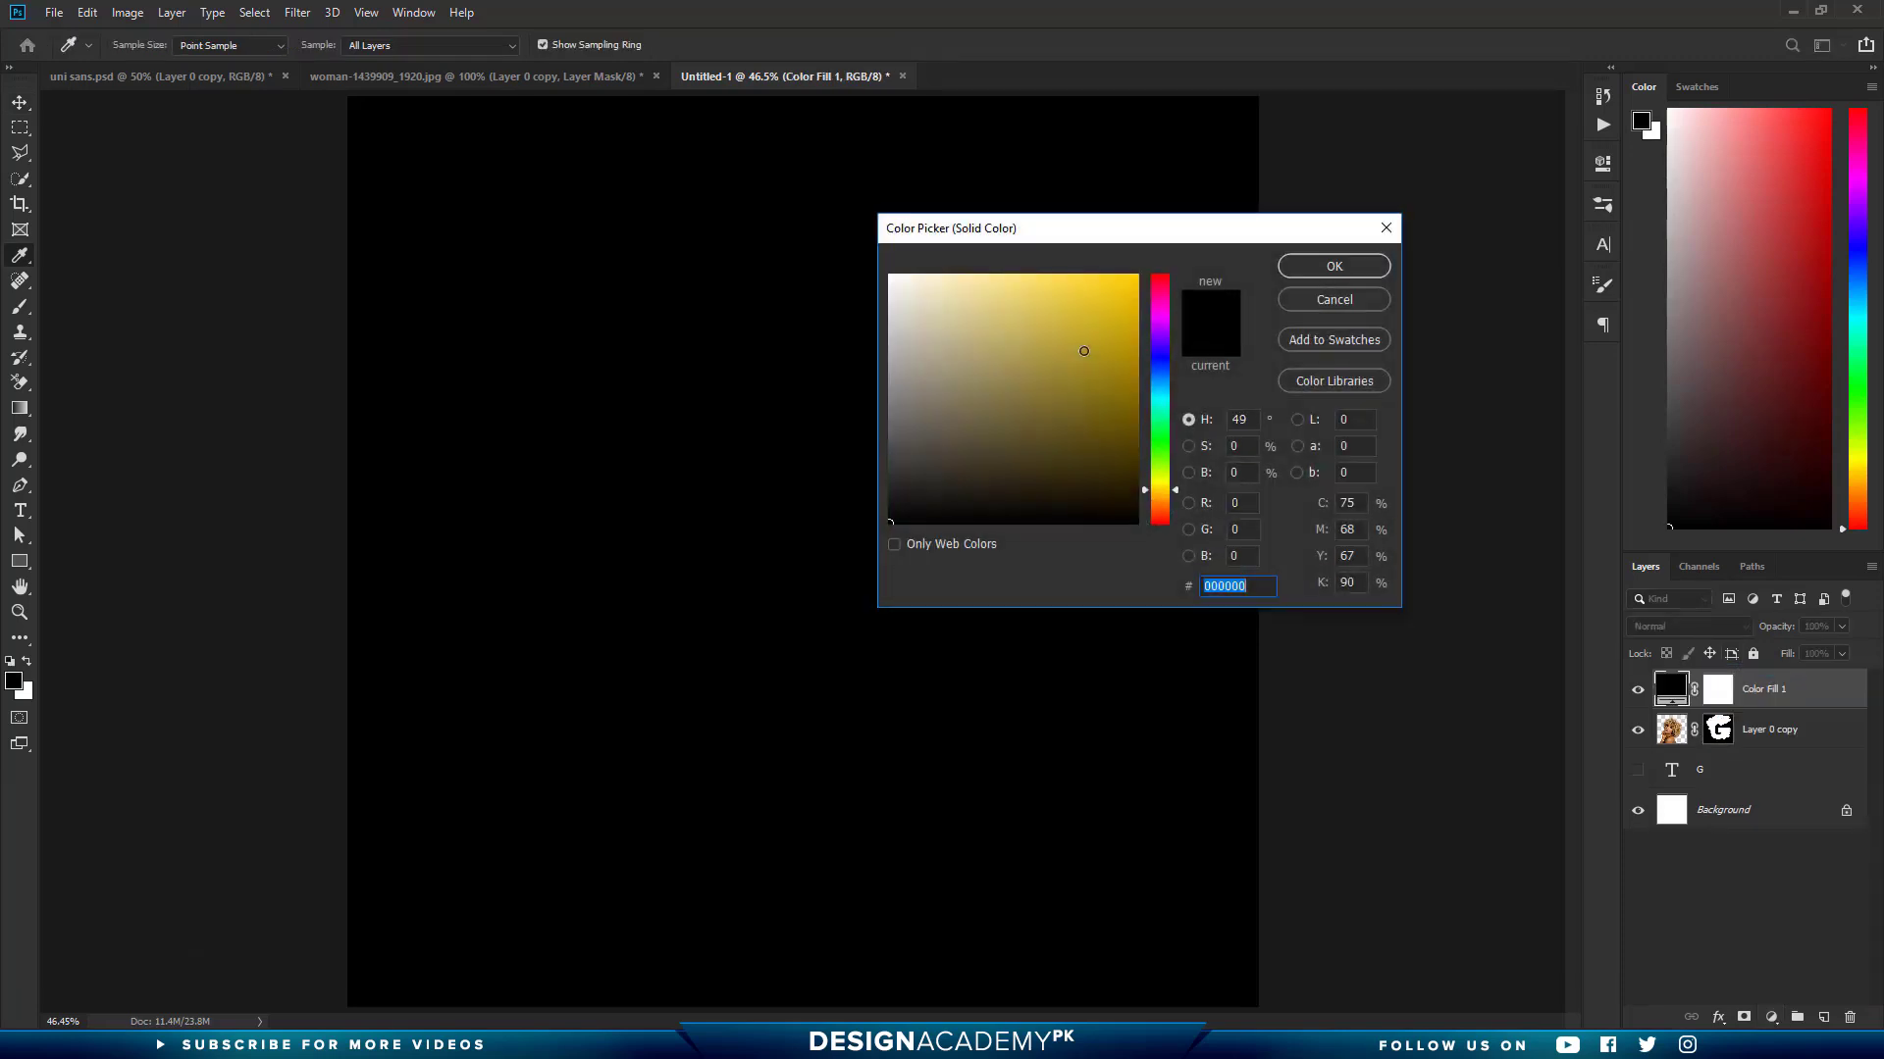
{"action": "left_click_drag", "start_coordinate": [1084, 351], "coordinate": [1154, 277]}
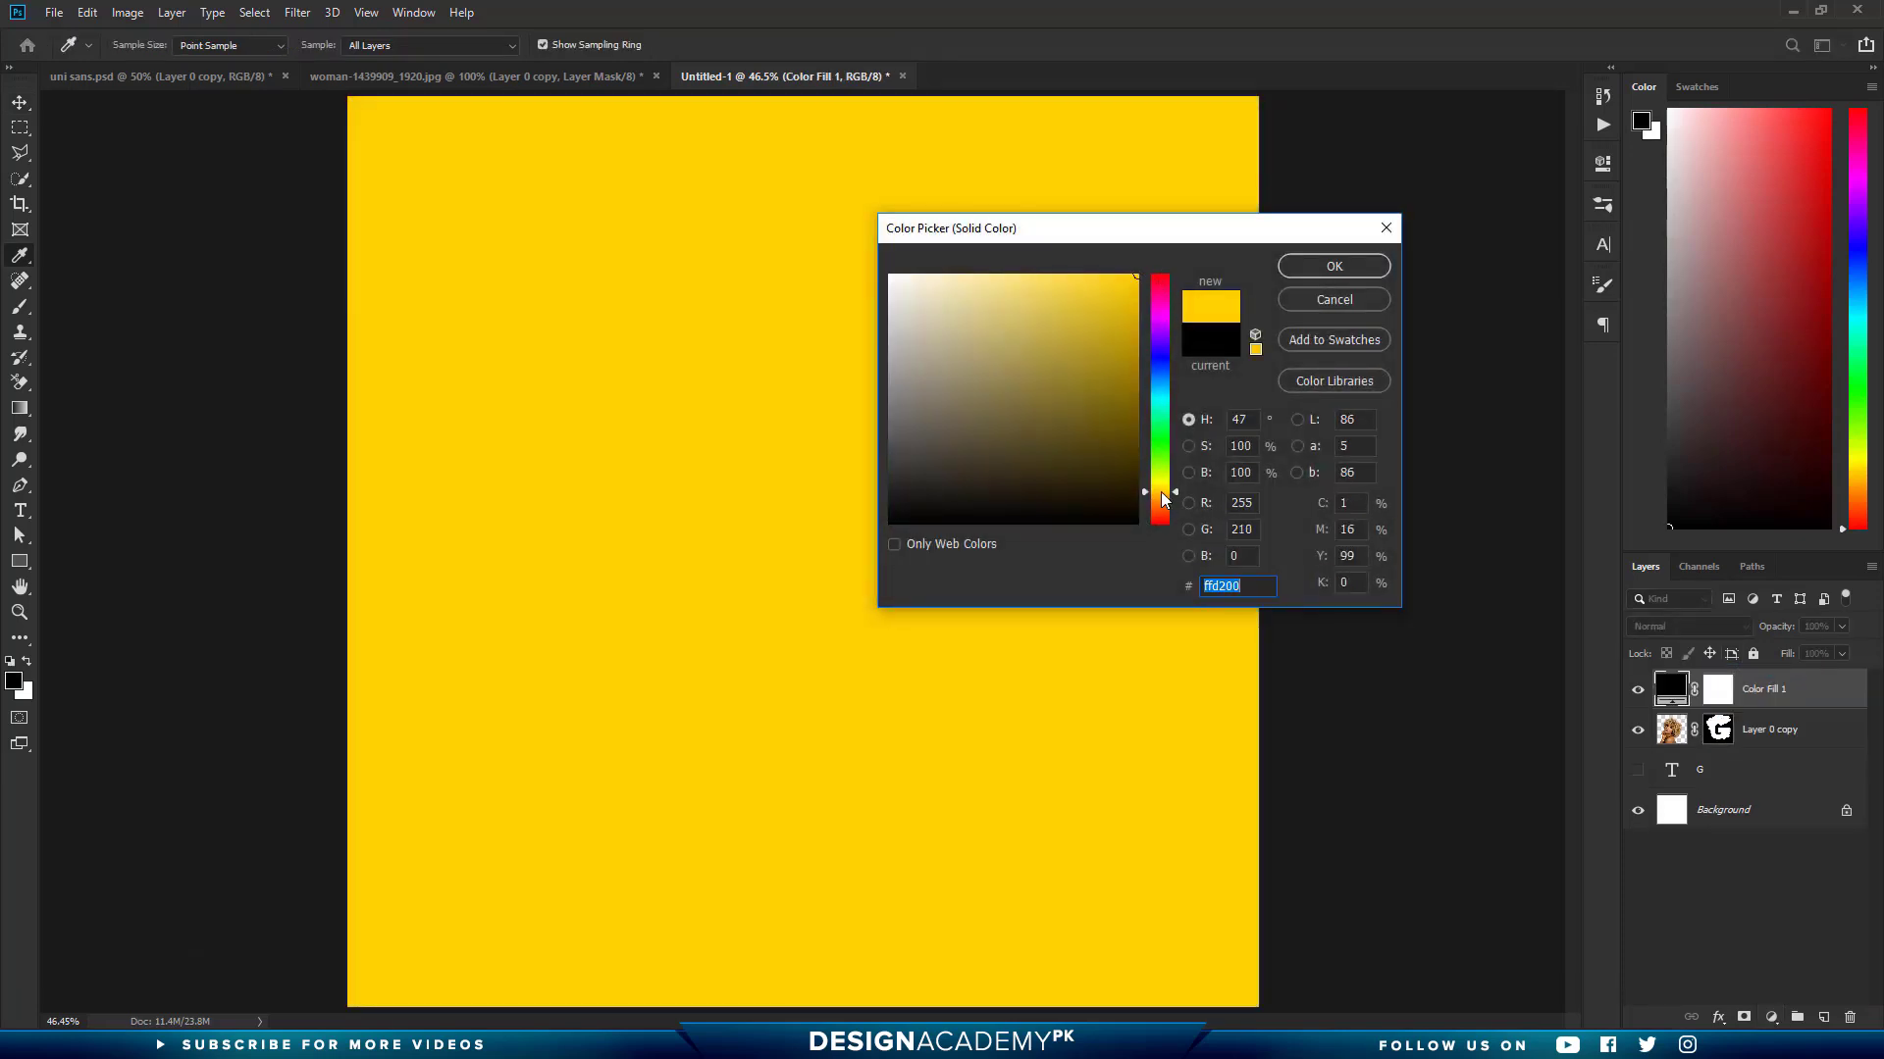
{"action": "left_click_drag", "start_coordinate": [1161, 493], "coordinate": [1154, 499]}
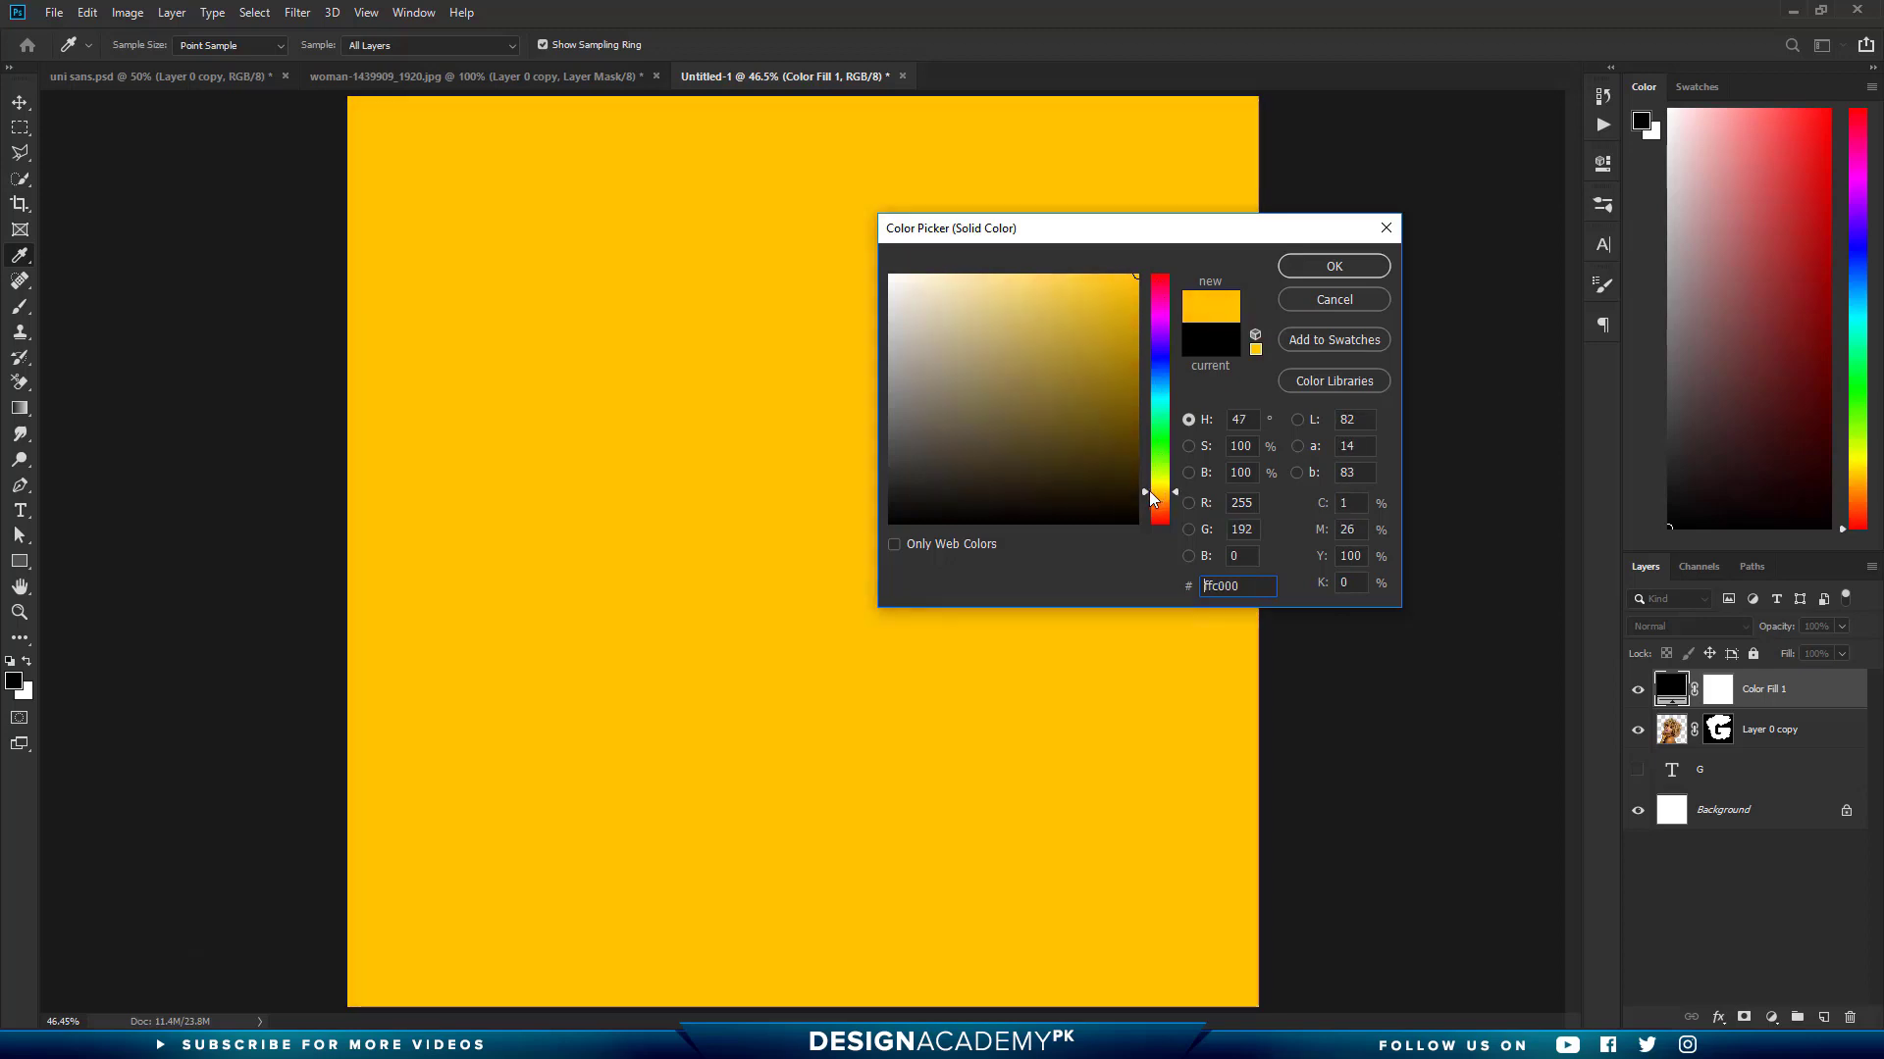
{"action": "left_click", "coordinate": [1330, 266]}
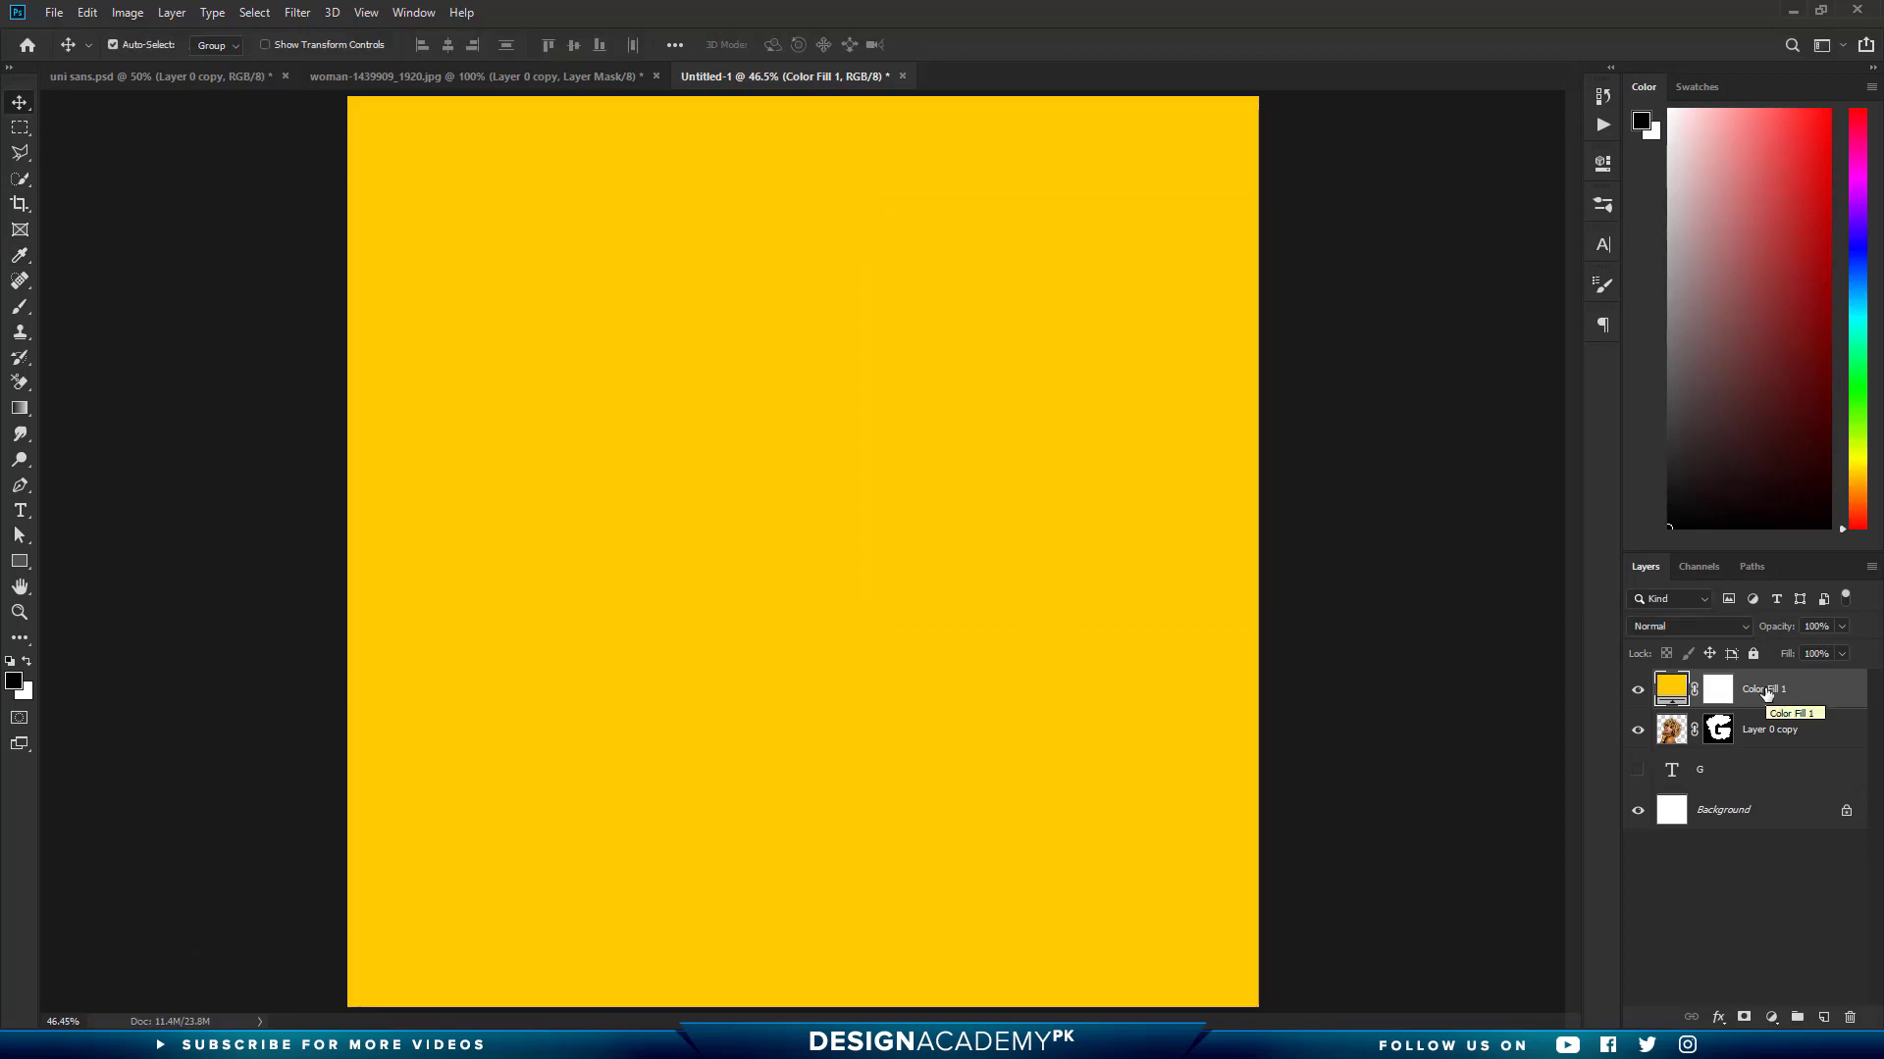
{"action": "left_click_drag", "start_coordinate": [1758, 695], "coordinate": [1758, 738]}
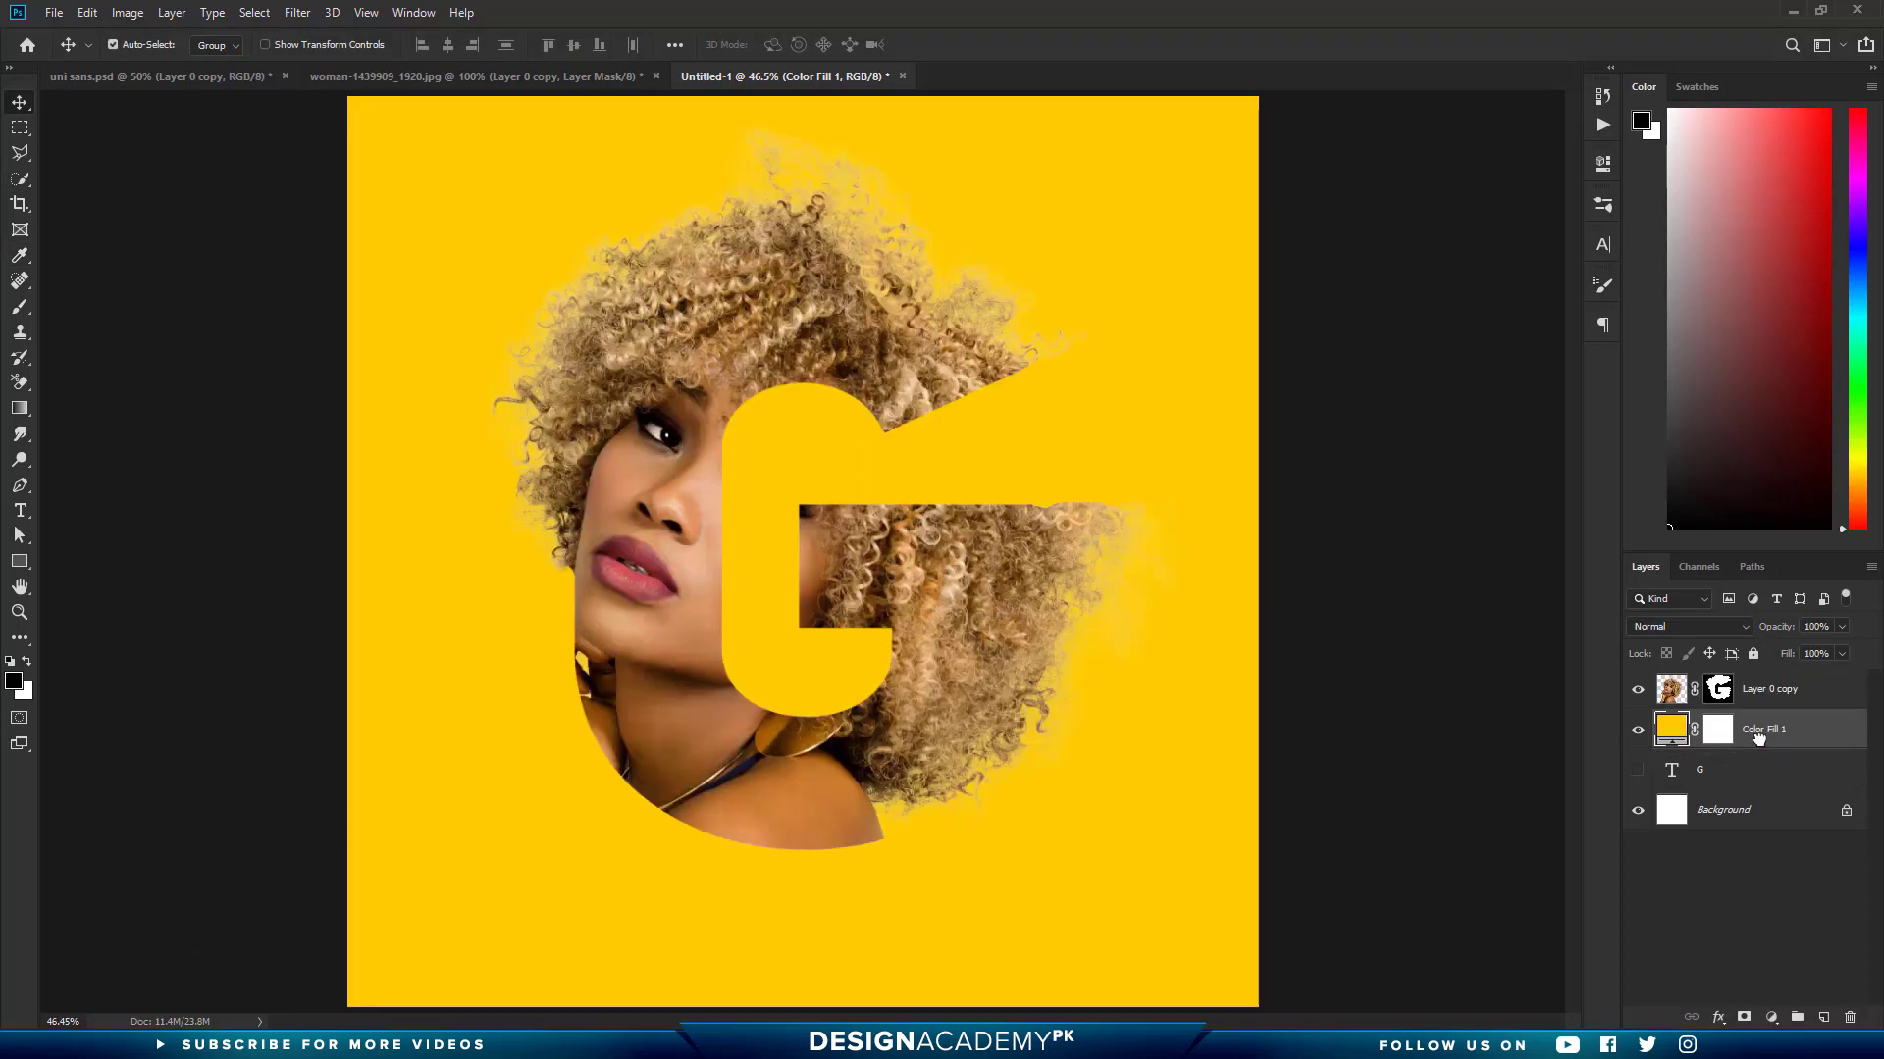
Add a Gradient Map adjustment above the woman layer and clip it to that layer
{"action": "left_click", "coordinate": [1056, 618]}
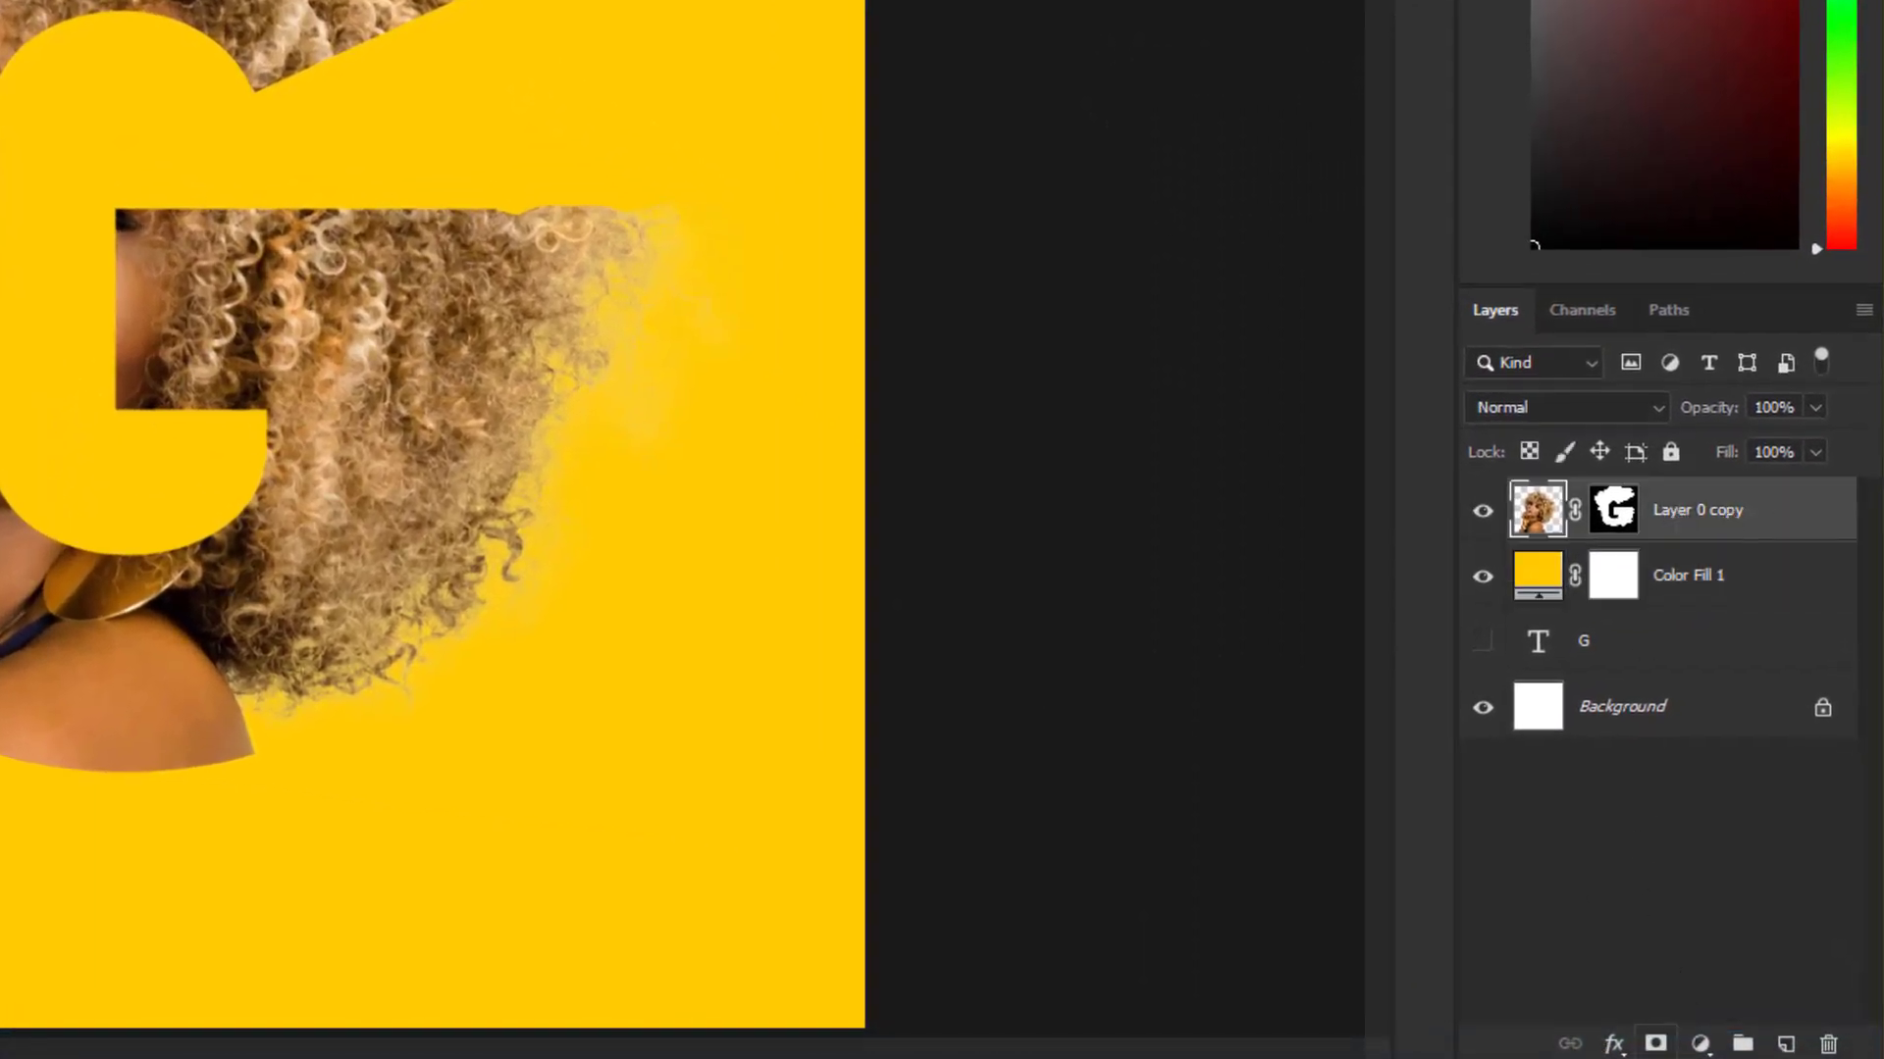
{"action": "left_click", "coordinate": [1700, 1044]}
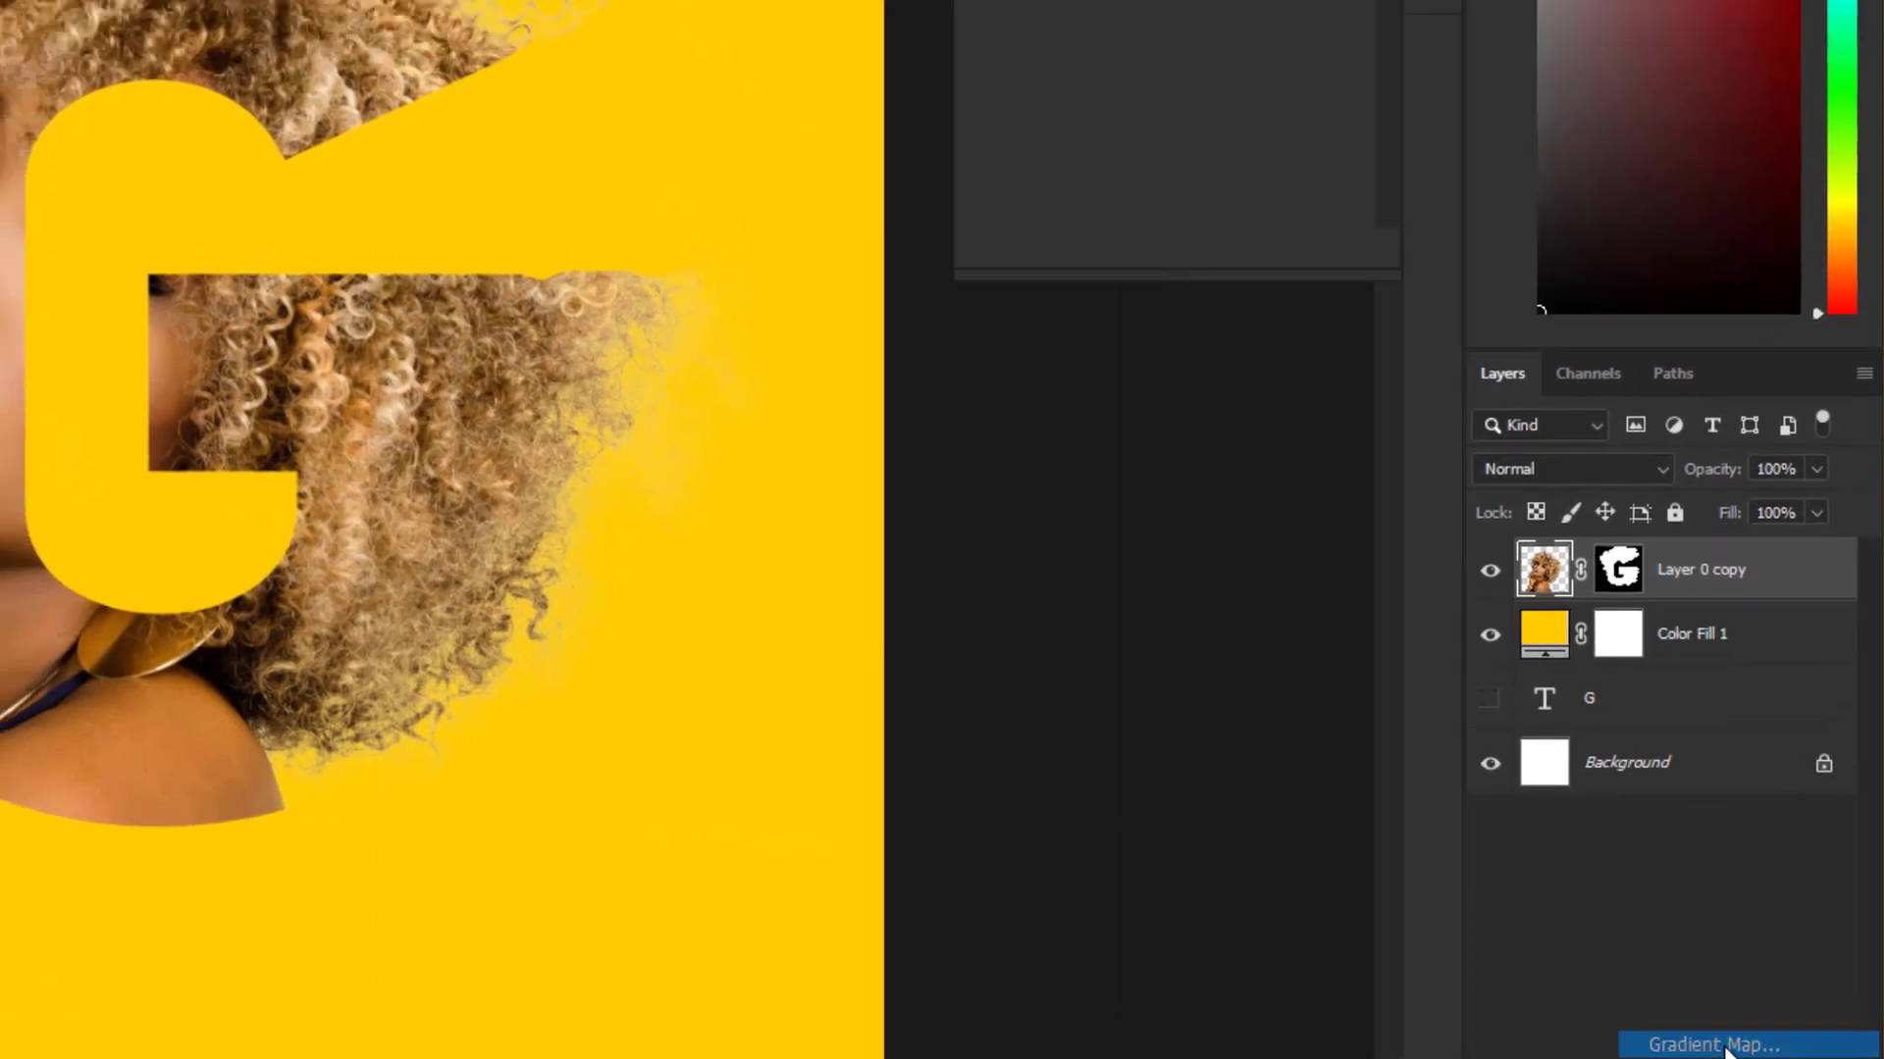
{"action": "left_click", "coordinate": [1727, 1046]}
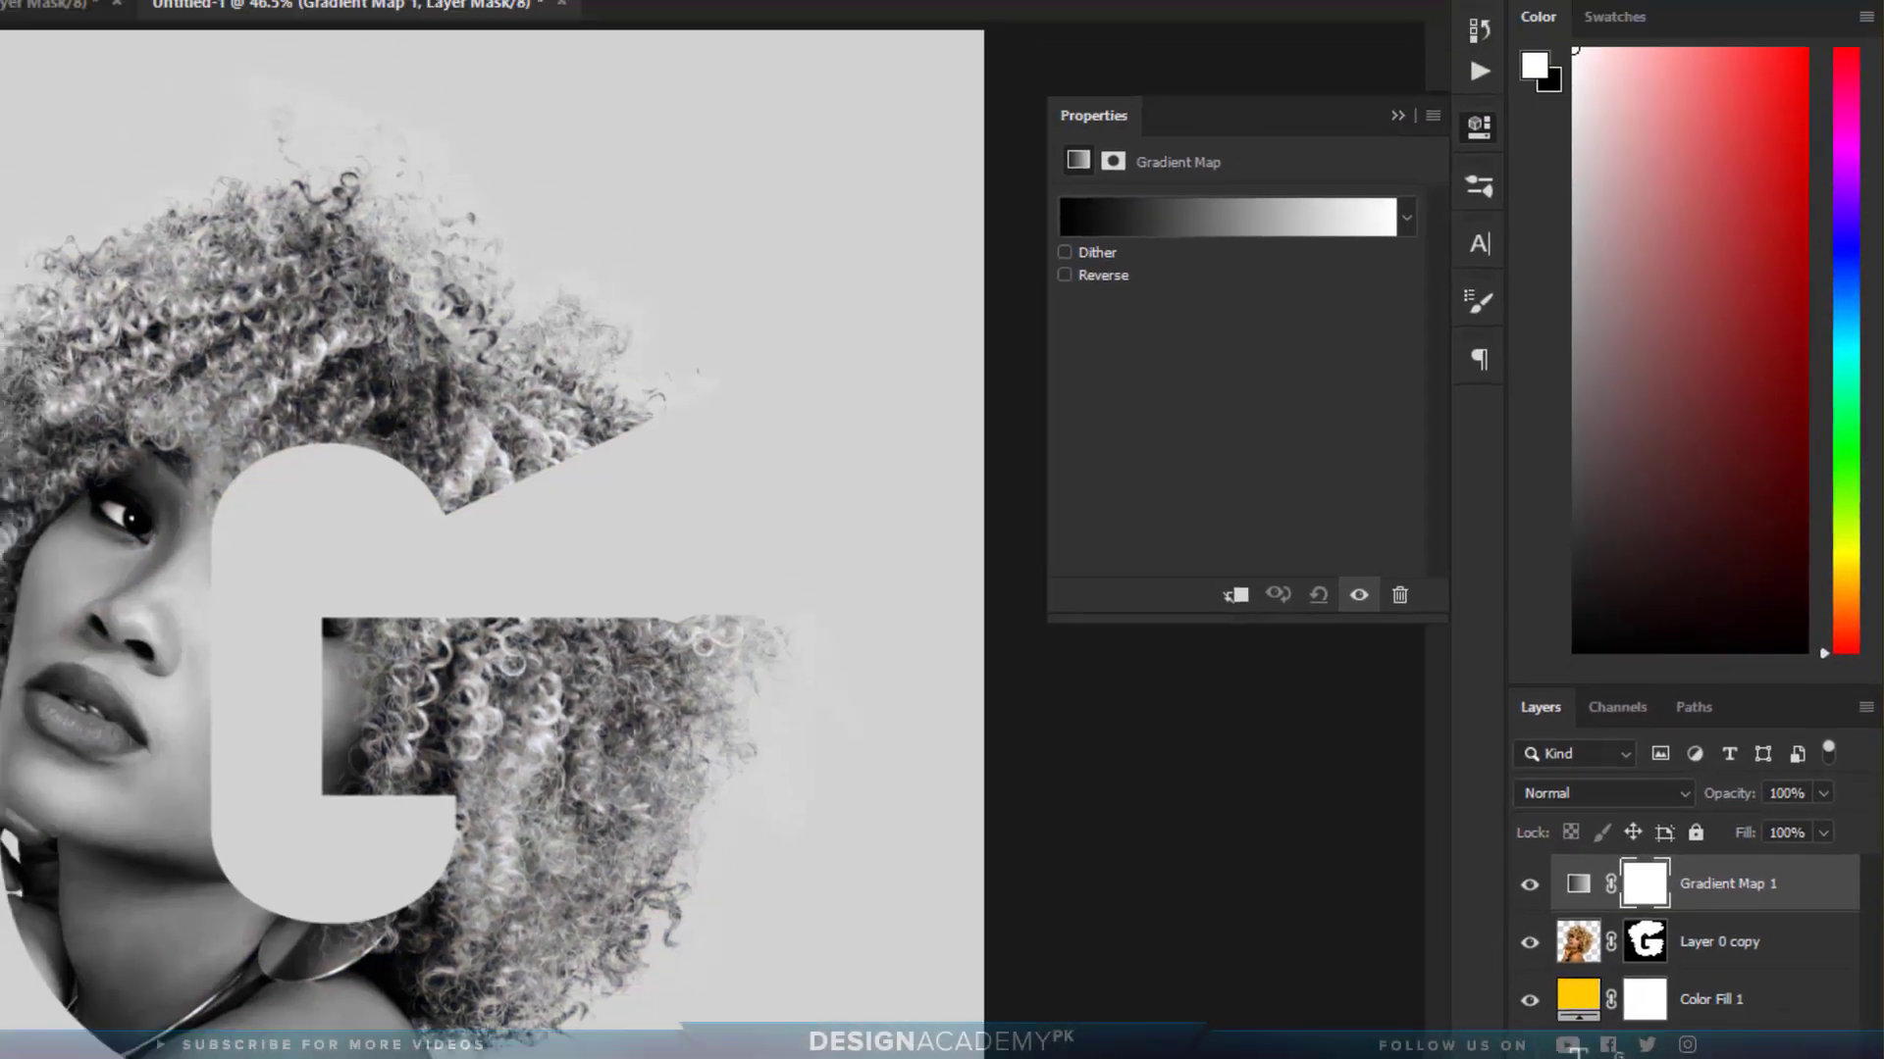
{"action": "left_click", "coordinate": [1246, 648]}
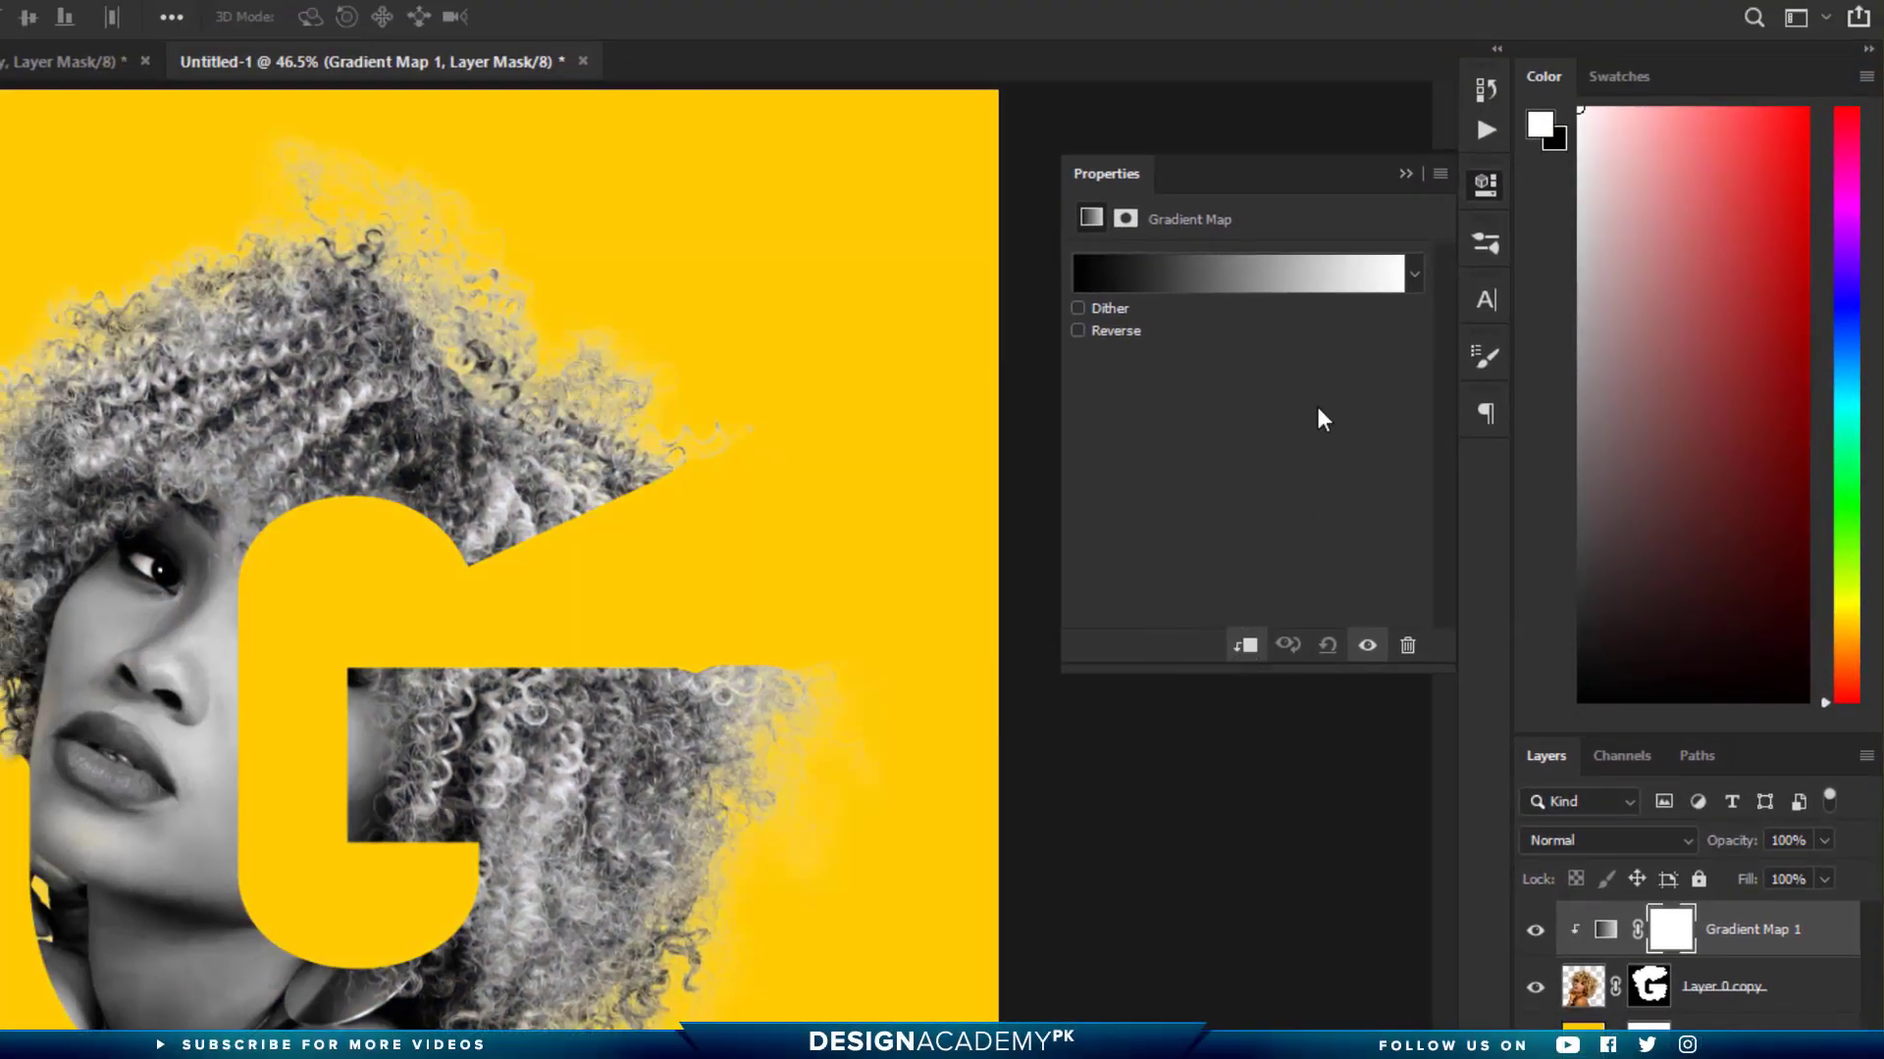
Apply the Violet, Orange preset to the gradient map
{"action": "left_click", "coordinate": [1411, 265]}
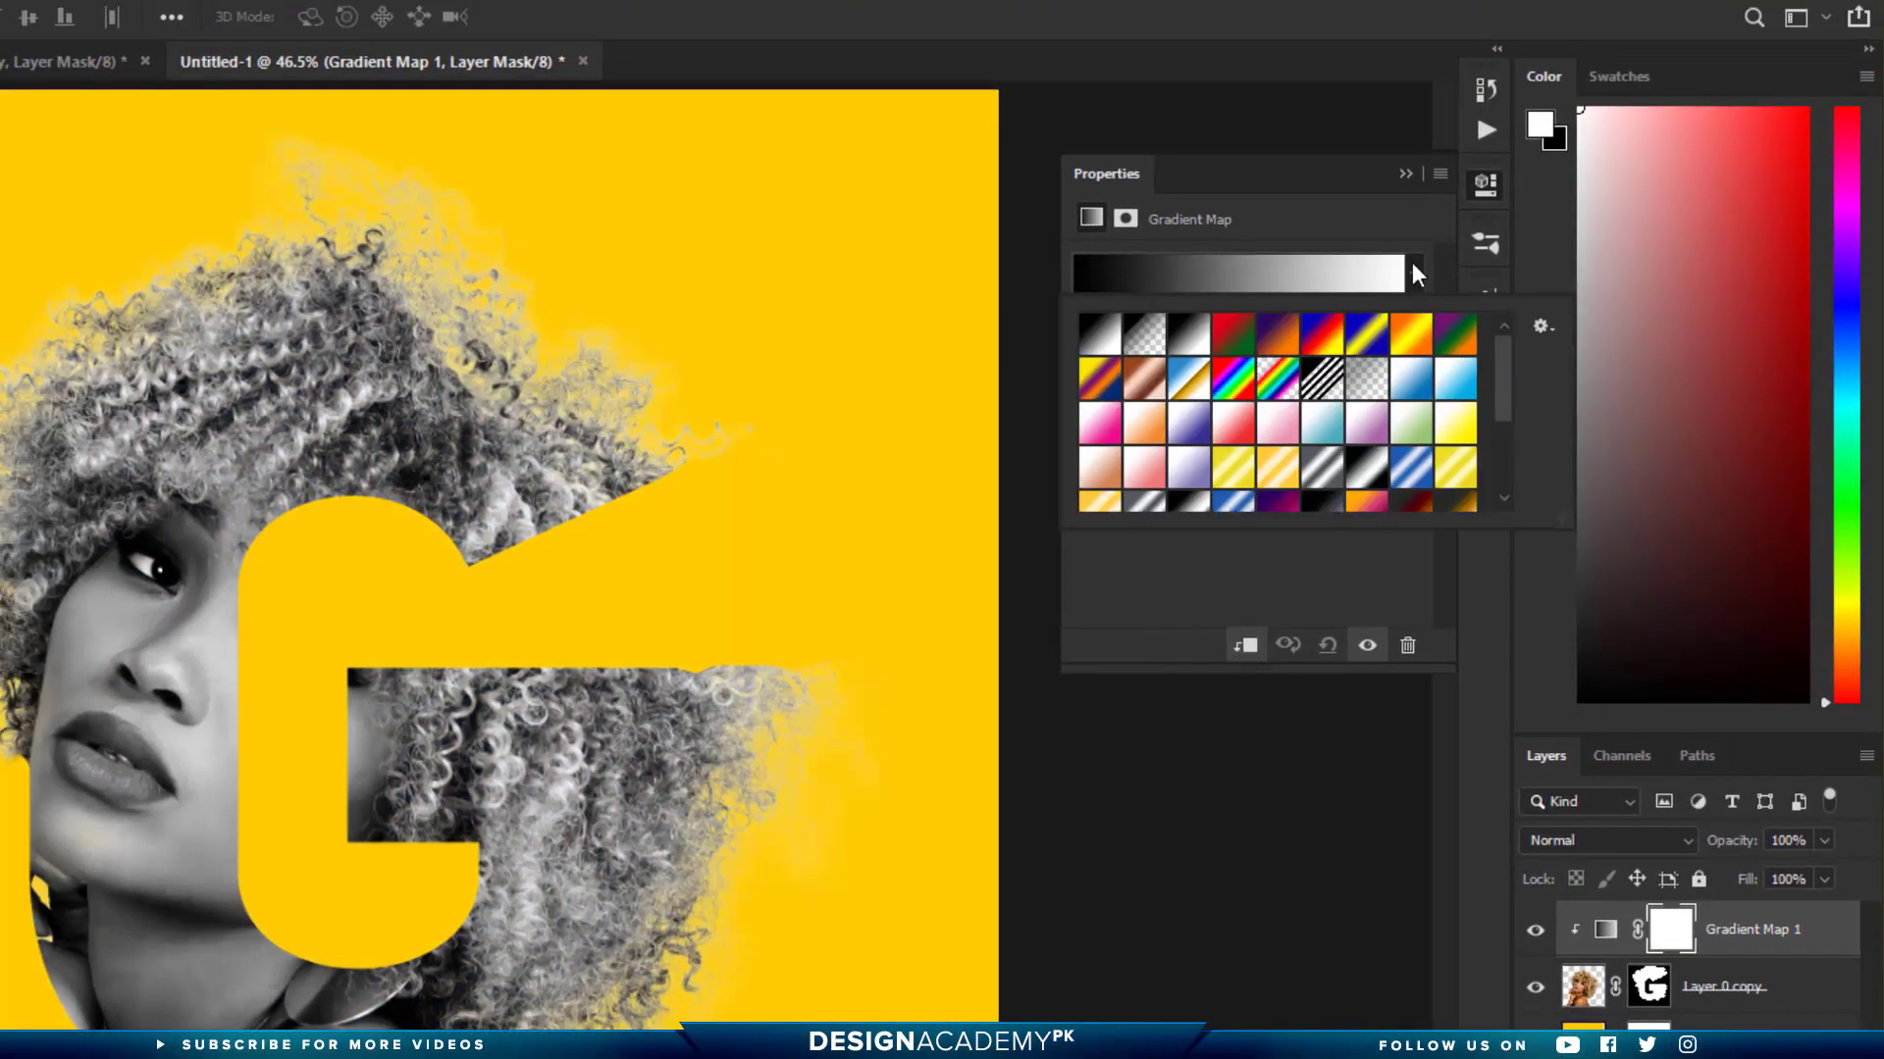
{"action": "left_click", "coordinate": [1265, 337]}
{"action": "key", "text": "Return"}
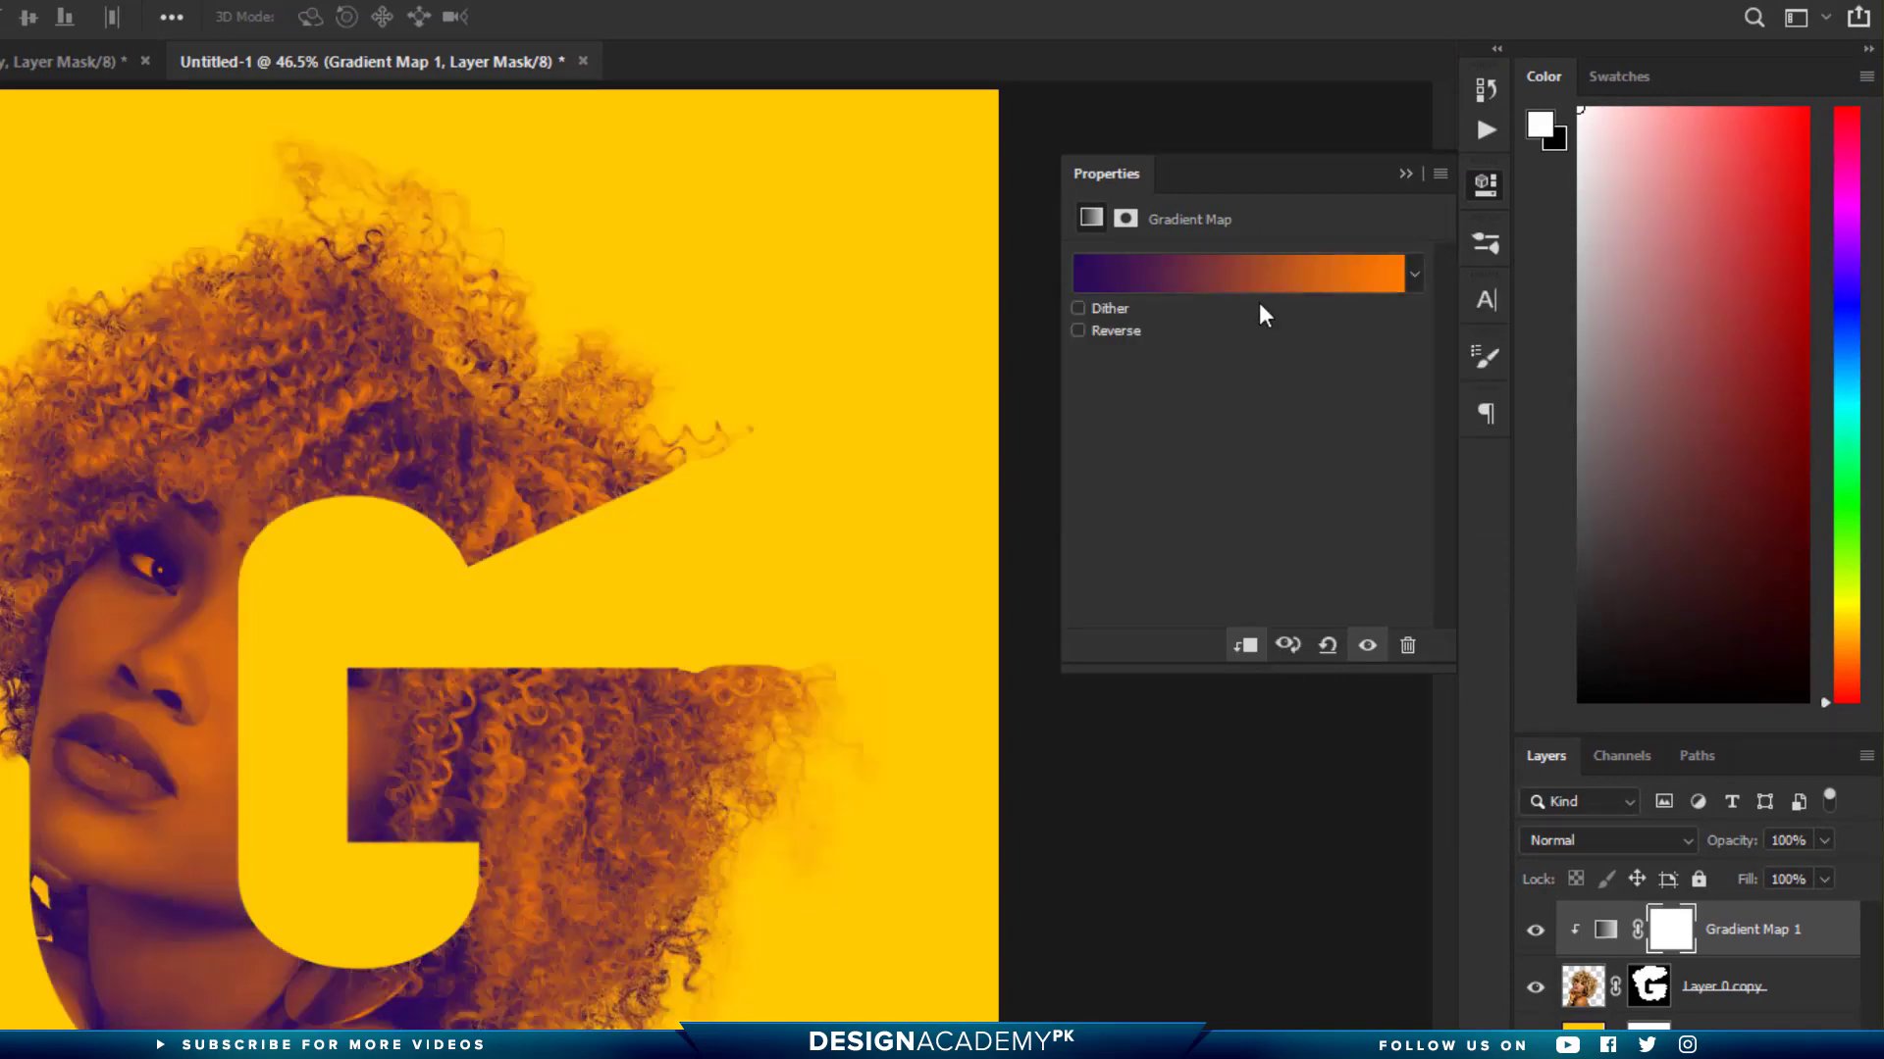
Change the gradient map's dark color stop to a deep violet, #13012f
{"action": "left_click", "coordinate": [1241, 283]}
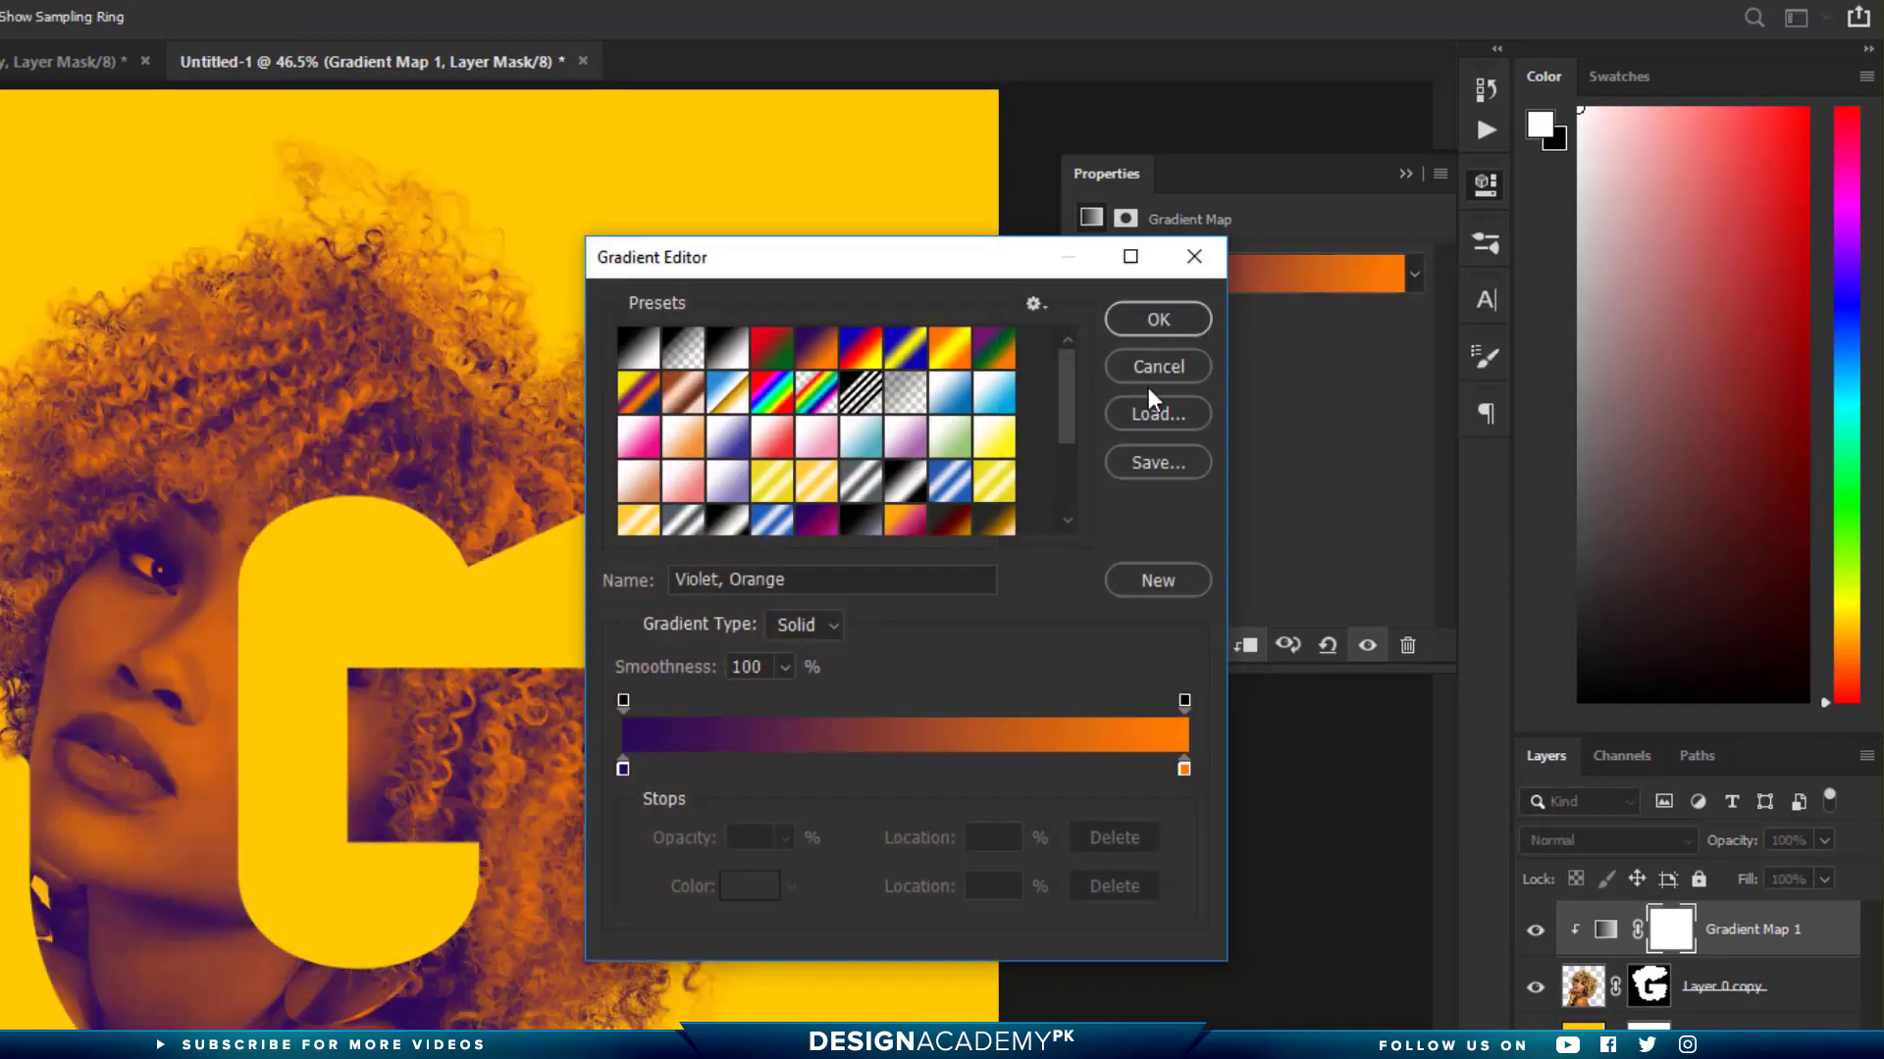
{"action": "double_click", "coordinate": [622, 768]}
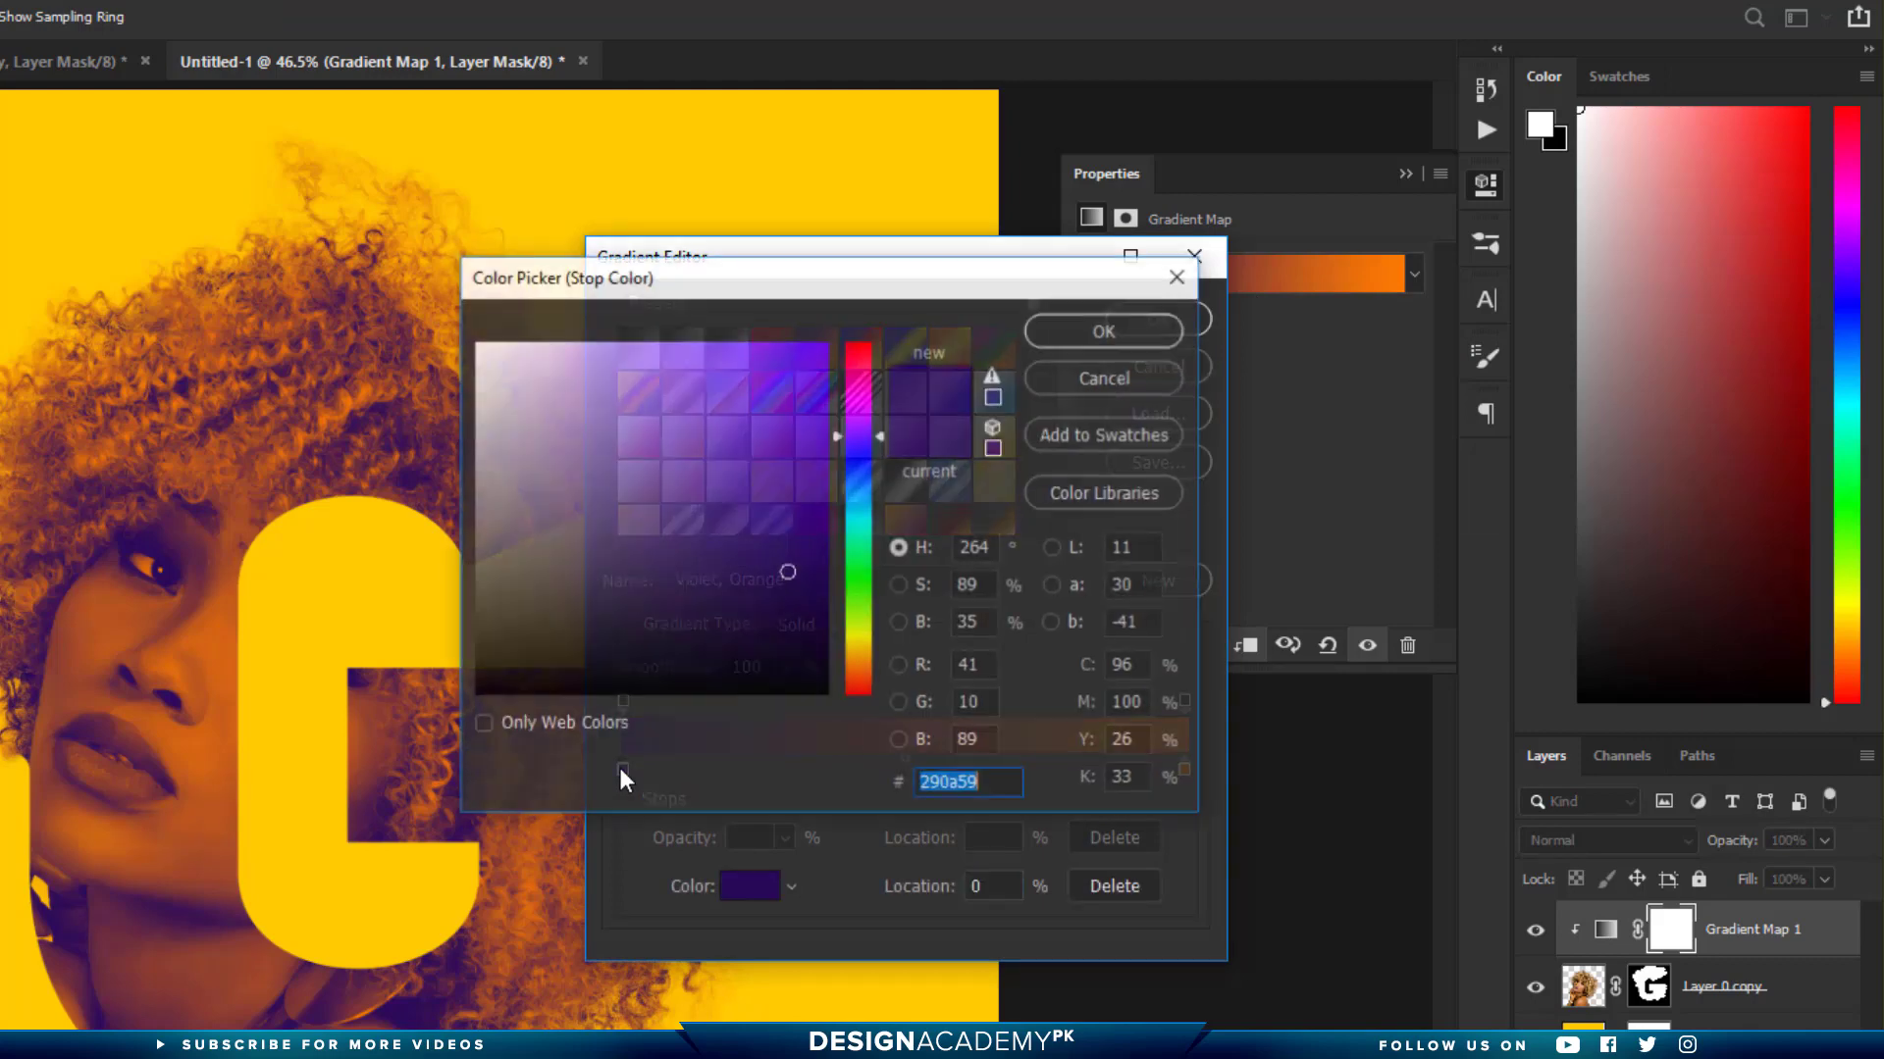
{"action": "left_click_drag", "start_coordinate": [783, 574], "coordinate": [824, 631]}
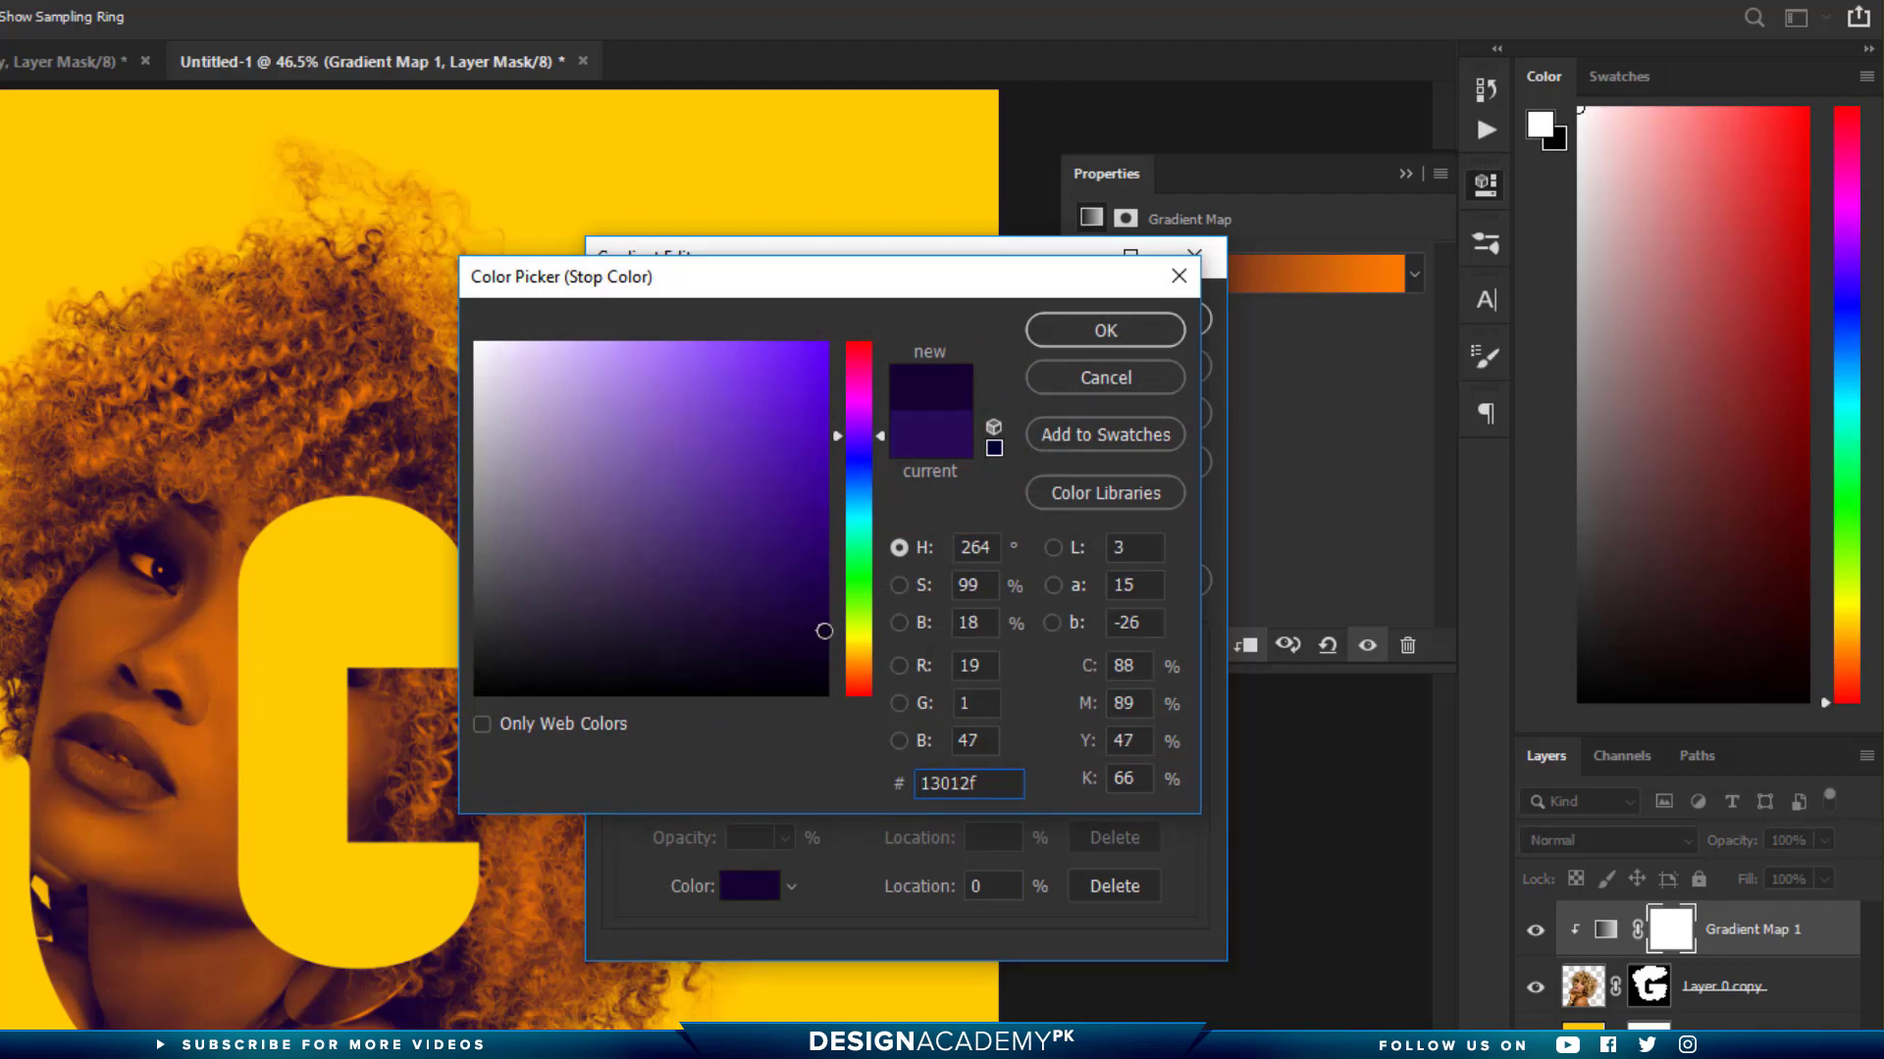
{"action": "left_click", "coordinate": [1091, 334]}
Change the gradient map's orange color stop to pinkish red #ff004e and apply the edited gradient
{"action": "left_click", "coordinate": [1184, 769]}
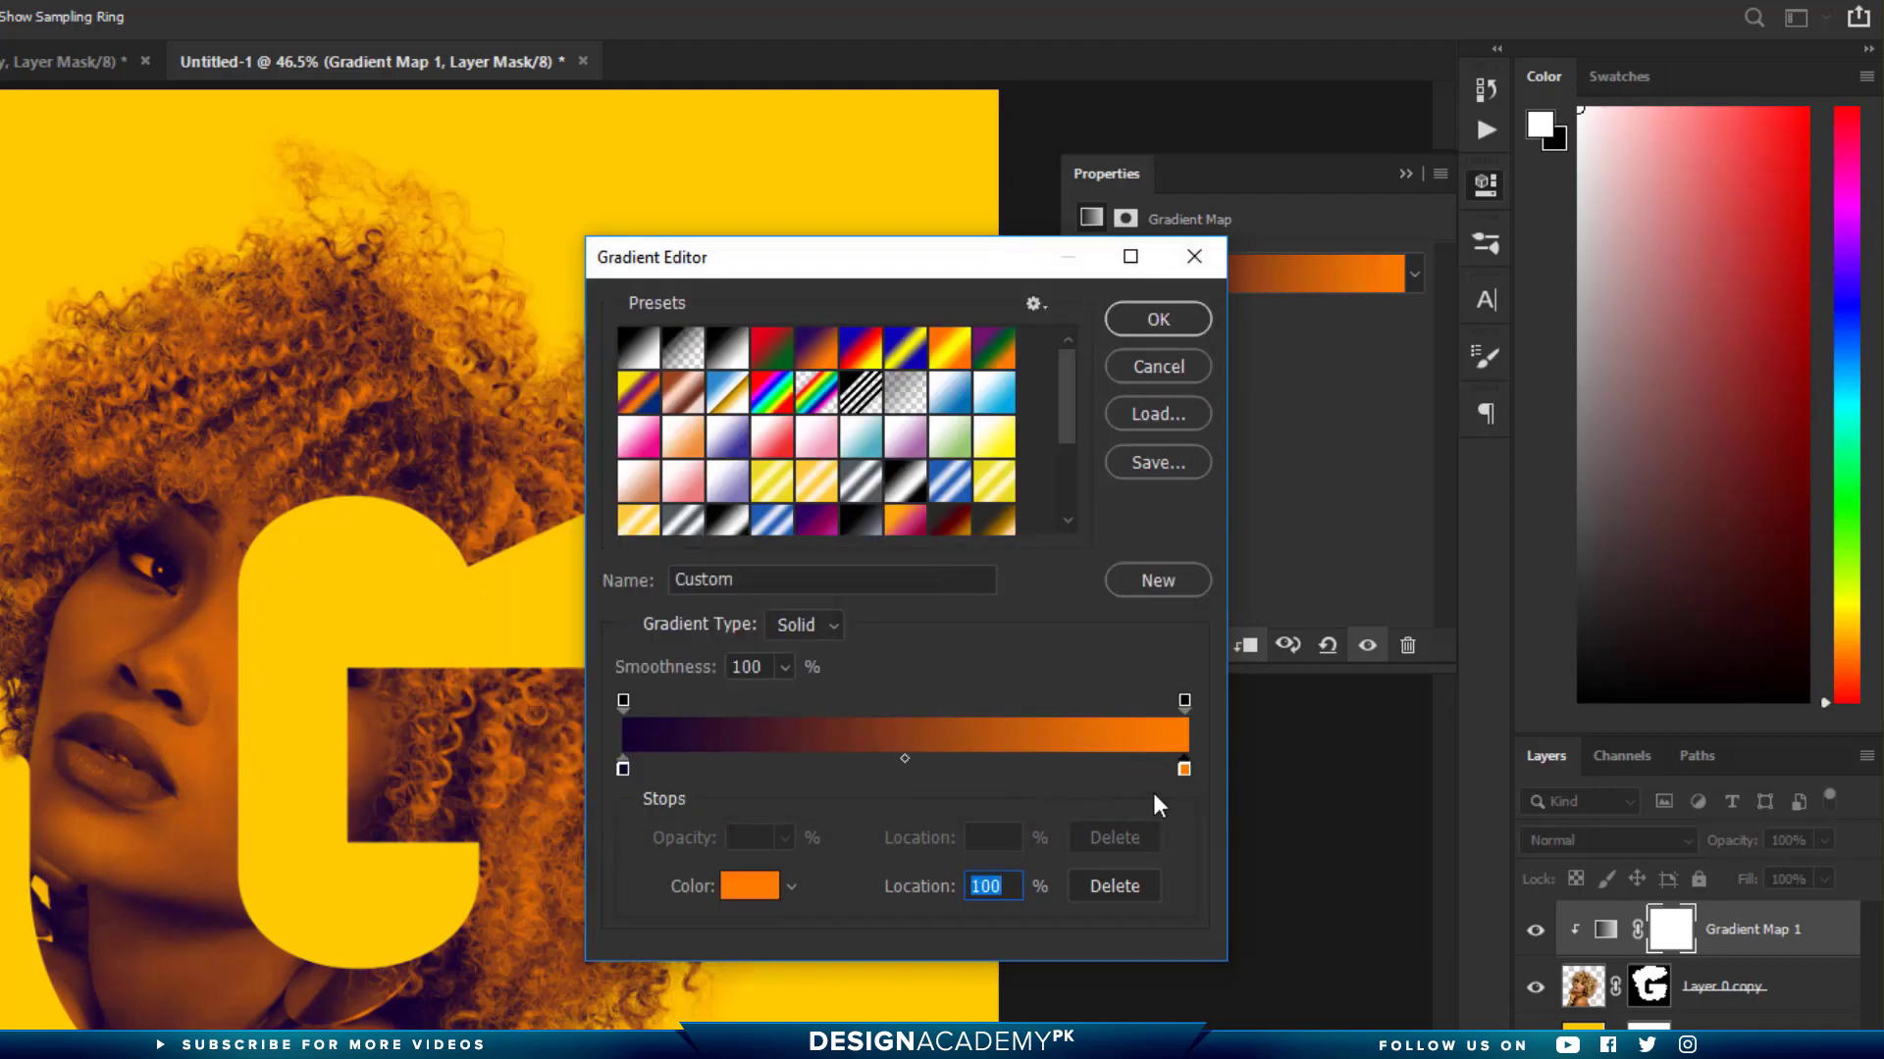
{"action": "double_click", "coordinate": [1185, 770]}
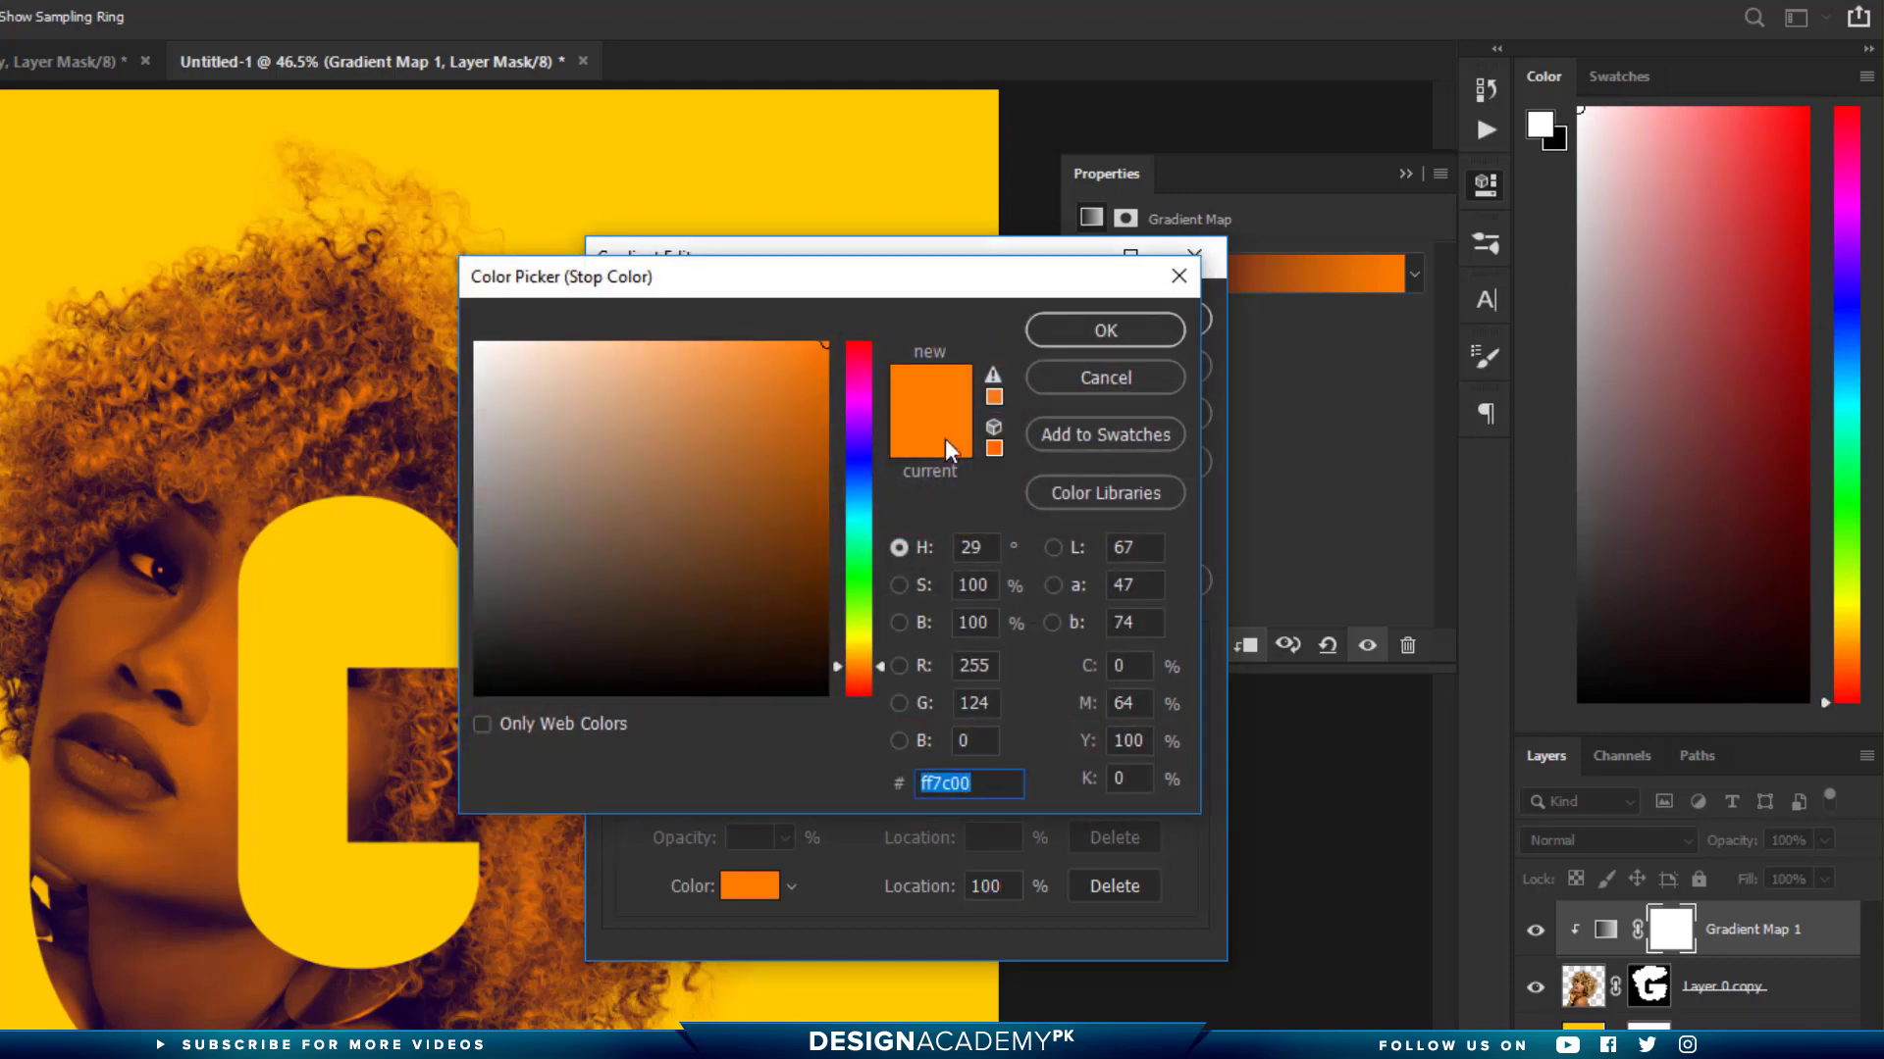
{"action": "left_click_drag", "start_coordinate": [864, 404], "coordinate": [850, 360]}
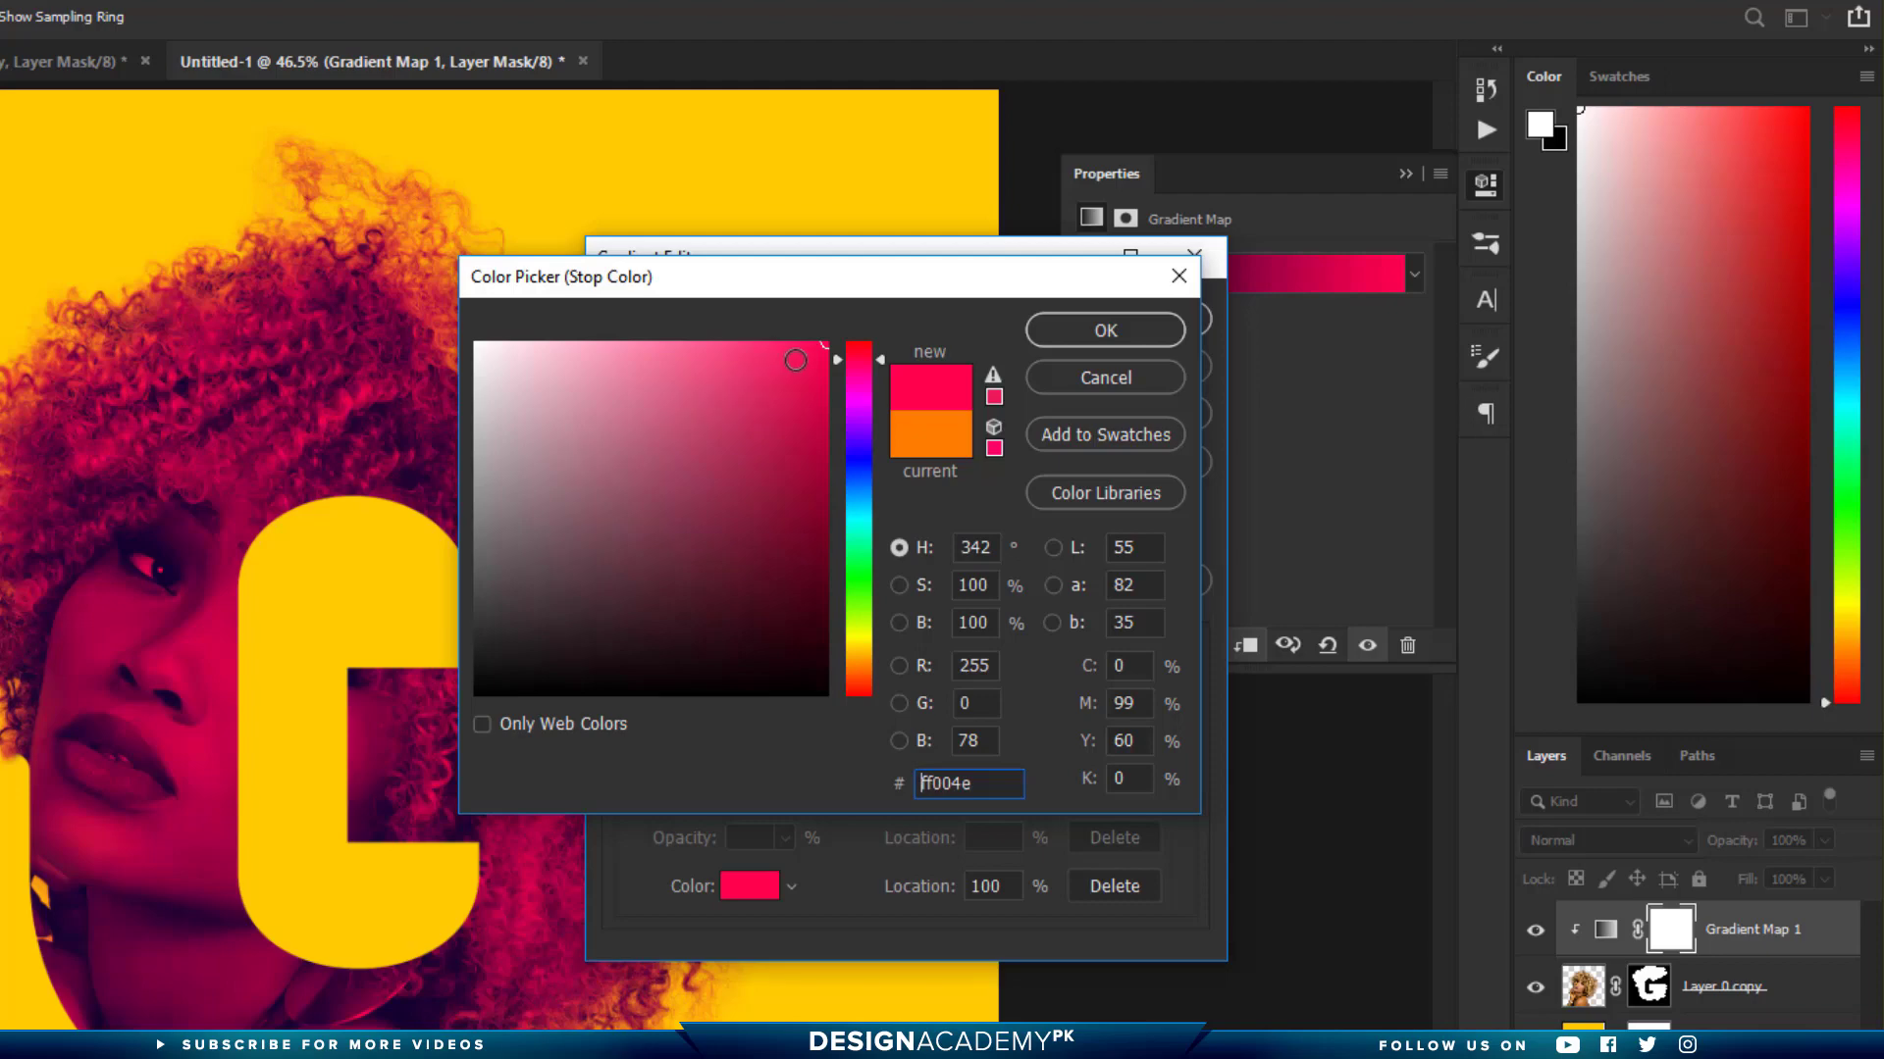
{"action": "left_click", "coordinate": [1108, 331]}
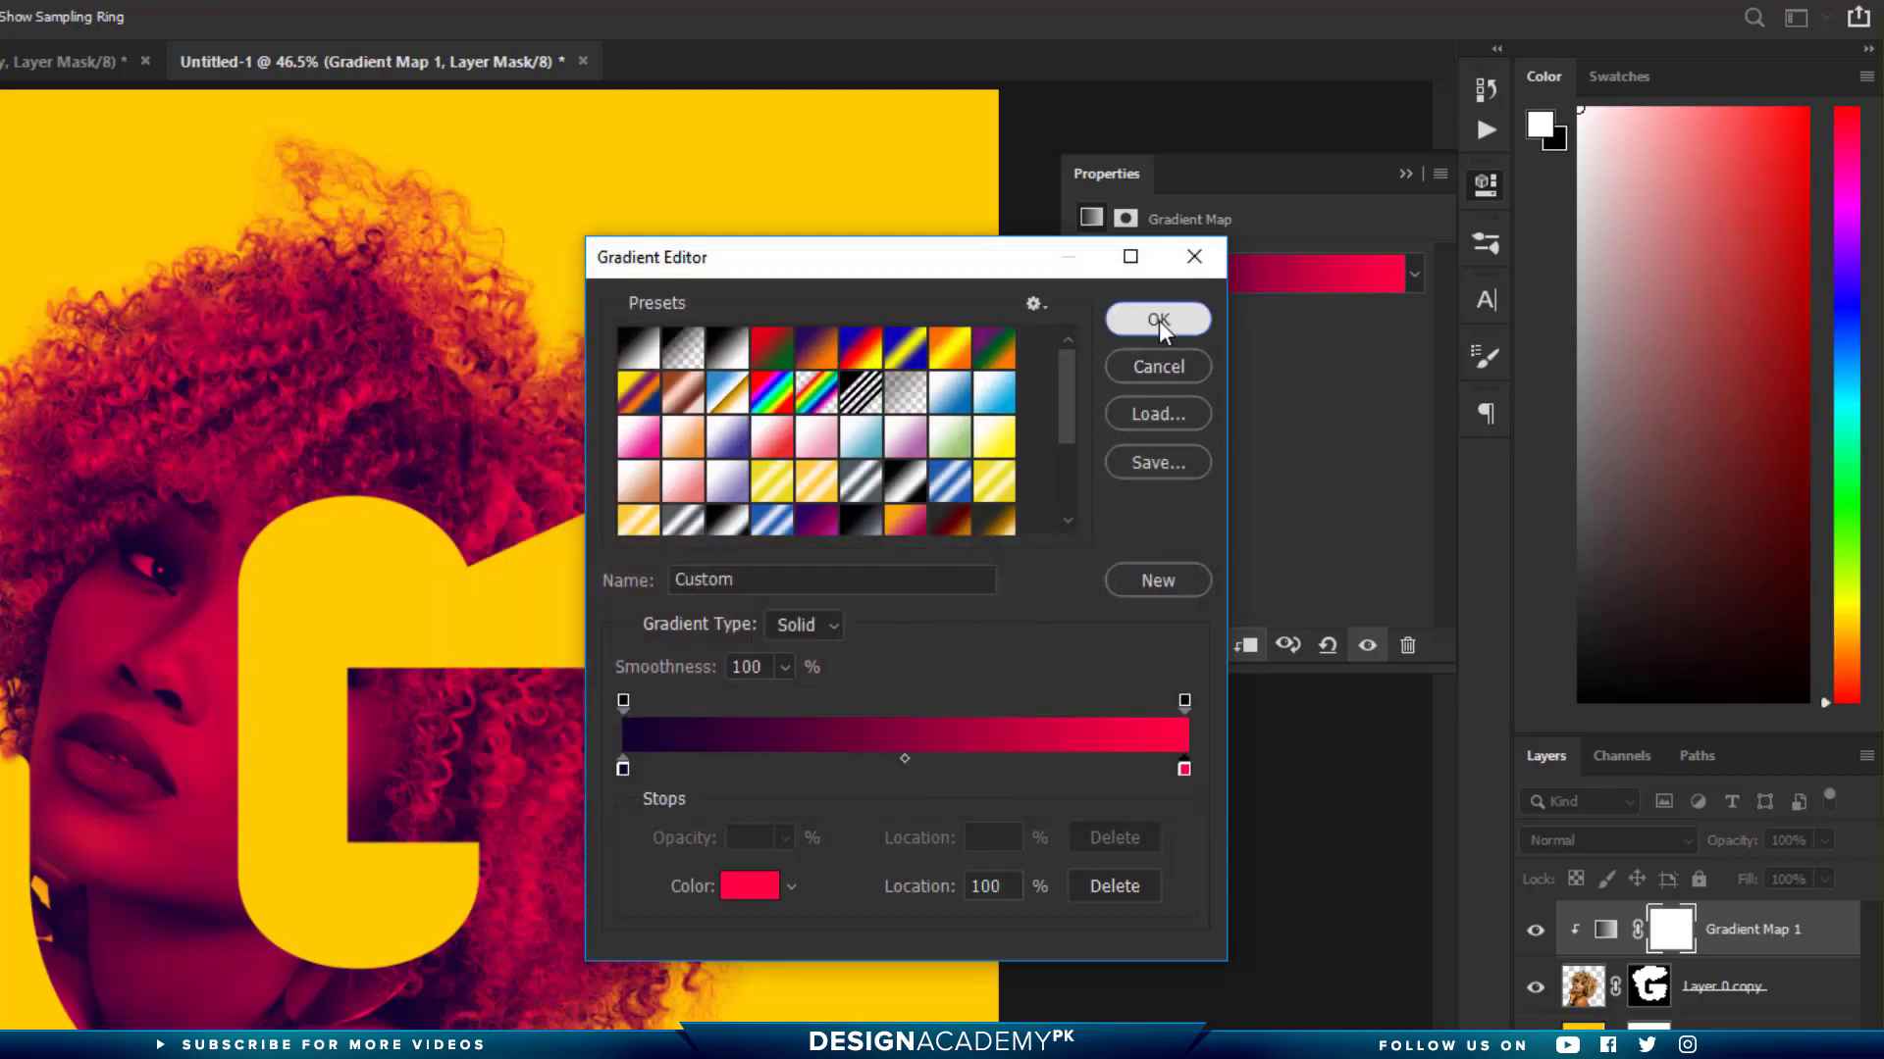
{"action": "left_click", "coordinate": [1158, 321]}
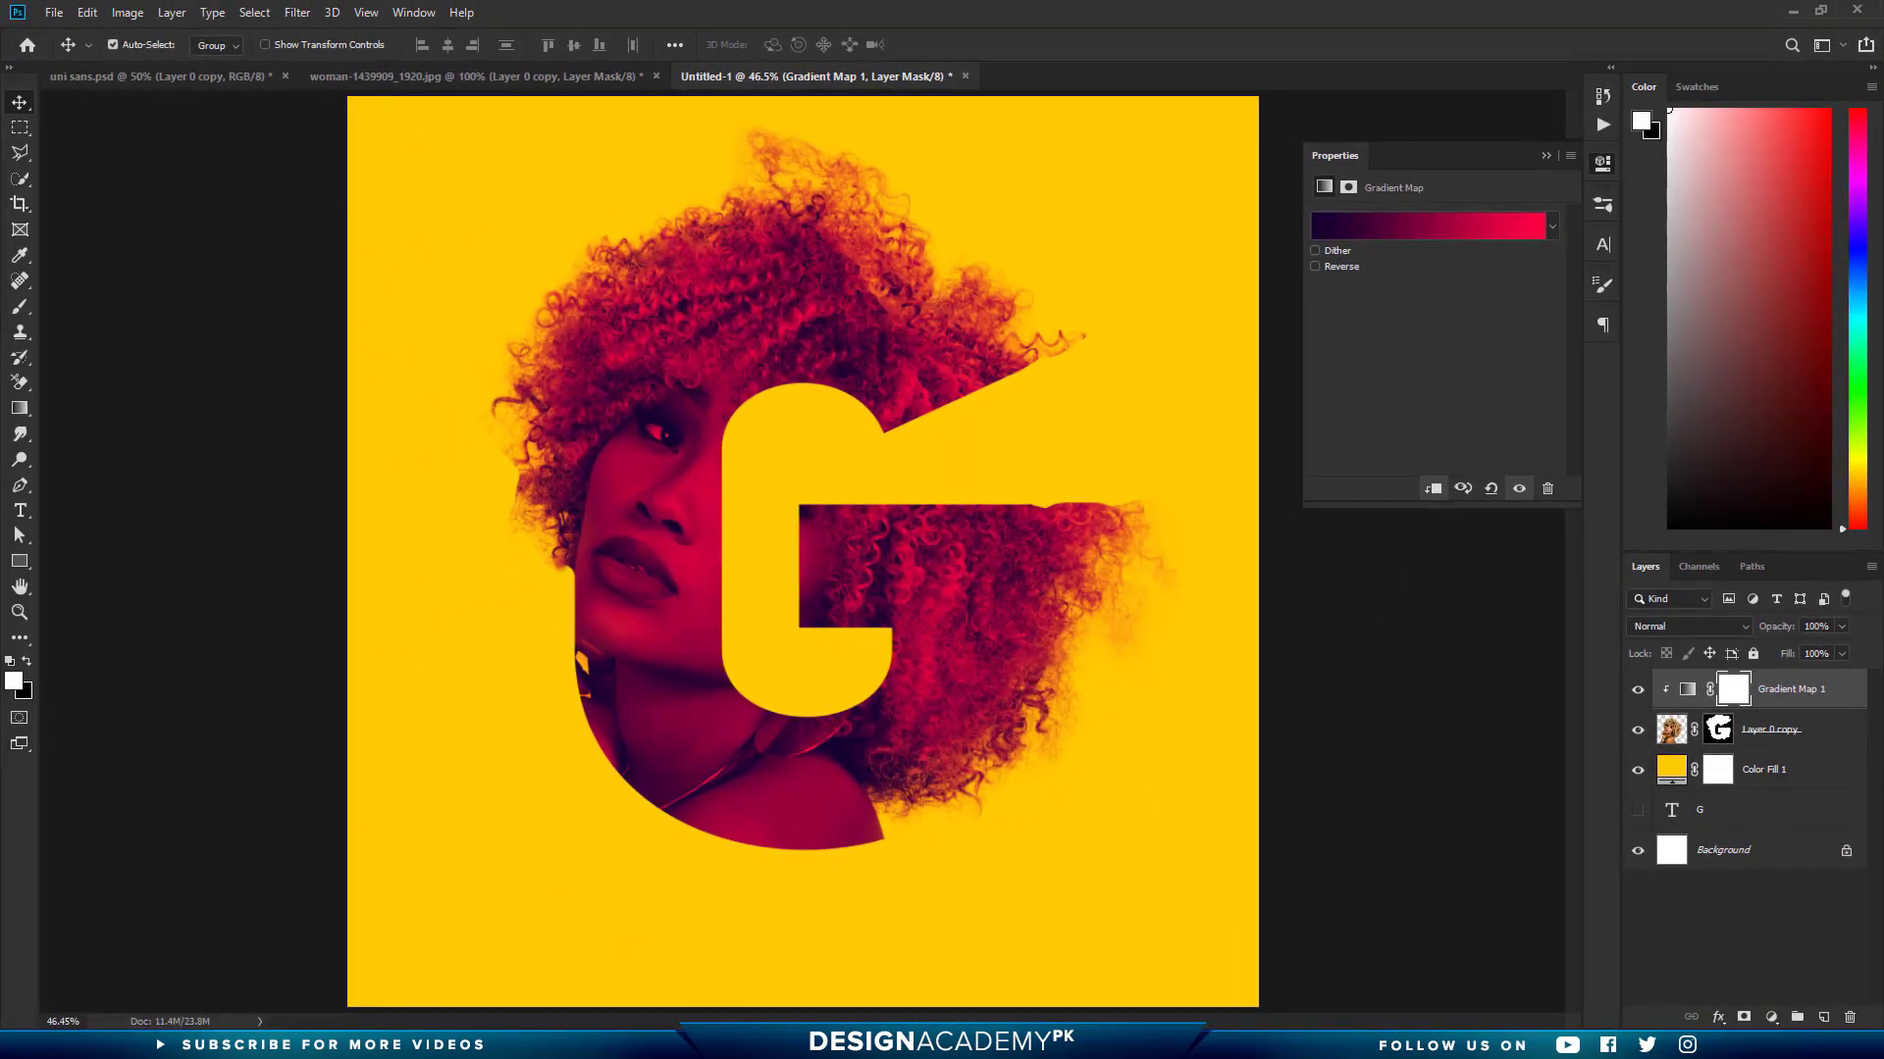
On a new top layer, paint one black dab at the base of the G with a 432 px brush at 0% hardness
{"action": "left_click", "coordinate": [27, 663]}
{"action": "right_click", "coordinate": [20, 306]}
{"action": "left_click", "coordinate": [77, 304]}
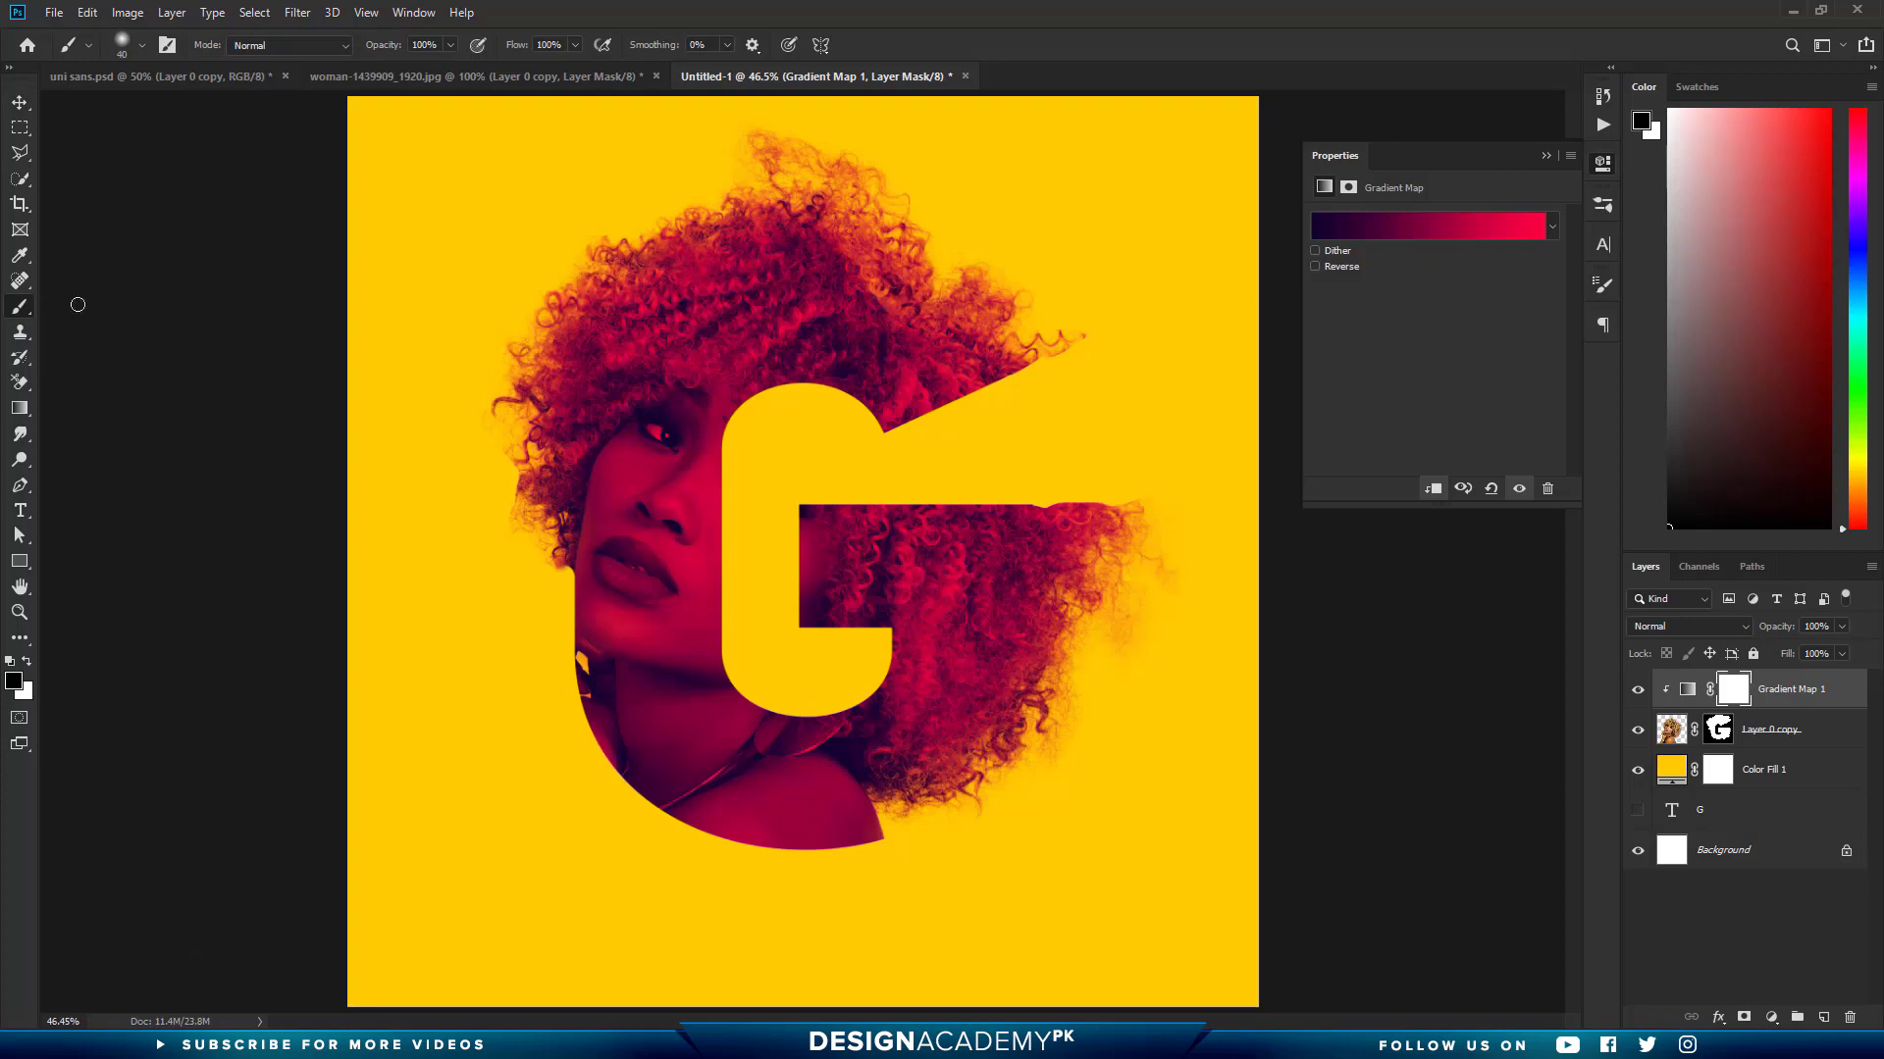
{"action": "left_click", "coordinate": [144, 44]}
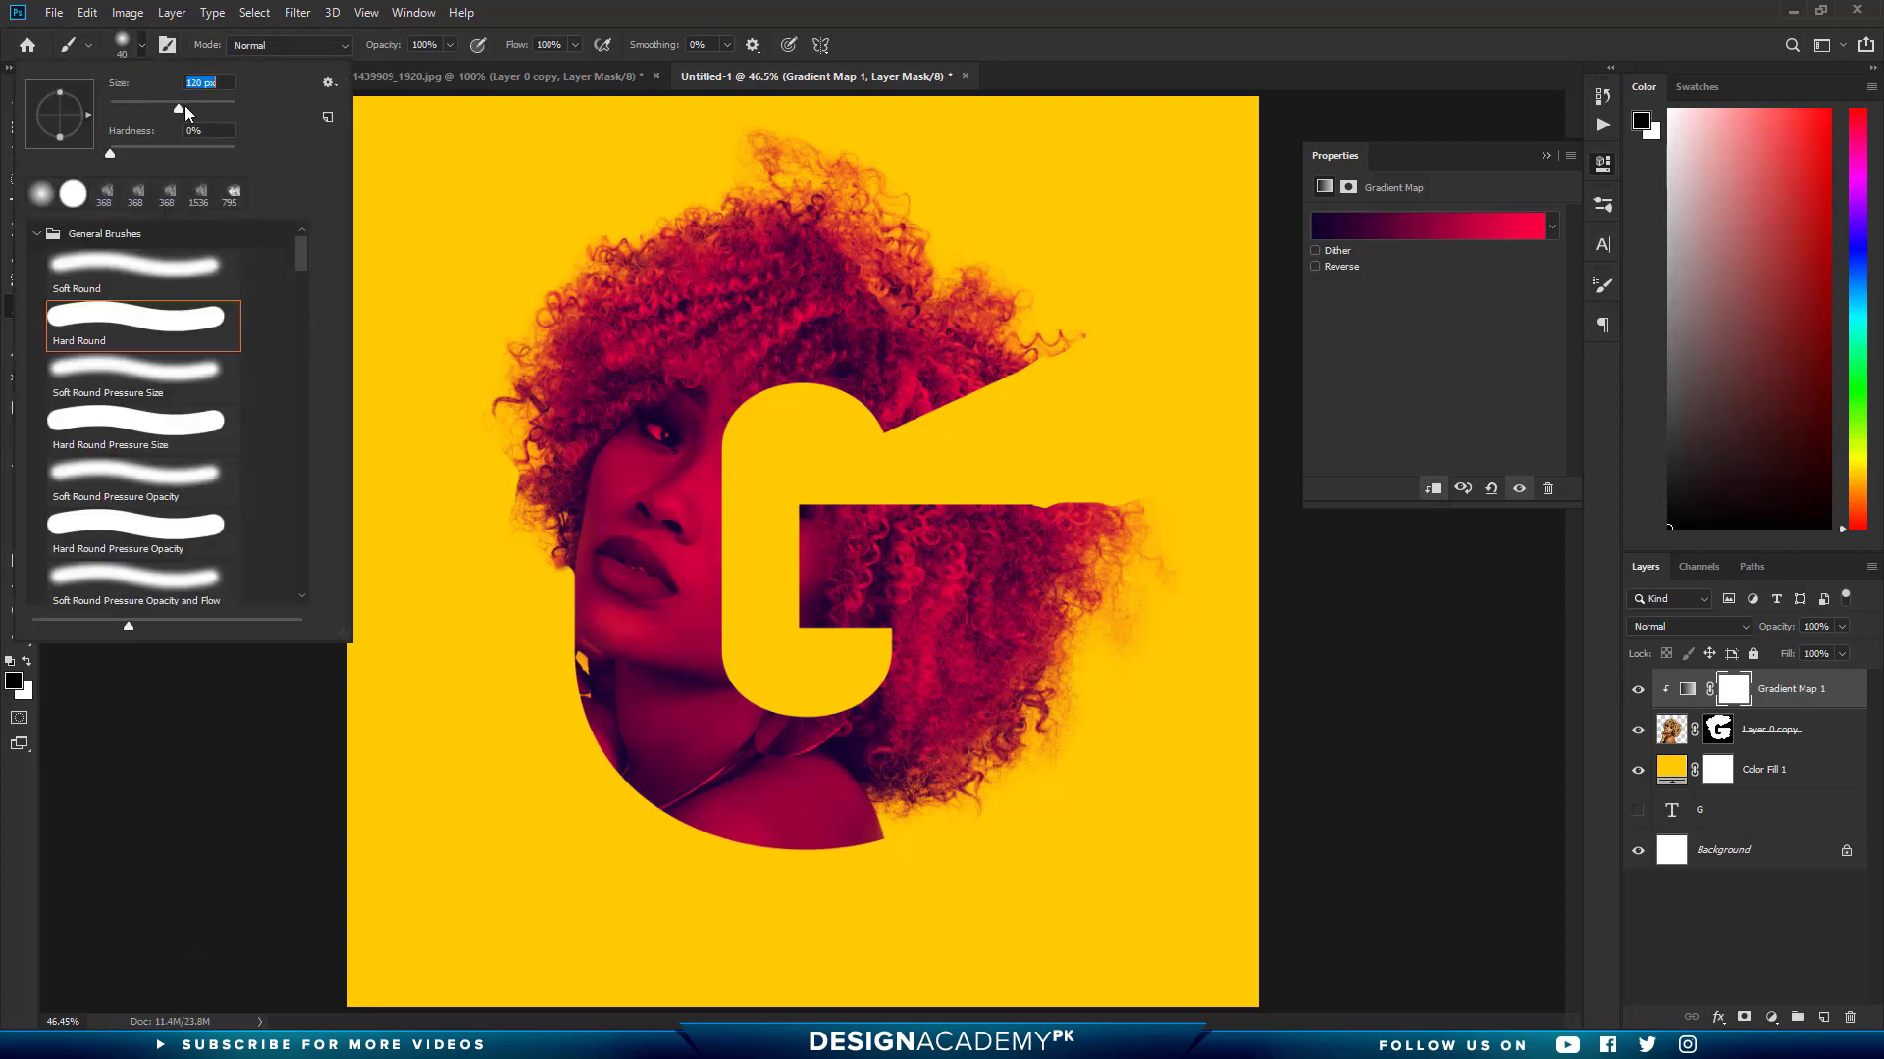
{"action": "left_click_drag", "start_coordinate": [218, 106], "coordinate": [219, 106]}
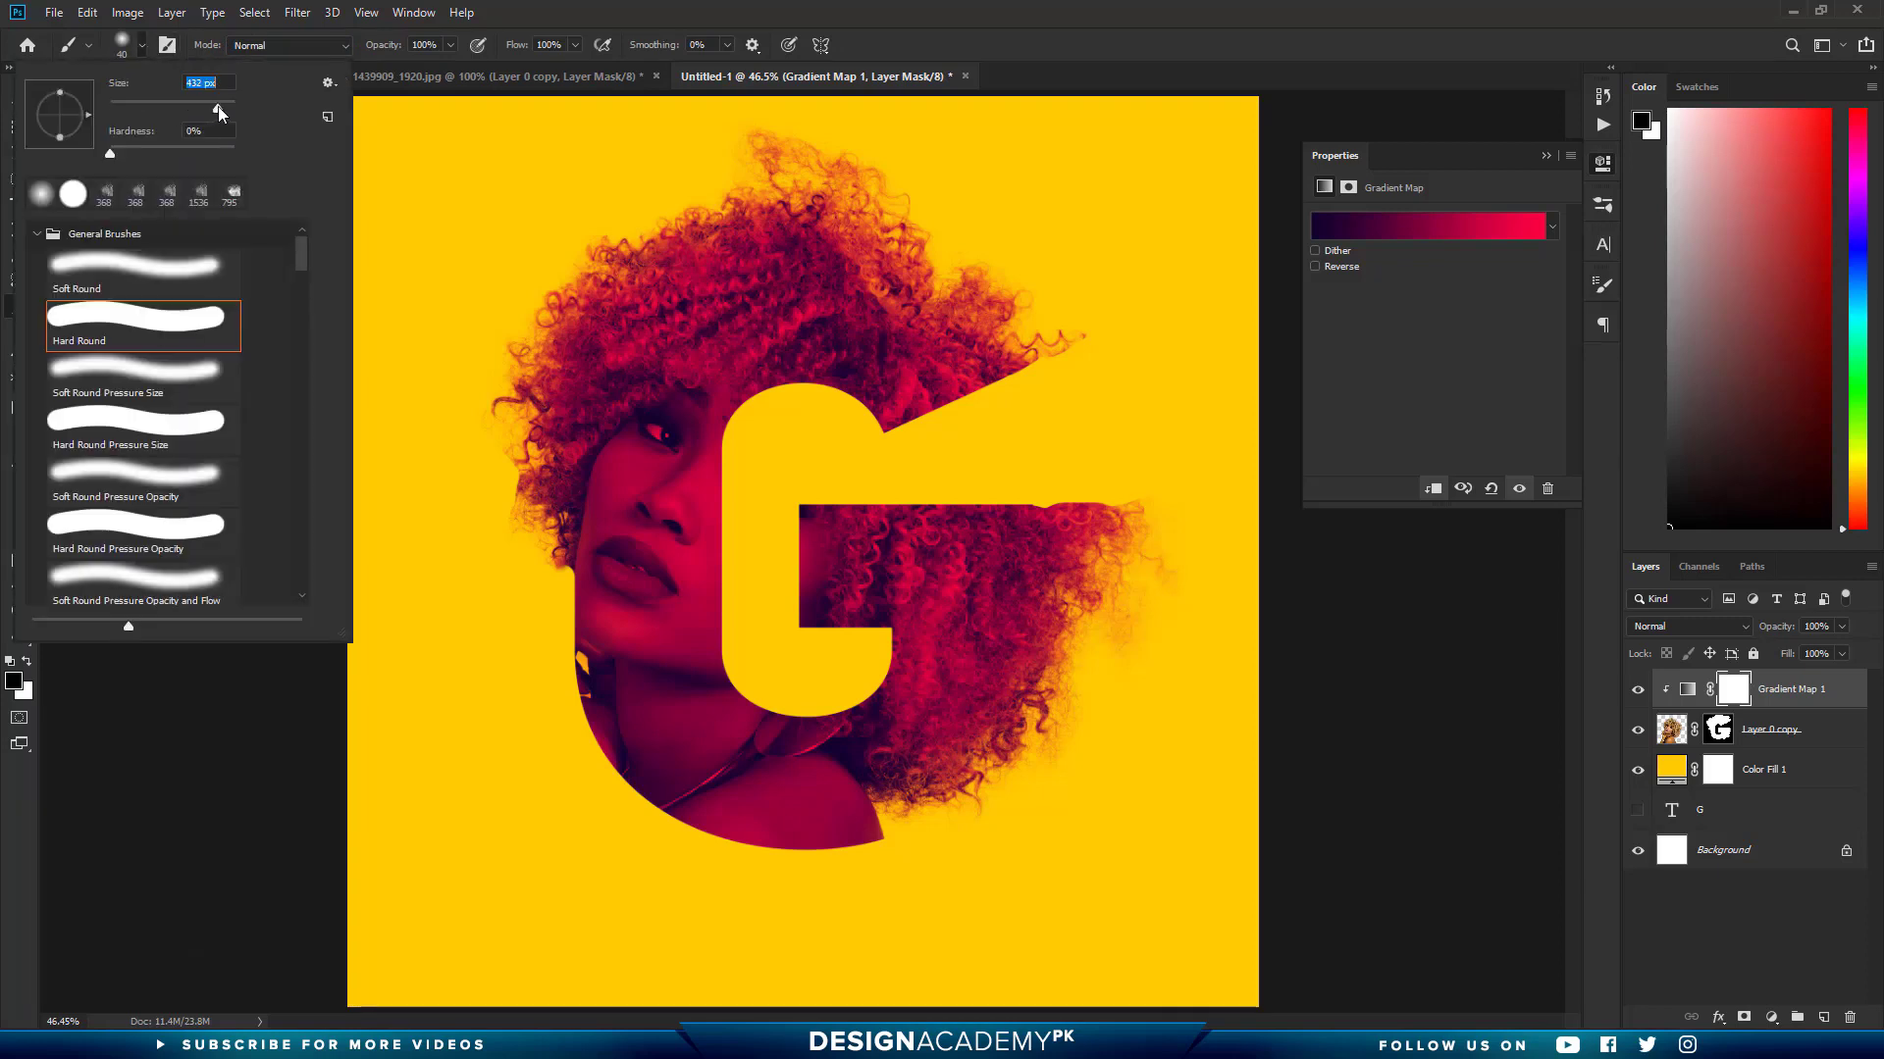
{"action": "left_click", "coordinate": [114, 149]}
{"action": "key", "text": "Return"}
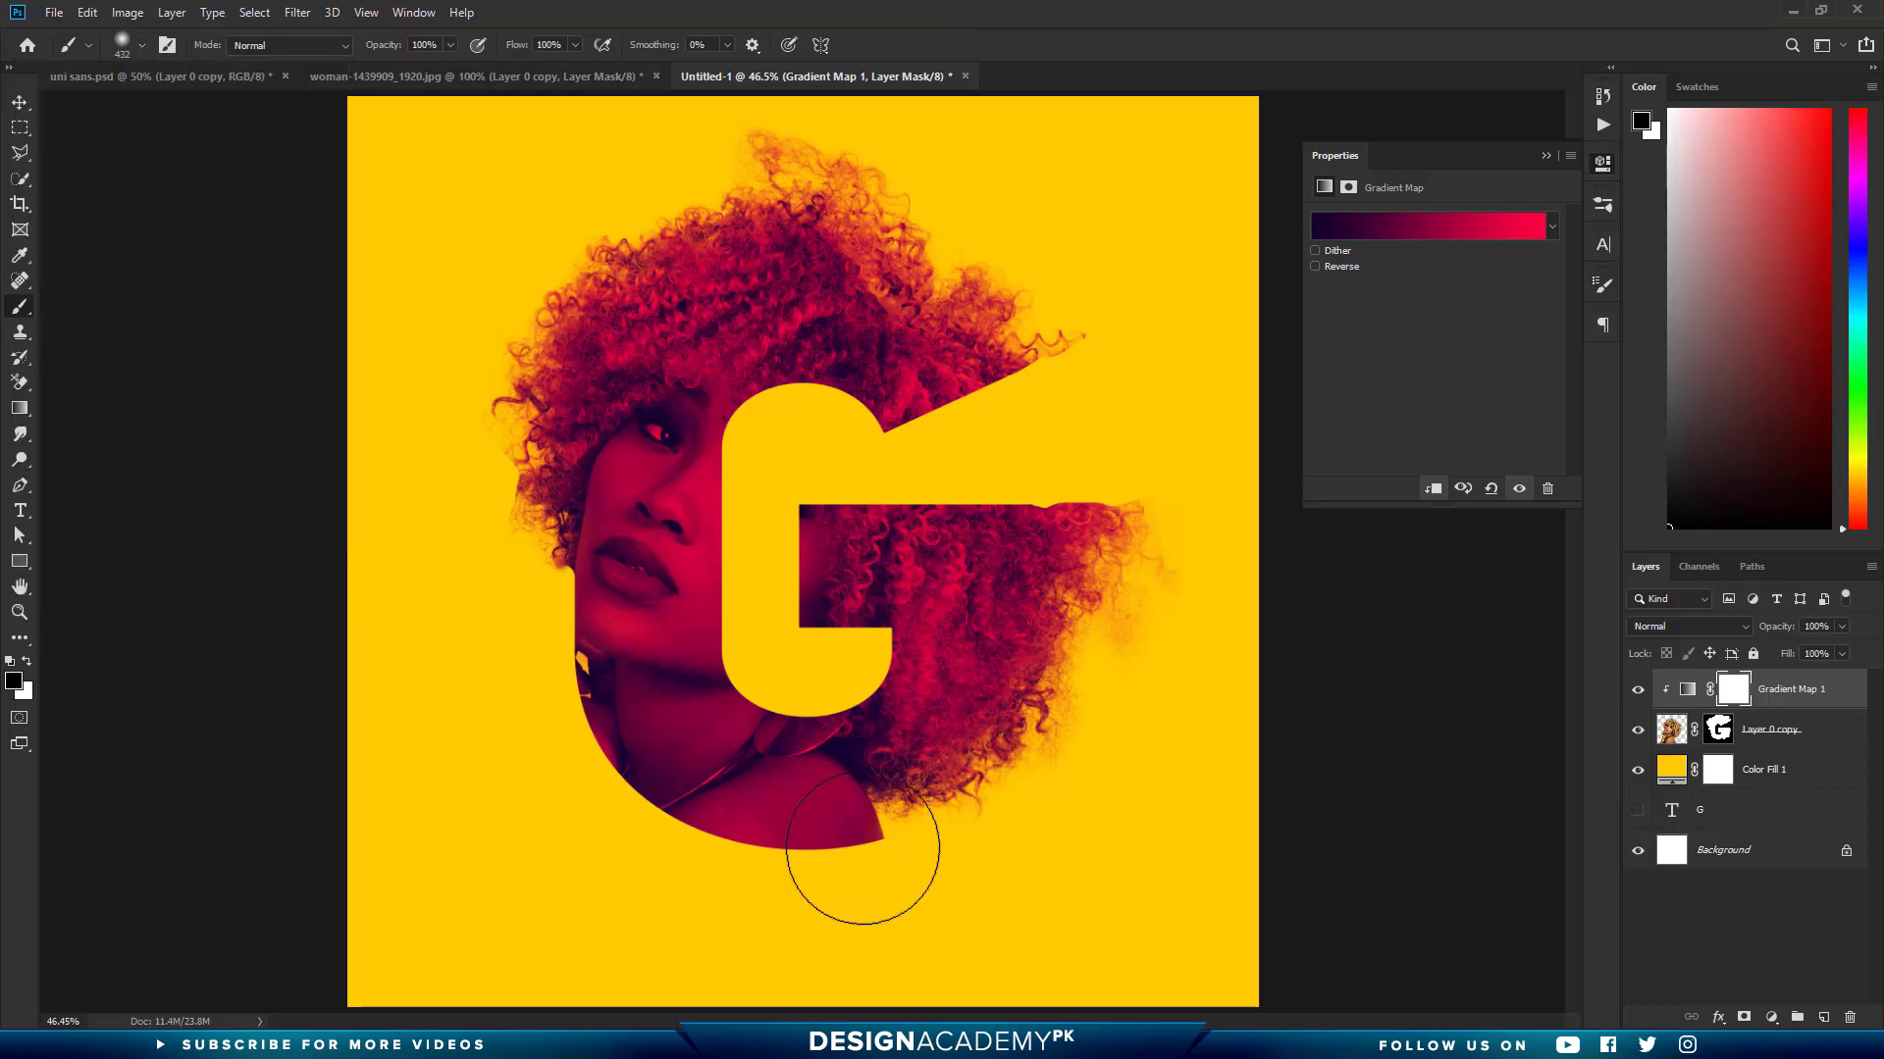
{"action": "left_click", "coordinate": [1822, 1018]}
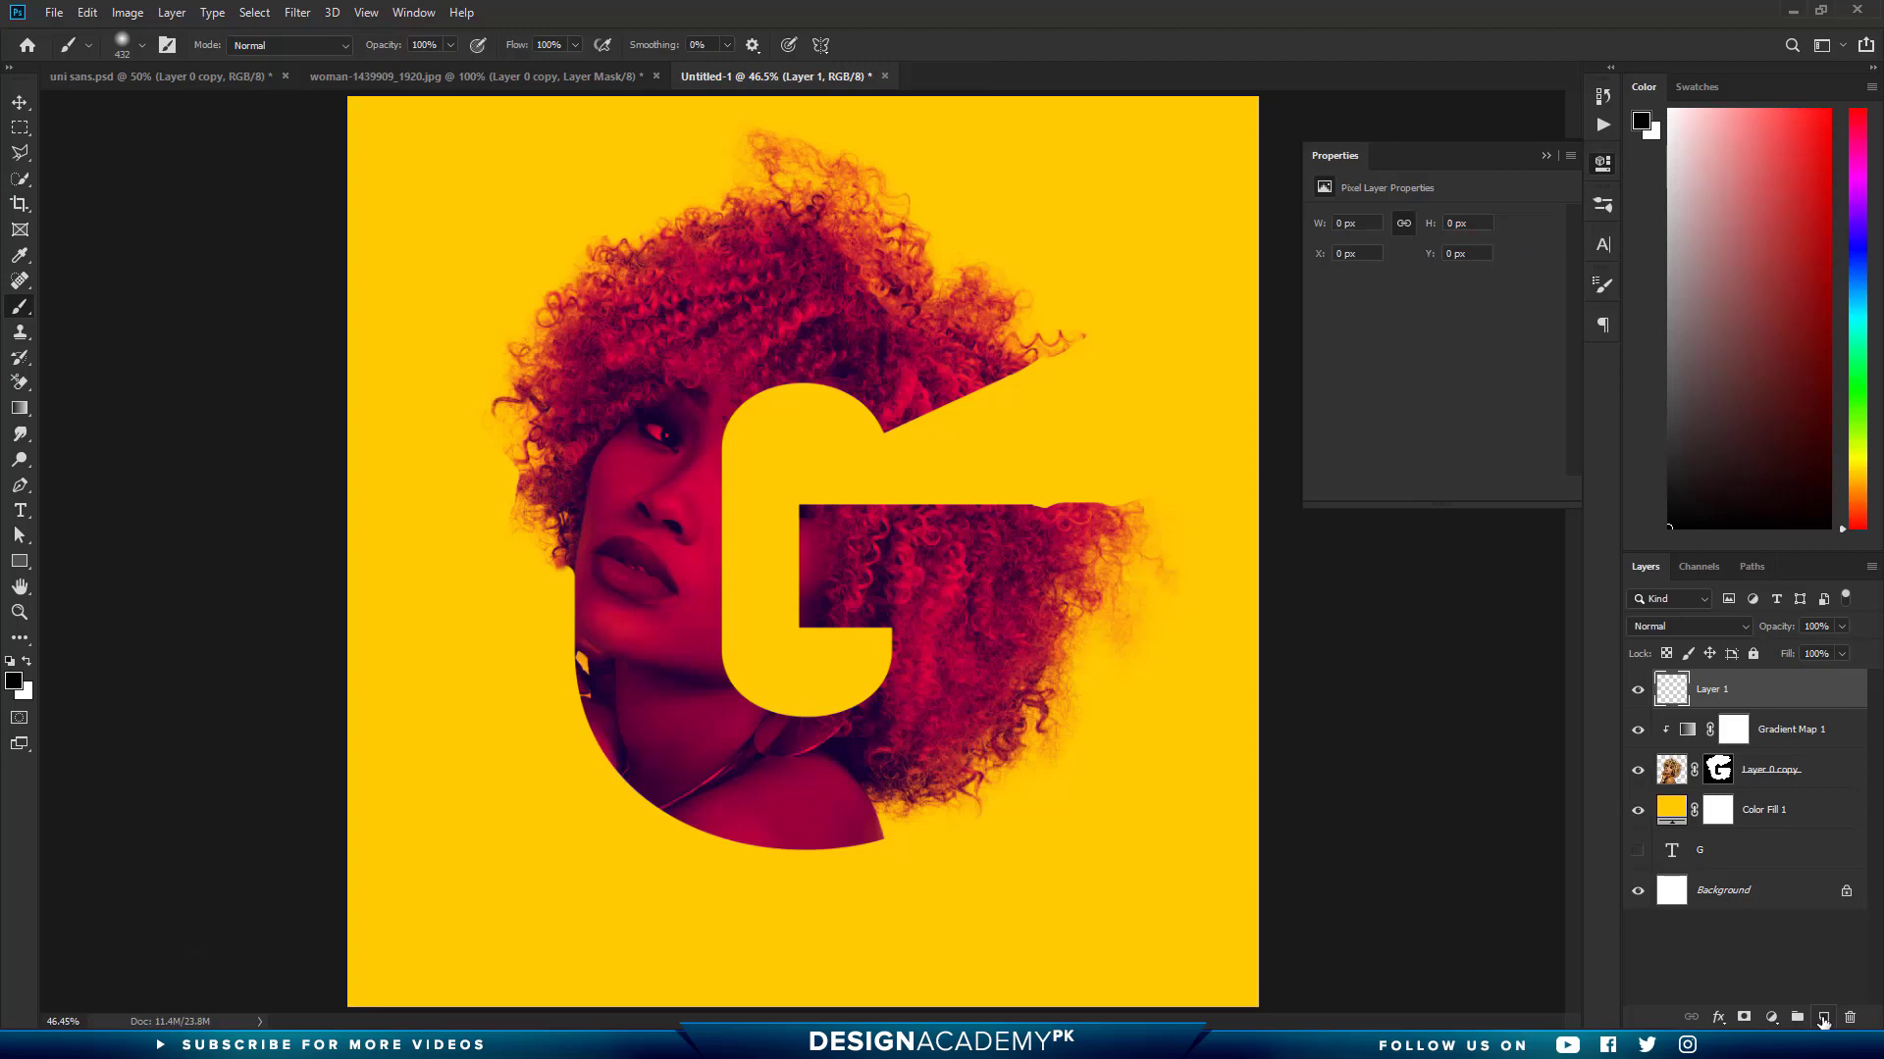
{"action": "left_click", "coordinate": [785, 870]}
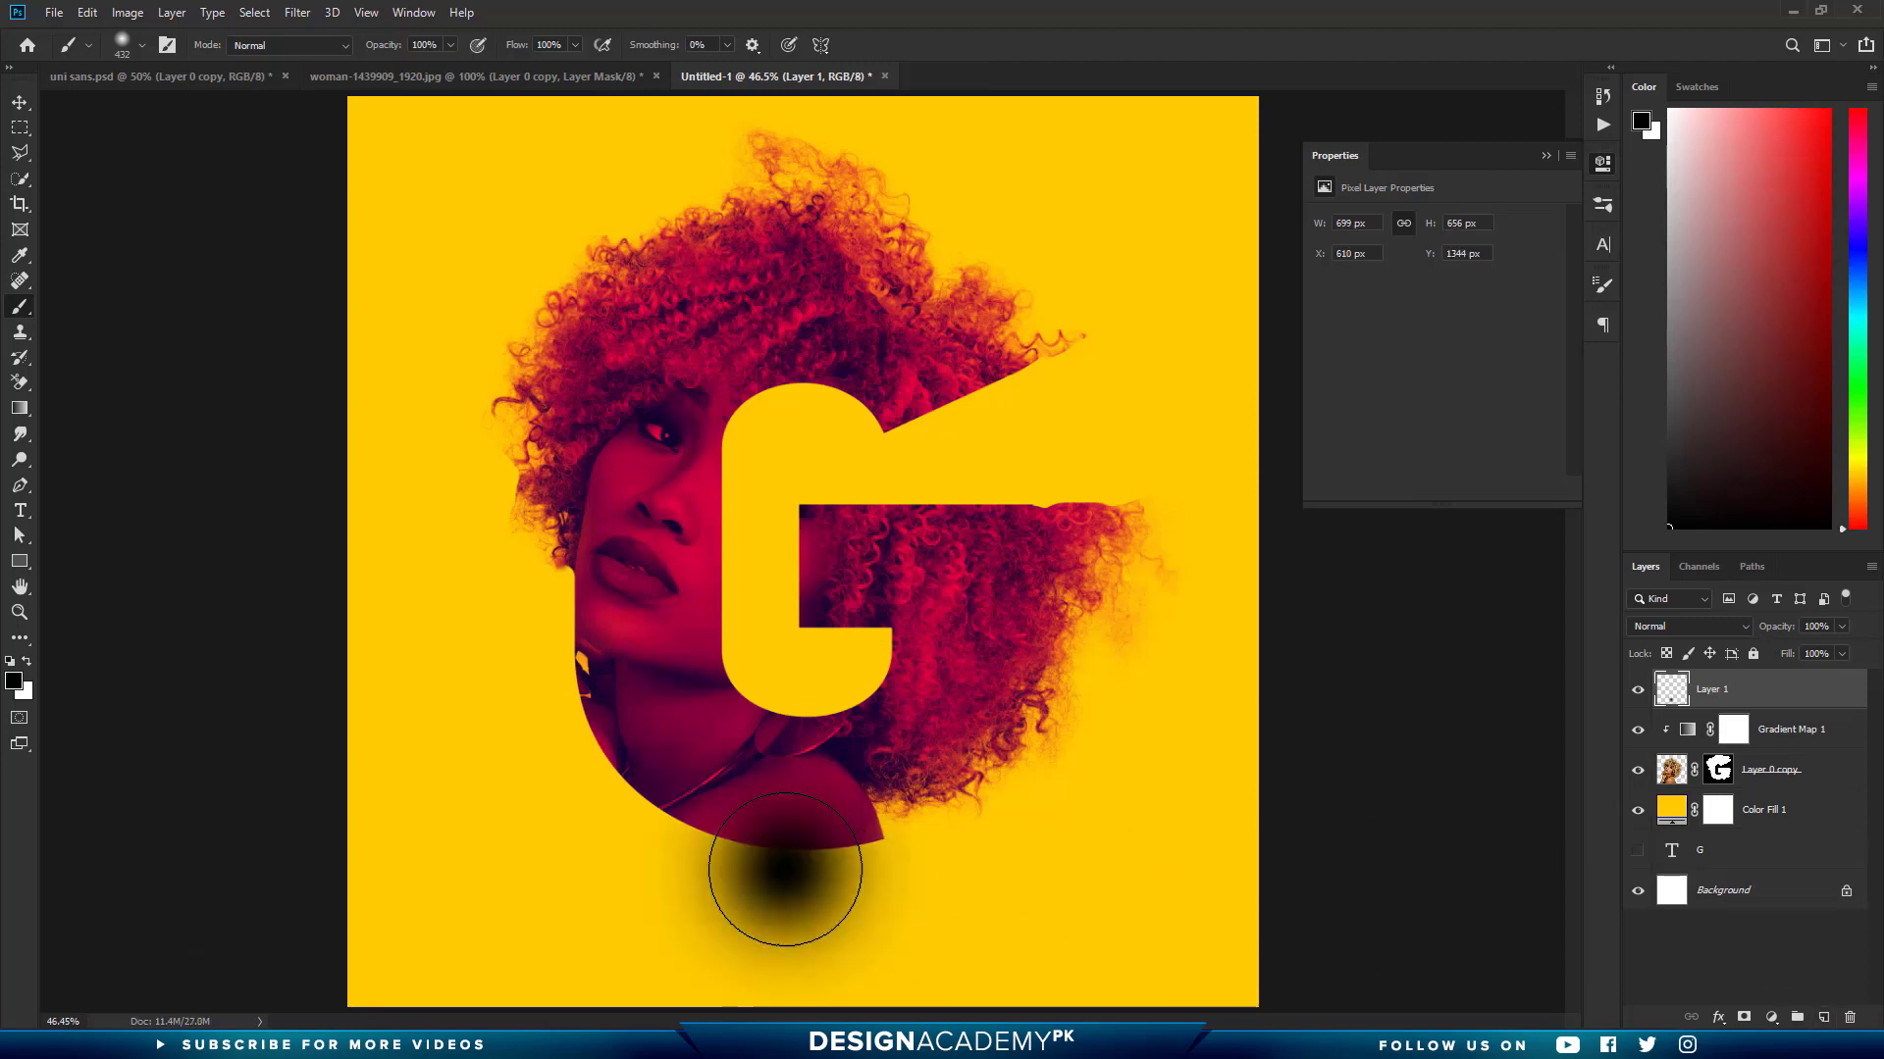
Transform the black dab into a flat shadow, about 14% height and 165% width, and place it just below the G
{"action": "key", "text": "ctrl+t"}
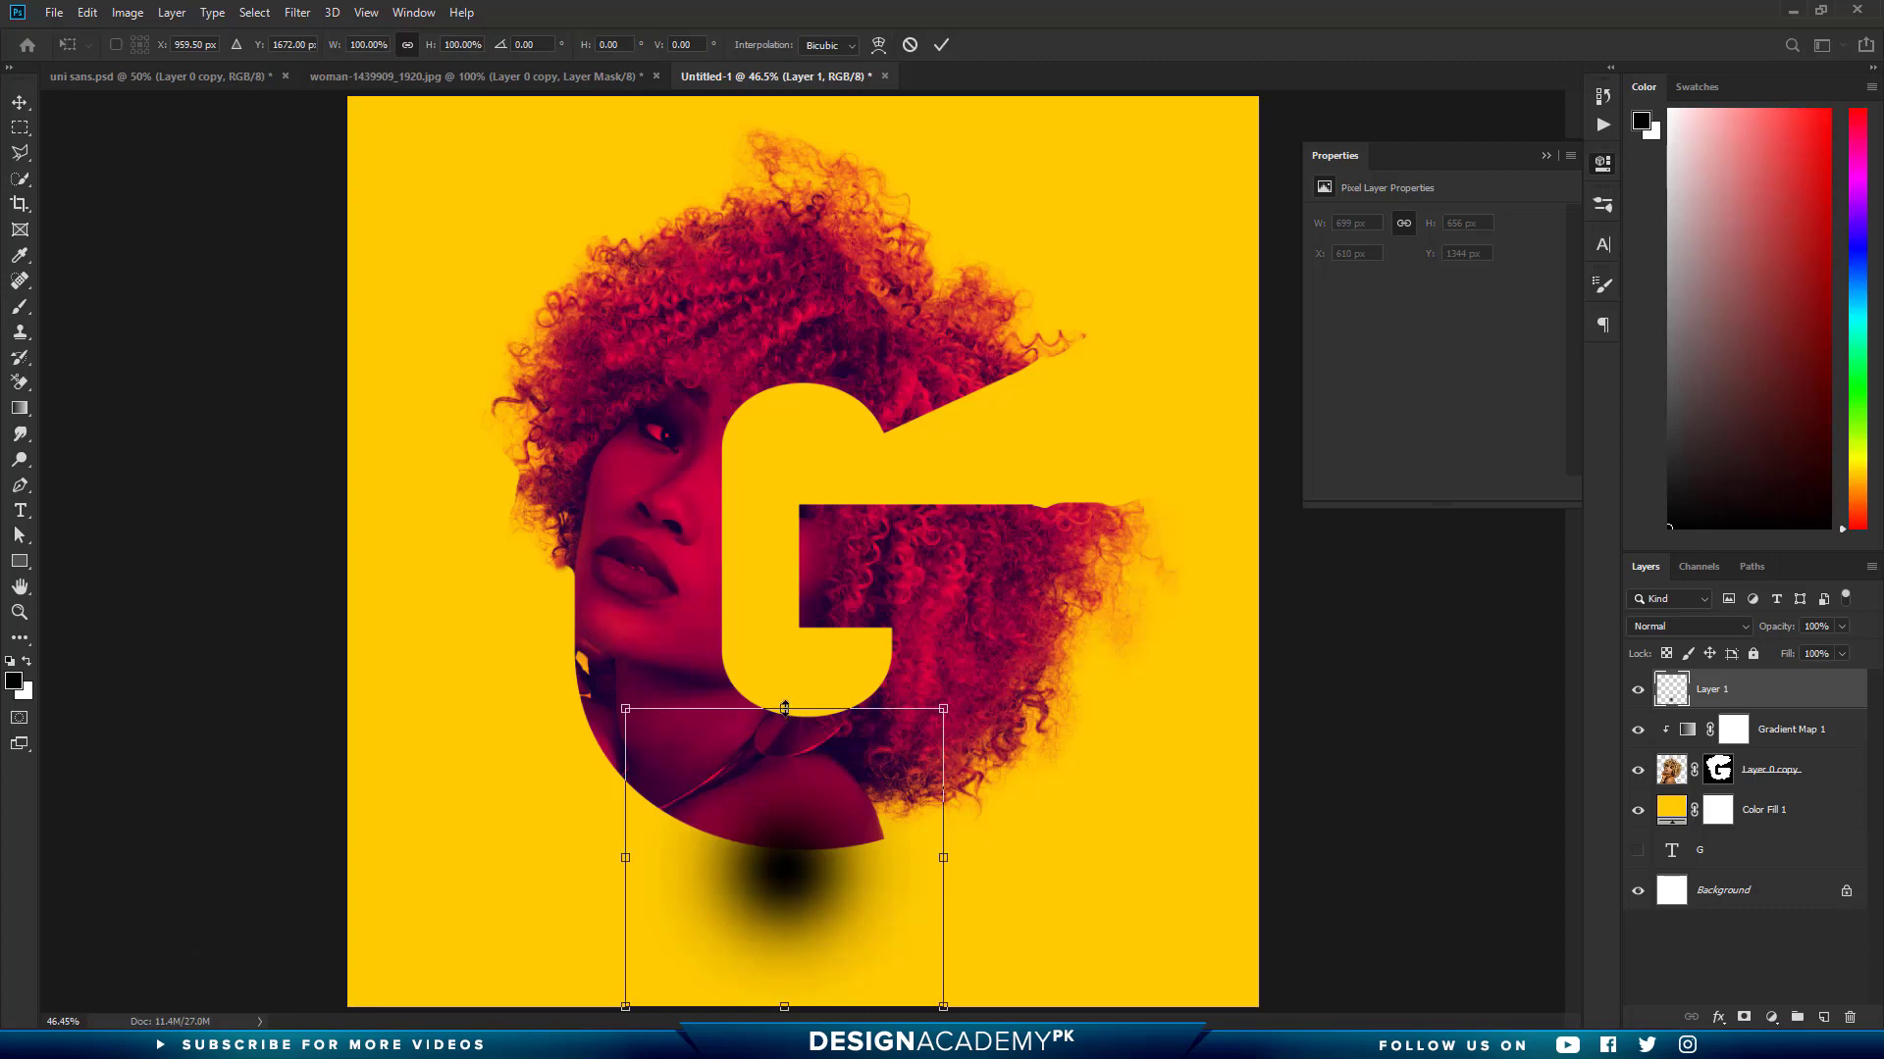
{"action": "left_click_drag", "start_coordinate": [785, 708], "coordinate": [832, 837]}
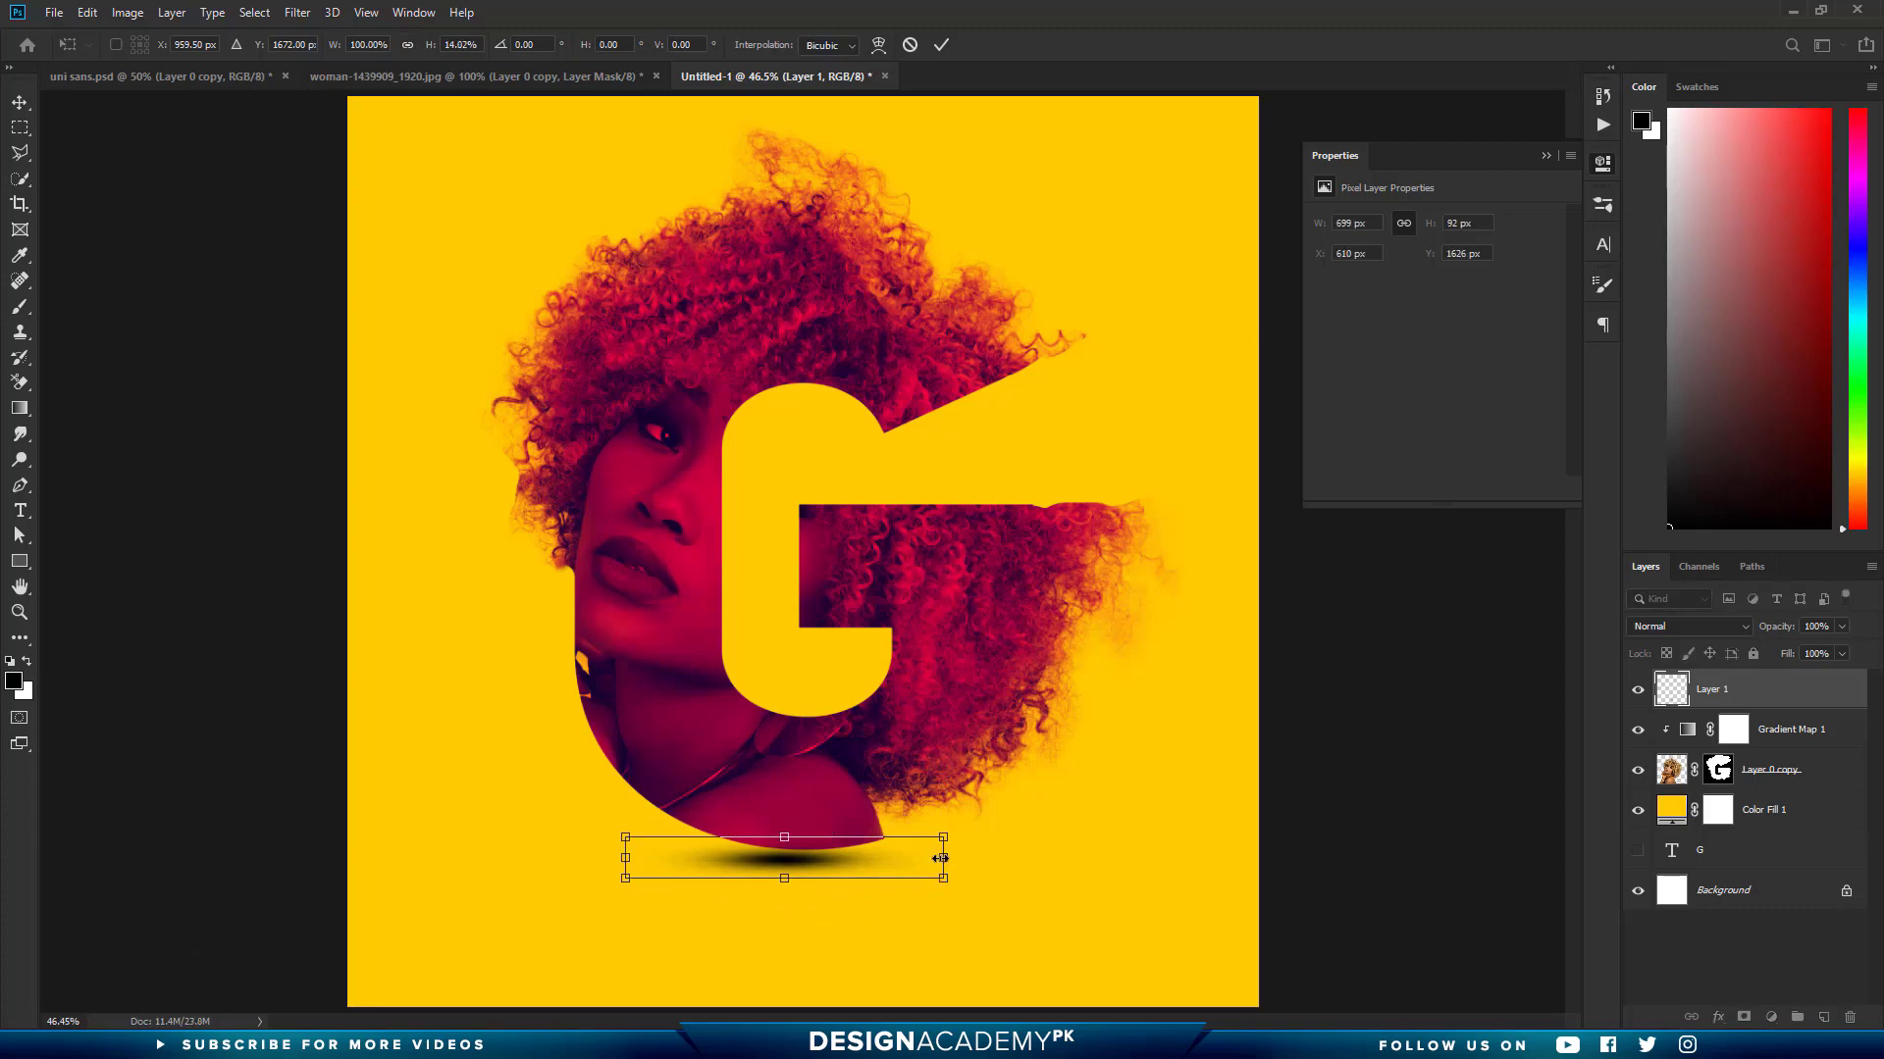
{"action": "left_click_drag", "start_coordinate": [946, 859], "coordinate": [1046, 871]}
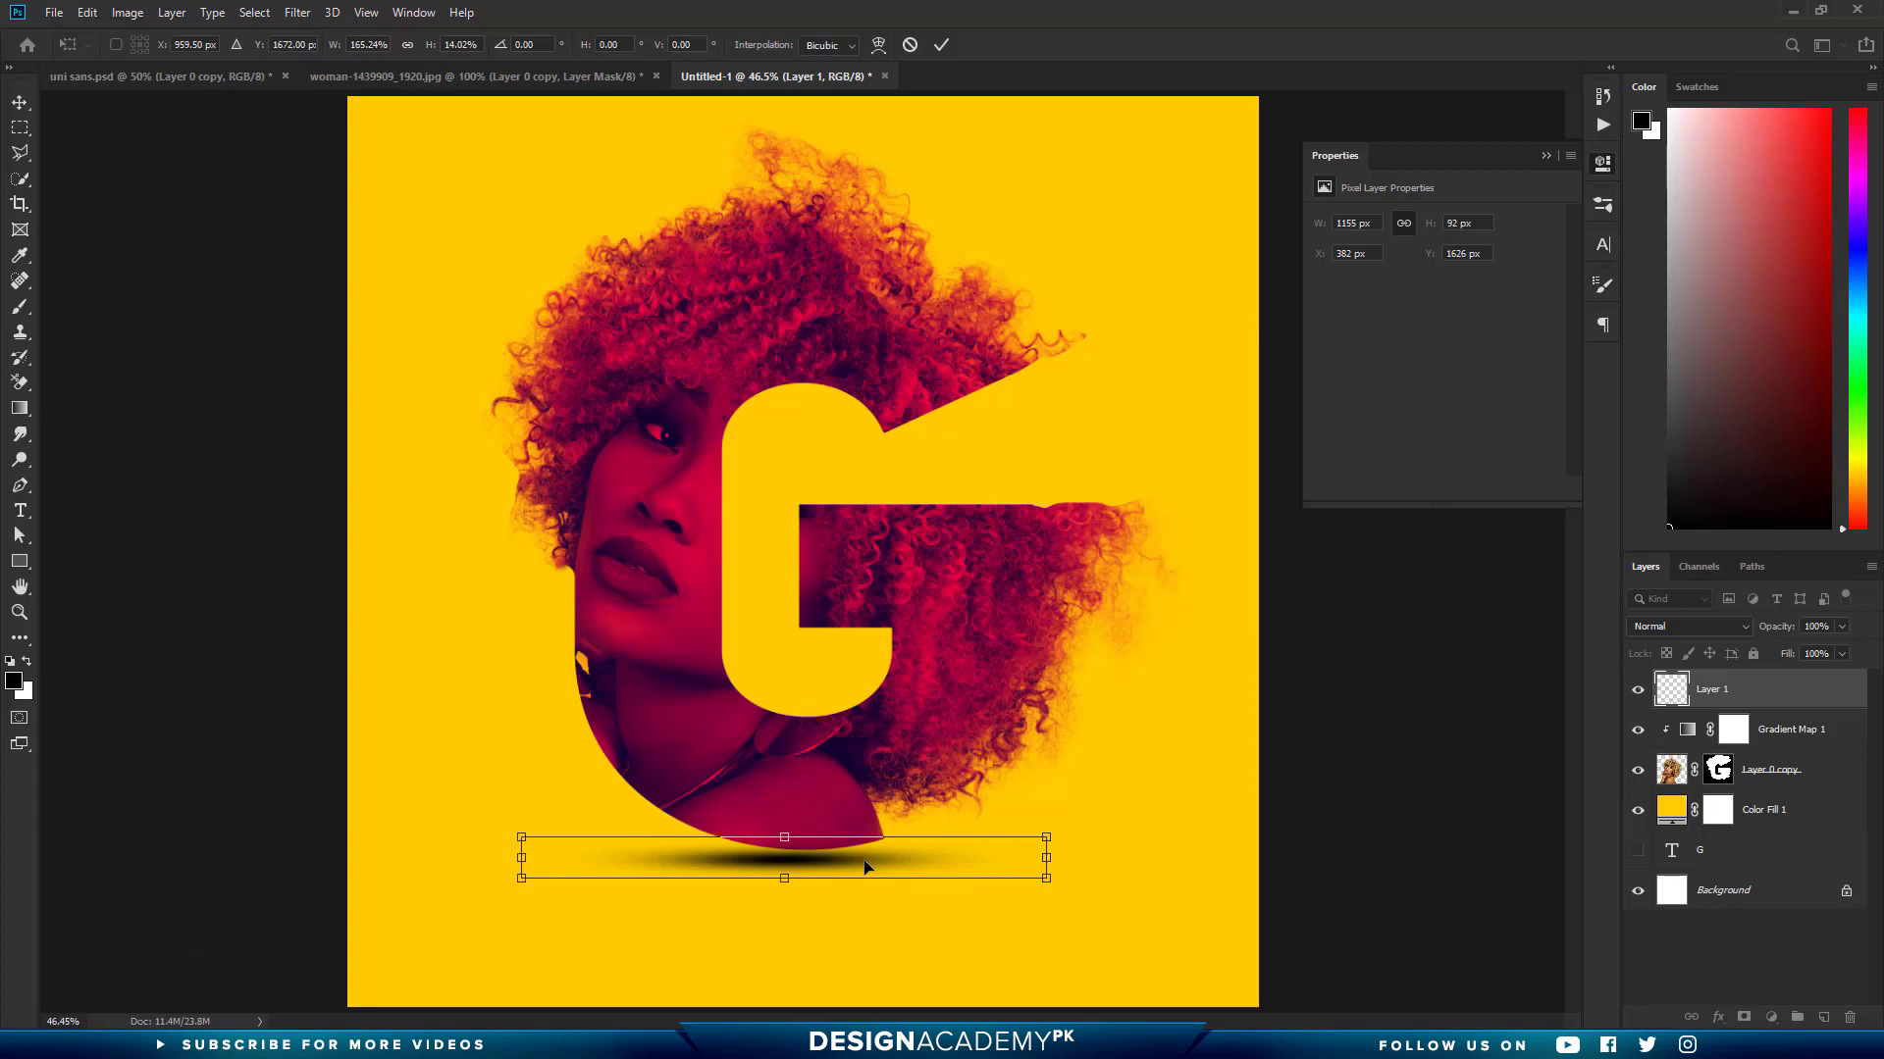
{"action": "left_click_drag", "start_coordinate": [864, 863], "coordinate": [864, 886]}
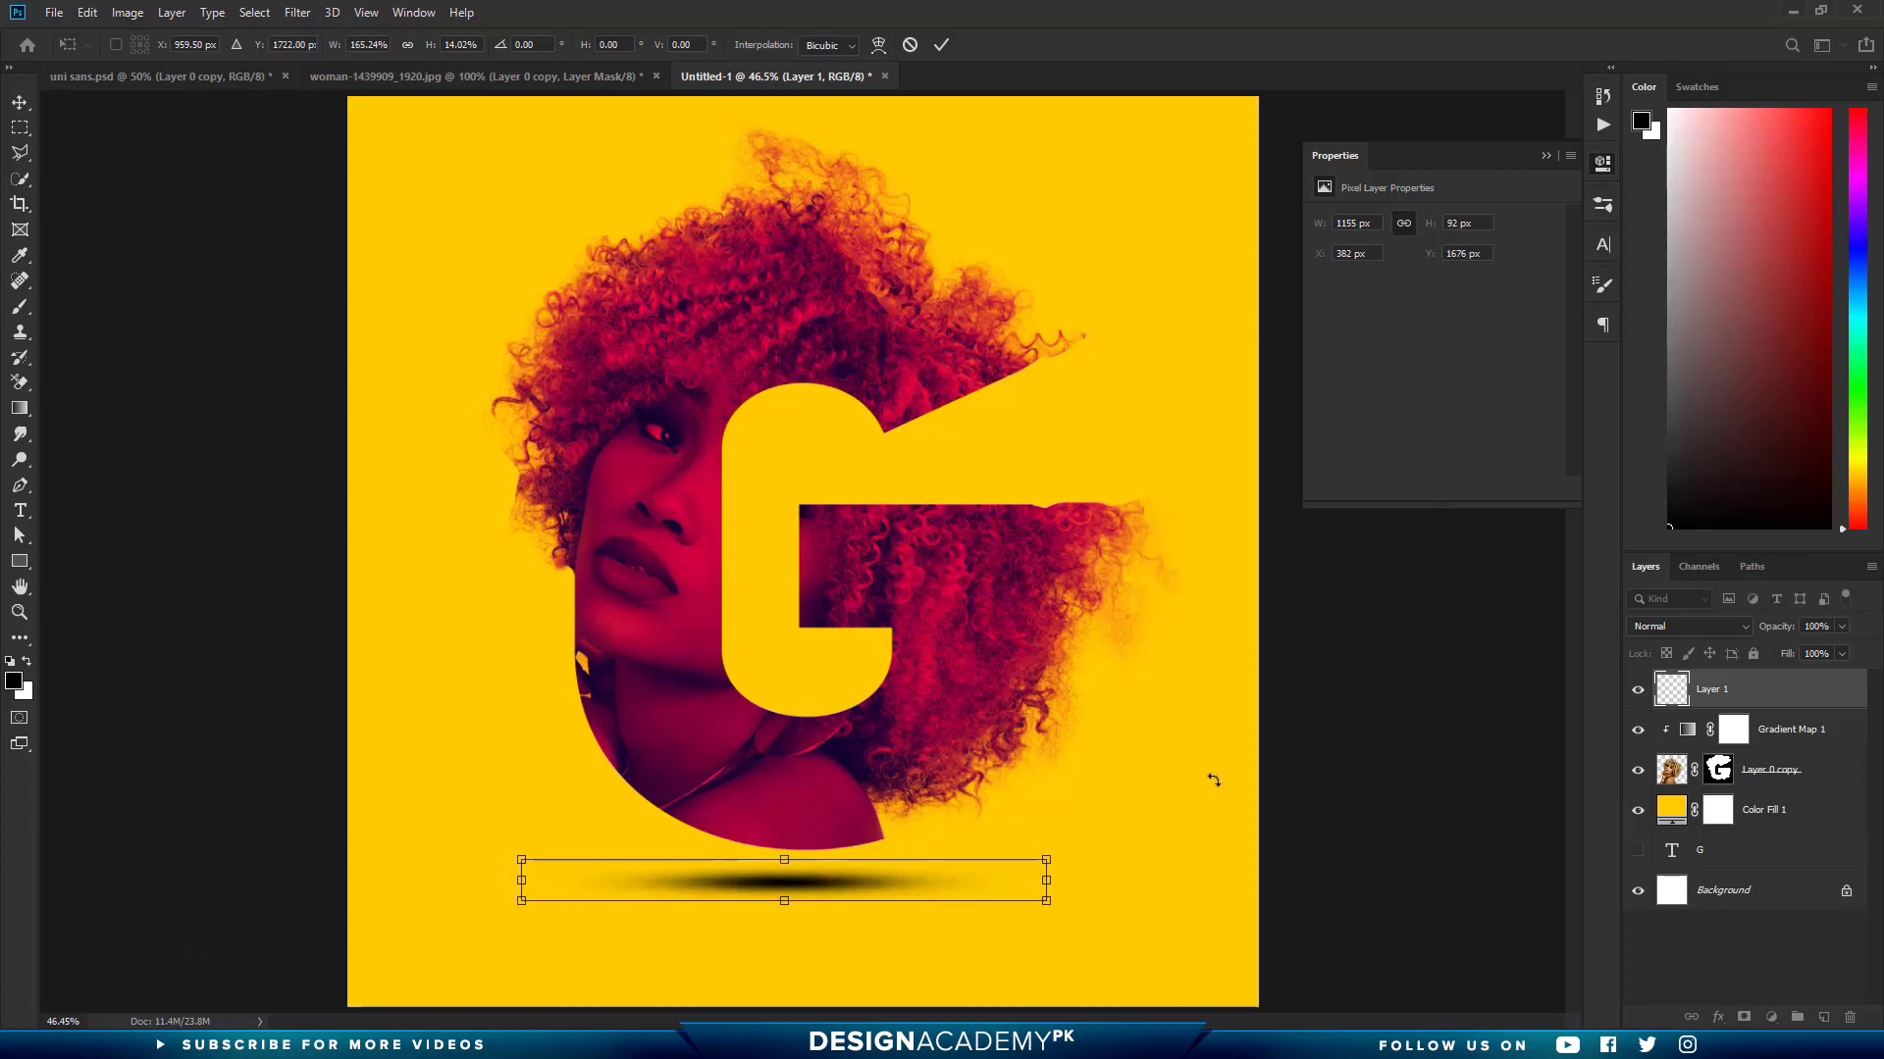
Set the shadow layer's opacity to 60% and commit its transform
{"action": "left_click_drag", "start_coordinate": [1780, 635], "coordinate": [1742, 642]}
{"action": "key", "text": "Return"}
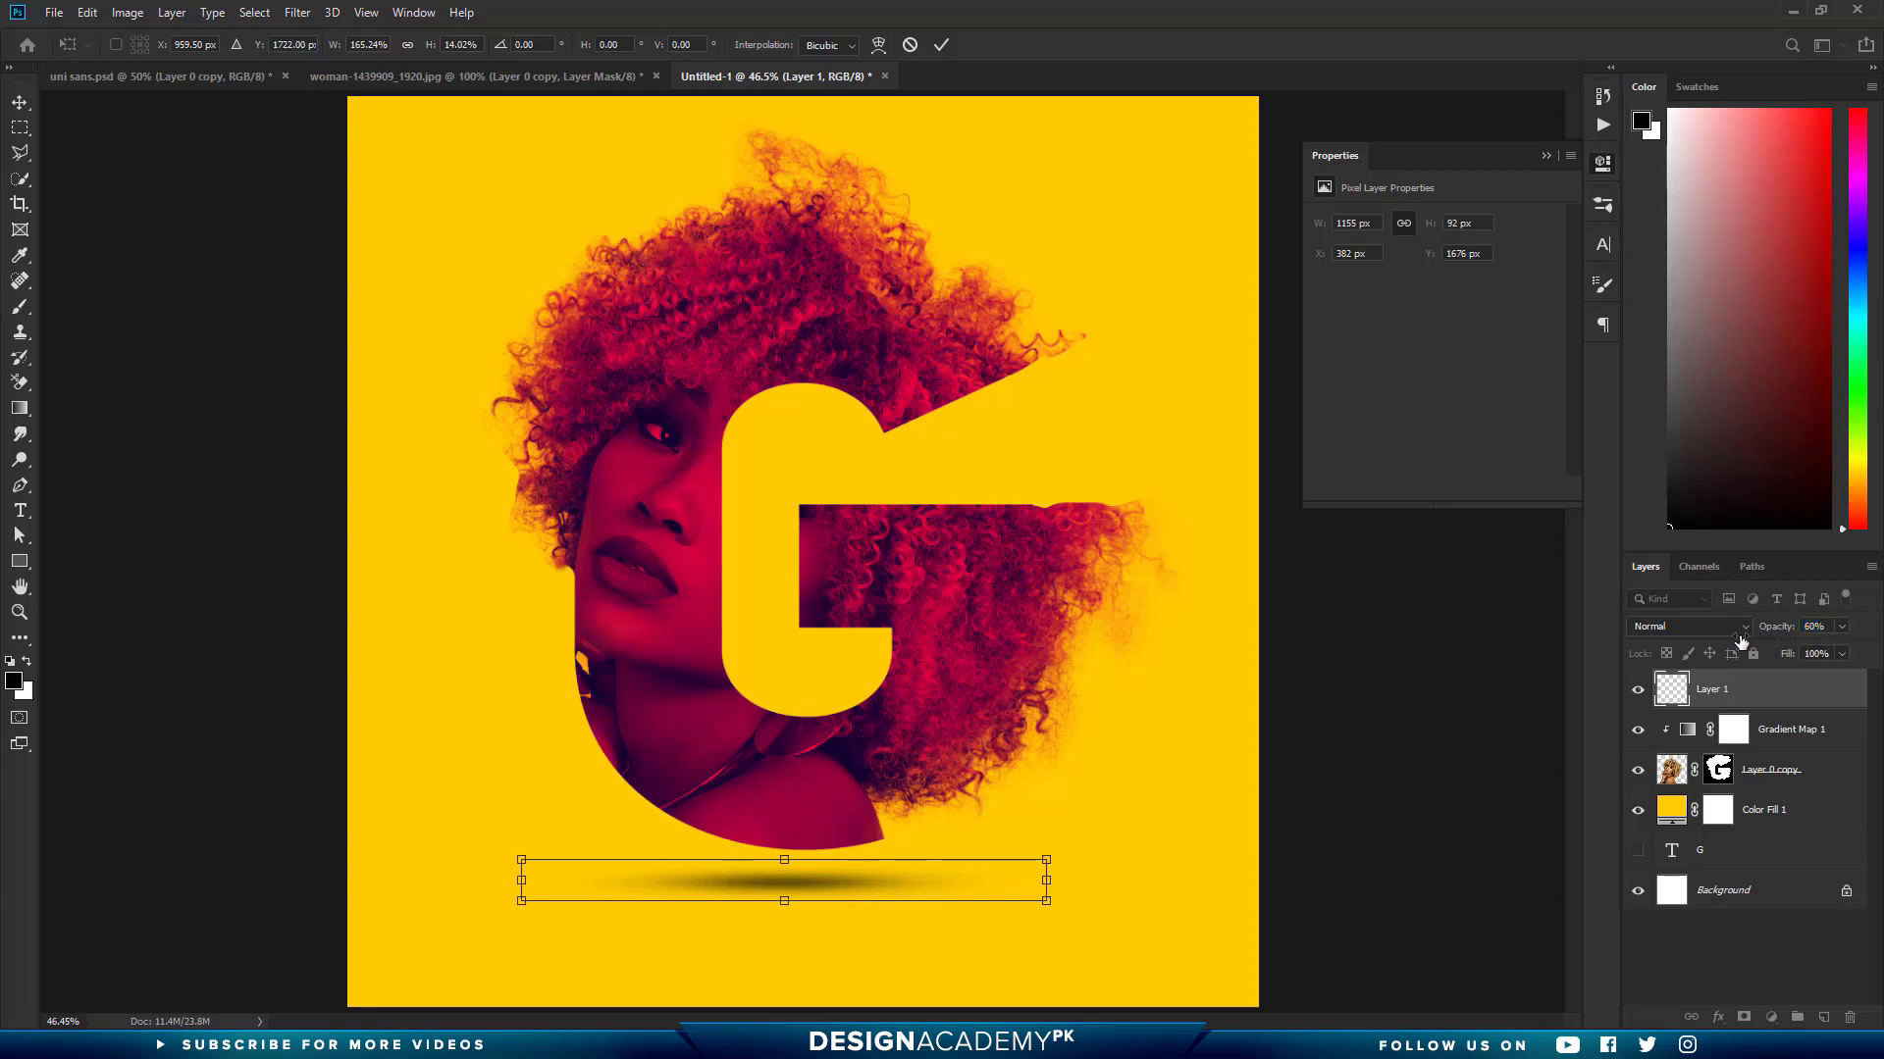
{"action": "key", "text": "Return"}
{"action": "key", "text": "b"}
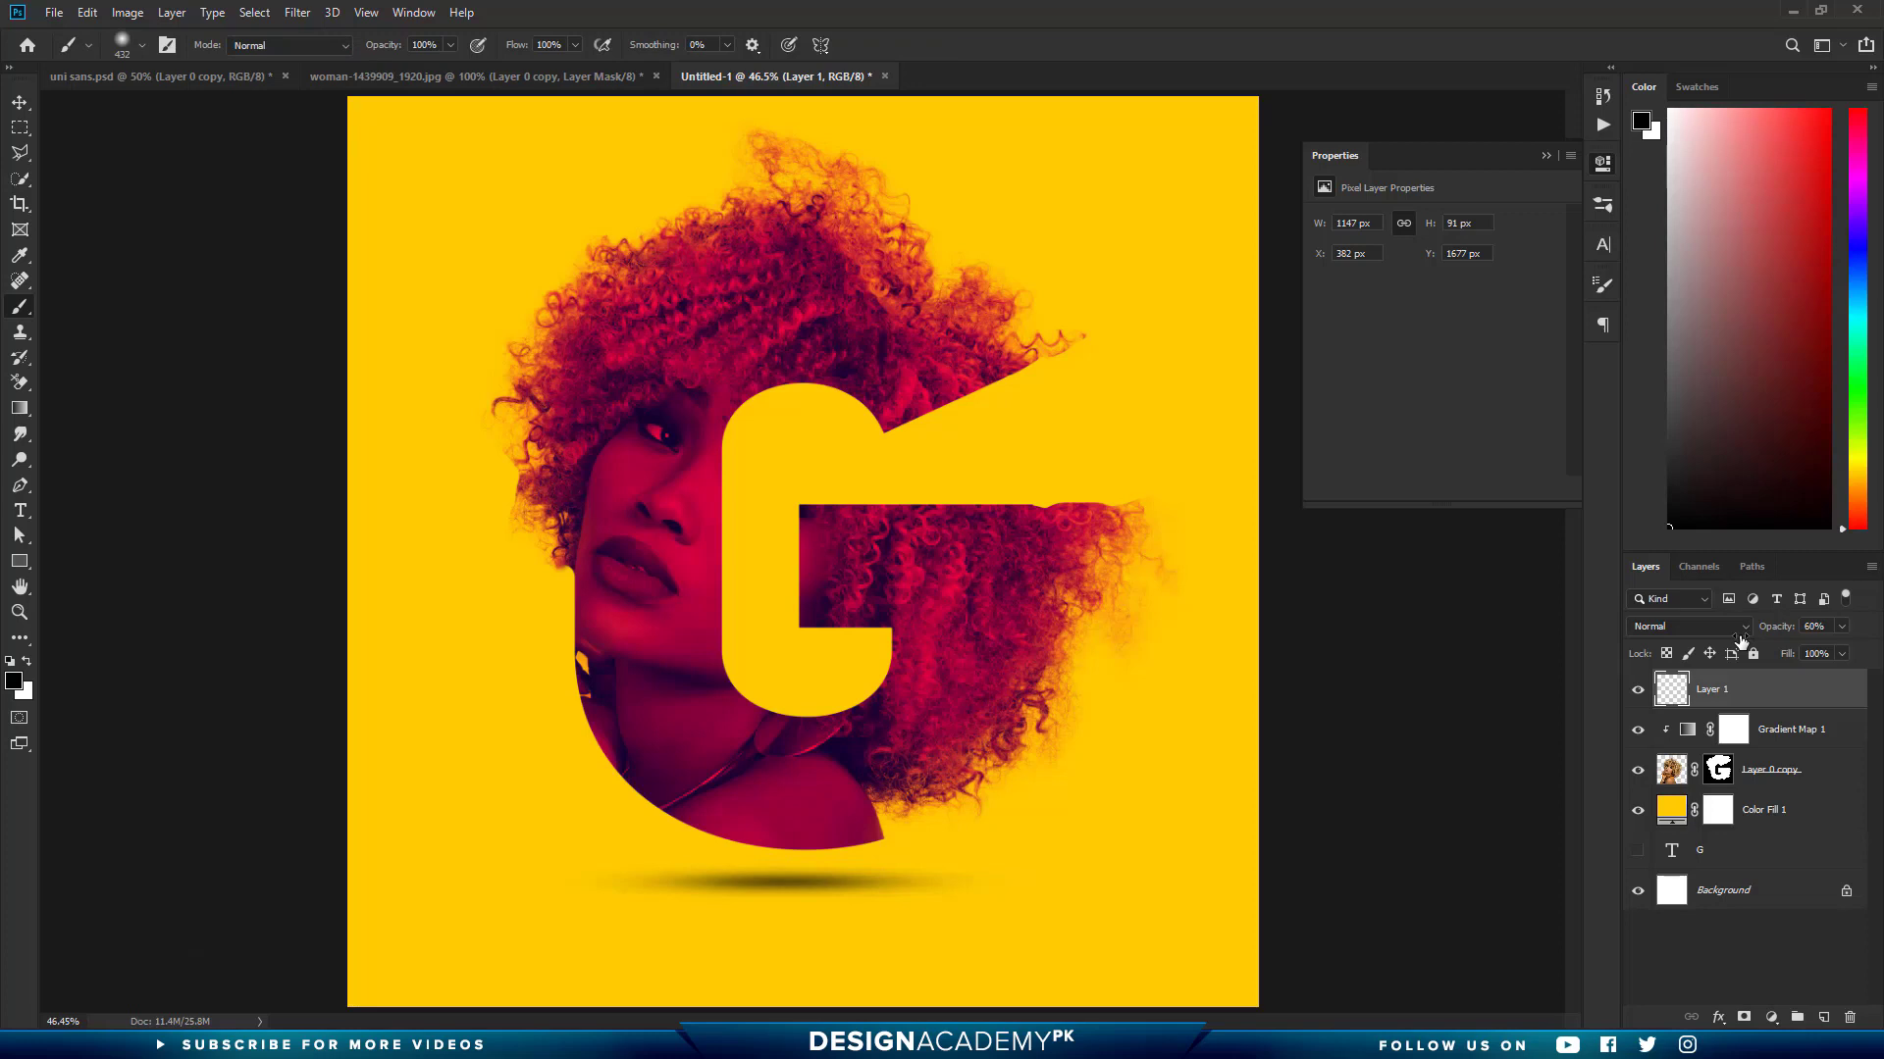
Add the text UNI SANS in Uni Sans Heavy CAPS over the hair beside the G
{"action": "left_click", "coordinate": [20, 512]}
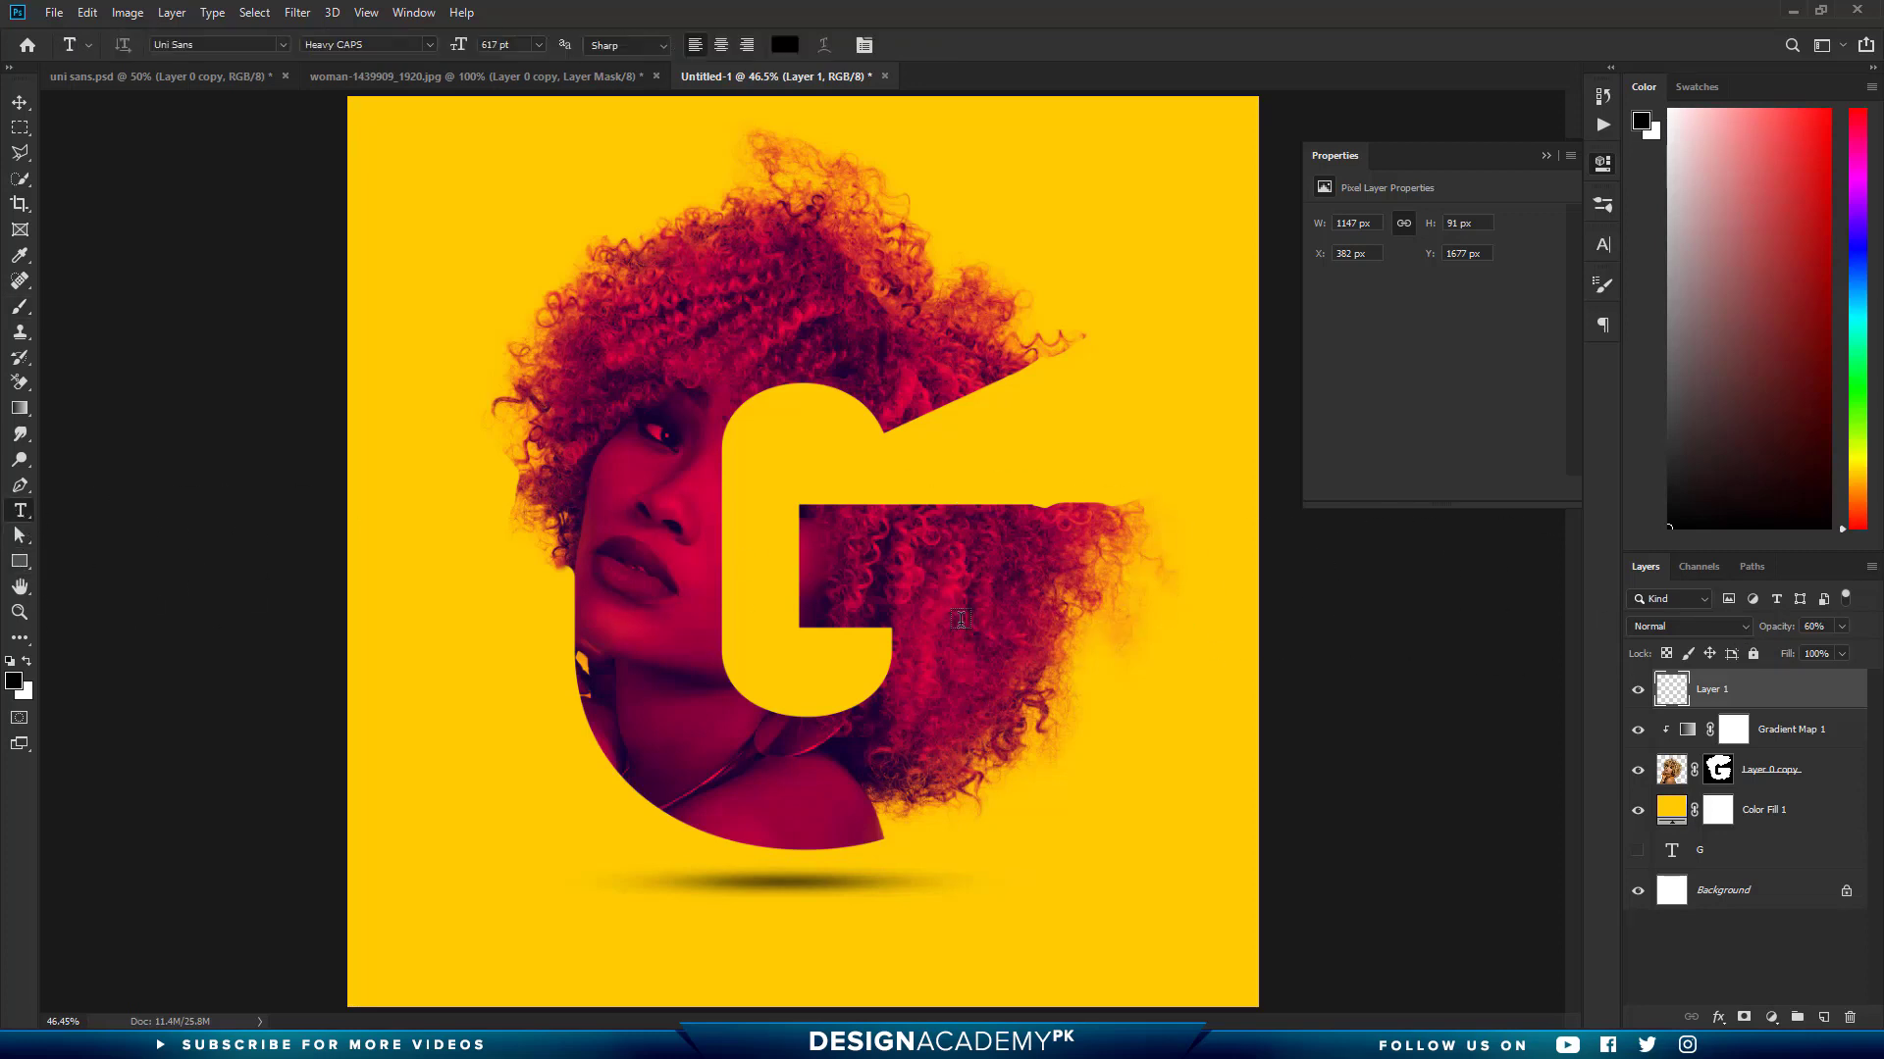
{"action": "left_click", "coordinate": [961, 619]}
{"action": "type", "text": "LO"}
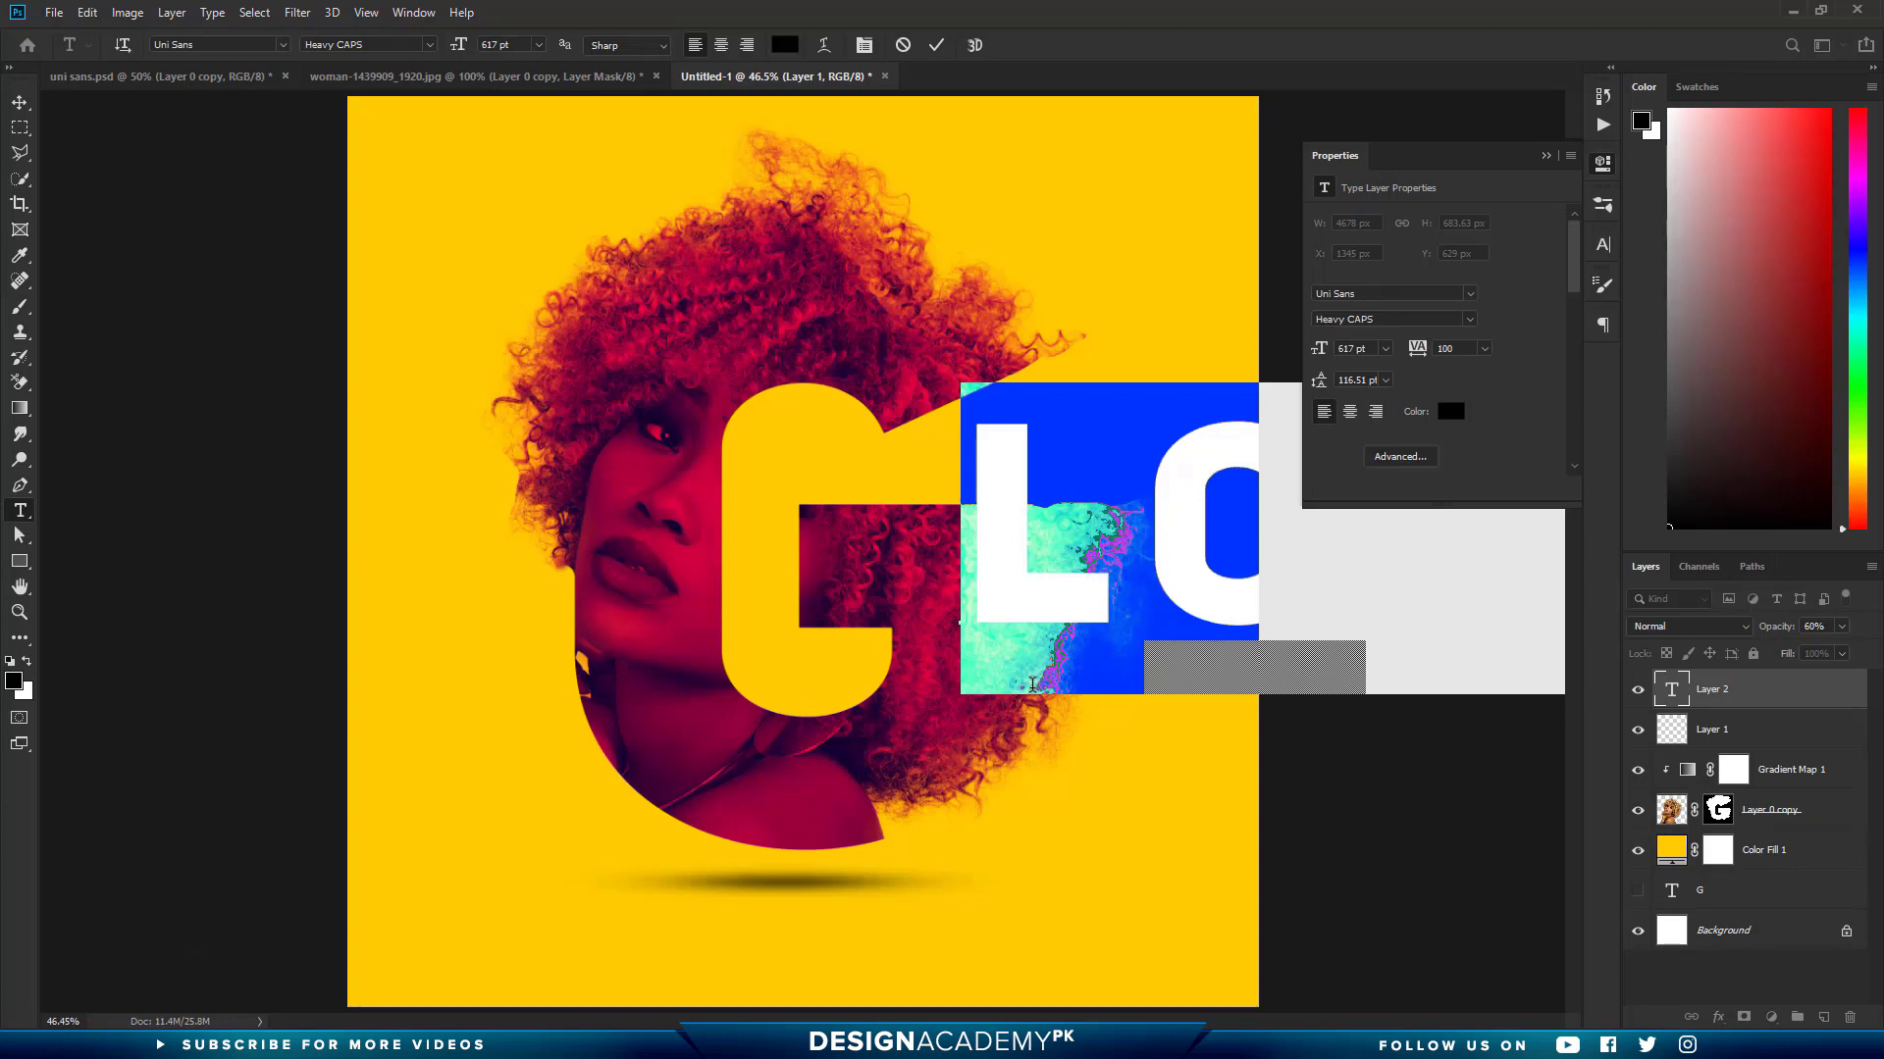
{"action": "type", "text": "UNI S"}
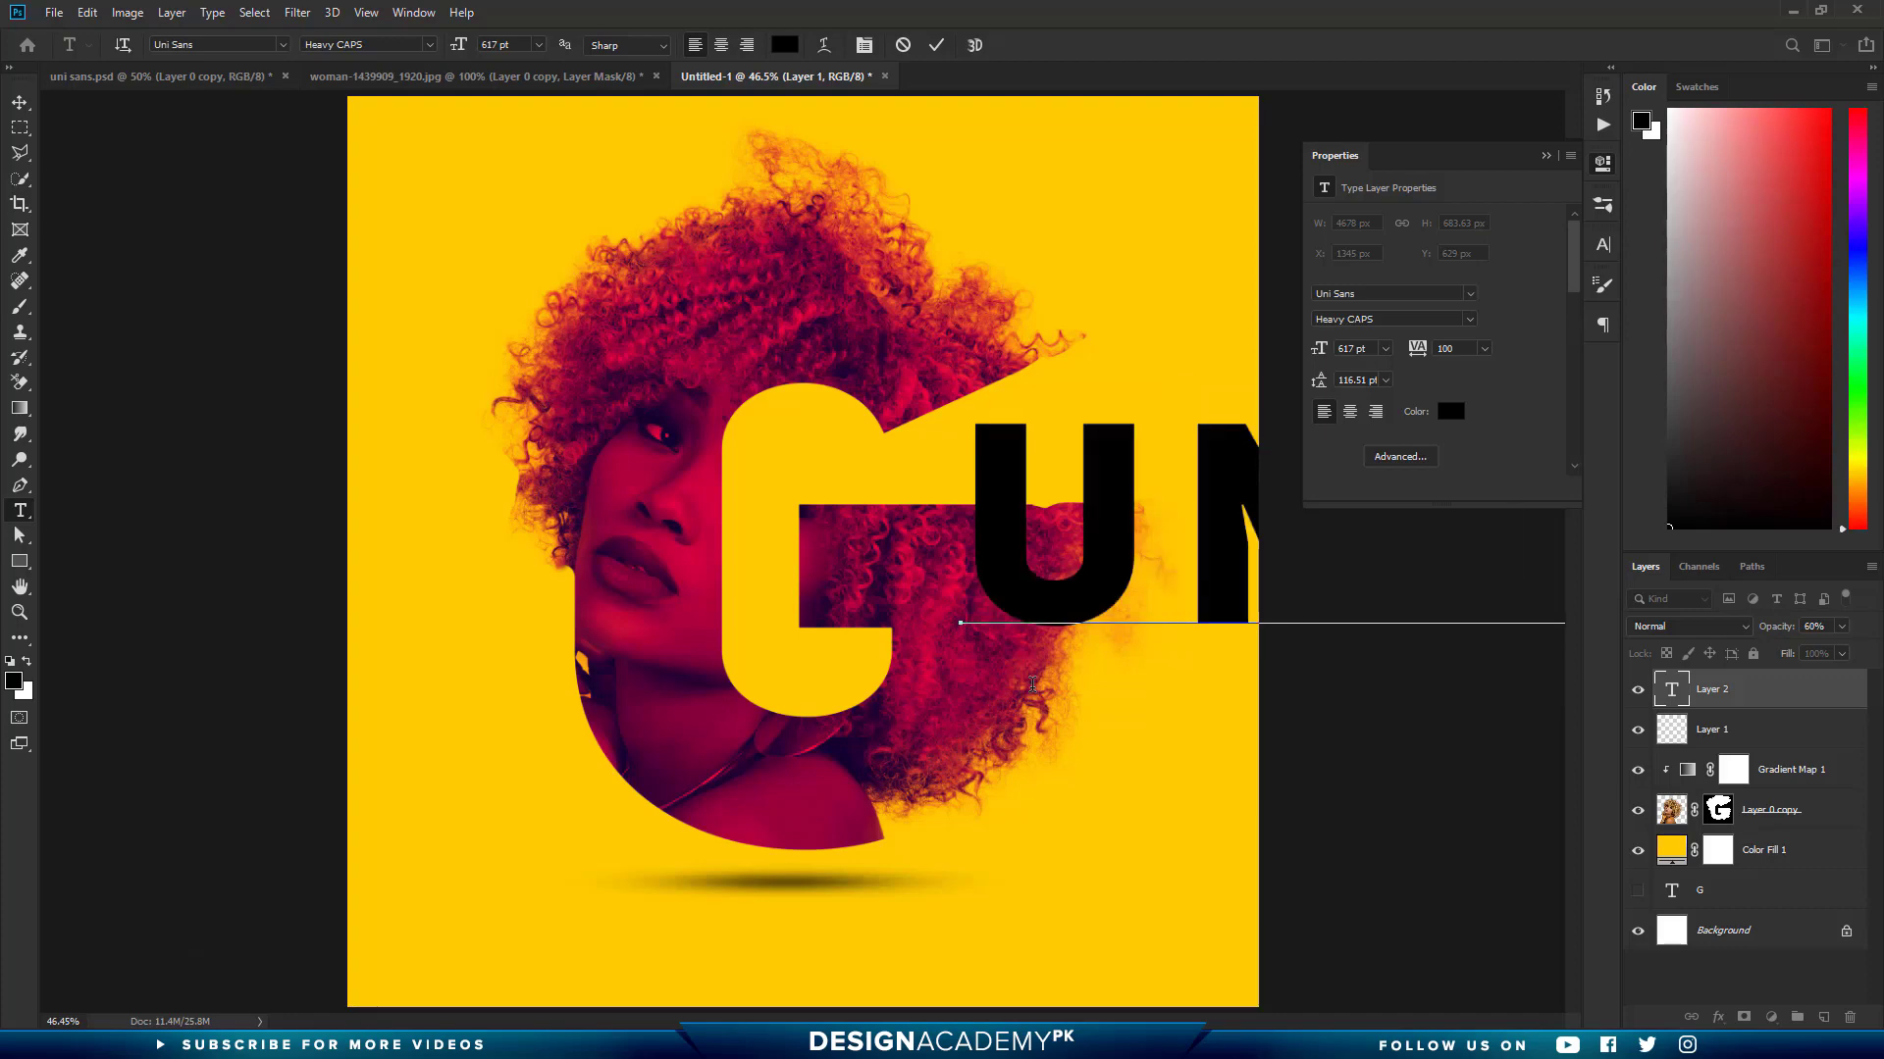
{"action": "key", "text": "ctrl+Return"}
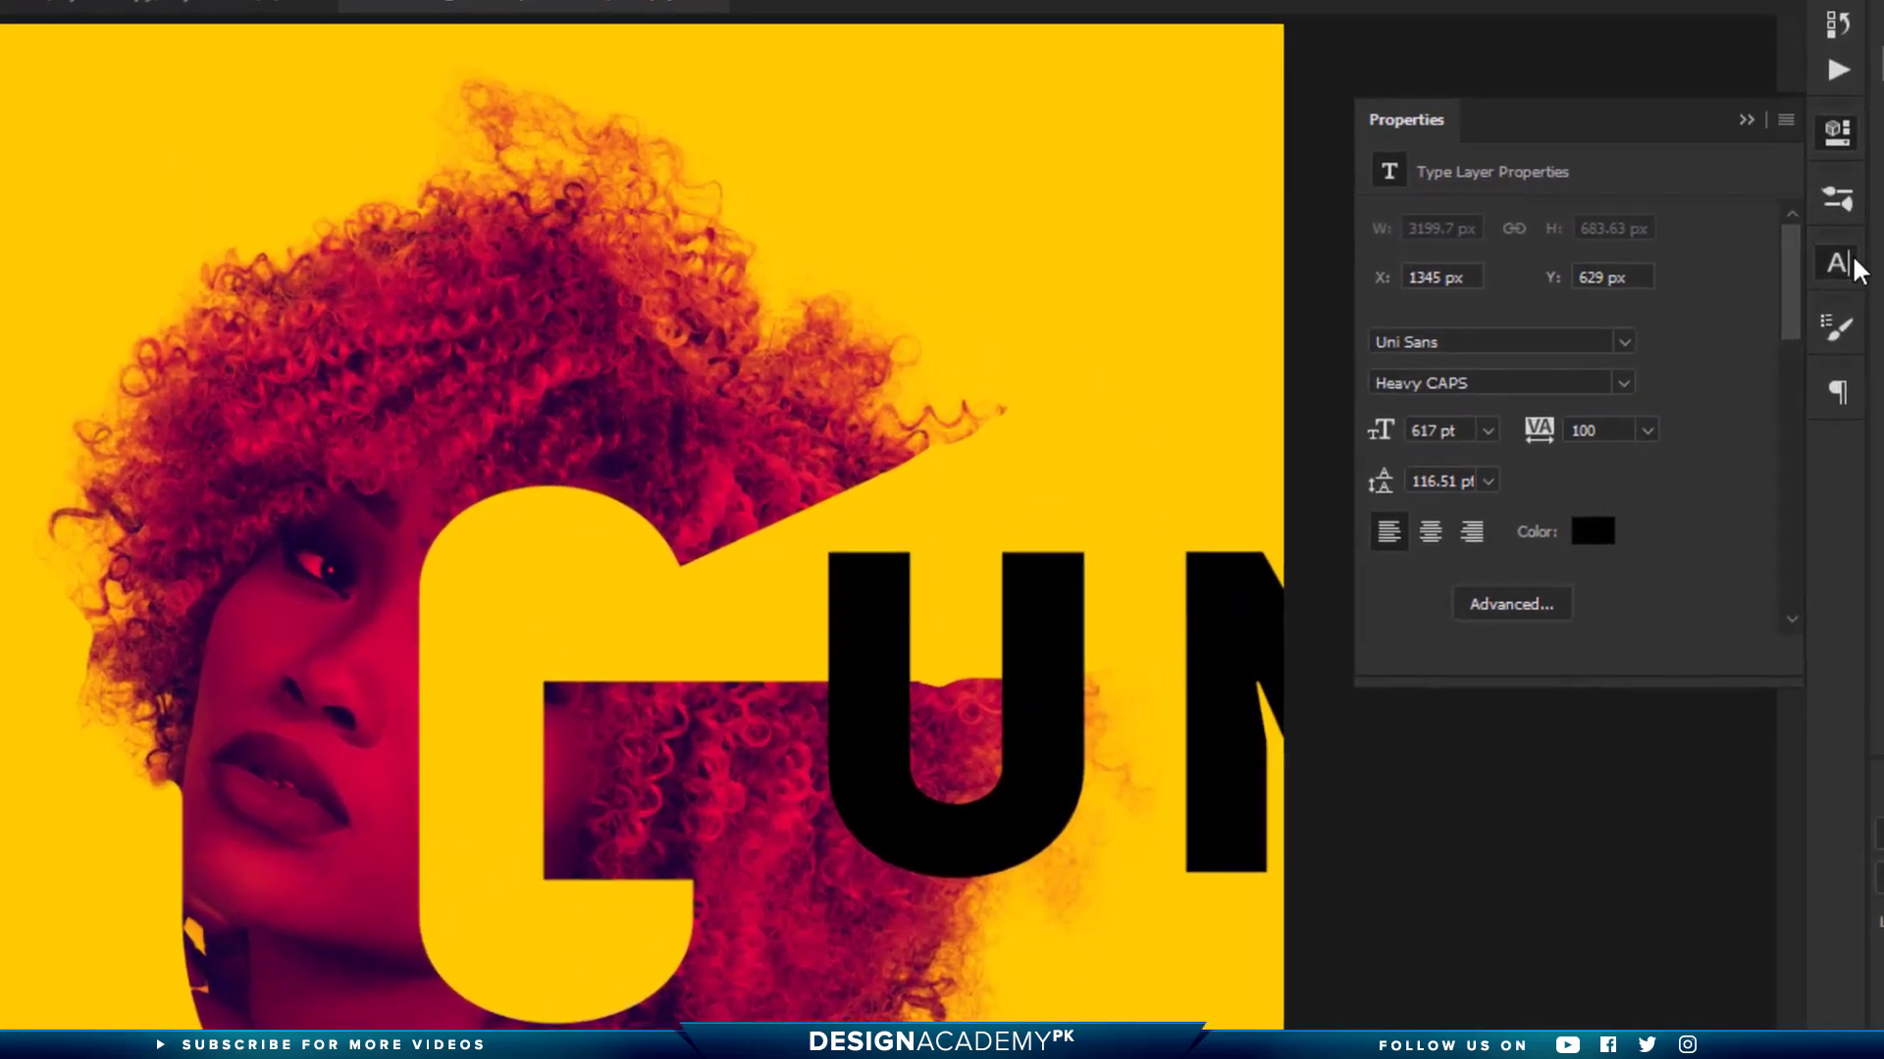
Set the UNI SANS text's tracking to 0 and its font size to 72 pt
{"action": "left_click", "coordinate": [1838, 263]}
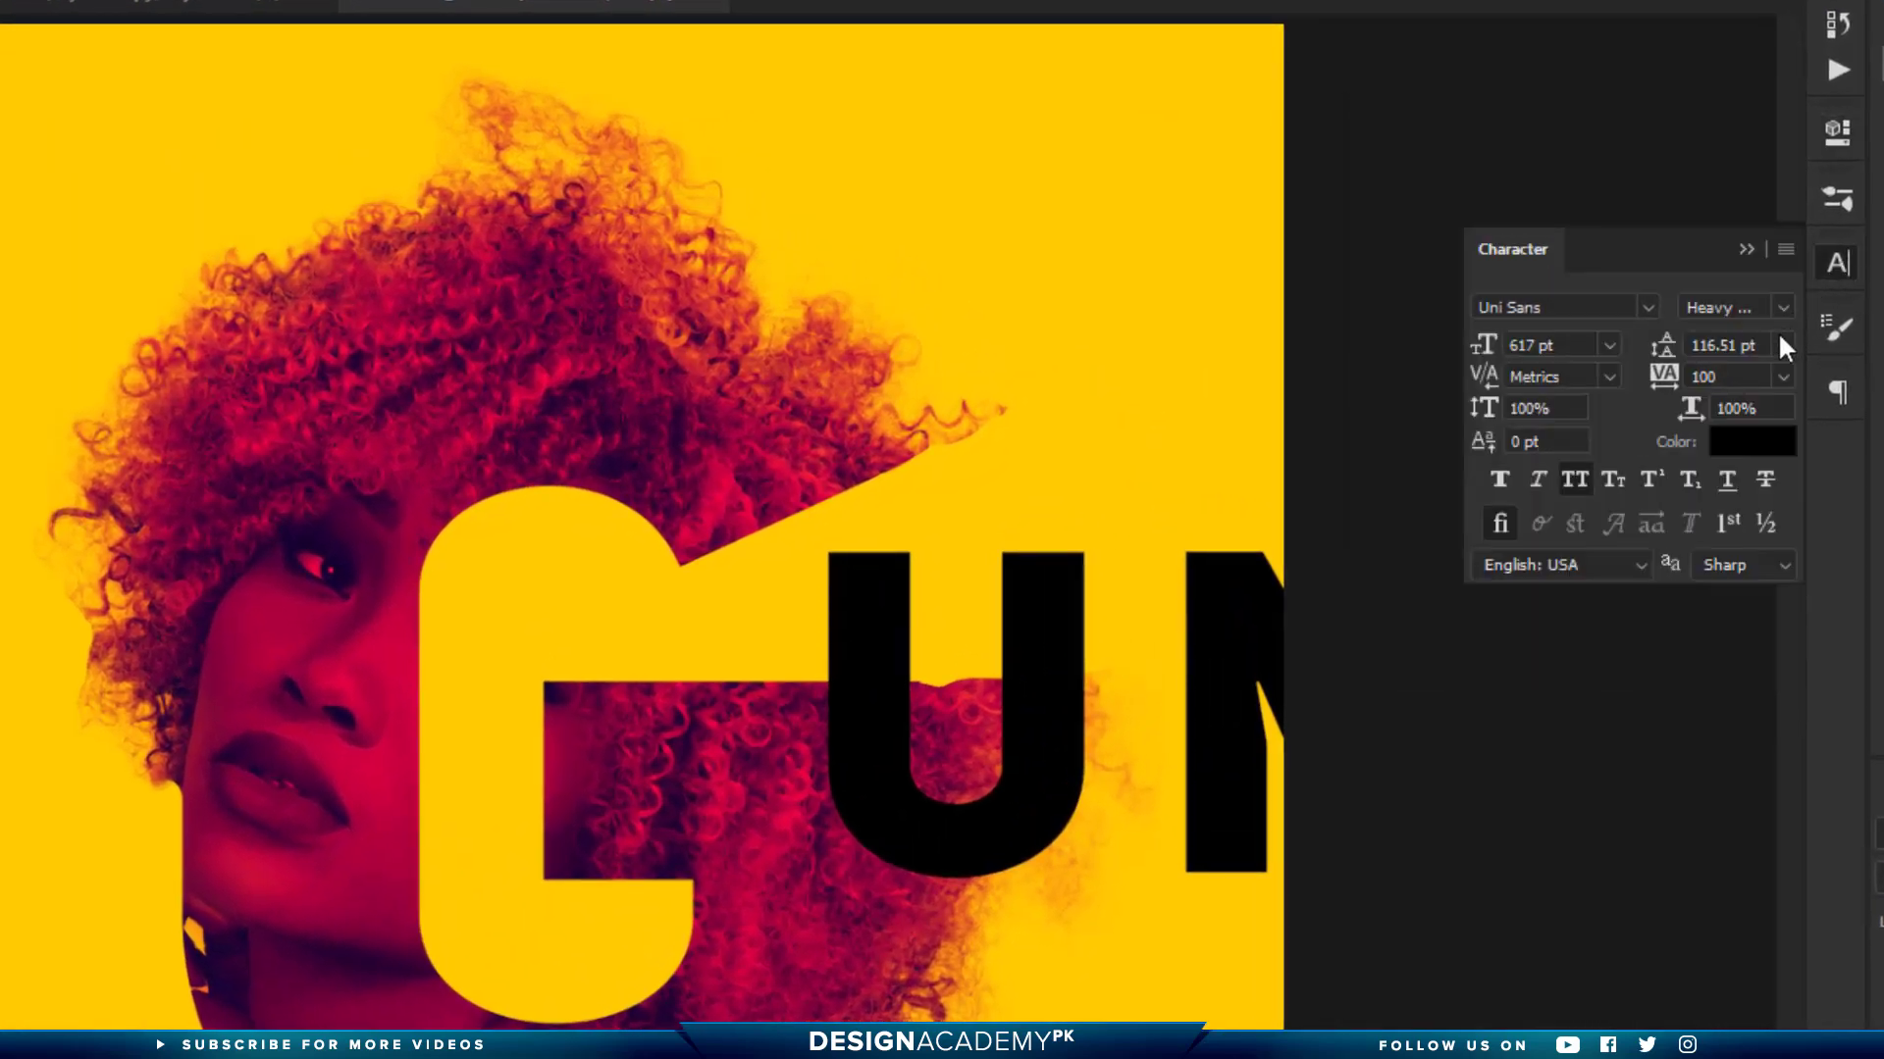
{"action": "left_click", "coordinate": [1784, 376]}
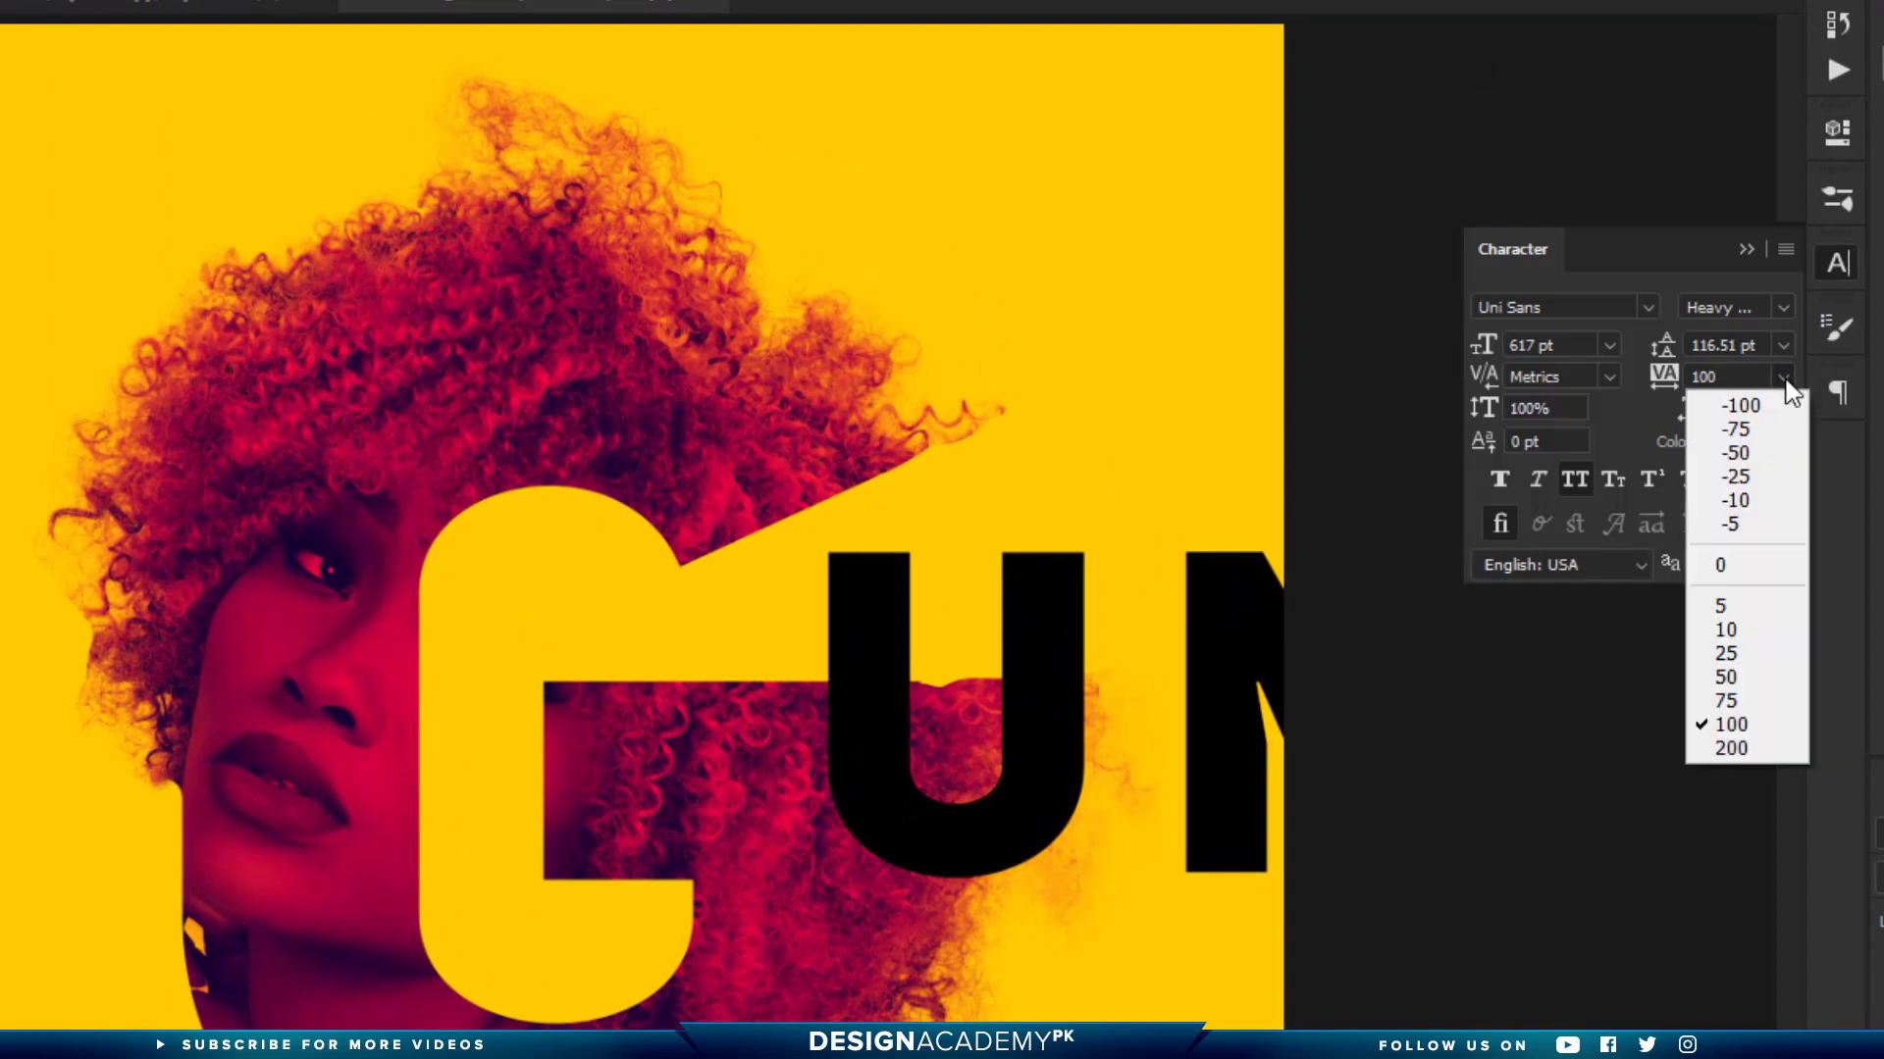
{"action": "left_click", "coordinate": [1732, 561]}
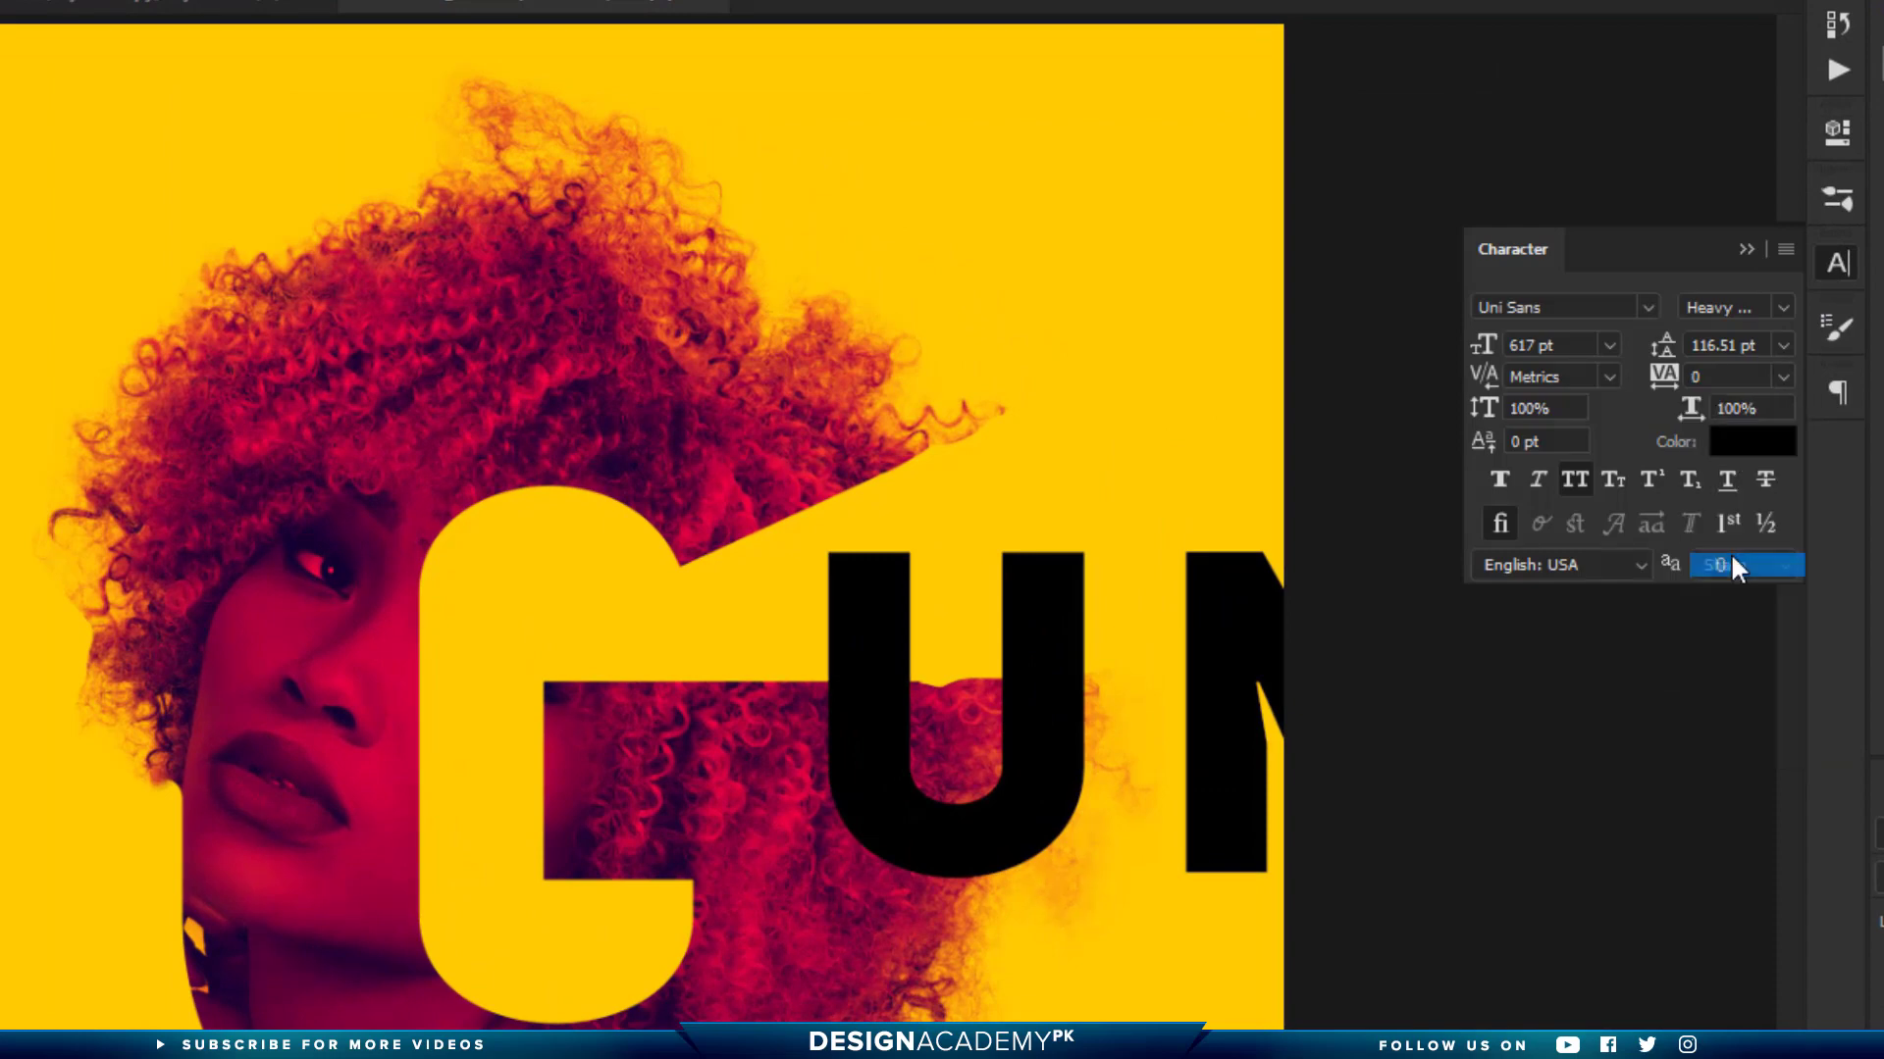
{"action": "left_click", "coordinate": [1608, 344]}
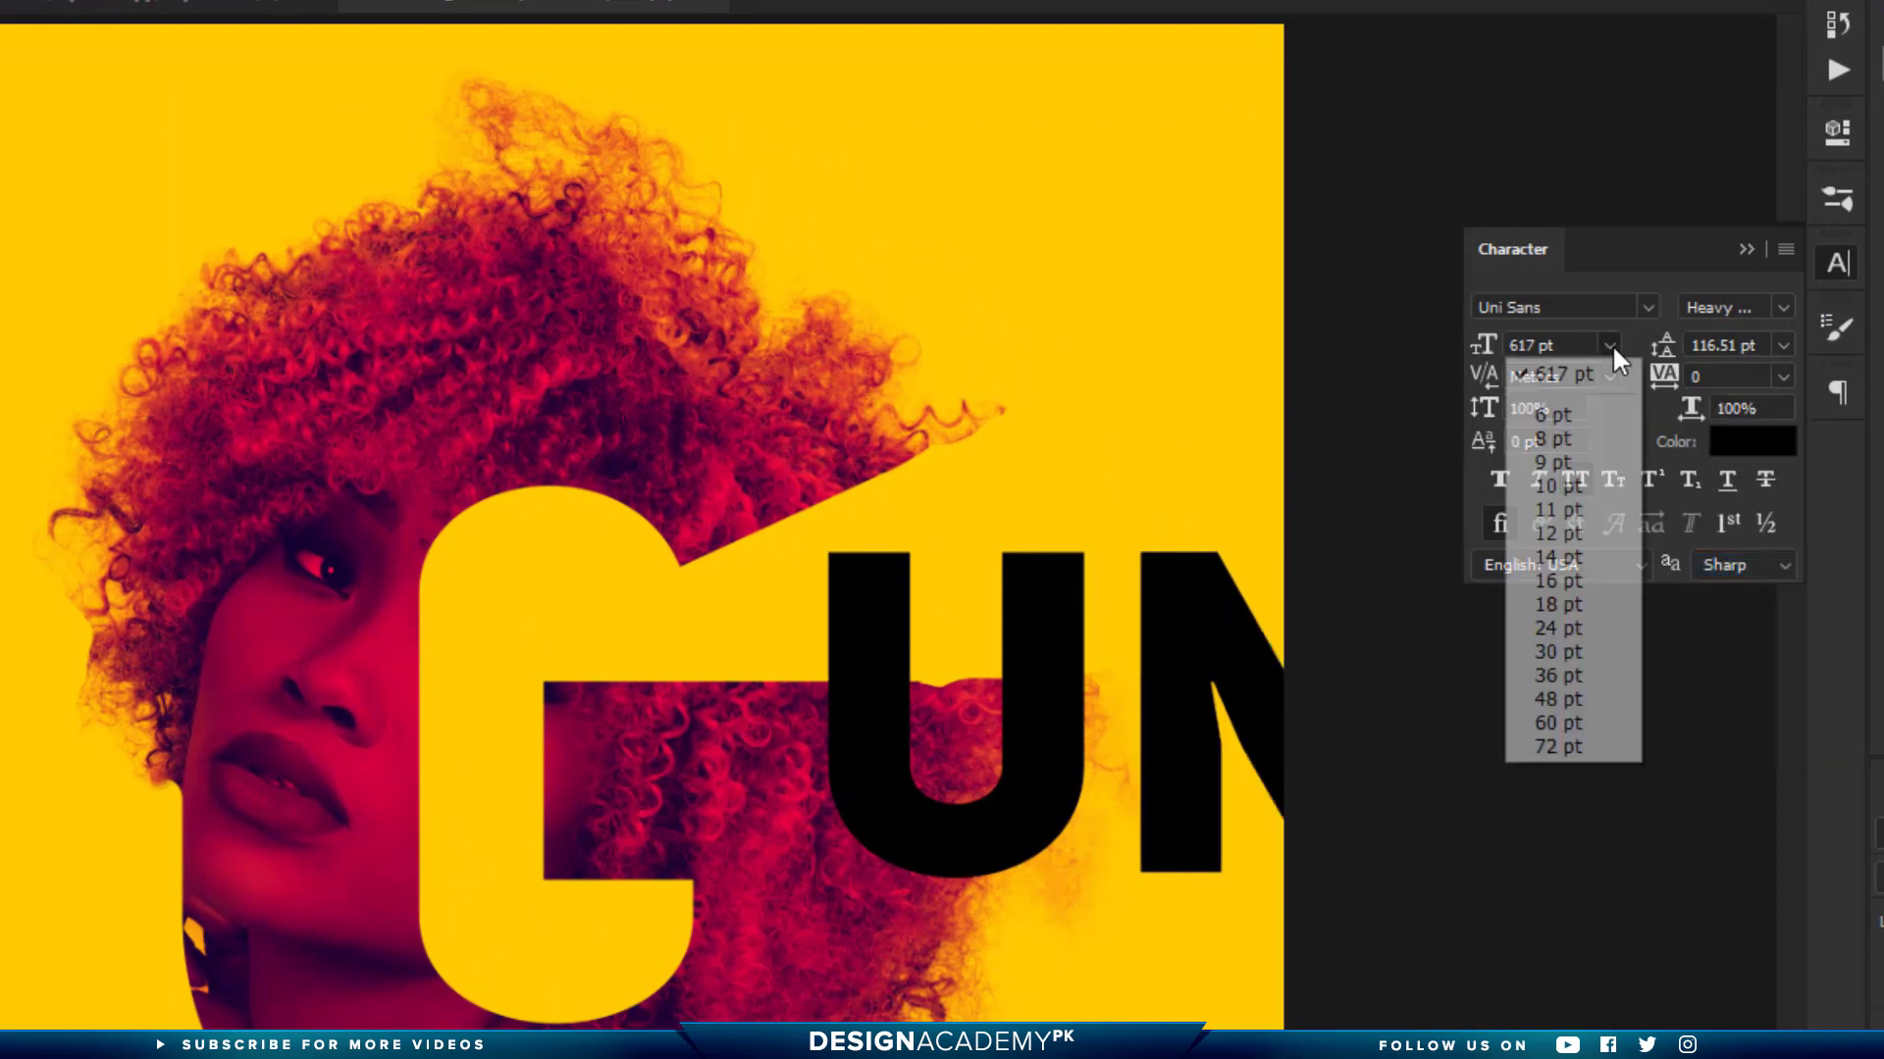
{"action": "left_click", "coordinate": [1562, 745]}
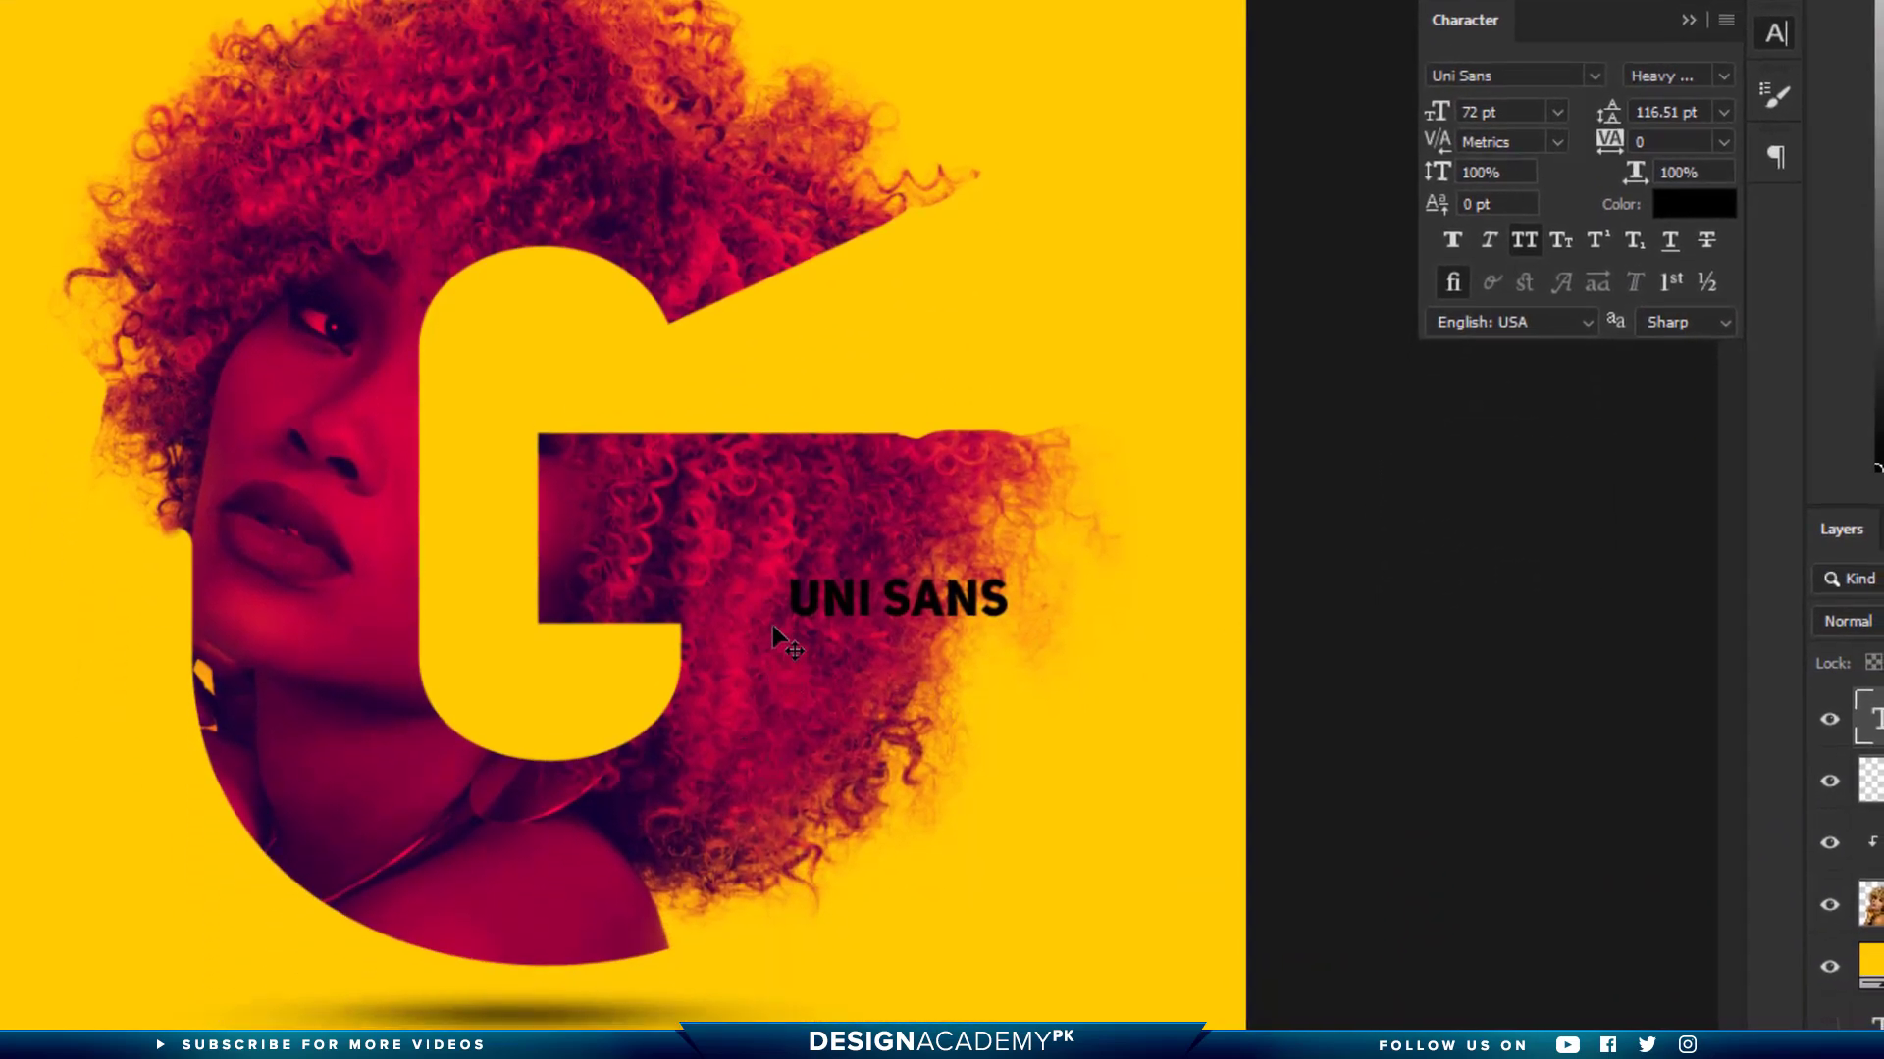
Scale the UNI SANS text up to about 147 pt and place it over the hair, beside the G's crossbar
{"action": "key", "text": "ctrl+Return"}
{"action": "left_click_drag", "start_coordinate": [786, 633], "coordinate": [589, 707]}
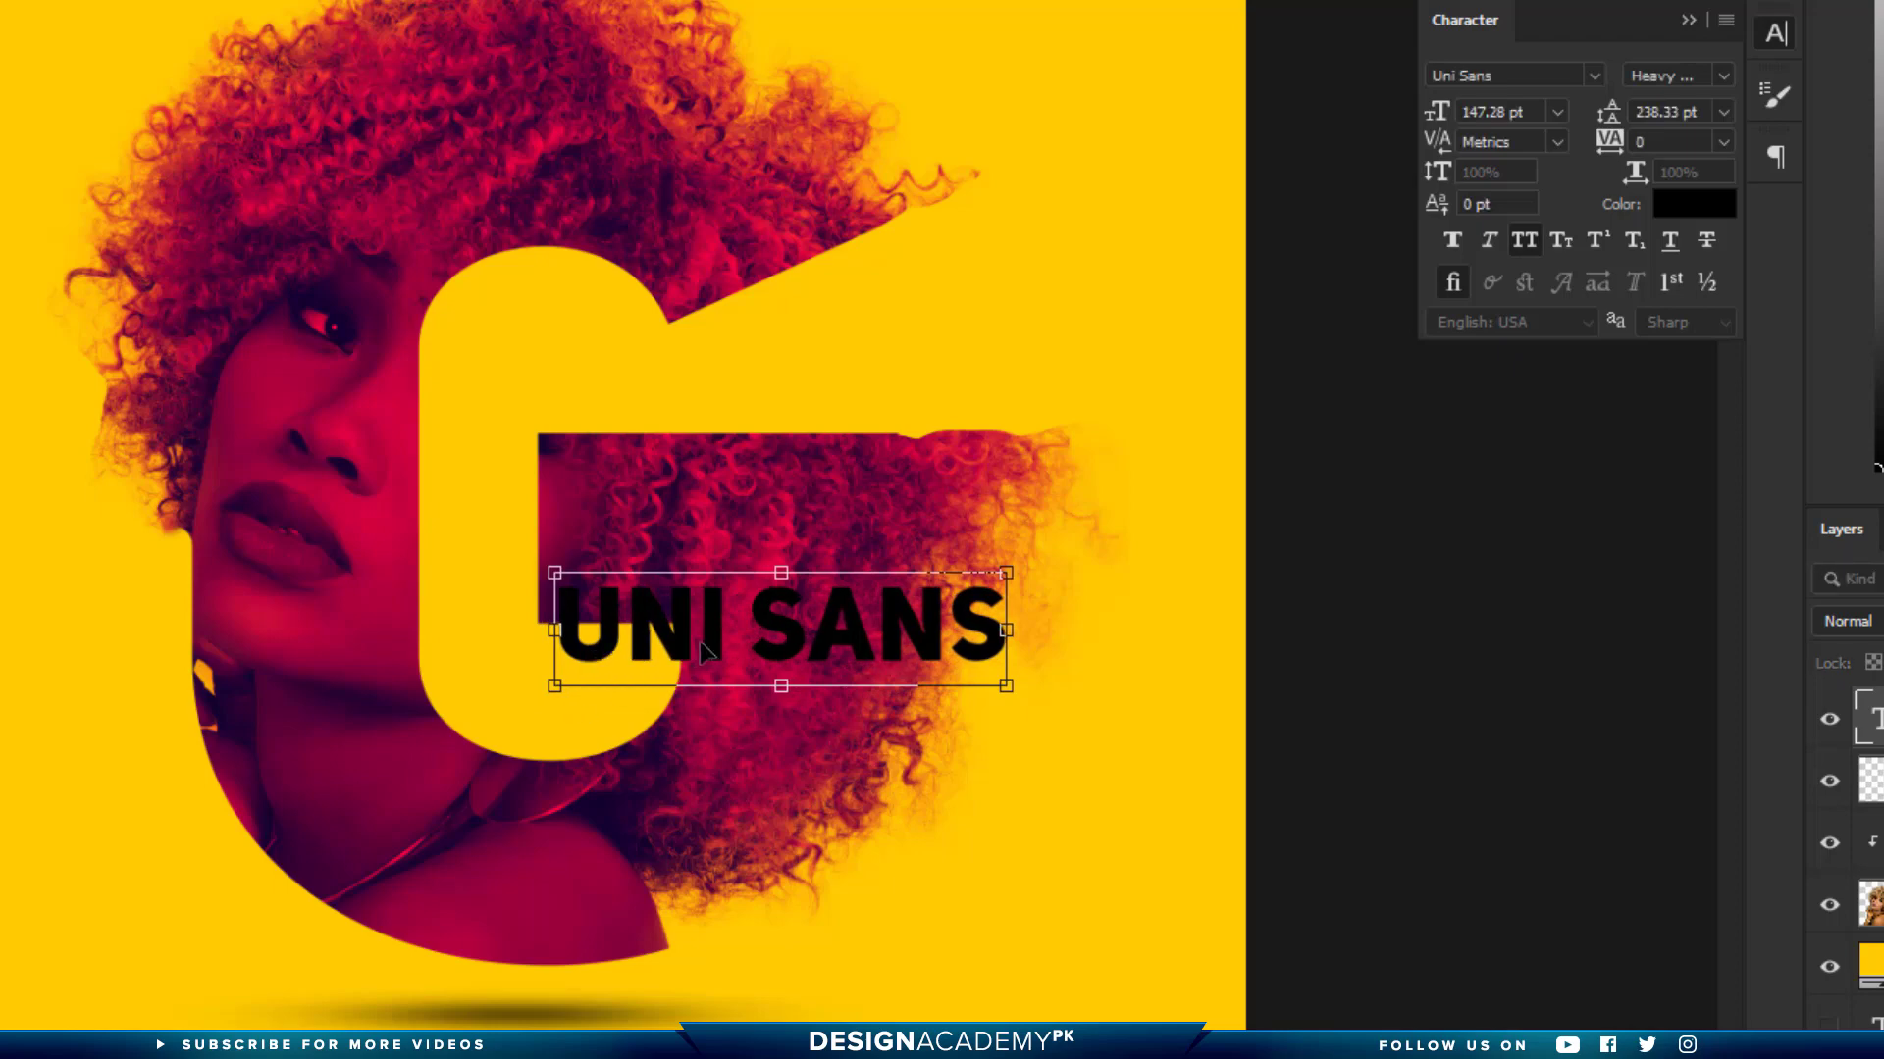
{"action": "left_click_drag", "start_coordinate": [704, 649], "coordinate": [869, 545]}
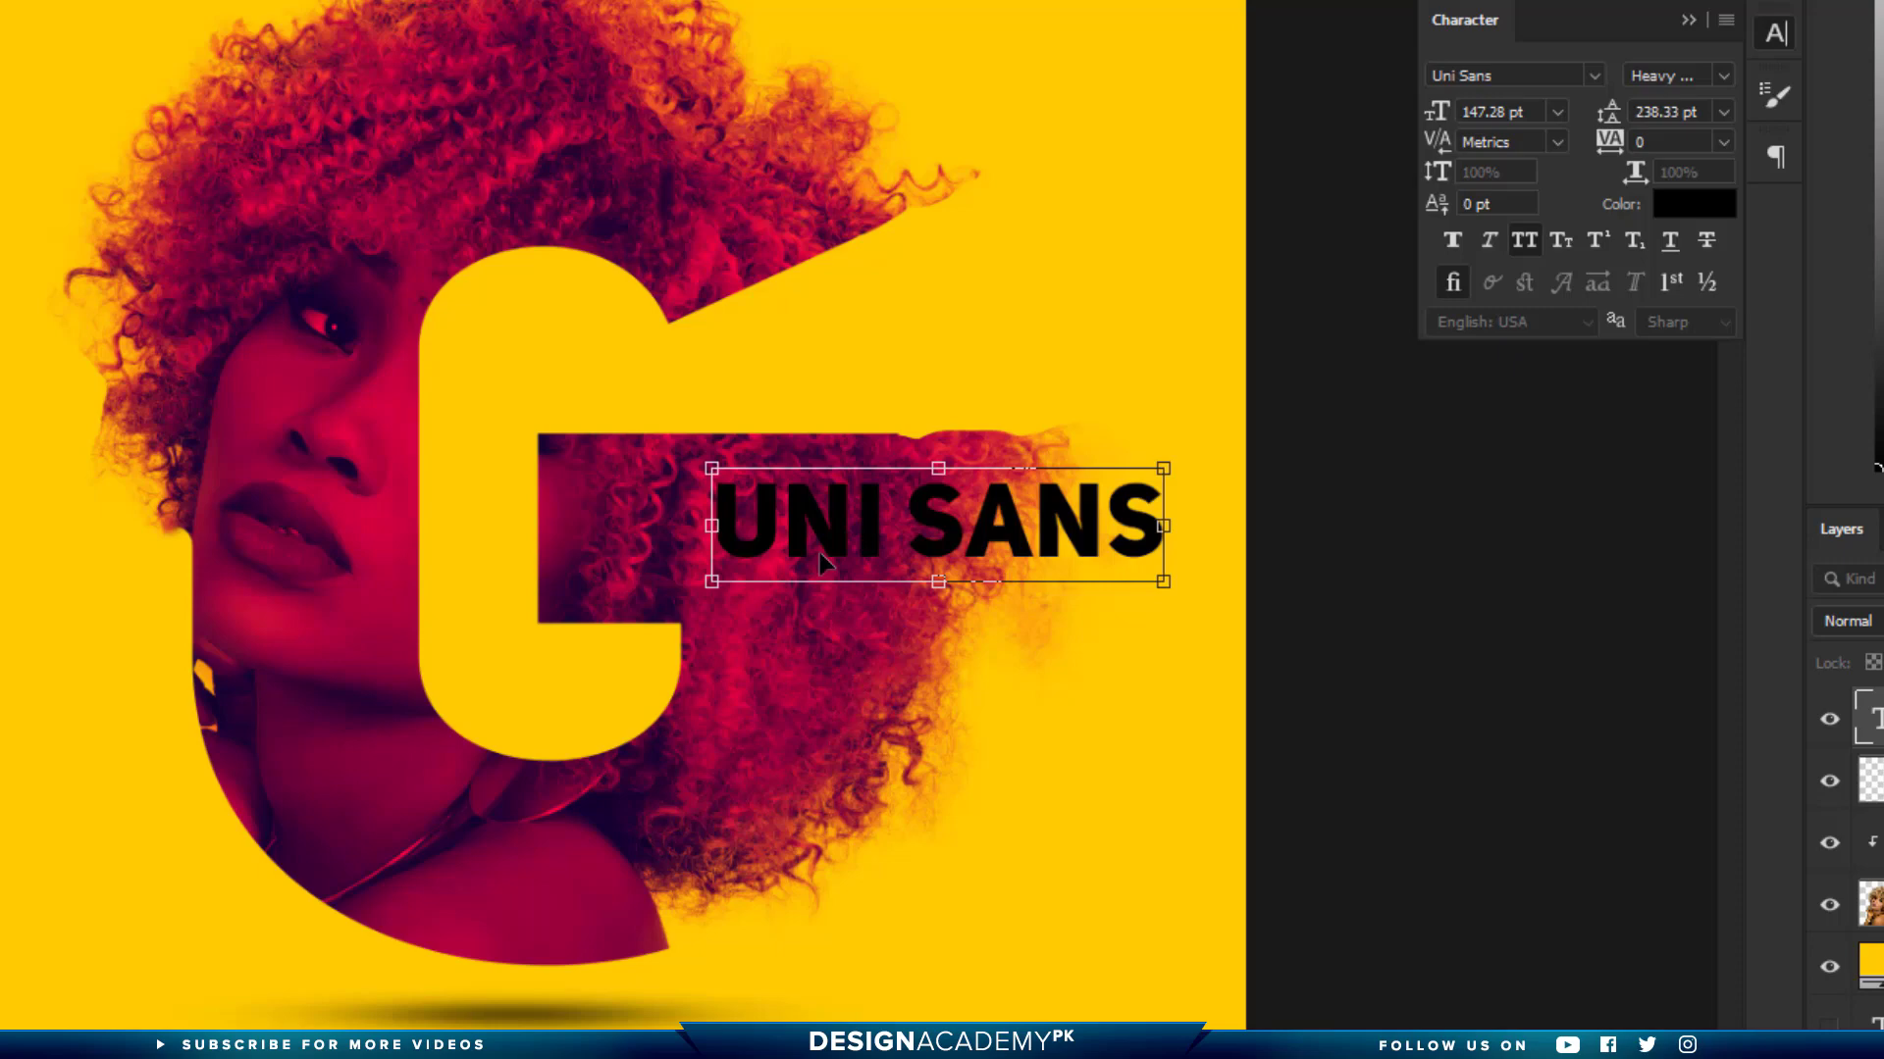
{"action": "key", "text": "Return"}
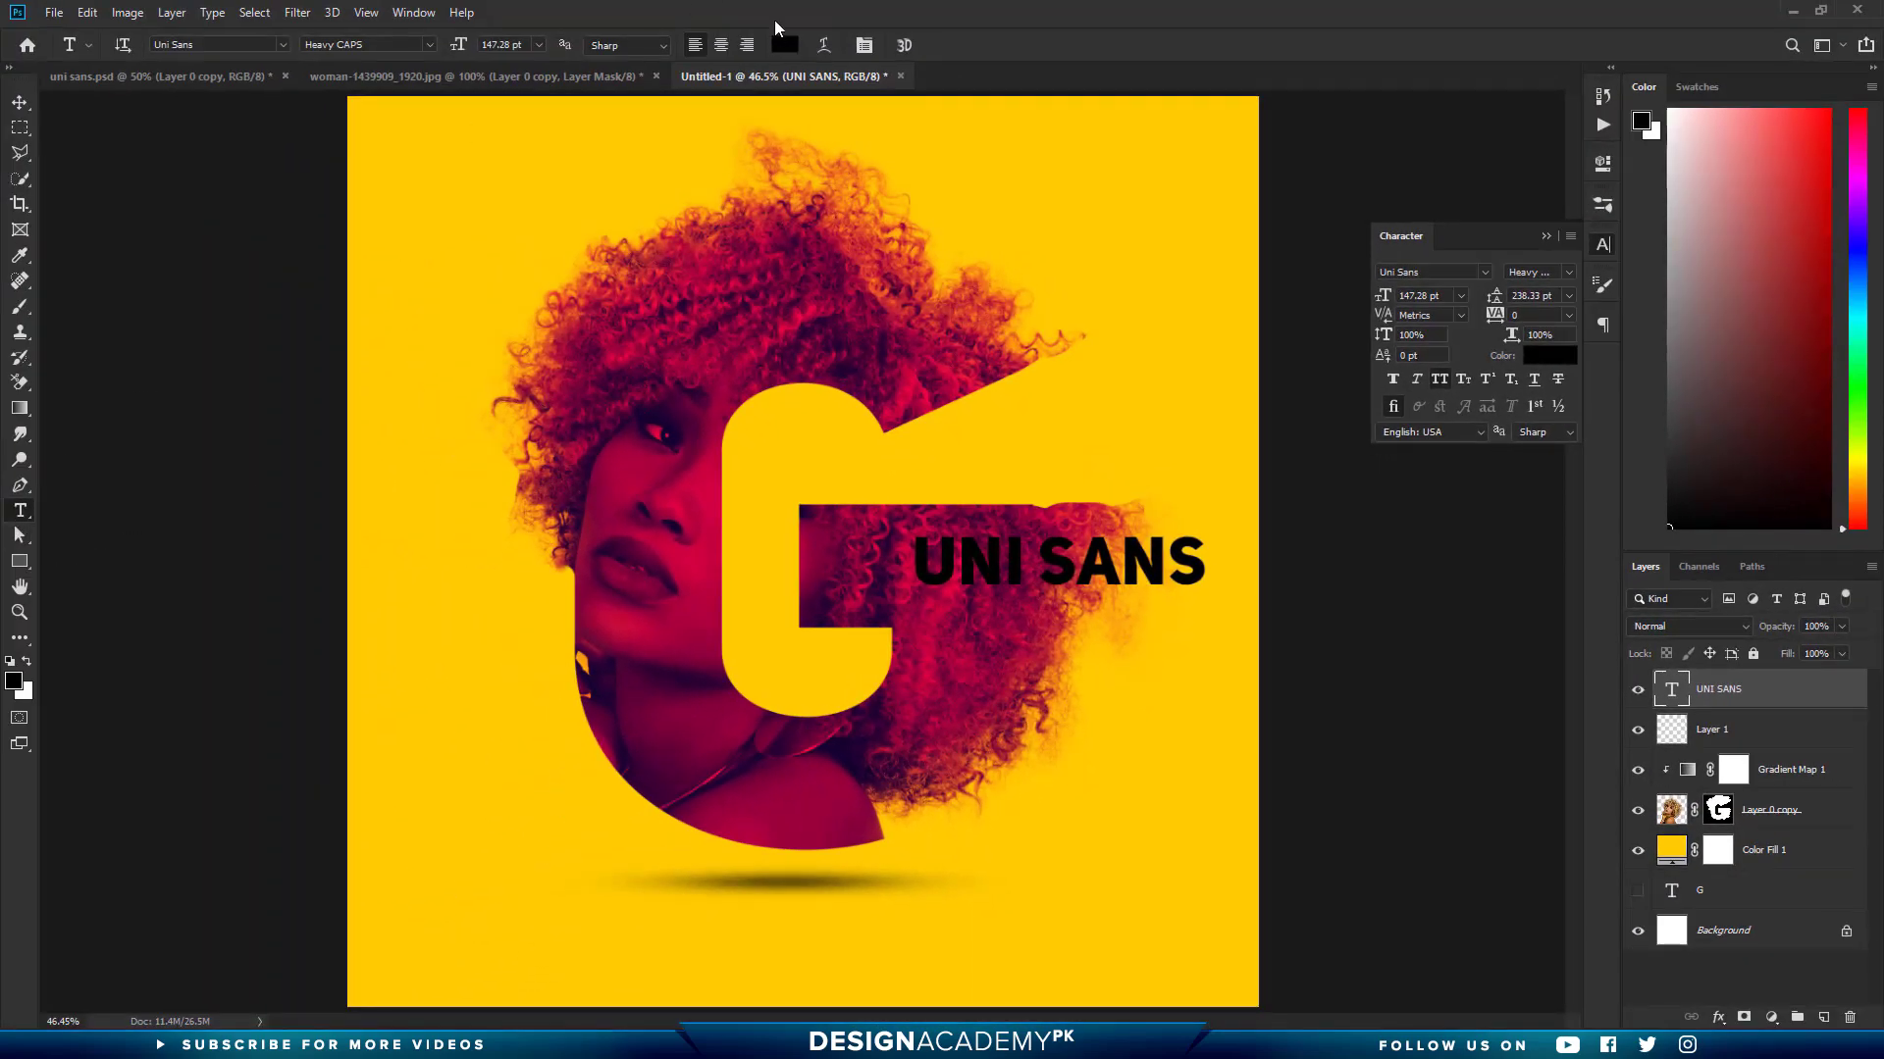
Change the UNI SANS text color to white, #ffffff
{"action": "left_click", "coordinate": [782, 45]}
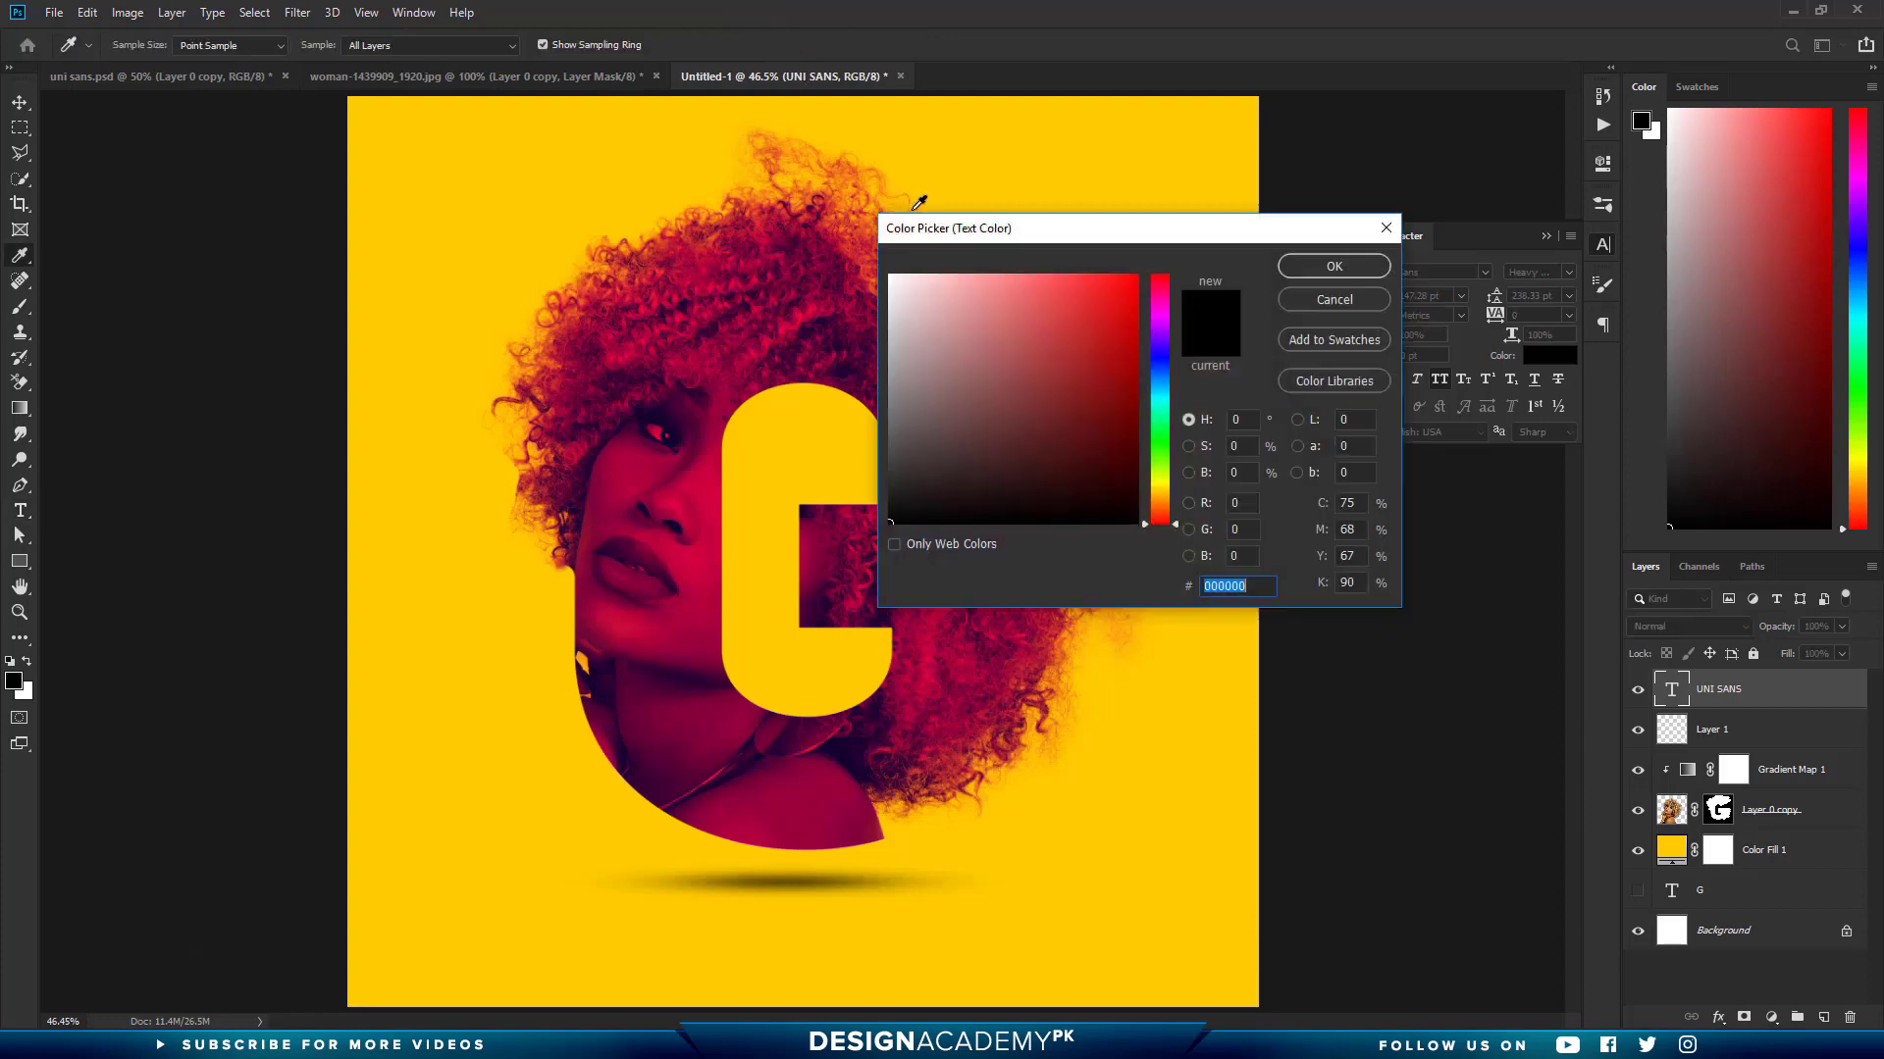
{"action": "type", "text": "ffffff"}
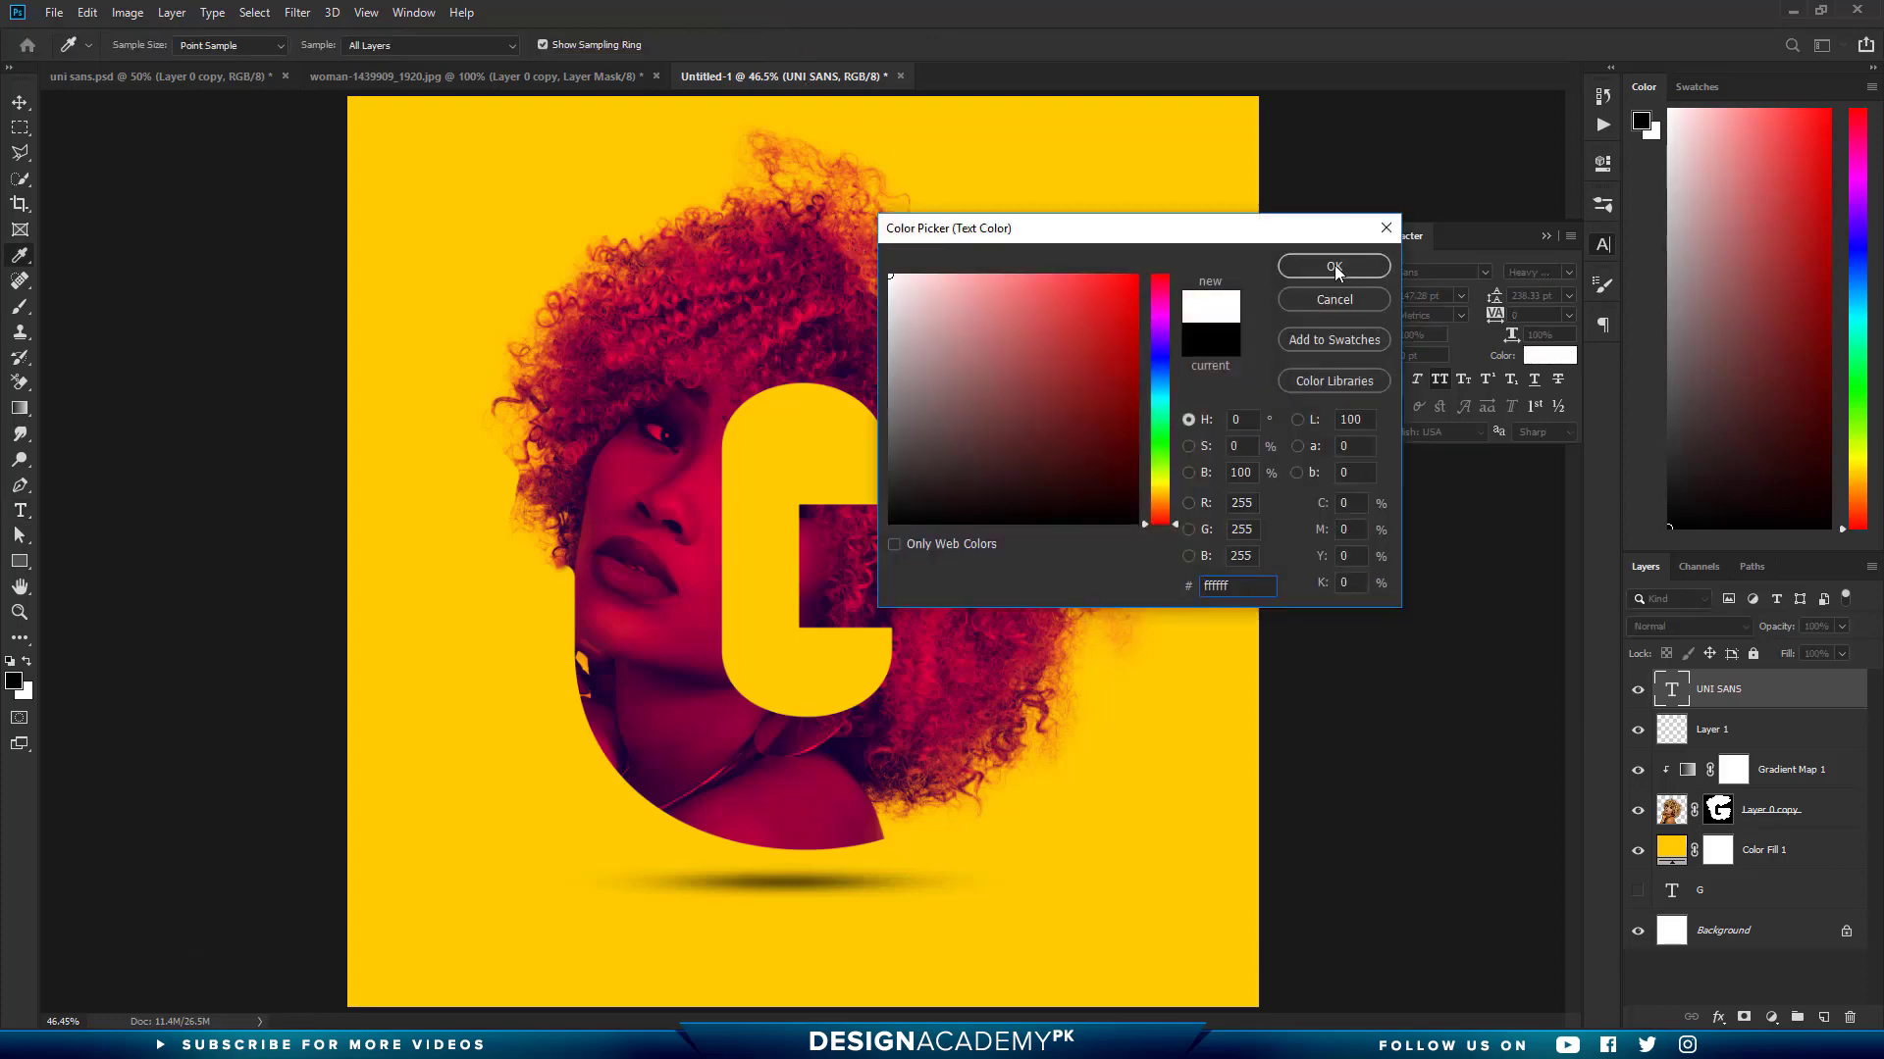
{"action": "left_click", "coordinate": [1335, 271]}
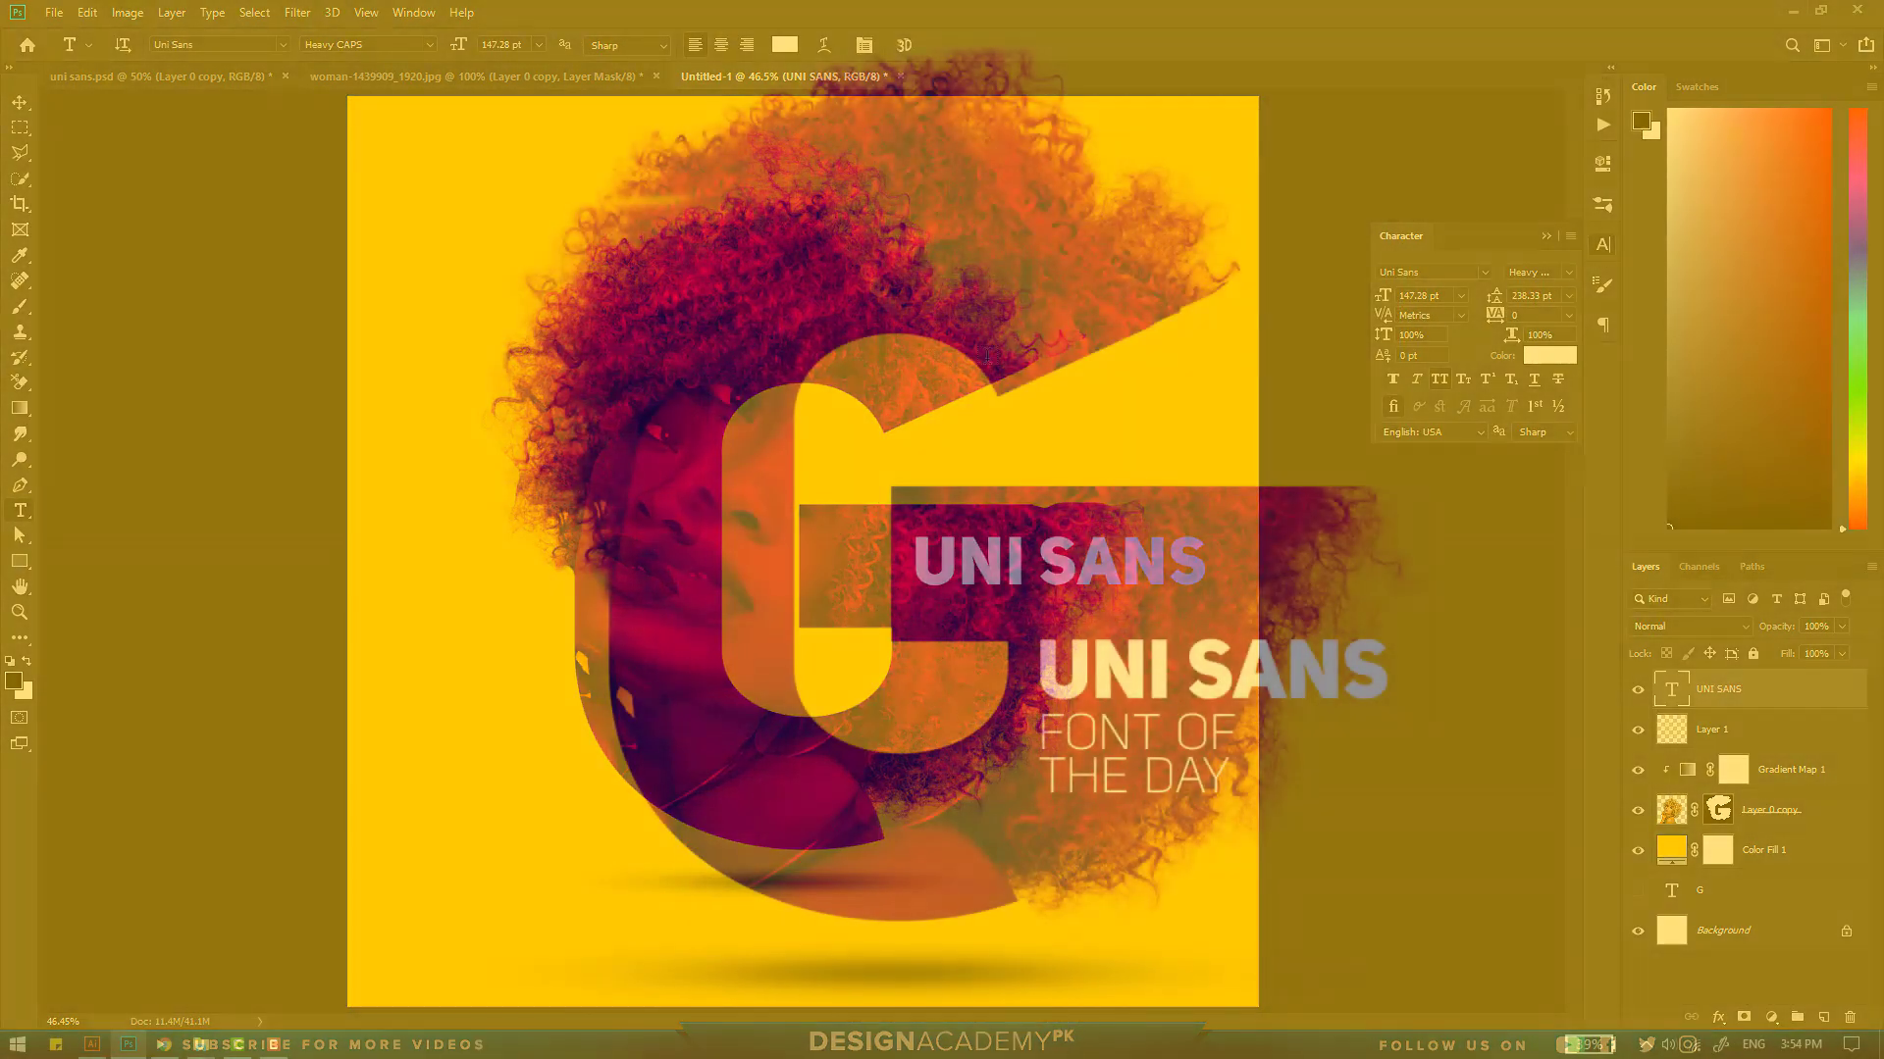